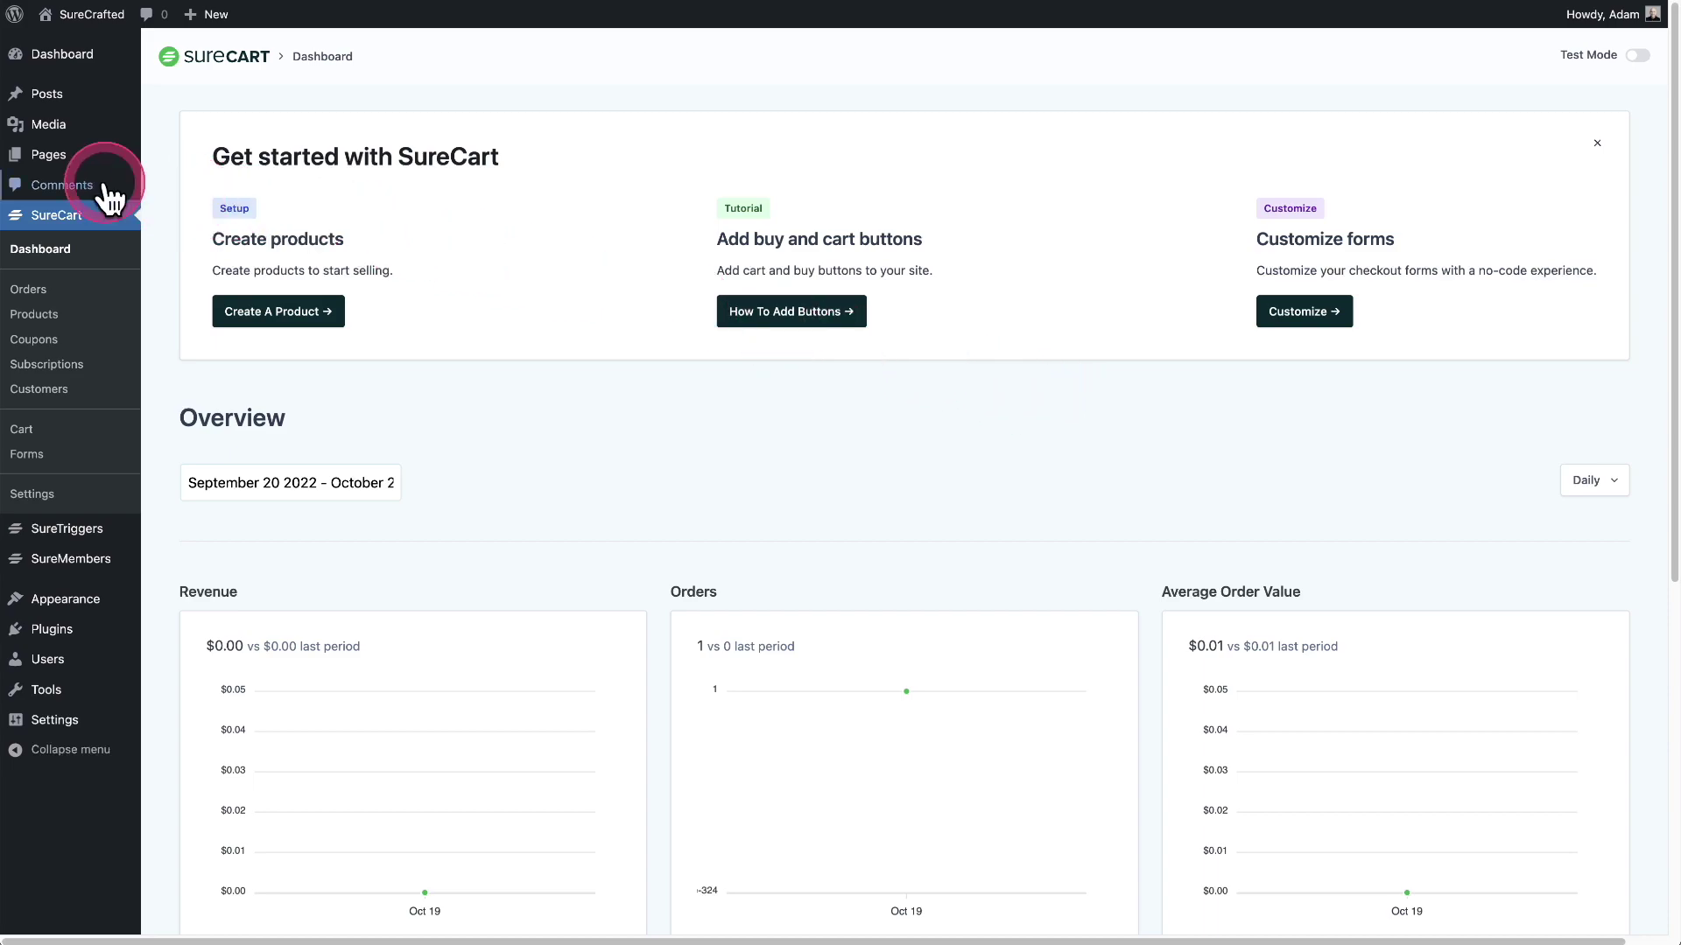
- Examine the site's page list for the Checkout, customer Dashboard and order confirmation pages
left_click(52, 158)
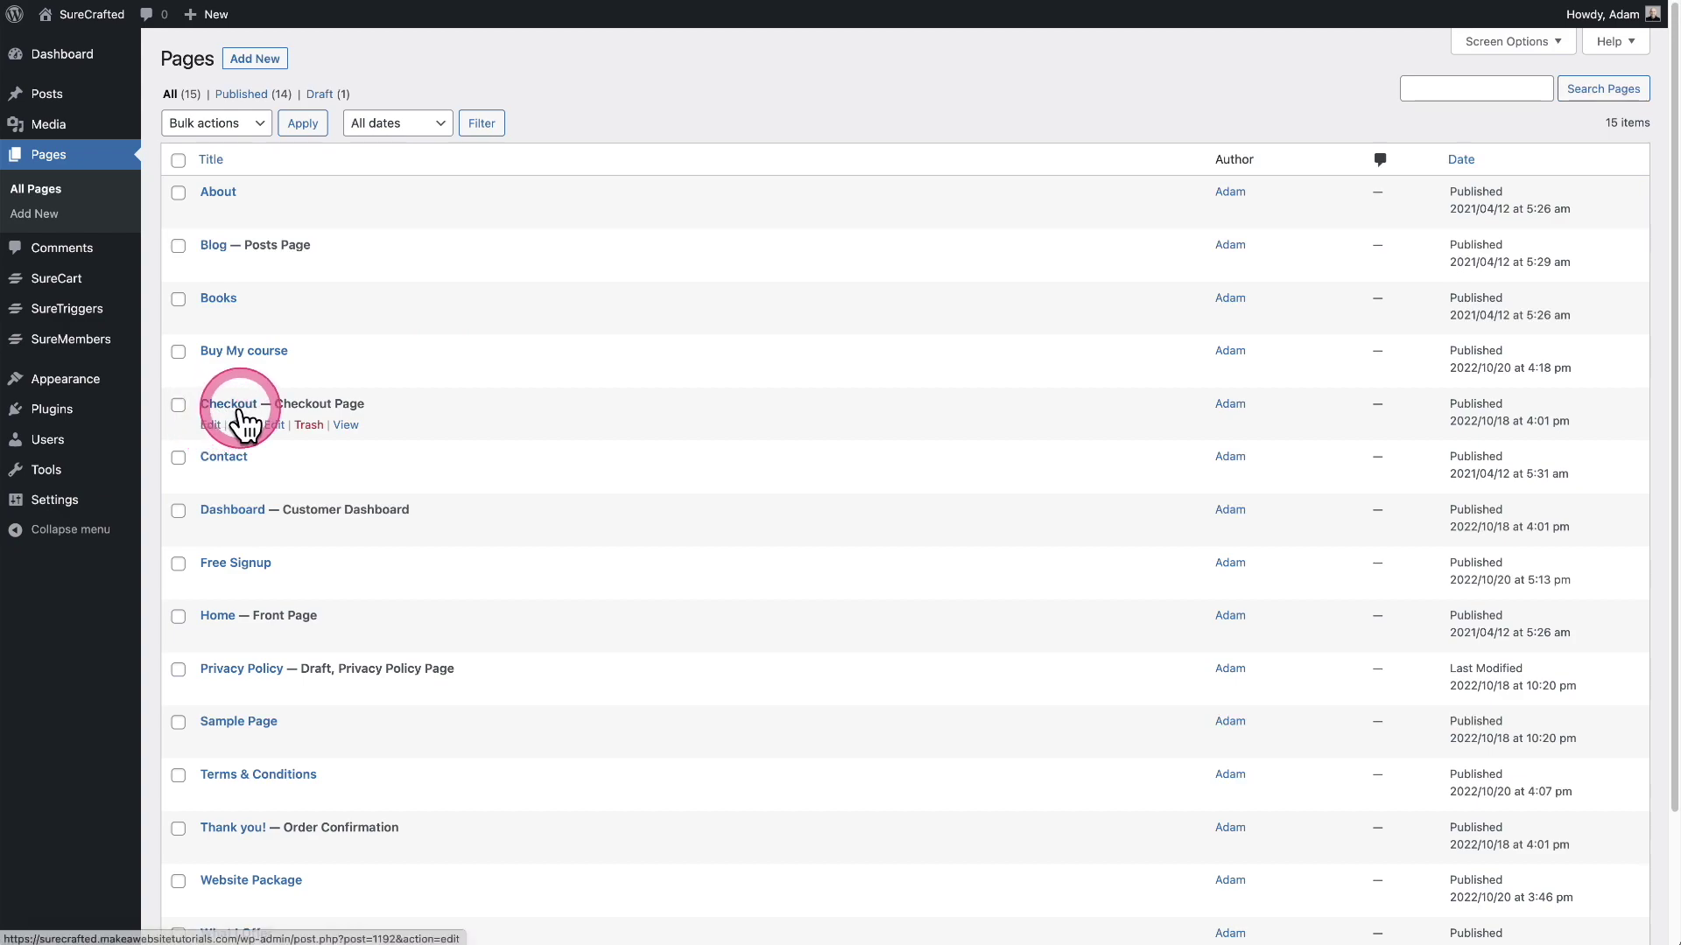
left_click_drag(266, 404, 478, 411)
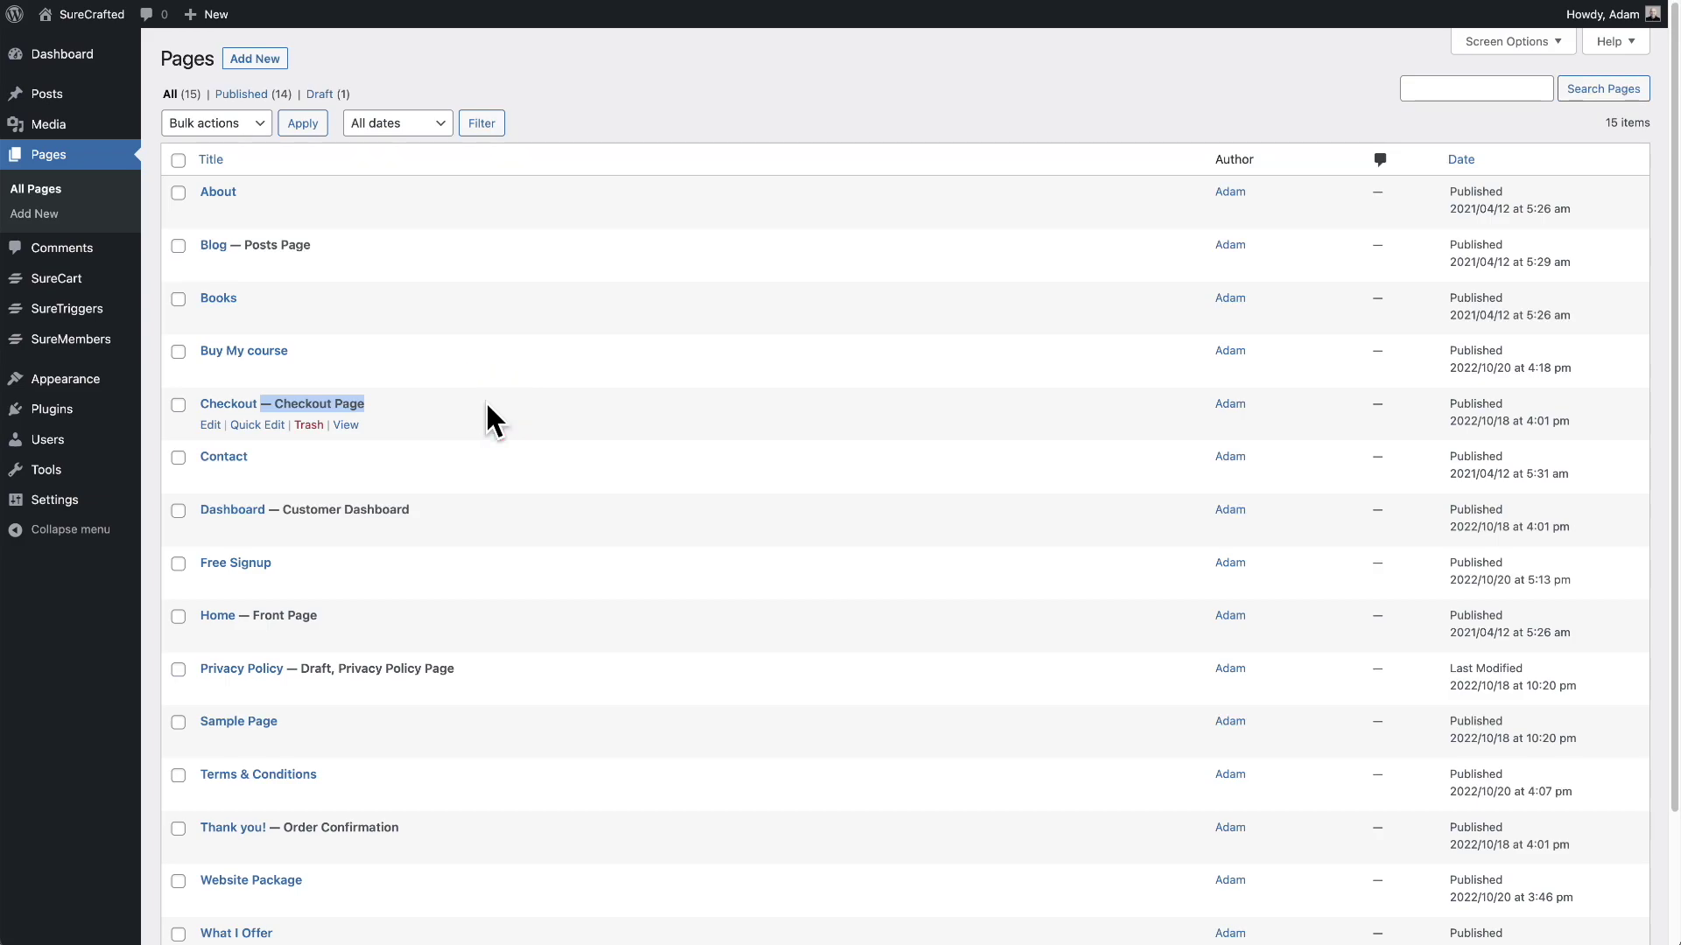
left_click(492, 485)
left_click(251, 512)
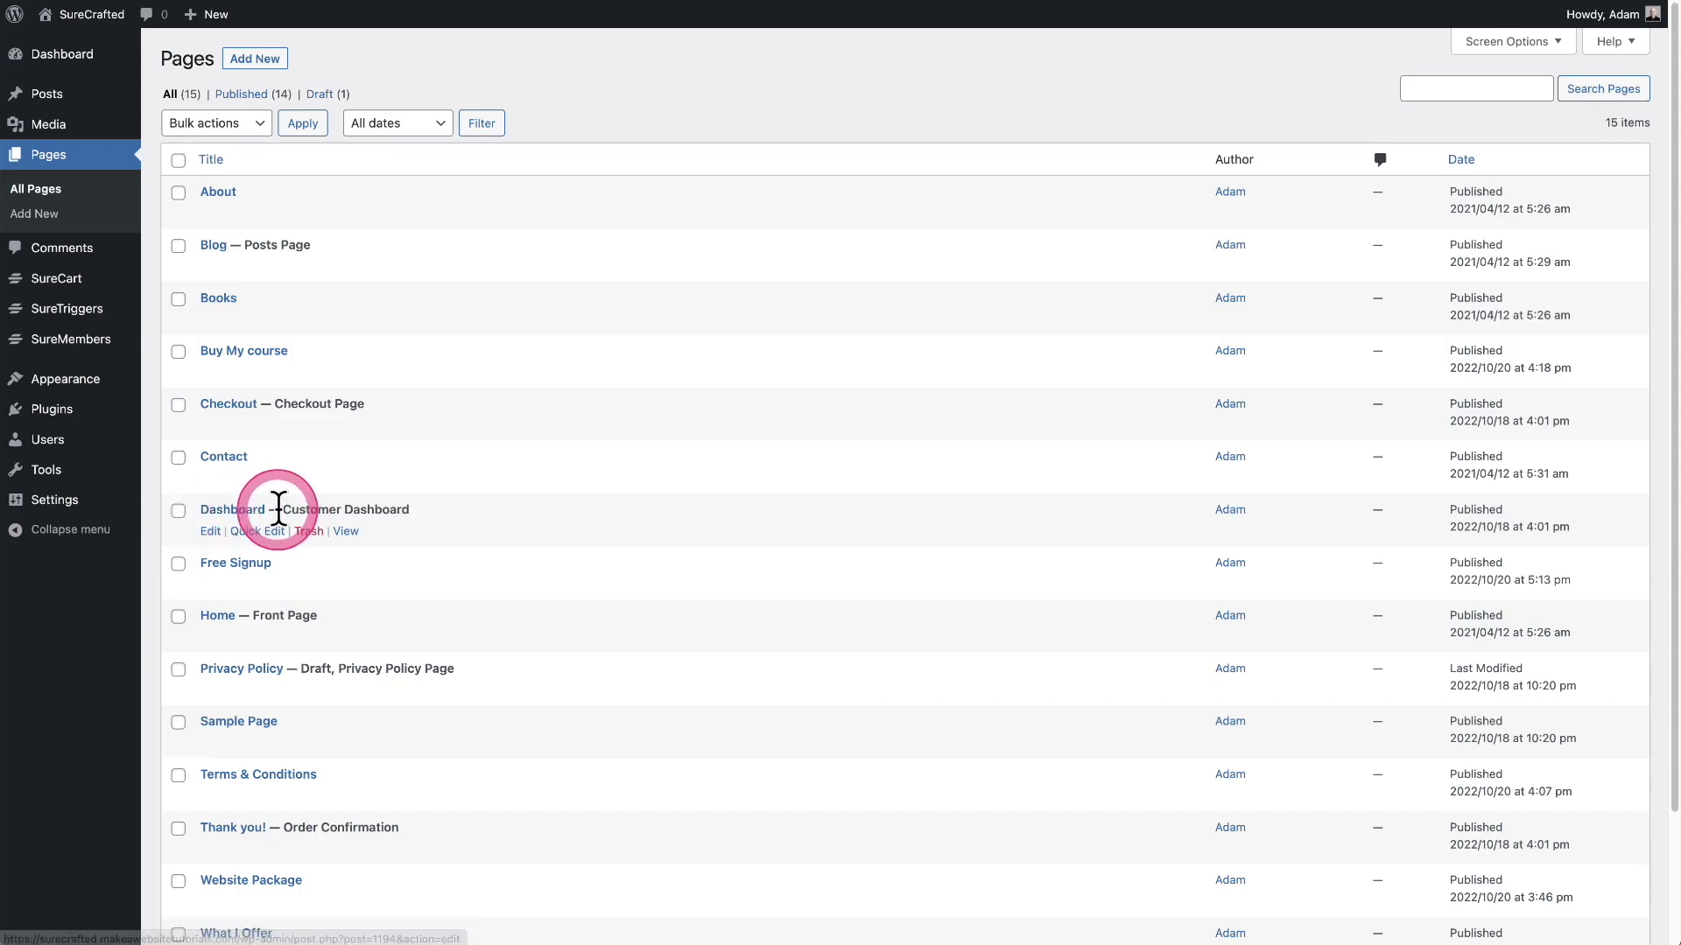
left_click_drag(274, 509, 417, 507)
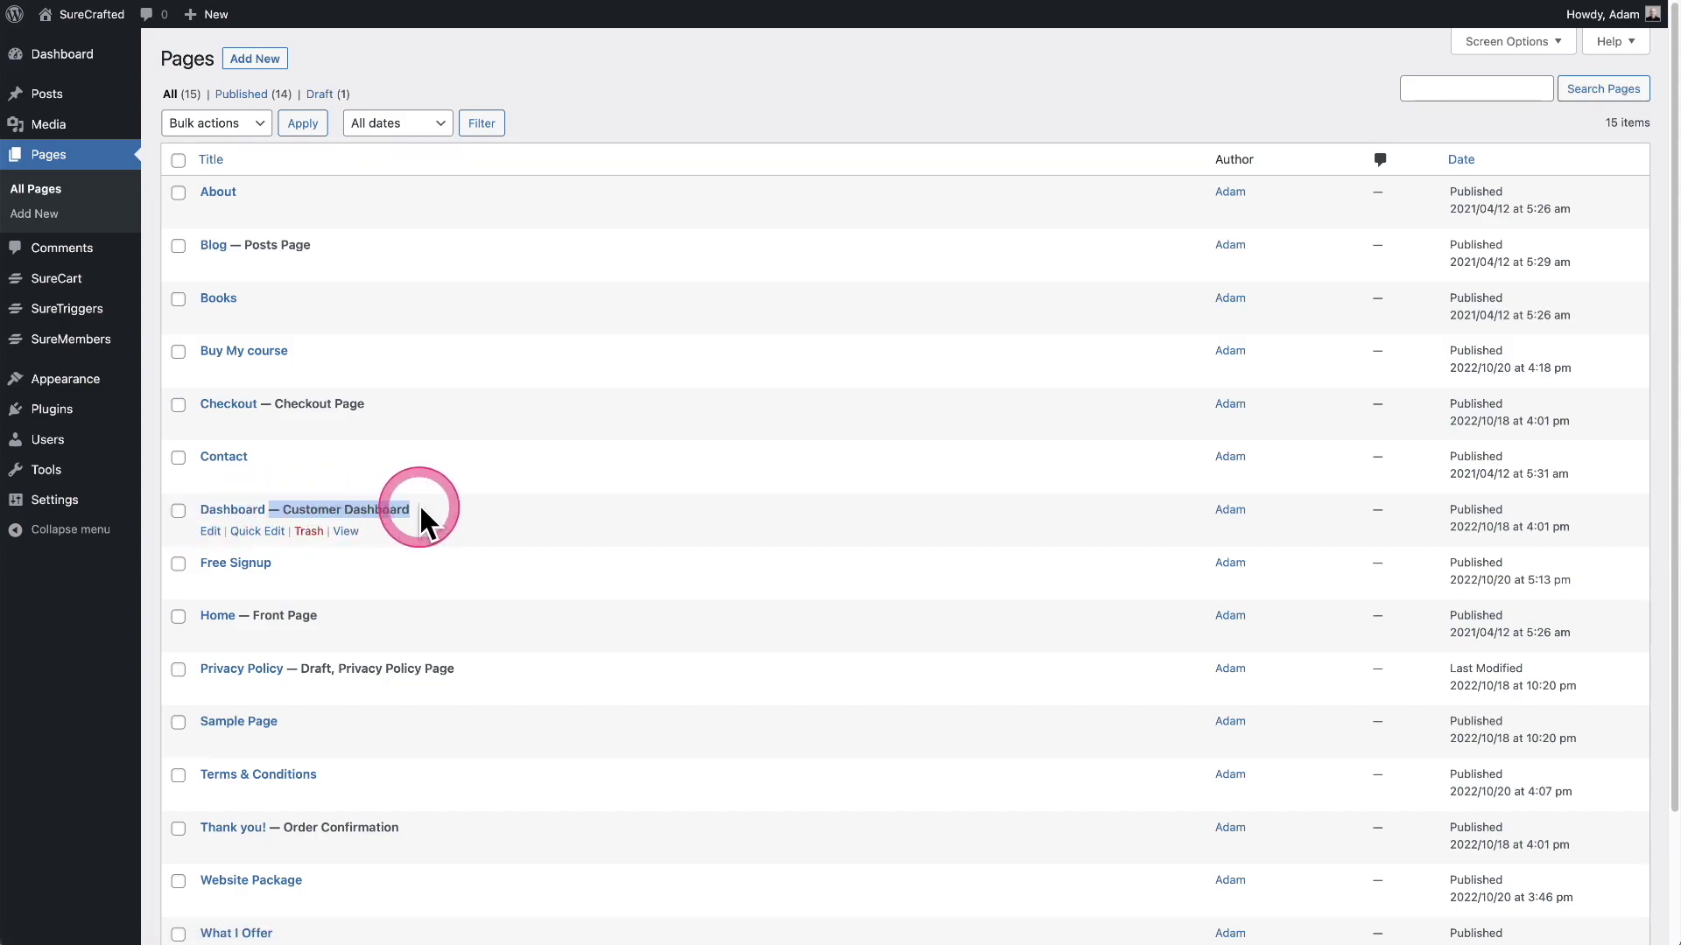
scroll(521, 498, "down", 3)
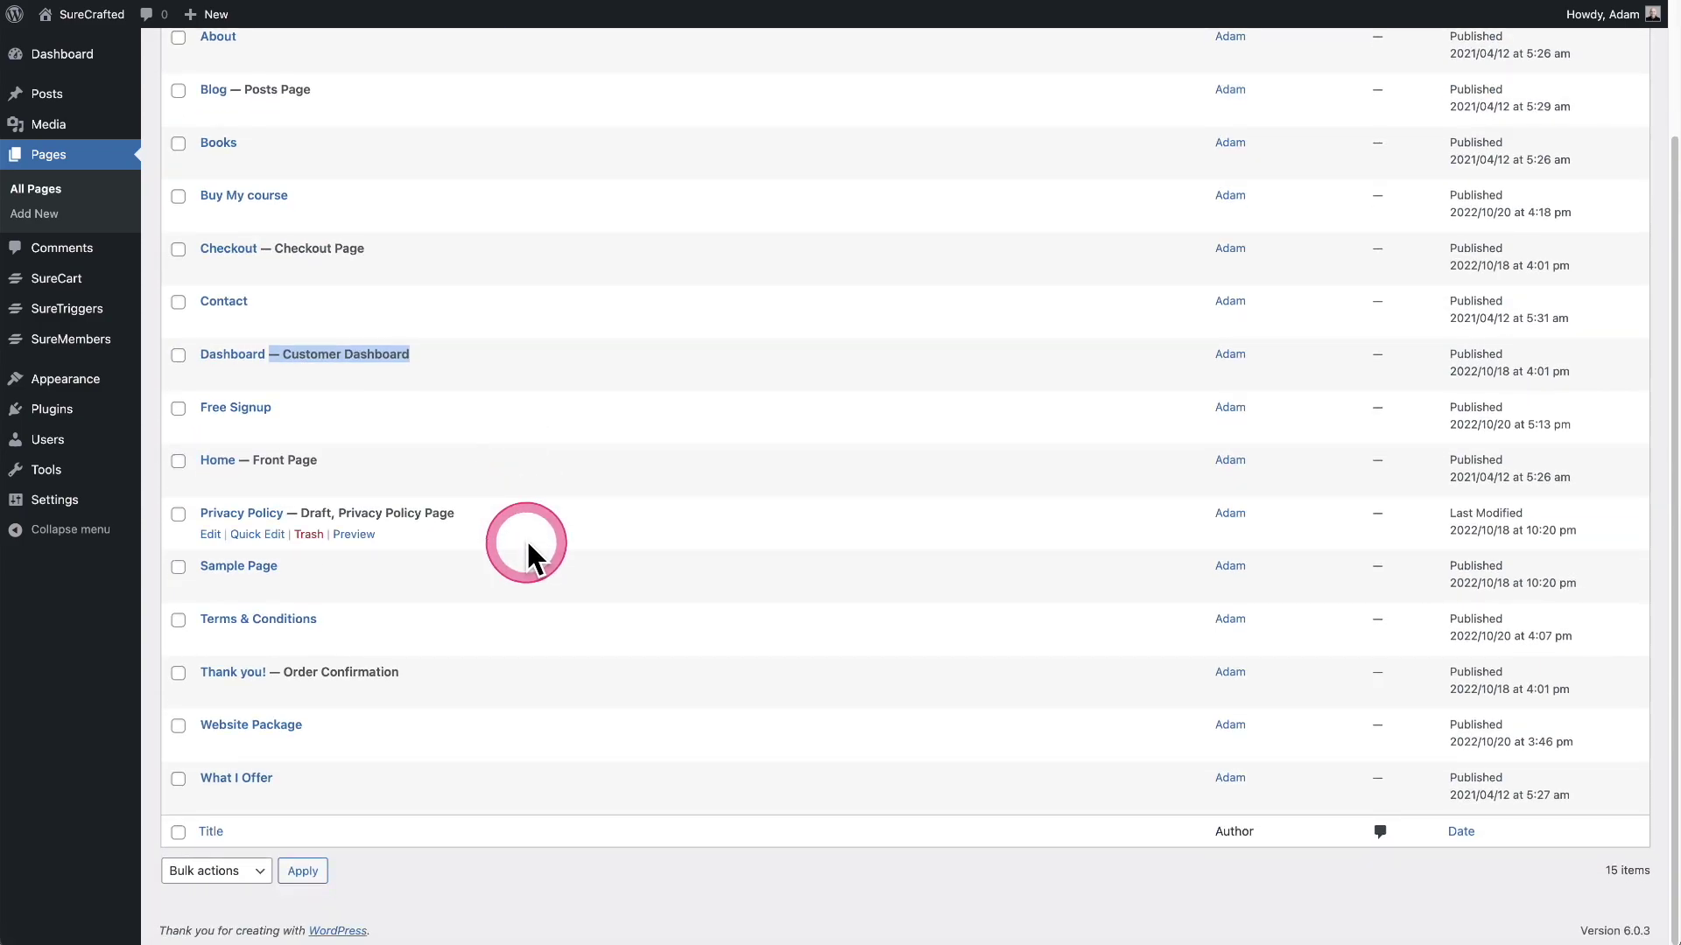
left_click(271, 668)
left_click_drag(272, 668, 448, 676)
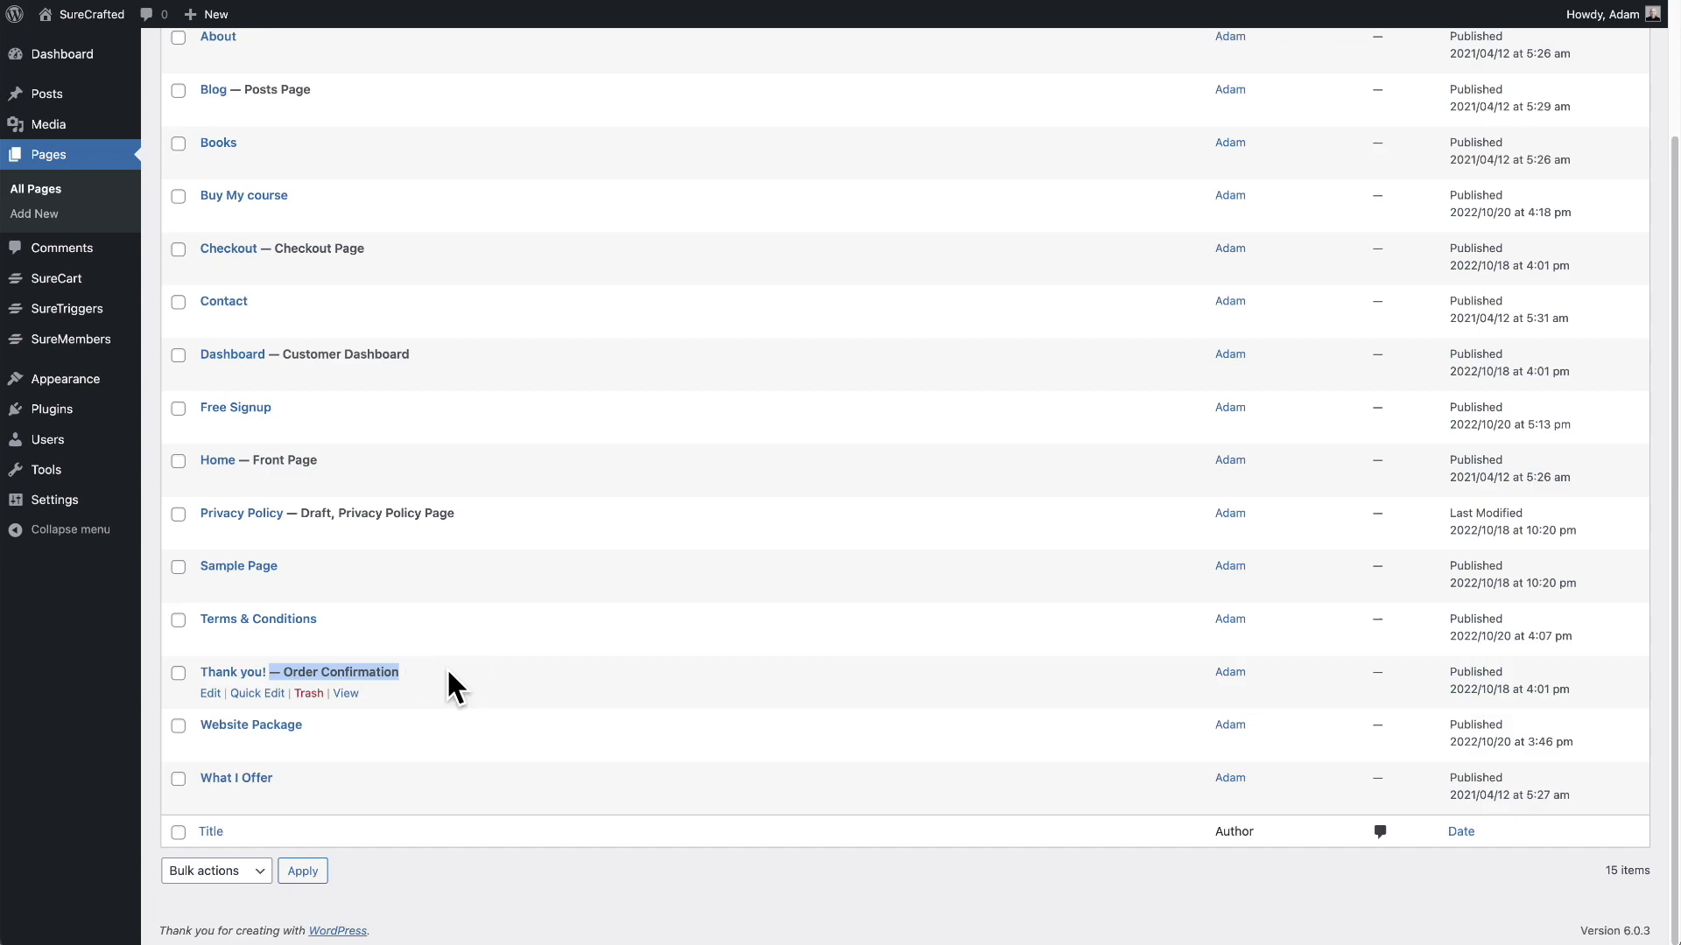
scroll(448, 673, "up", 2)
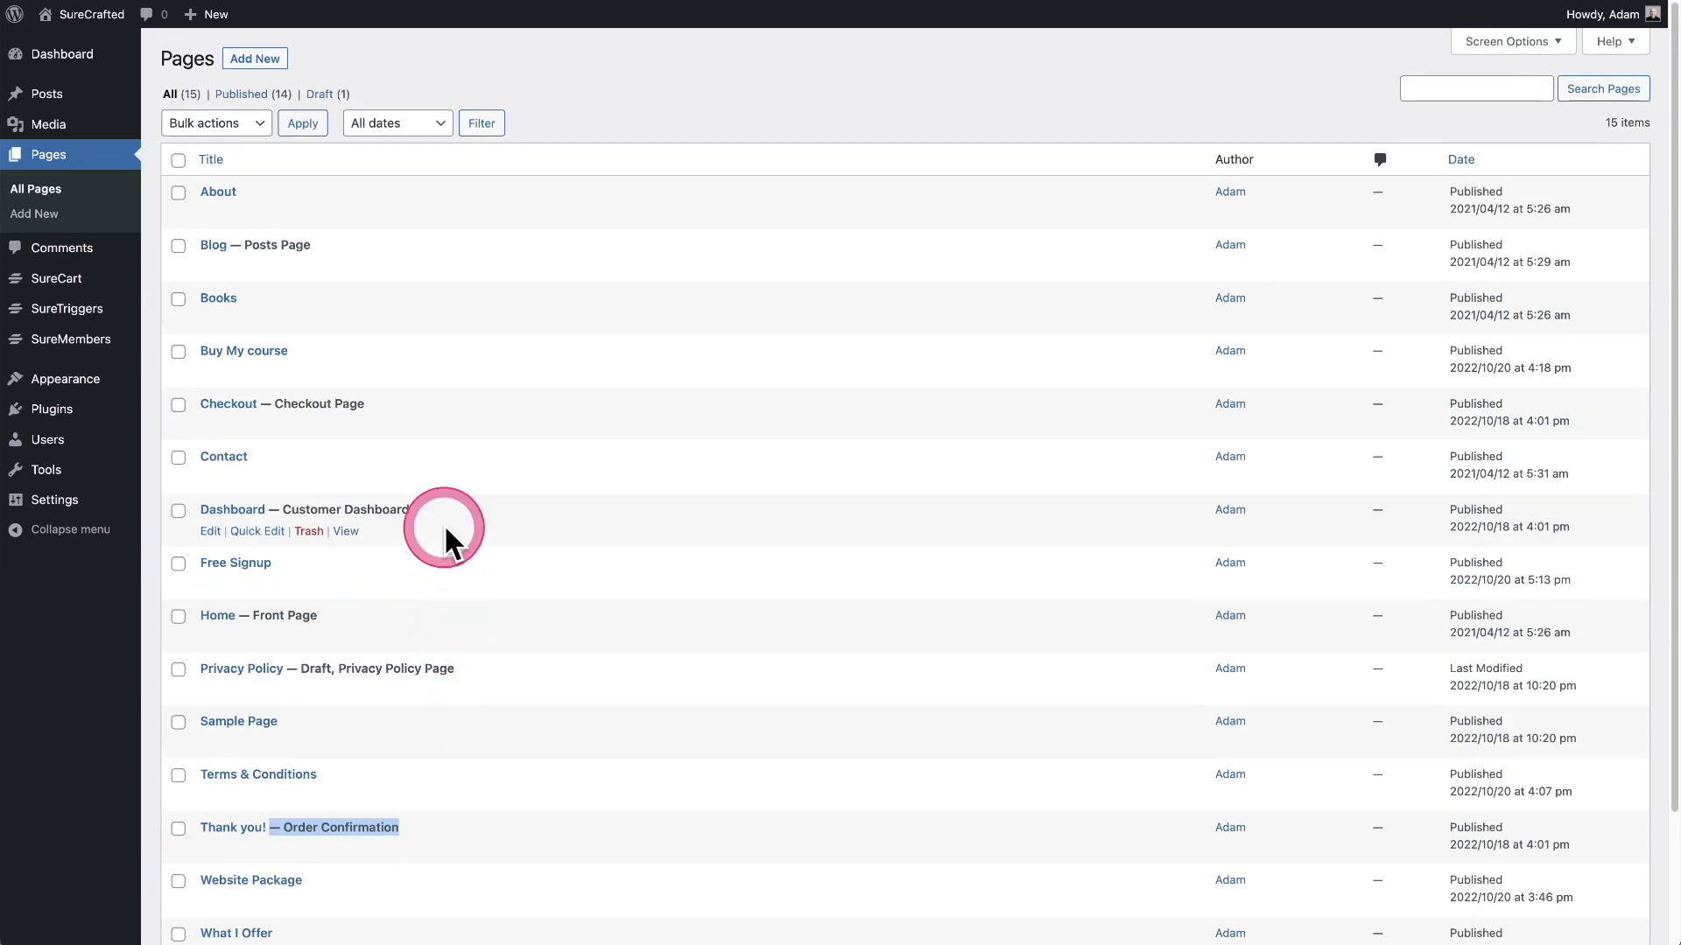
left_click(558, 411)
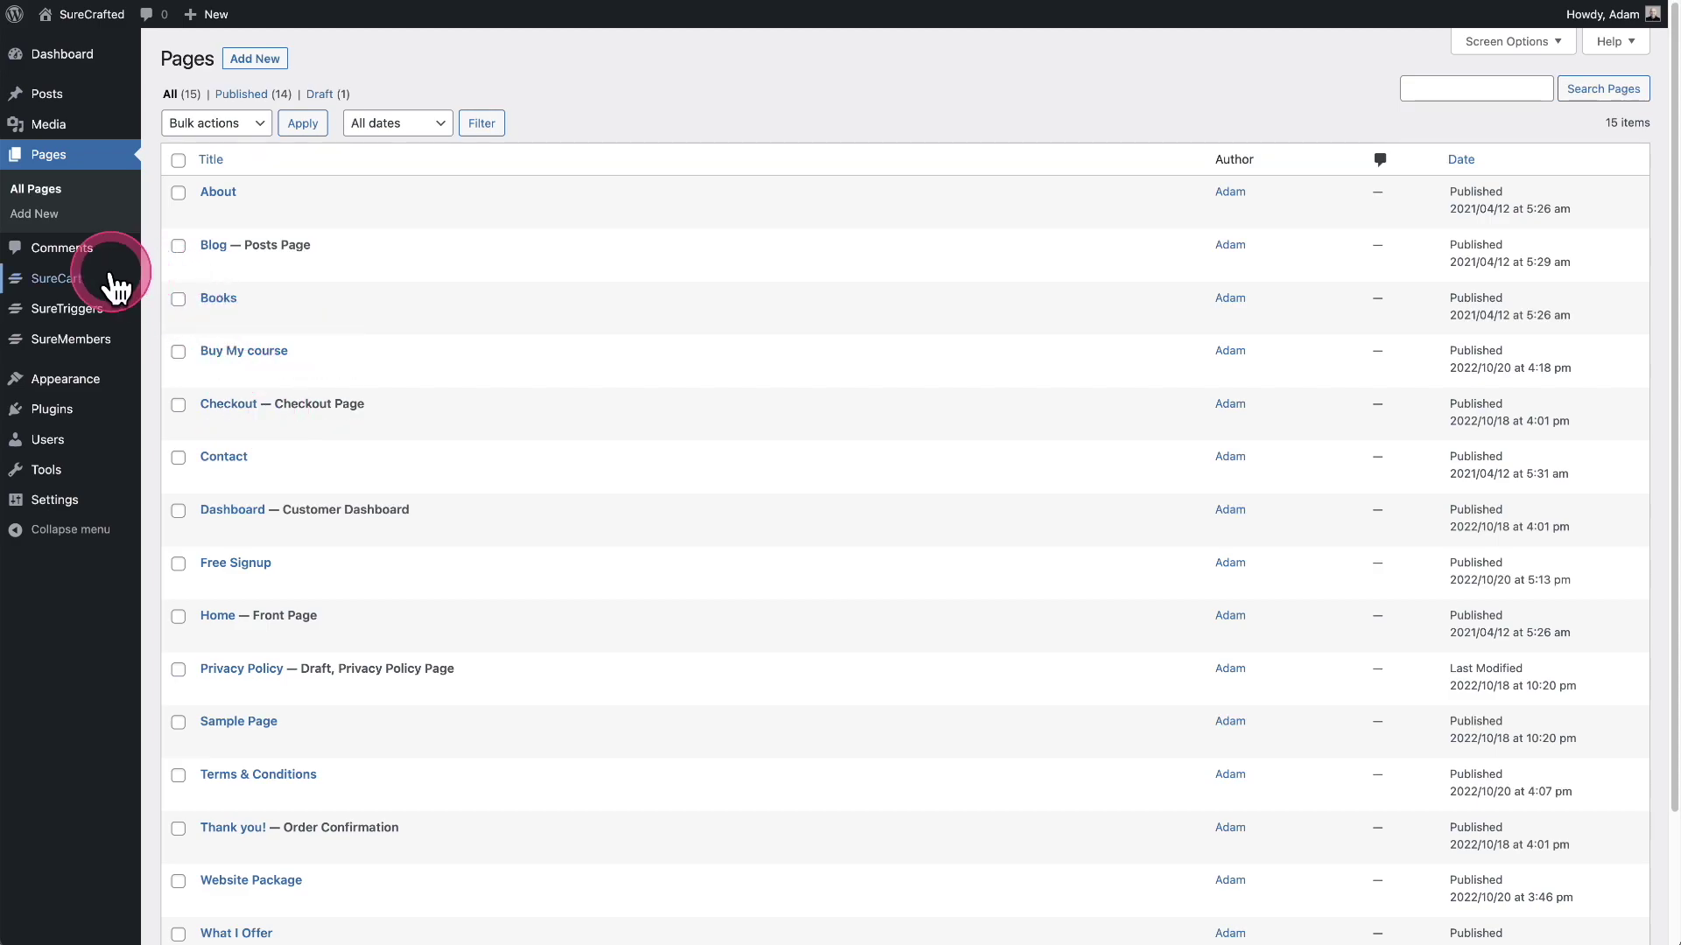
- Open the default Checkout form from SureCart's checkout forms for editing
mouse_move(94, 282)
left_click(217, 486)
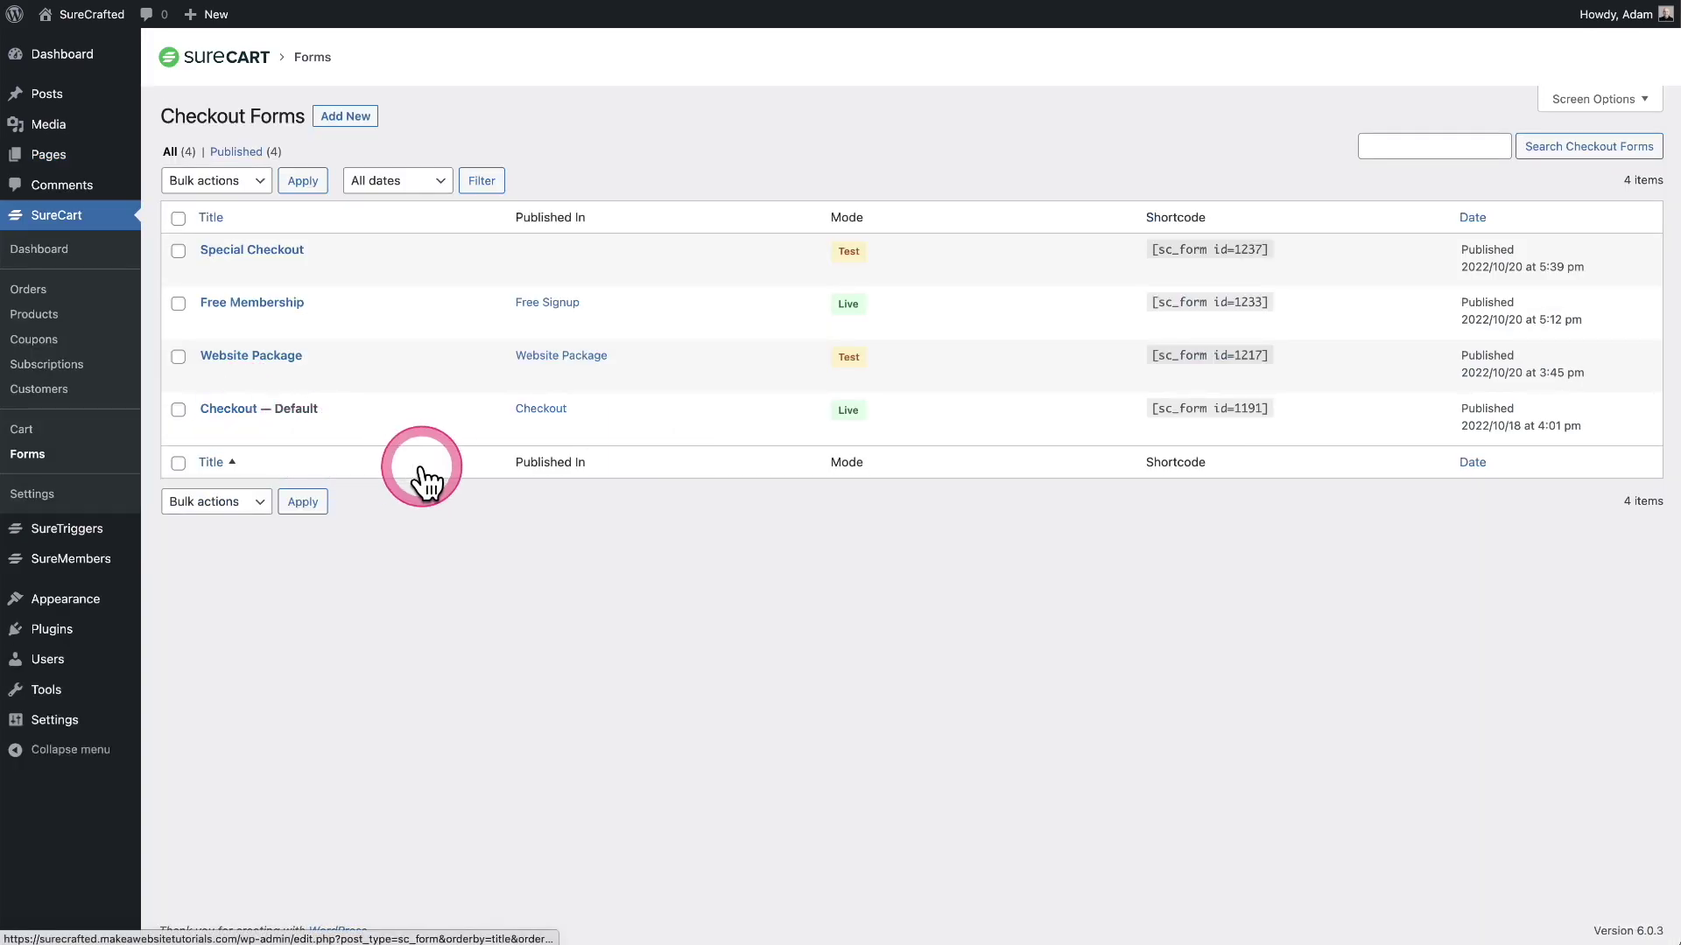
left_click(228, 410)
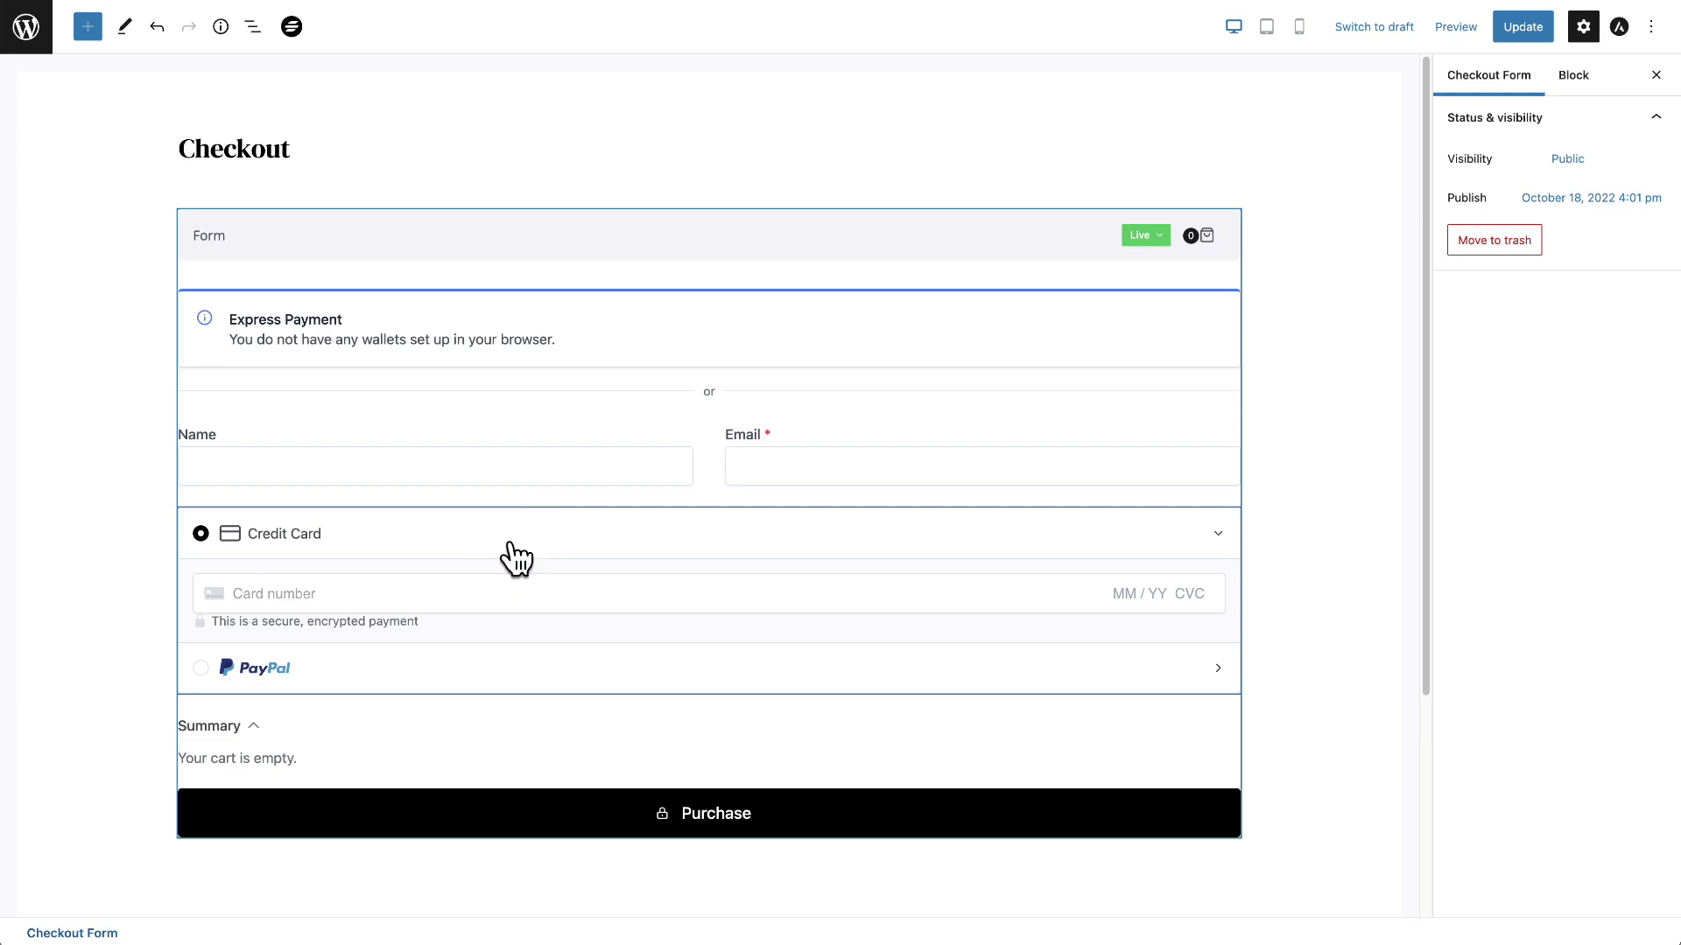
left_click(511, 545)
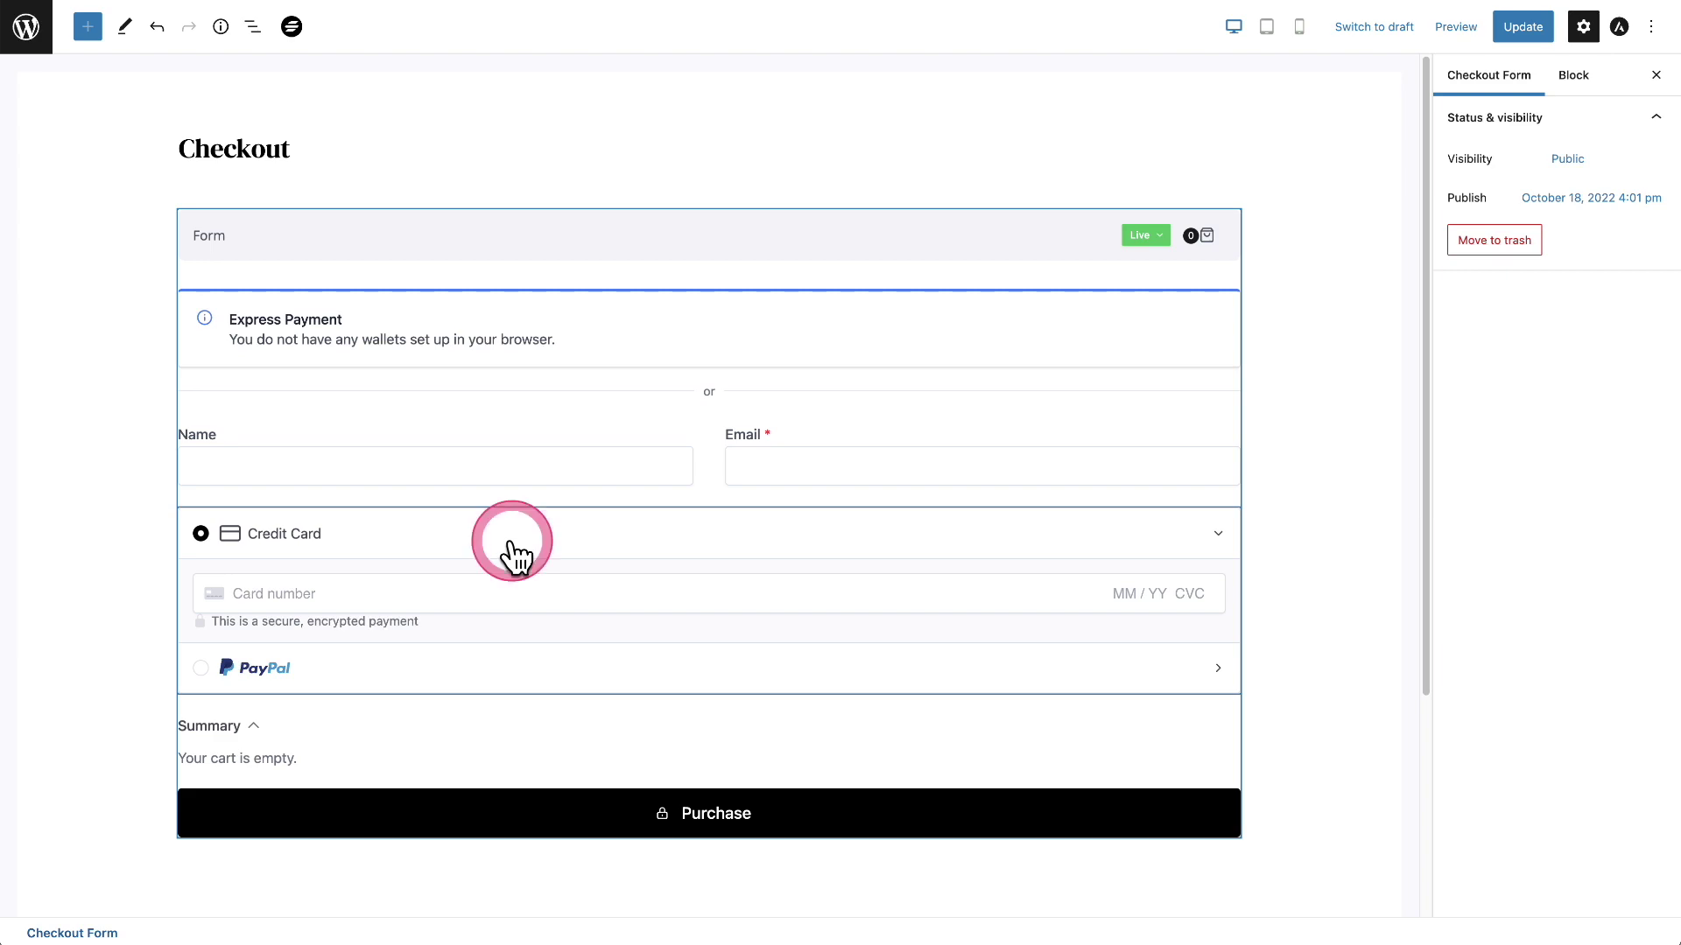
left_click(562, 396)
left_click(581, 338)
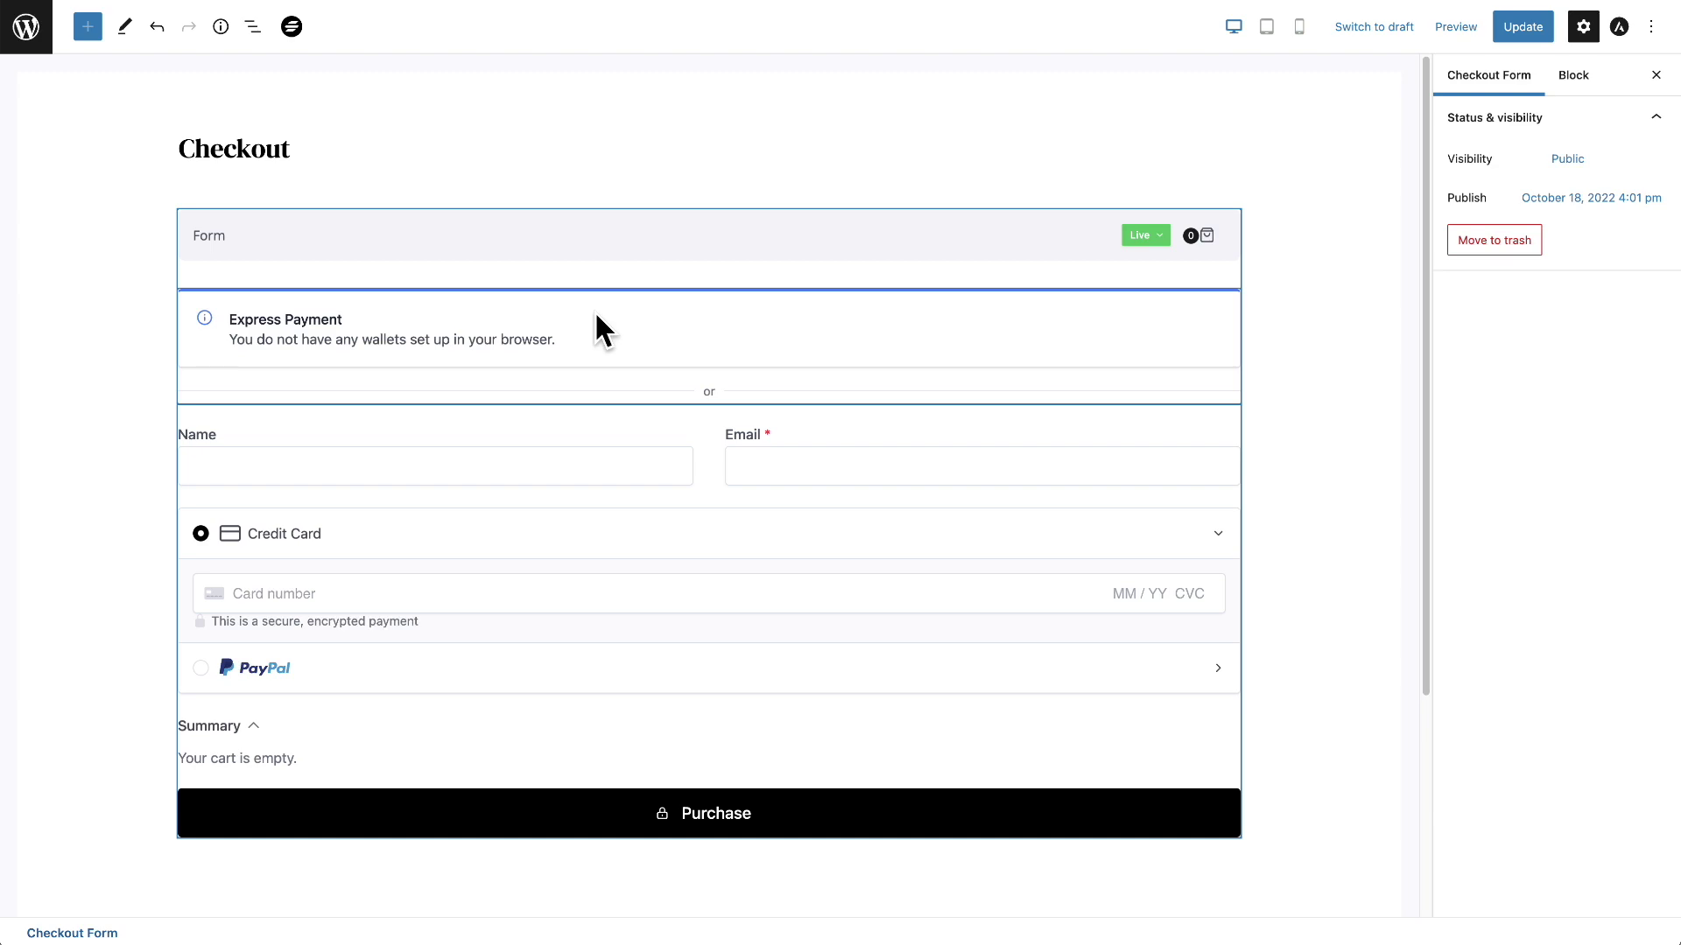
- Insert a SureCart Shipping Address block directly after the Express Payment block in the checkout form
left_click(596, 316)
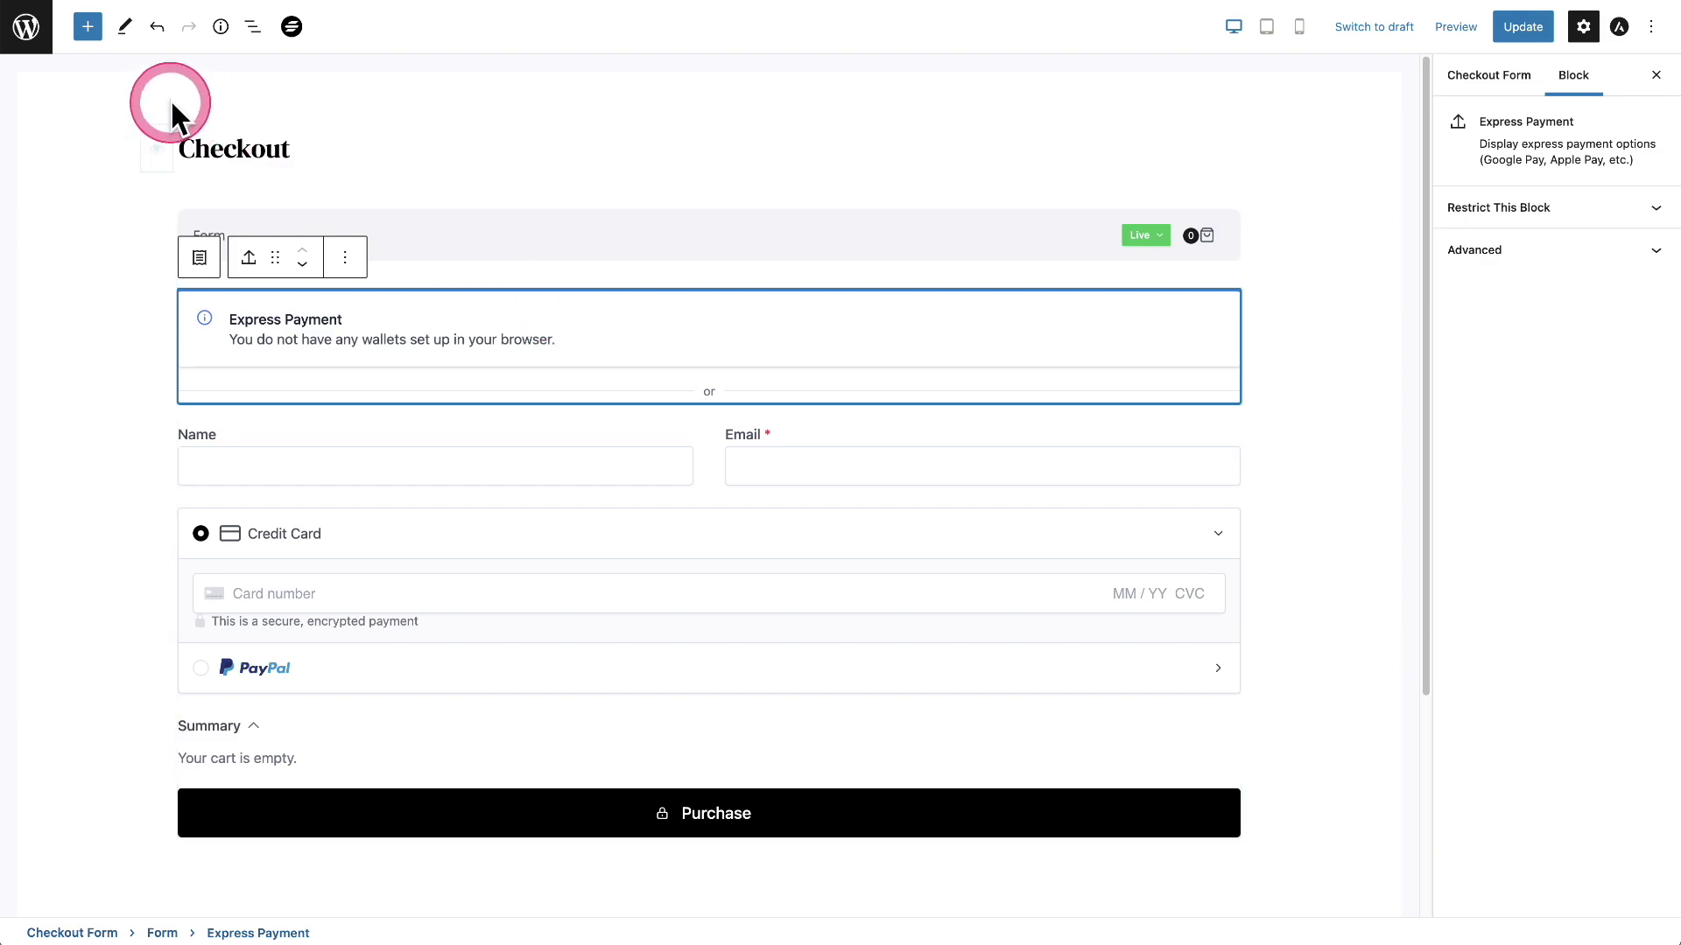
left_click(85, 37)
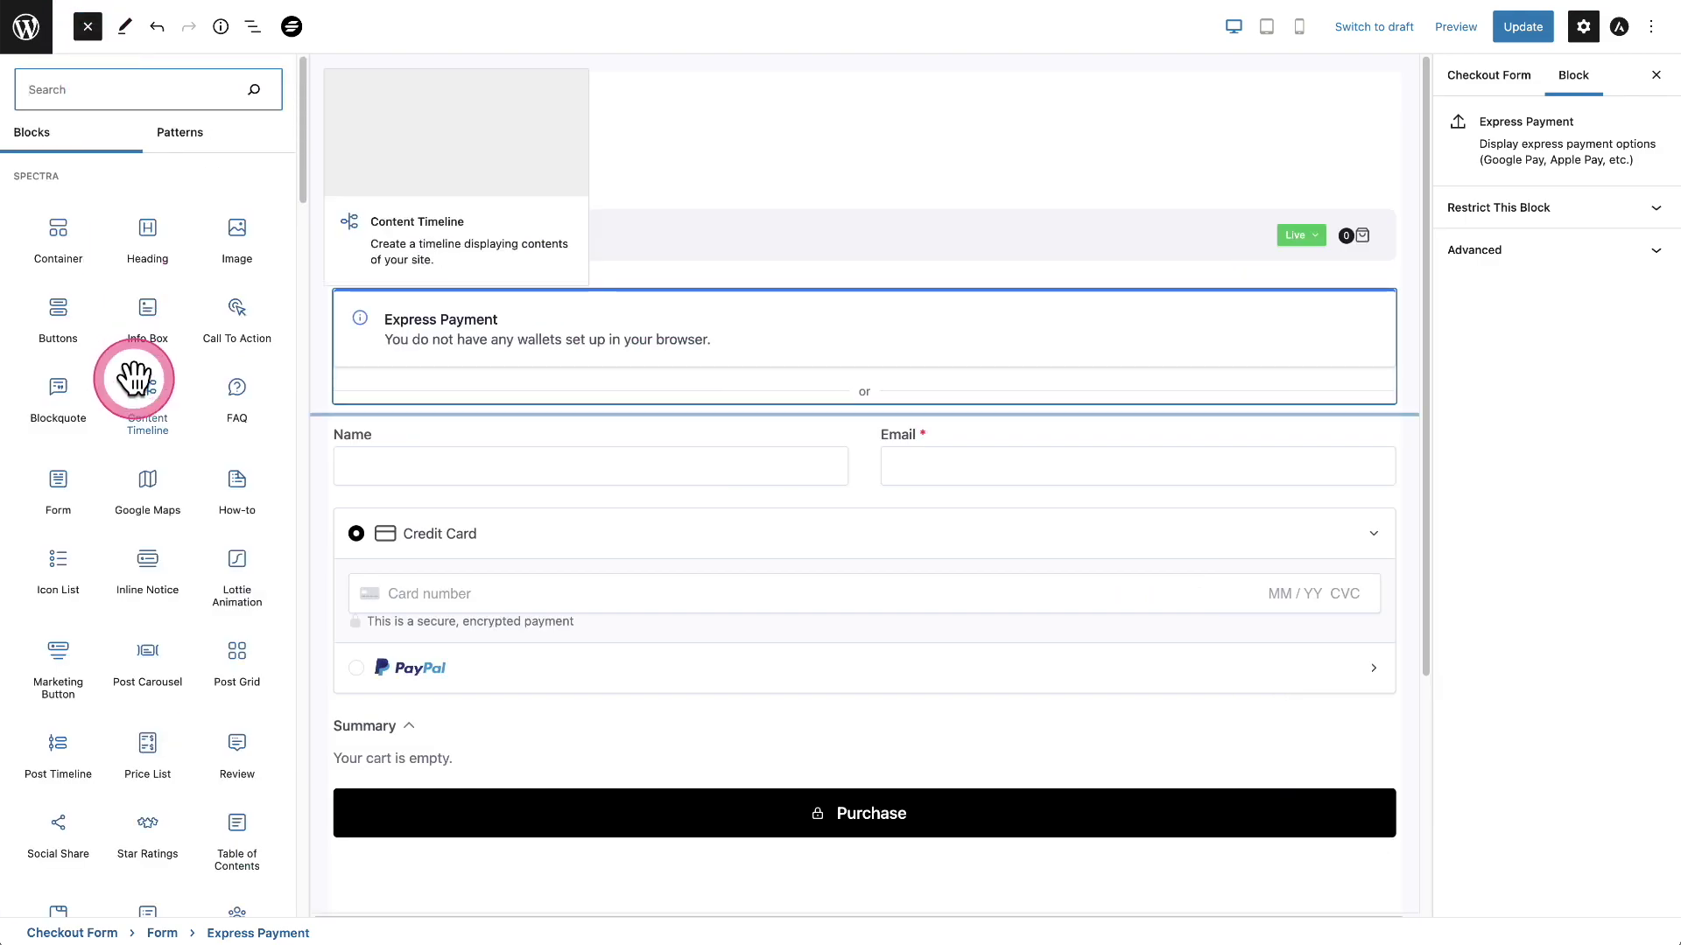
scroll(136, 378, "down", 2)
scroll(136, 378, "down", 8)
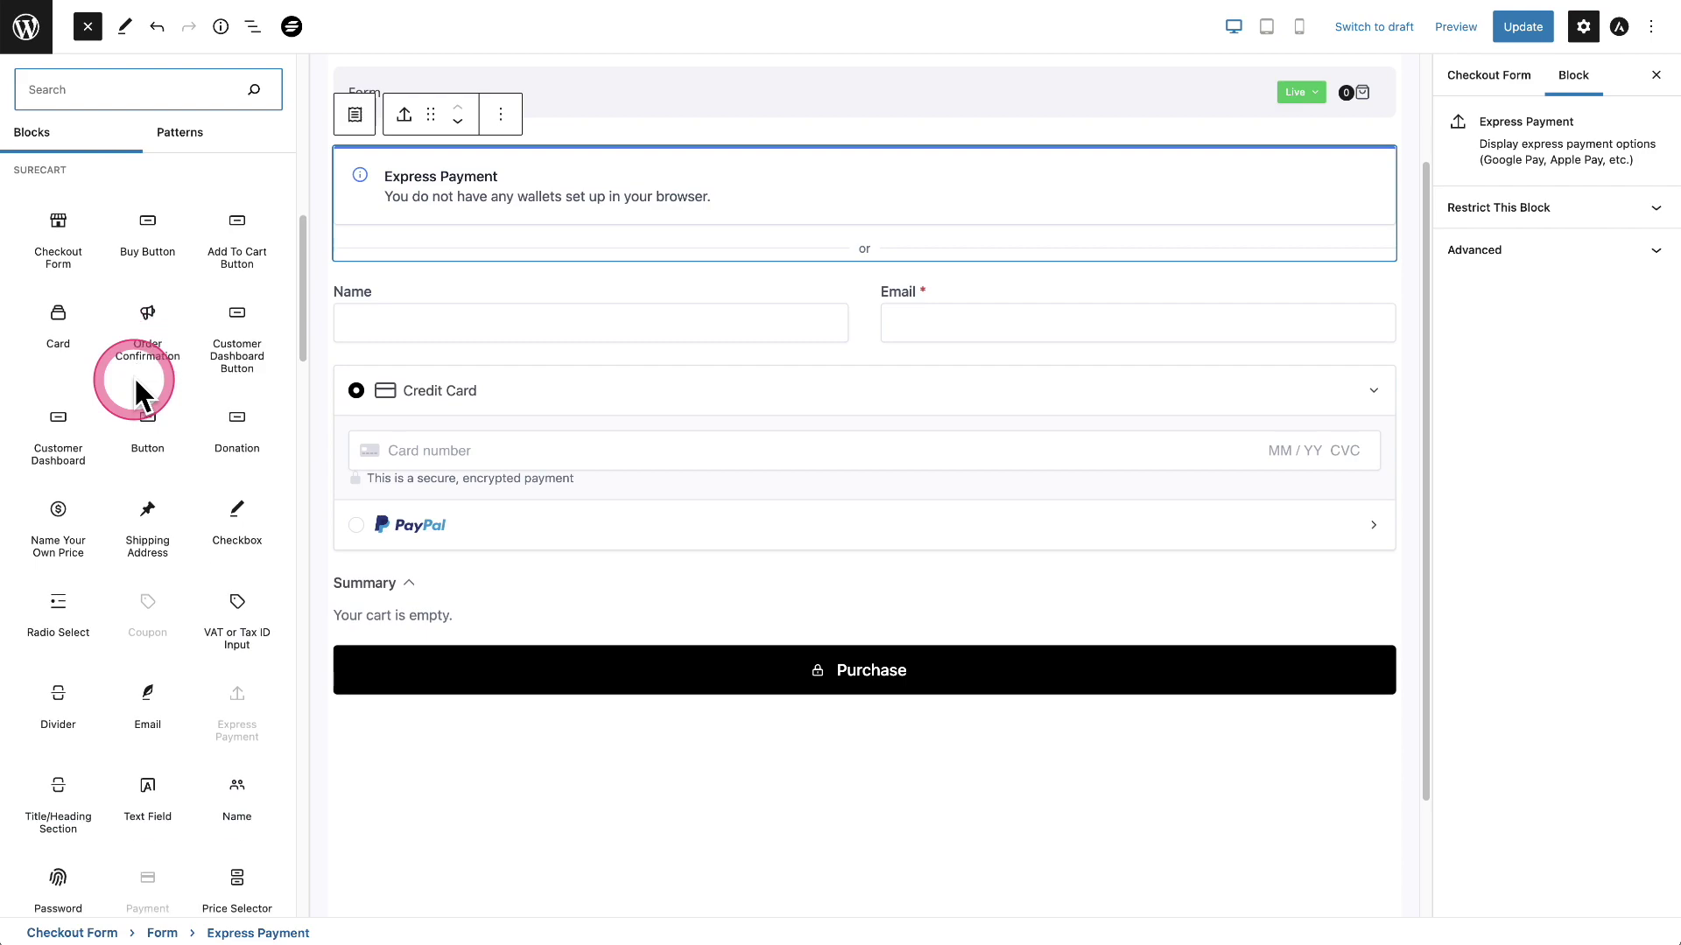
scroll(134, 376, "down", 2)
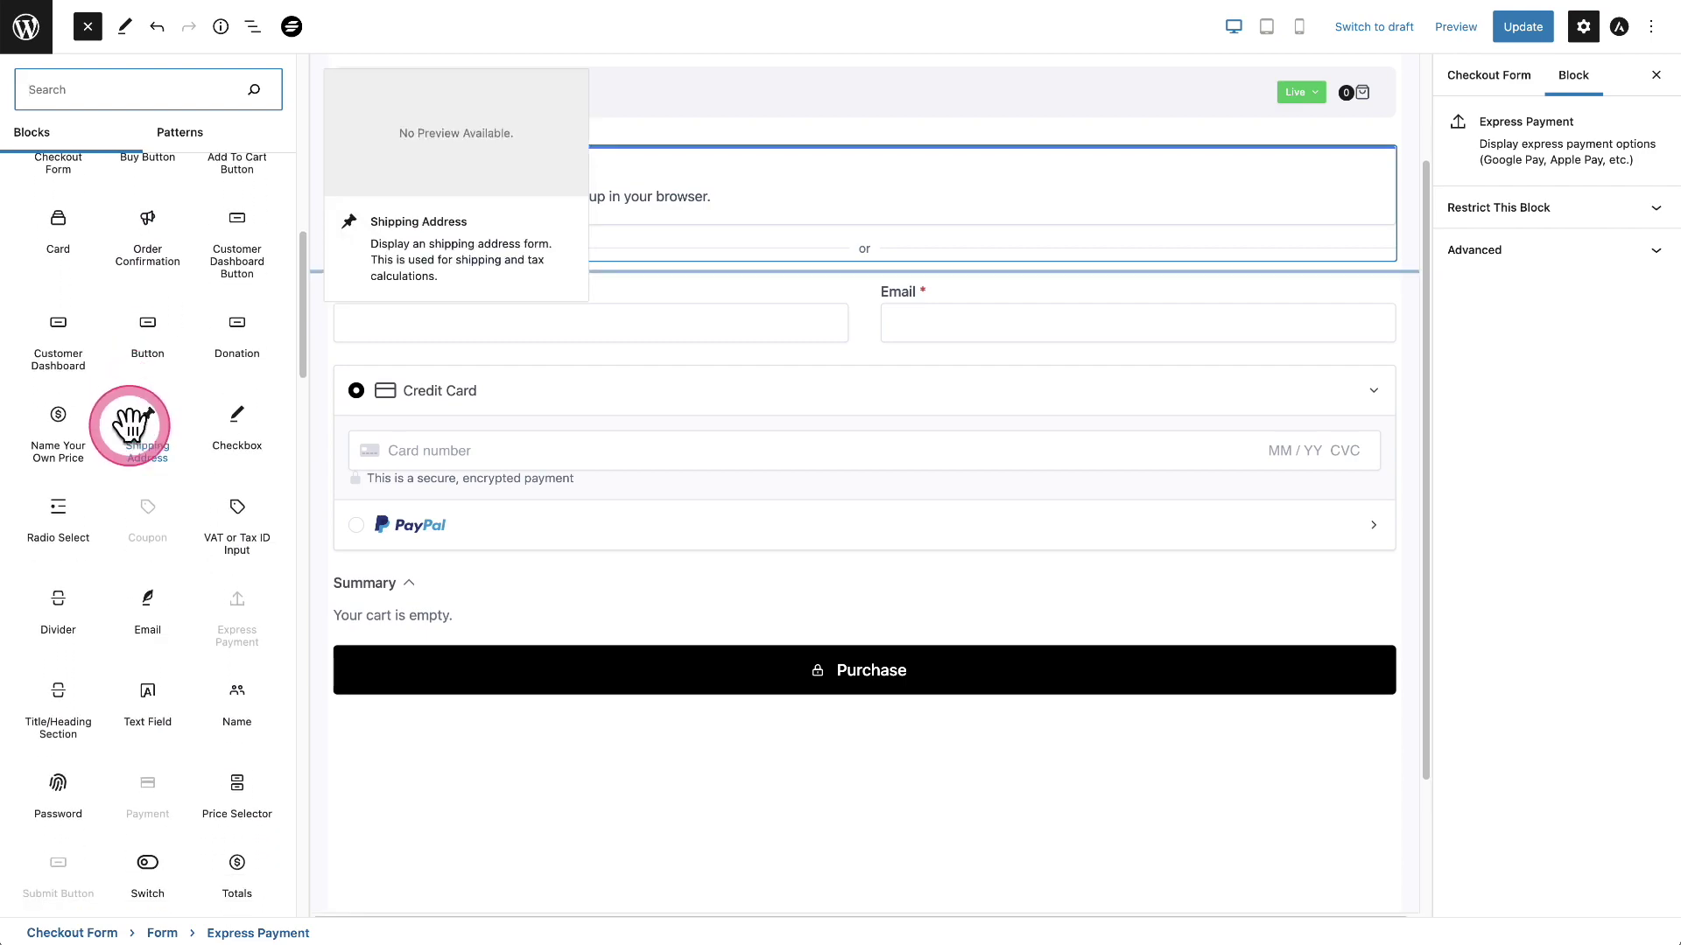
left_click(140, 455)
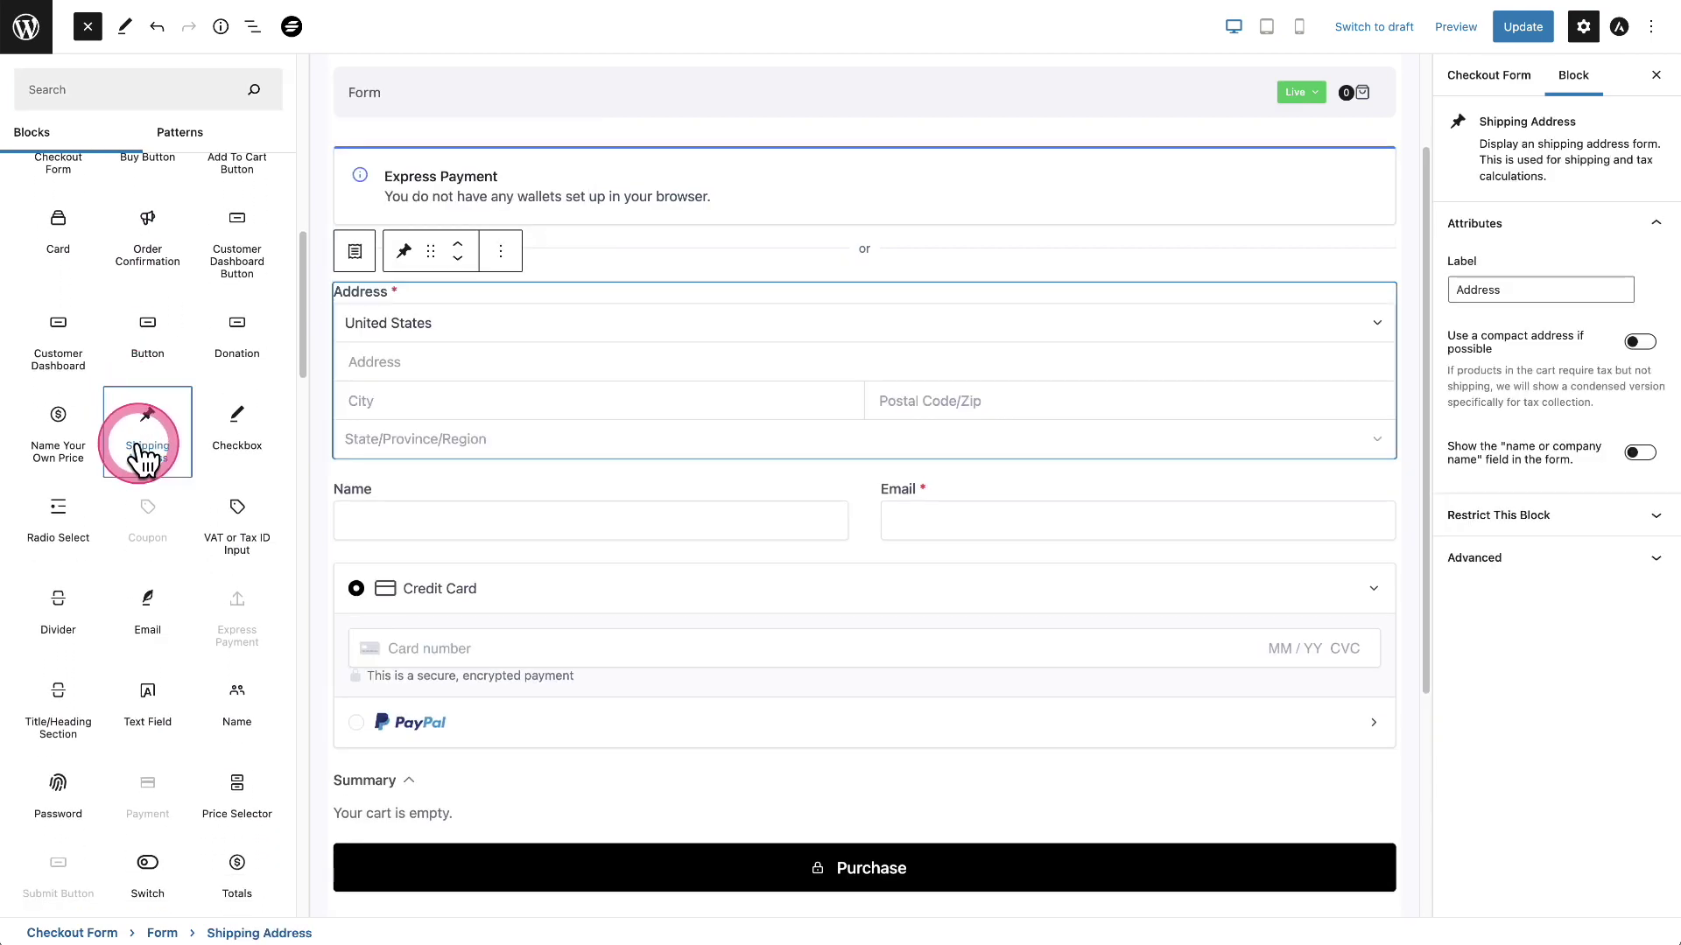
left_click(468, 414)
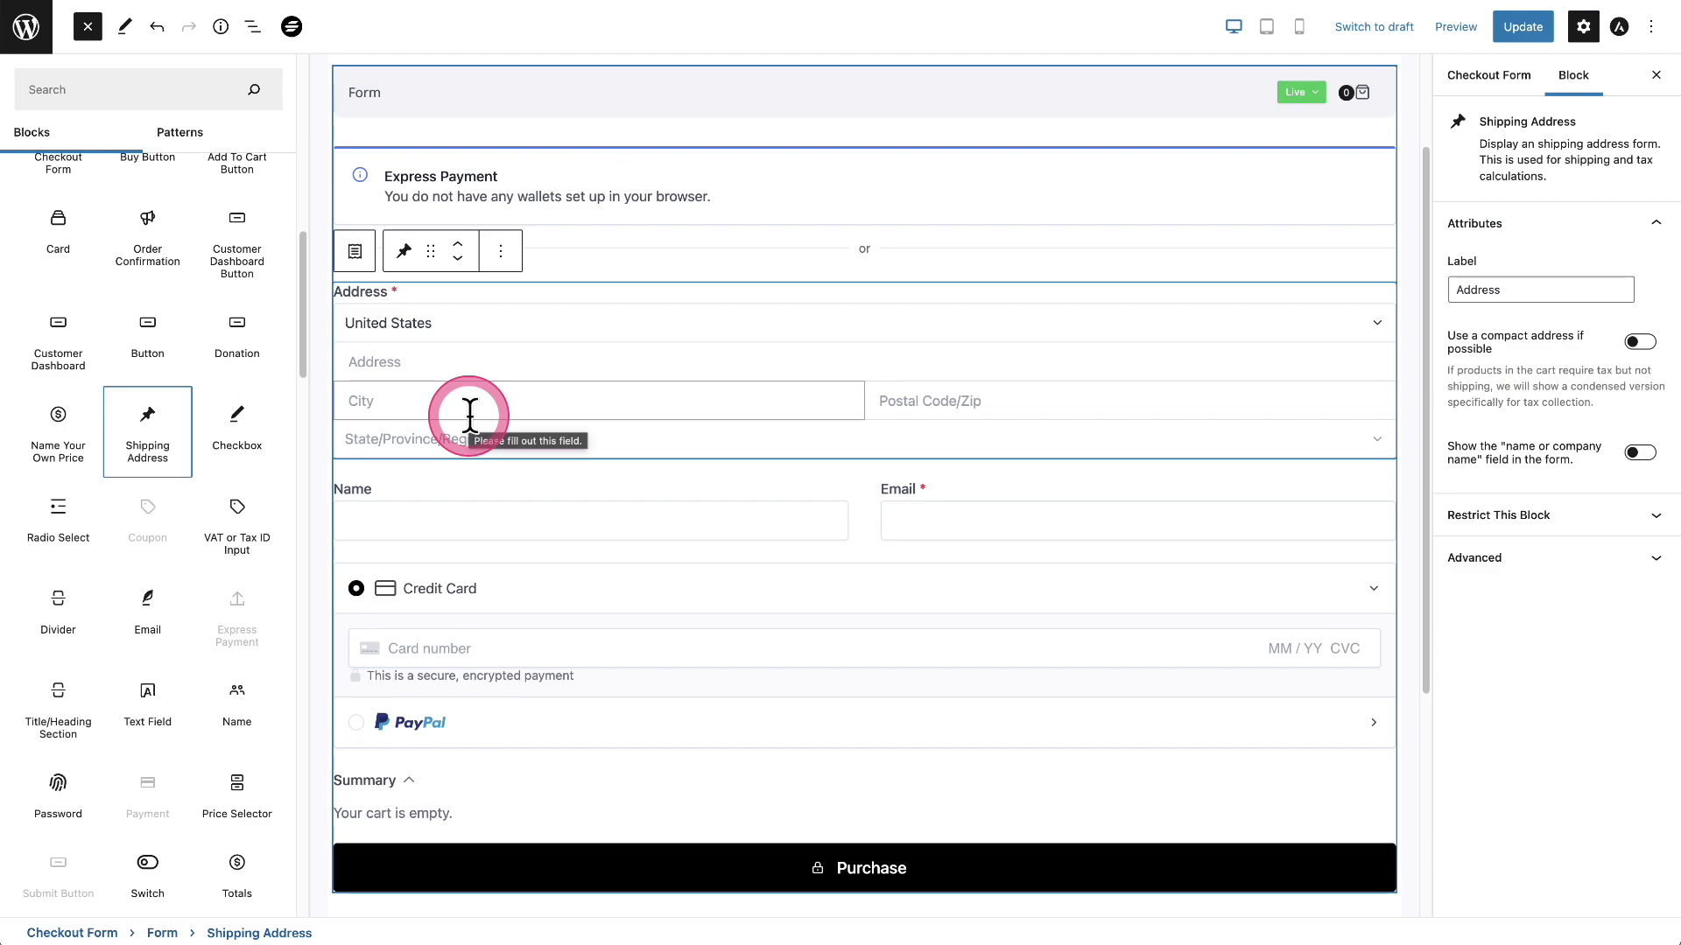
- Move the Shipping Address block down so it sits between the Name and Email fields and the payment section
left_click(435, 291)
left_click(458, 267)
left_click(304, 261)
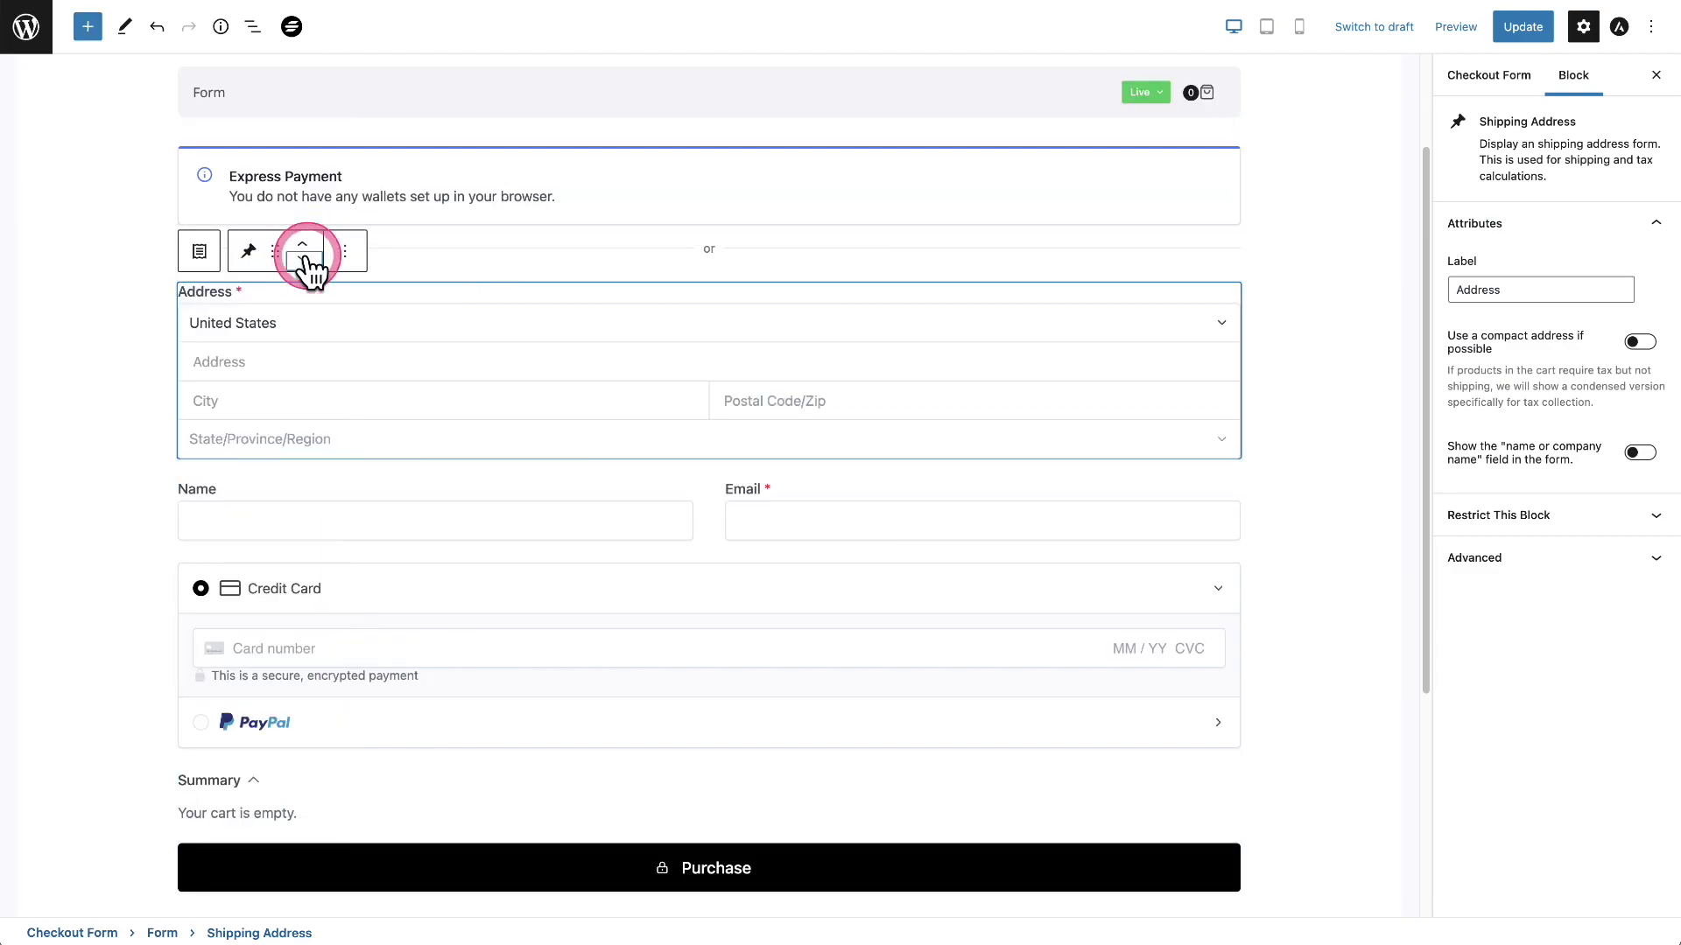
left_click(89, 308)
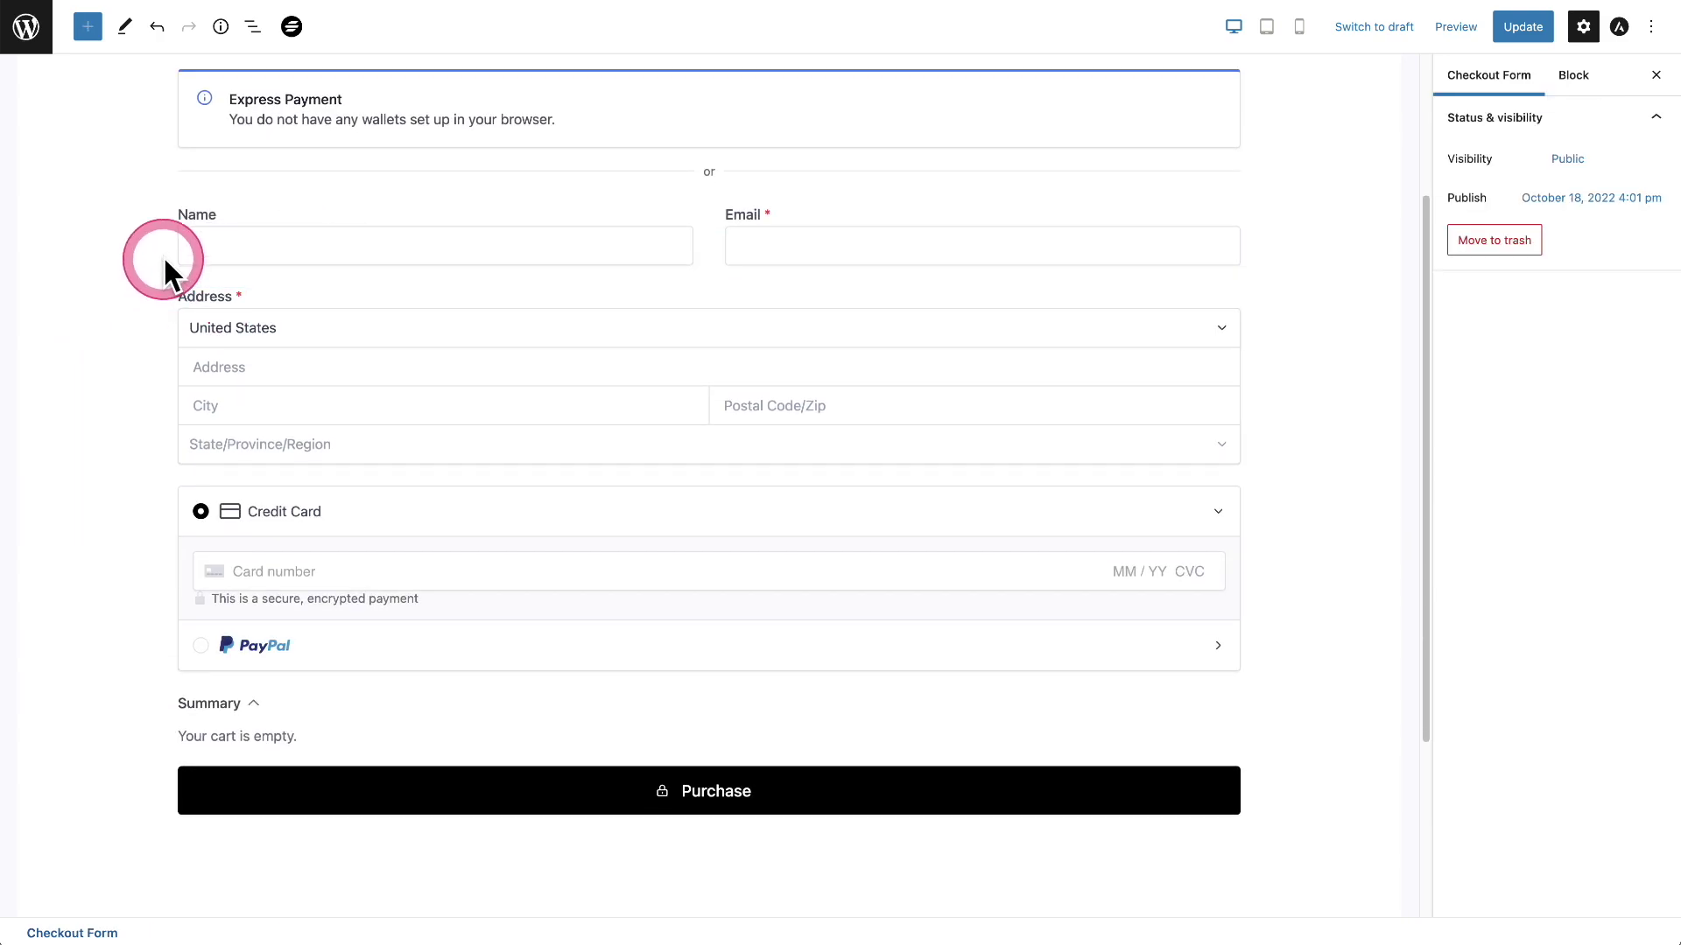
left_click(1058, 466)
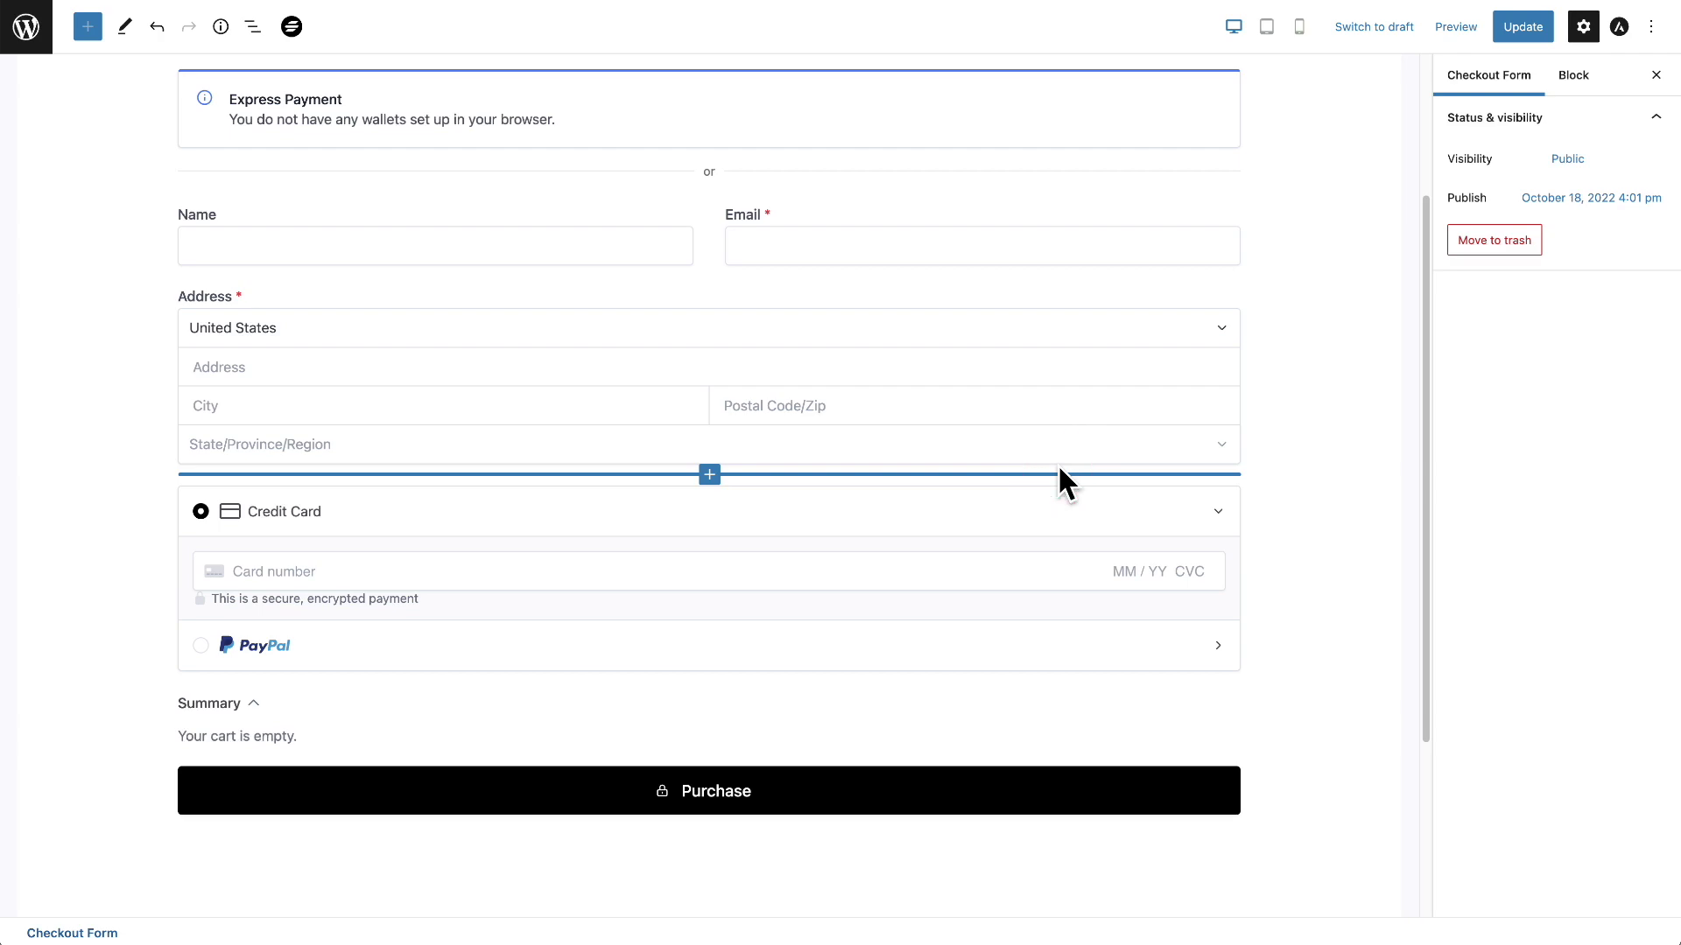
left_click(931, 713)
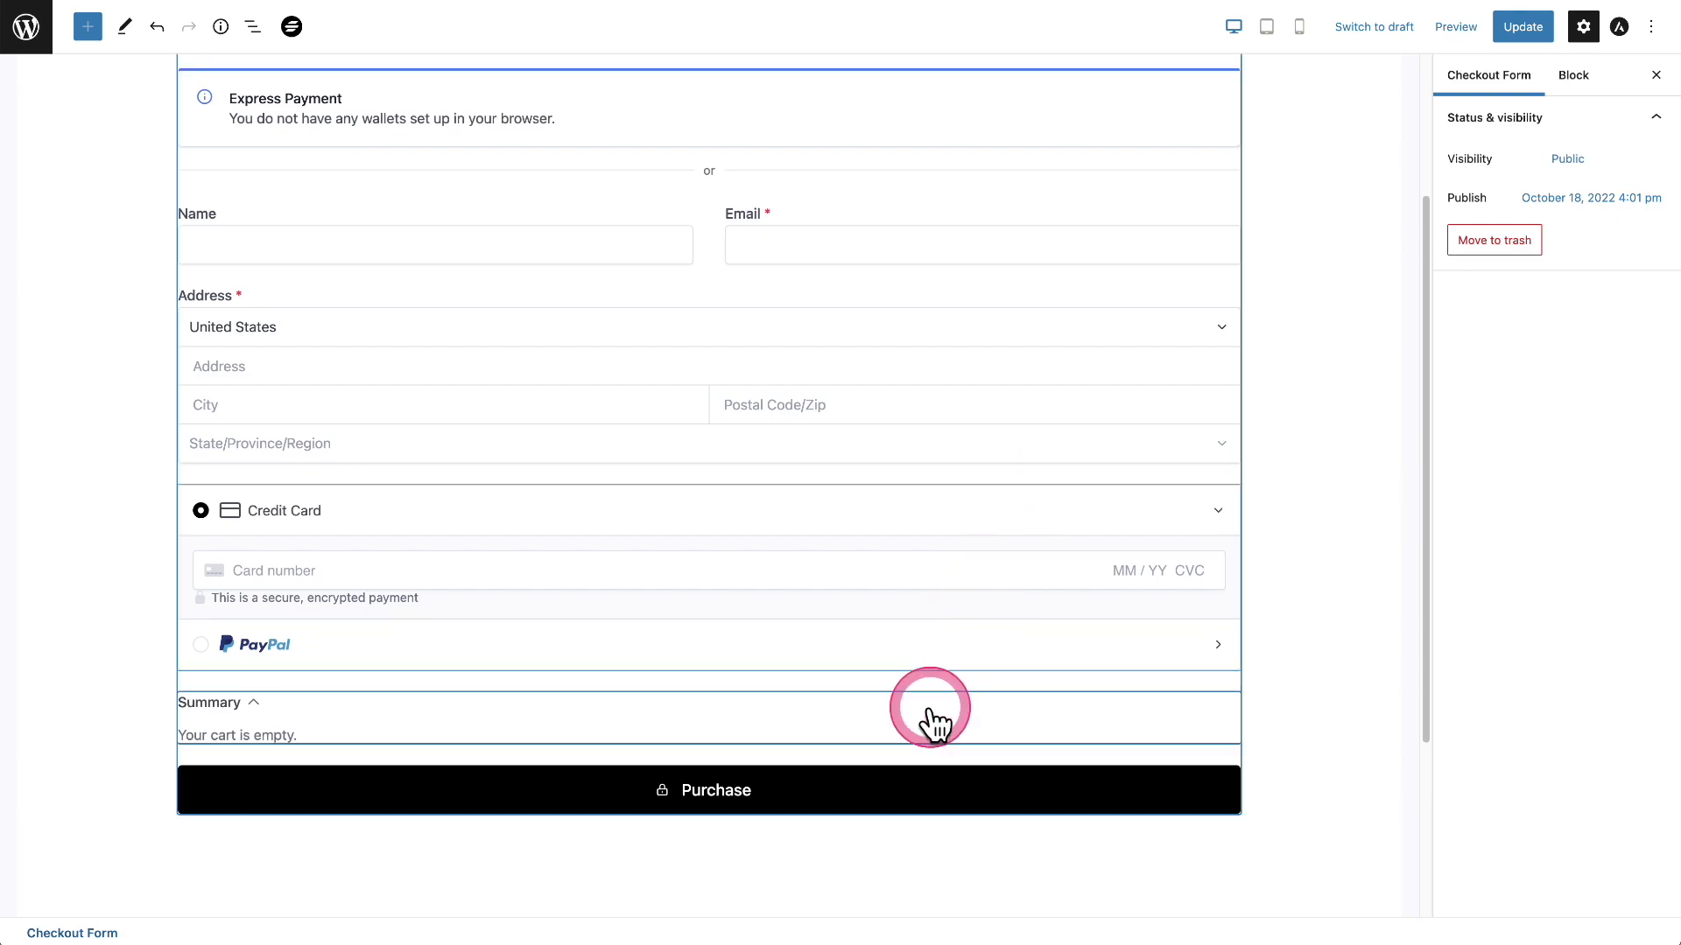
- Set the submit button's text to "Buy Now", update the checkout form and return to the checkout forms list
left_click(723, 791)
left_click(861, 797)
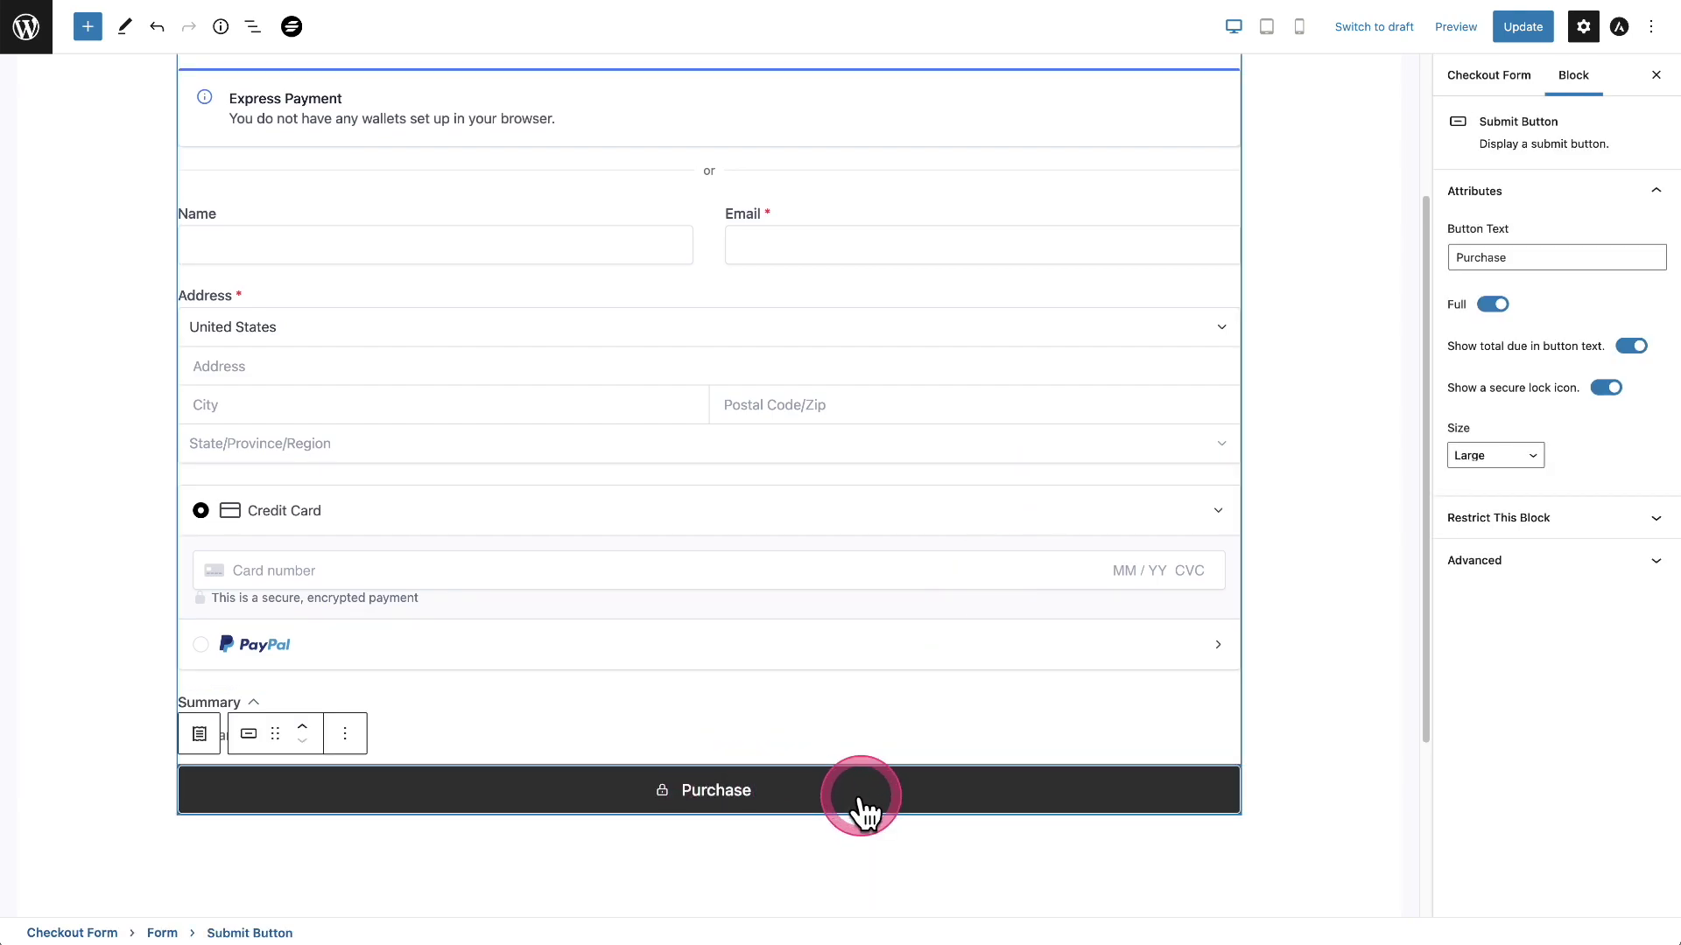
left_click(1470, 457)
left_click(1635, 331)
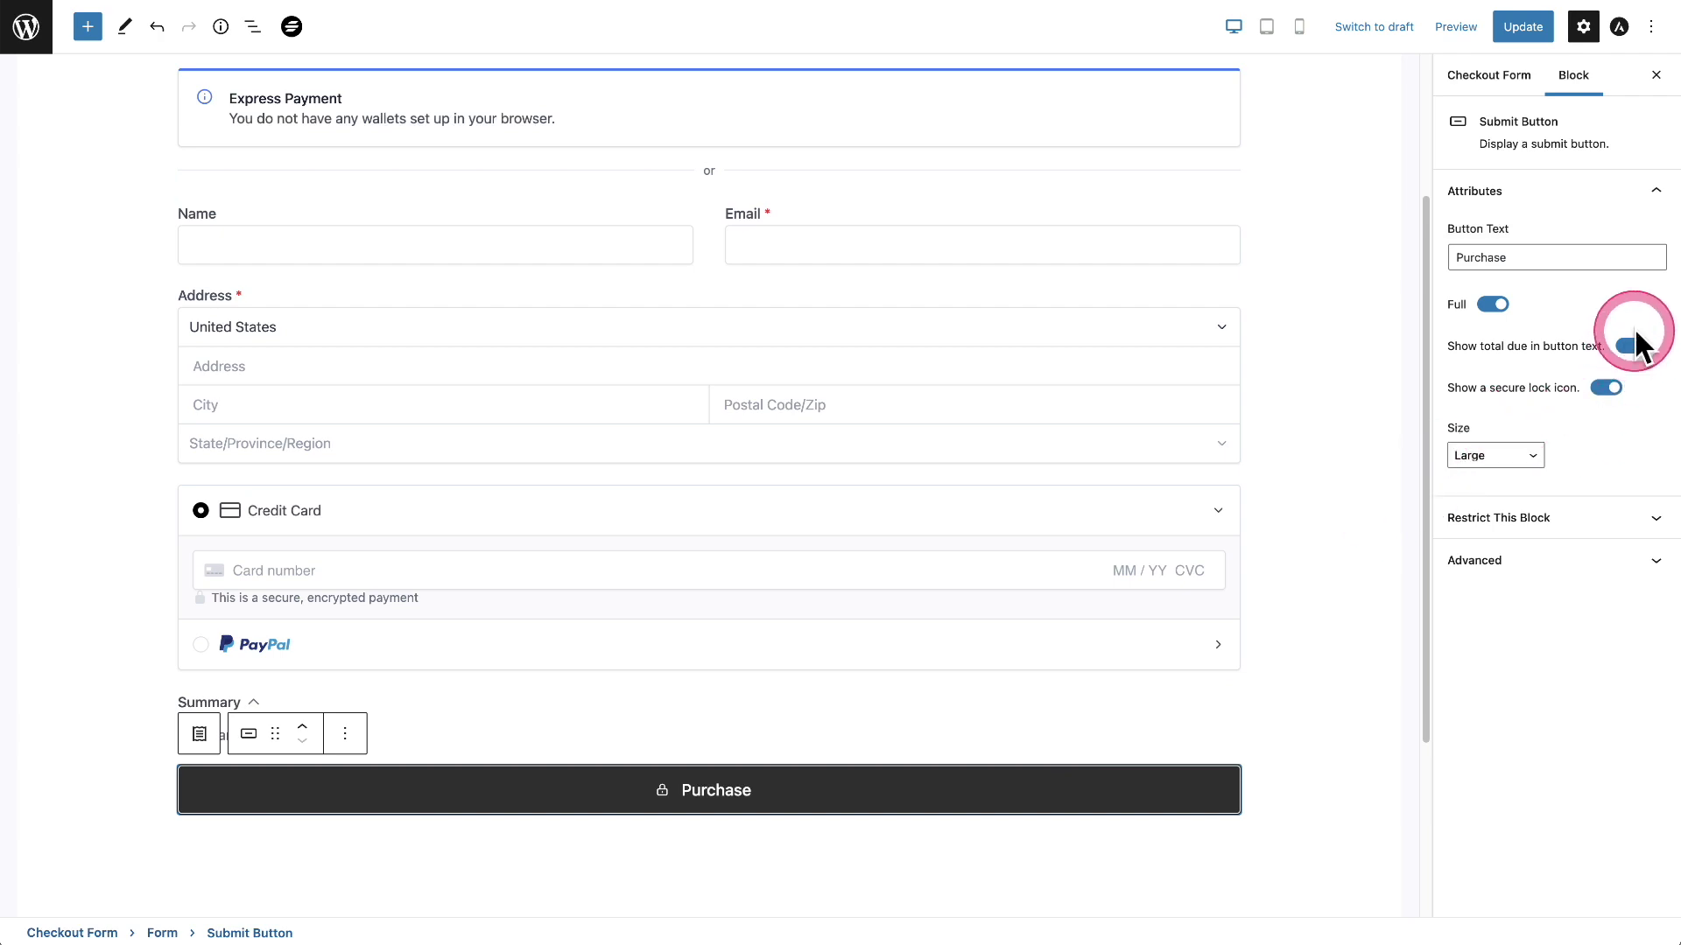
left_click(1495, 363)
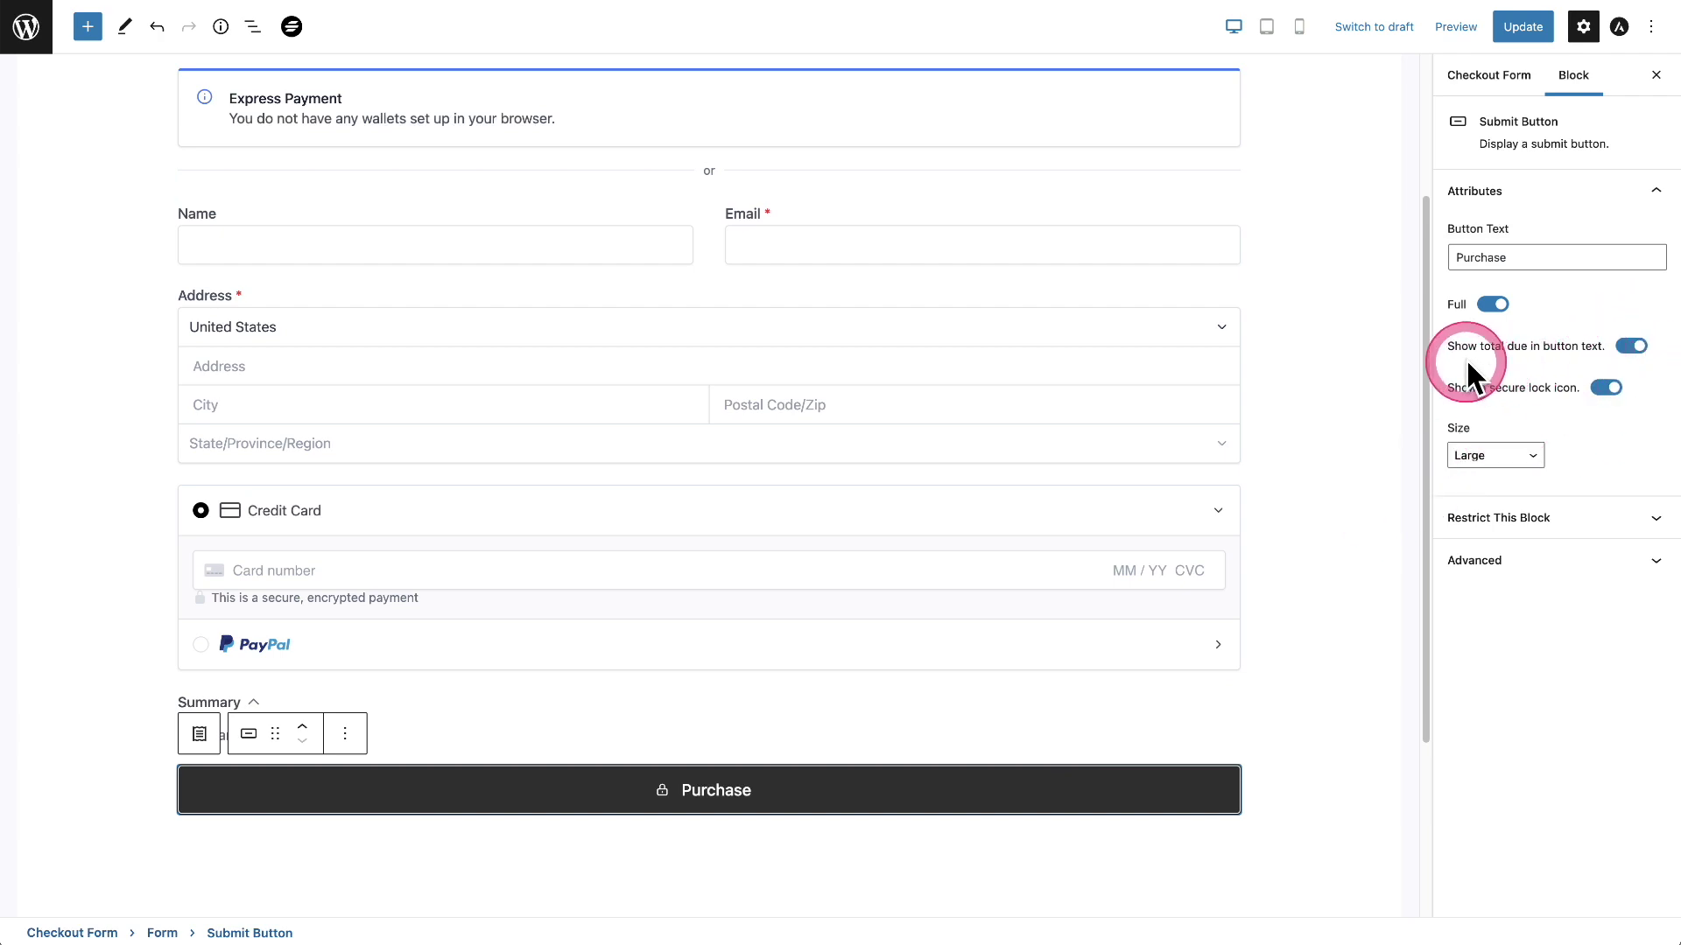
left_click(1590, 360)
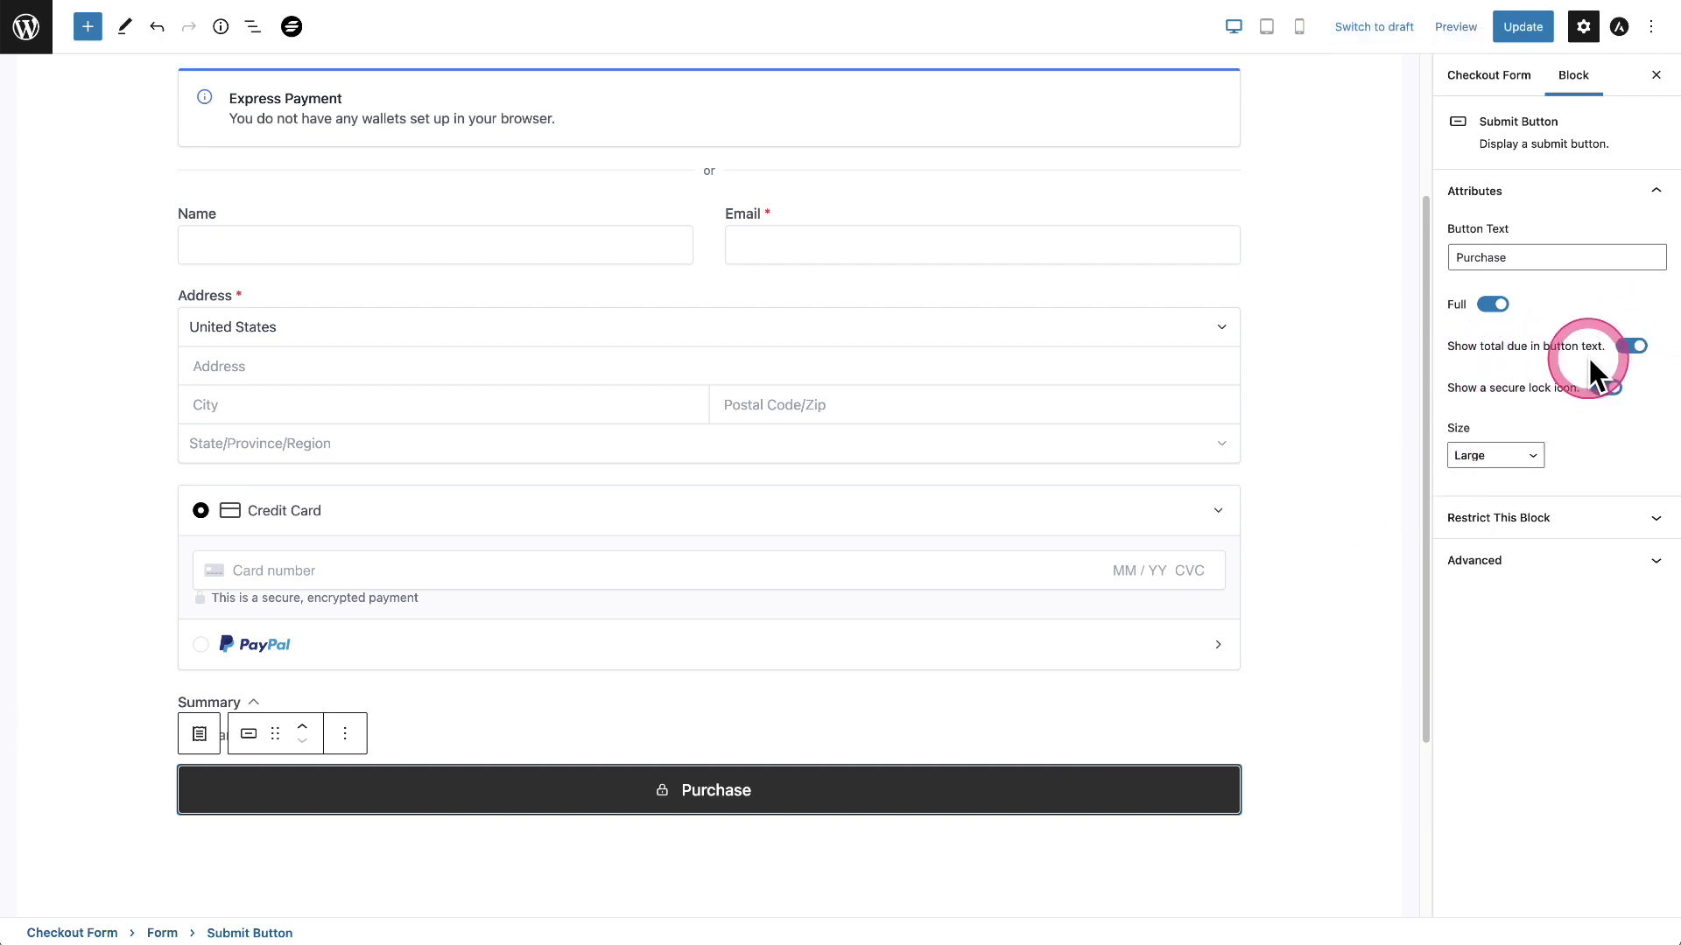
double_click(1475, 259)
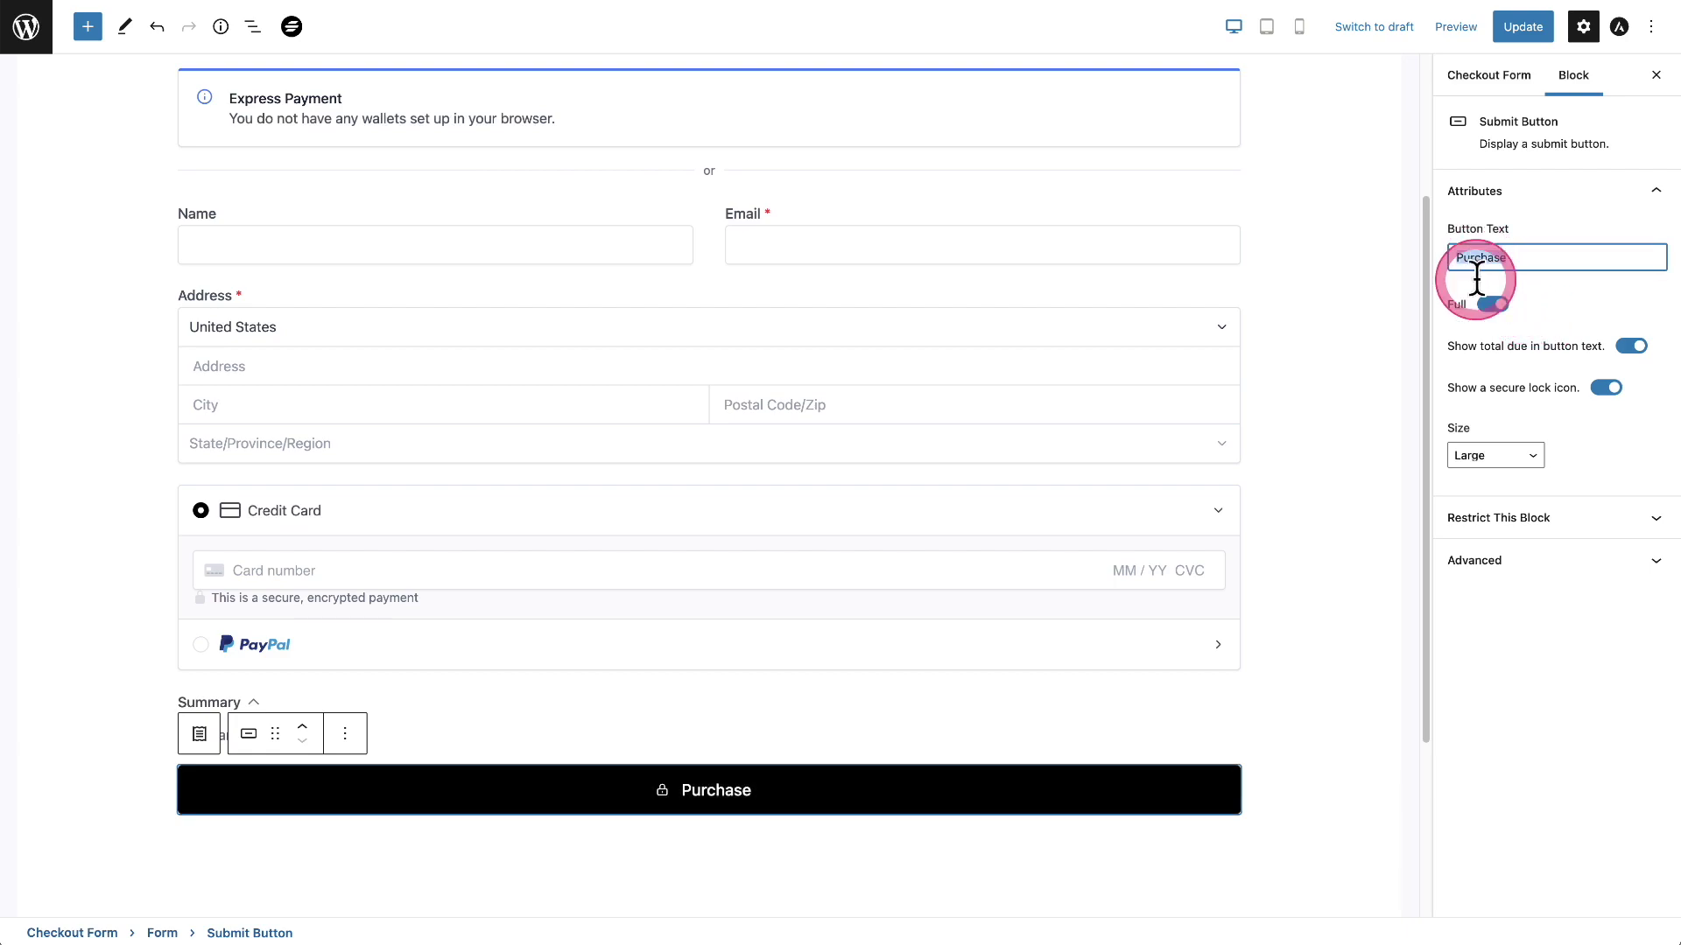
type("Buy Now")
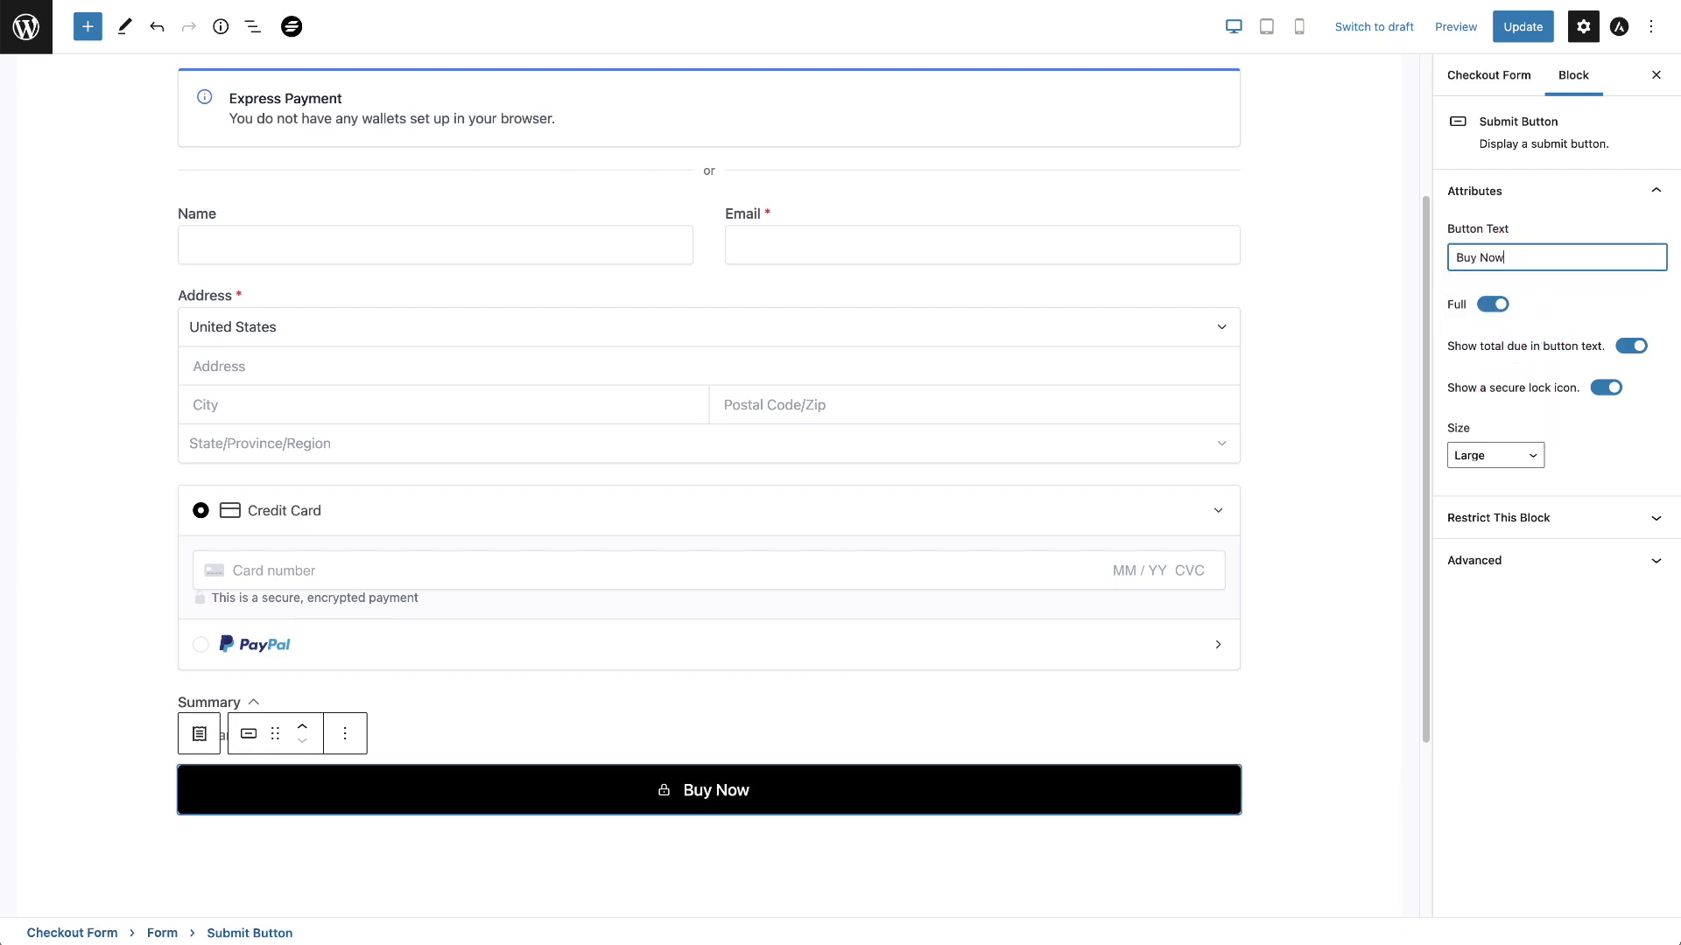
left_click(1518, 31)
left_click(30, 42)
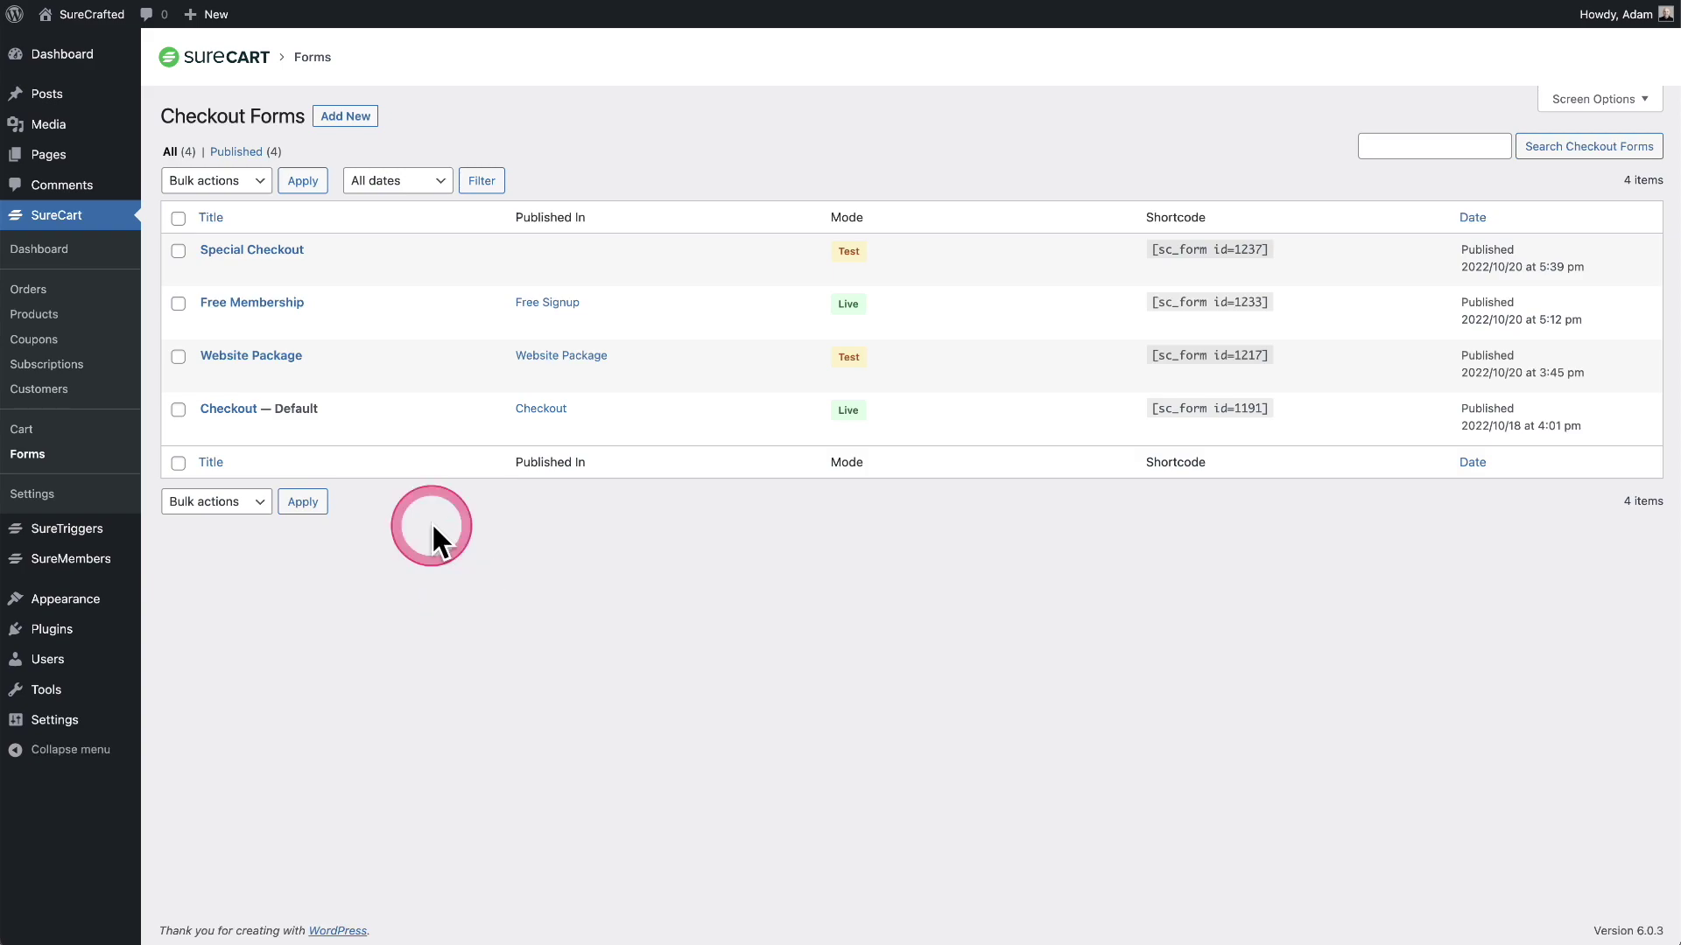
- View the published Checkout page and examine its address fields, payment options, order summary and purchase button
left_click(82, 154)
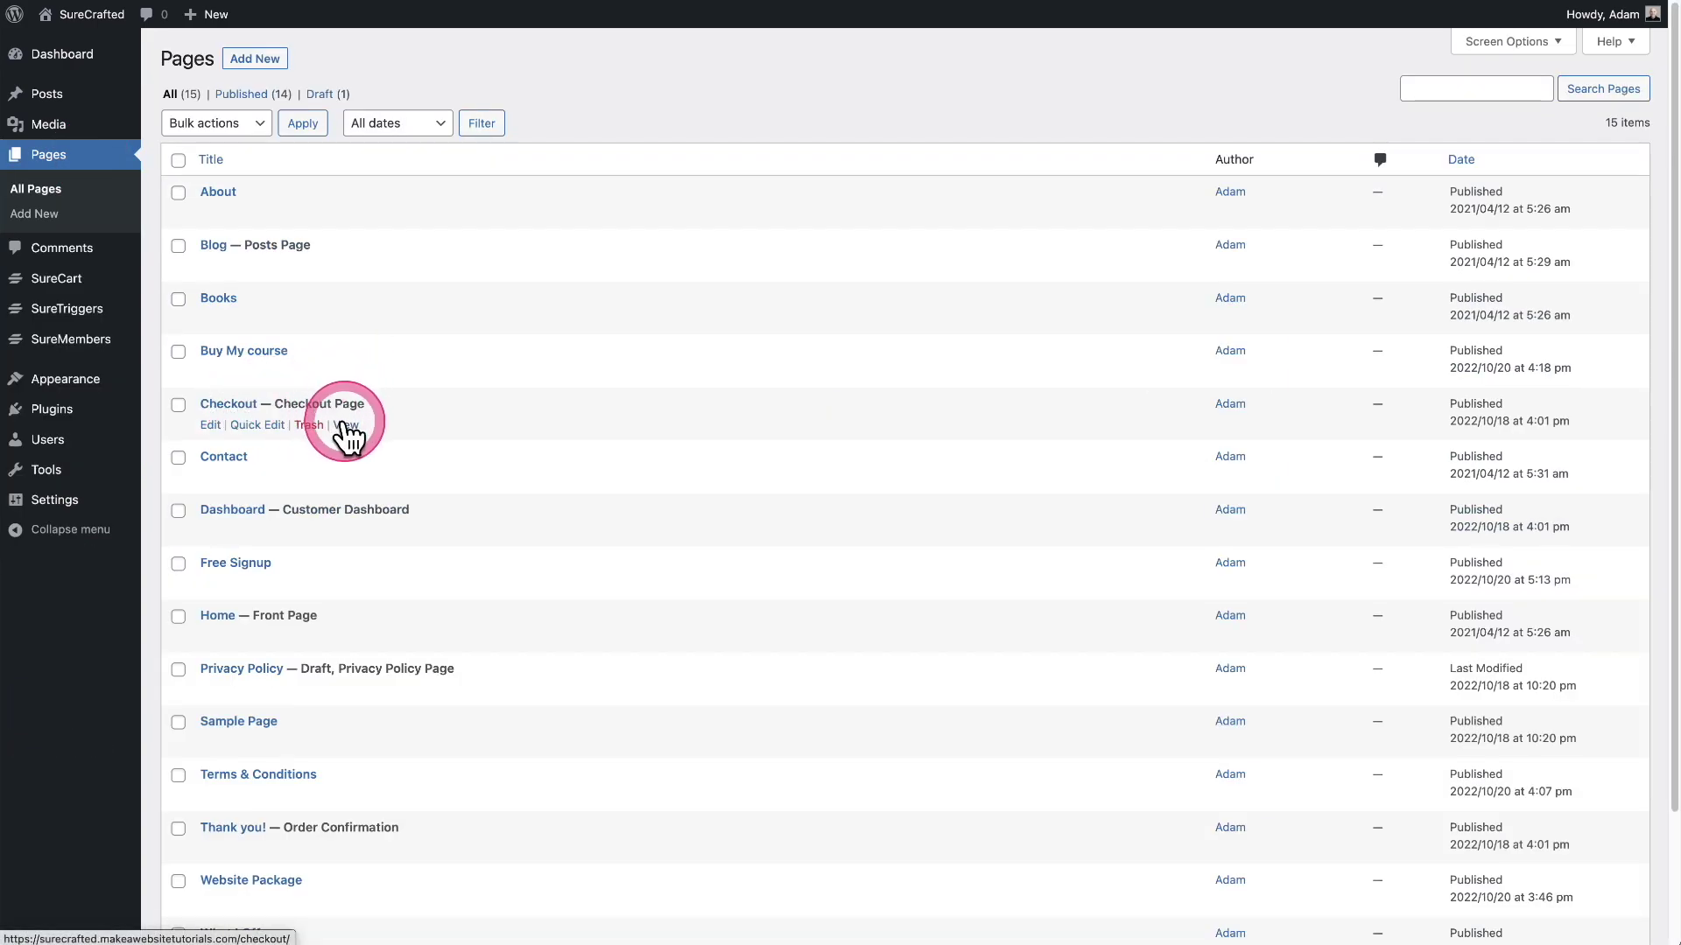
left_click(347, 427)
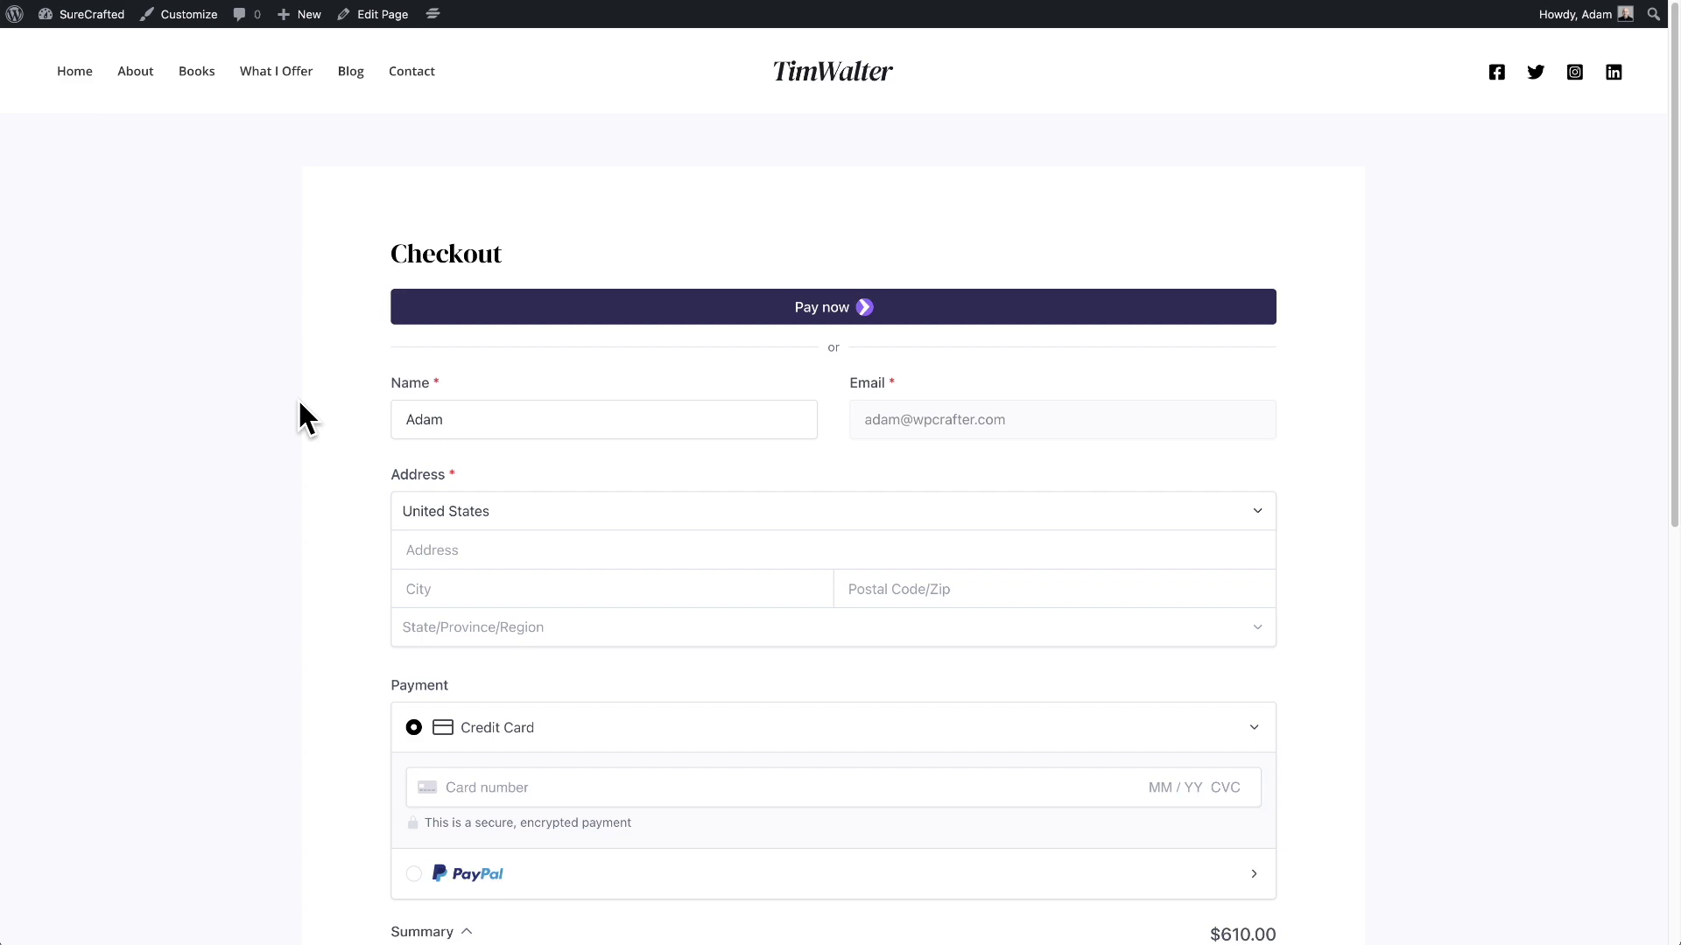
left_click(453, 326)
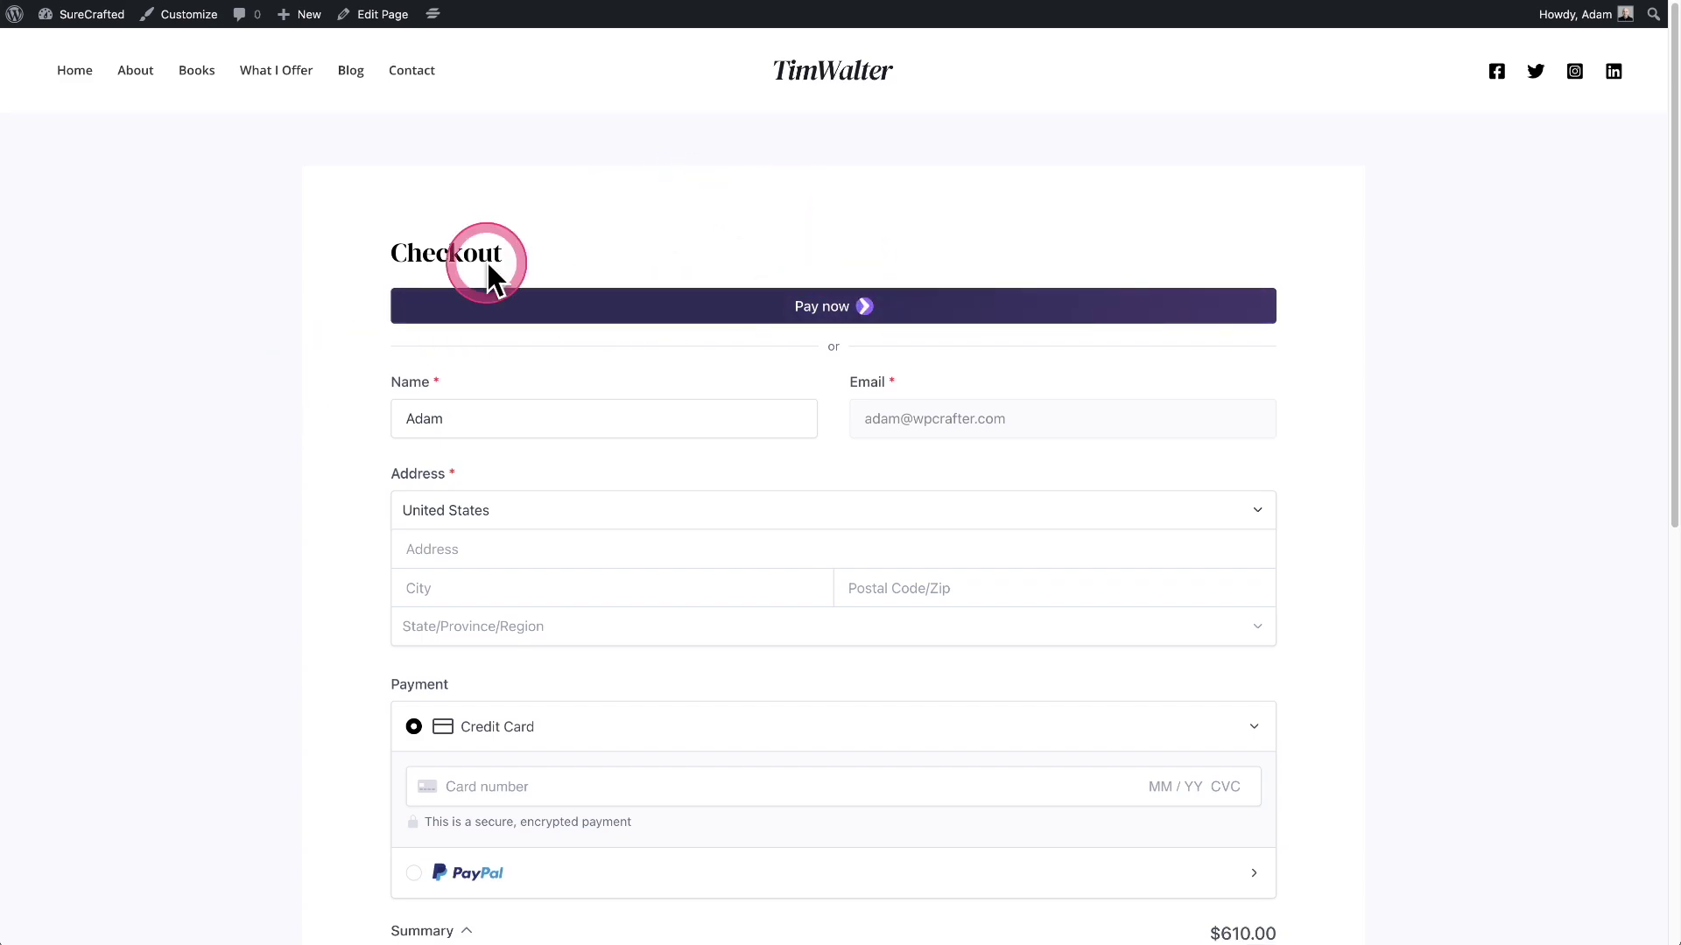
scroll(302, 475, "down", 3)
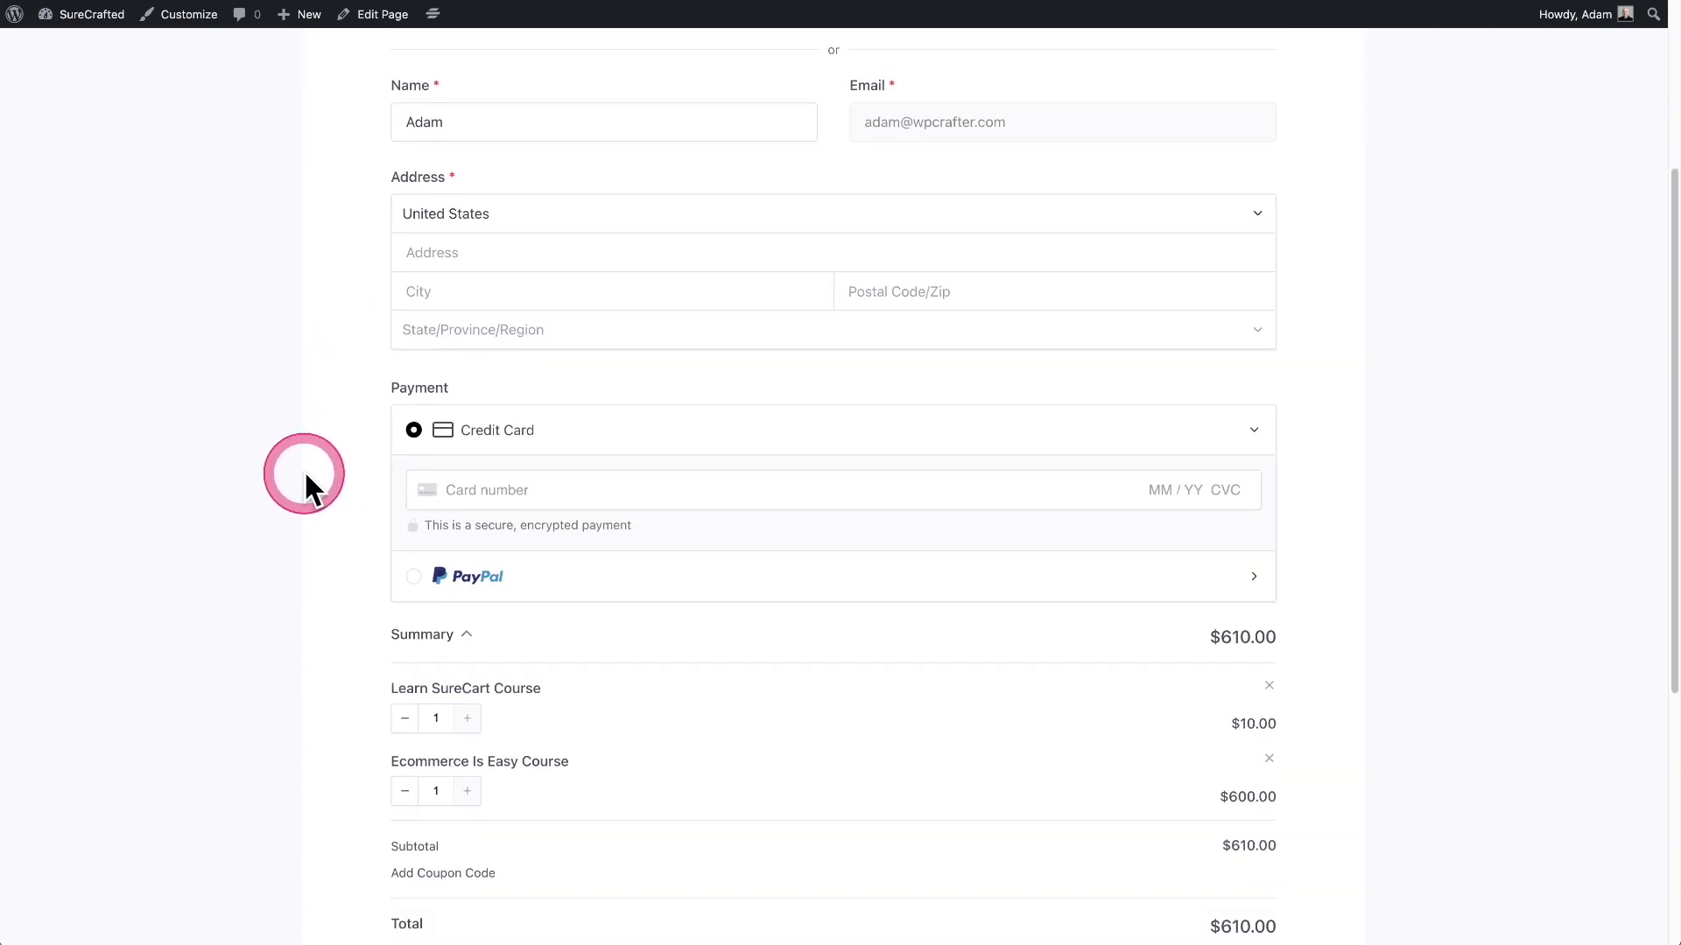
scroll(365, 464, "down", 3)
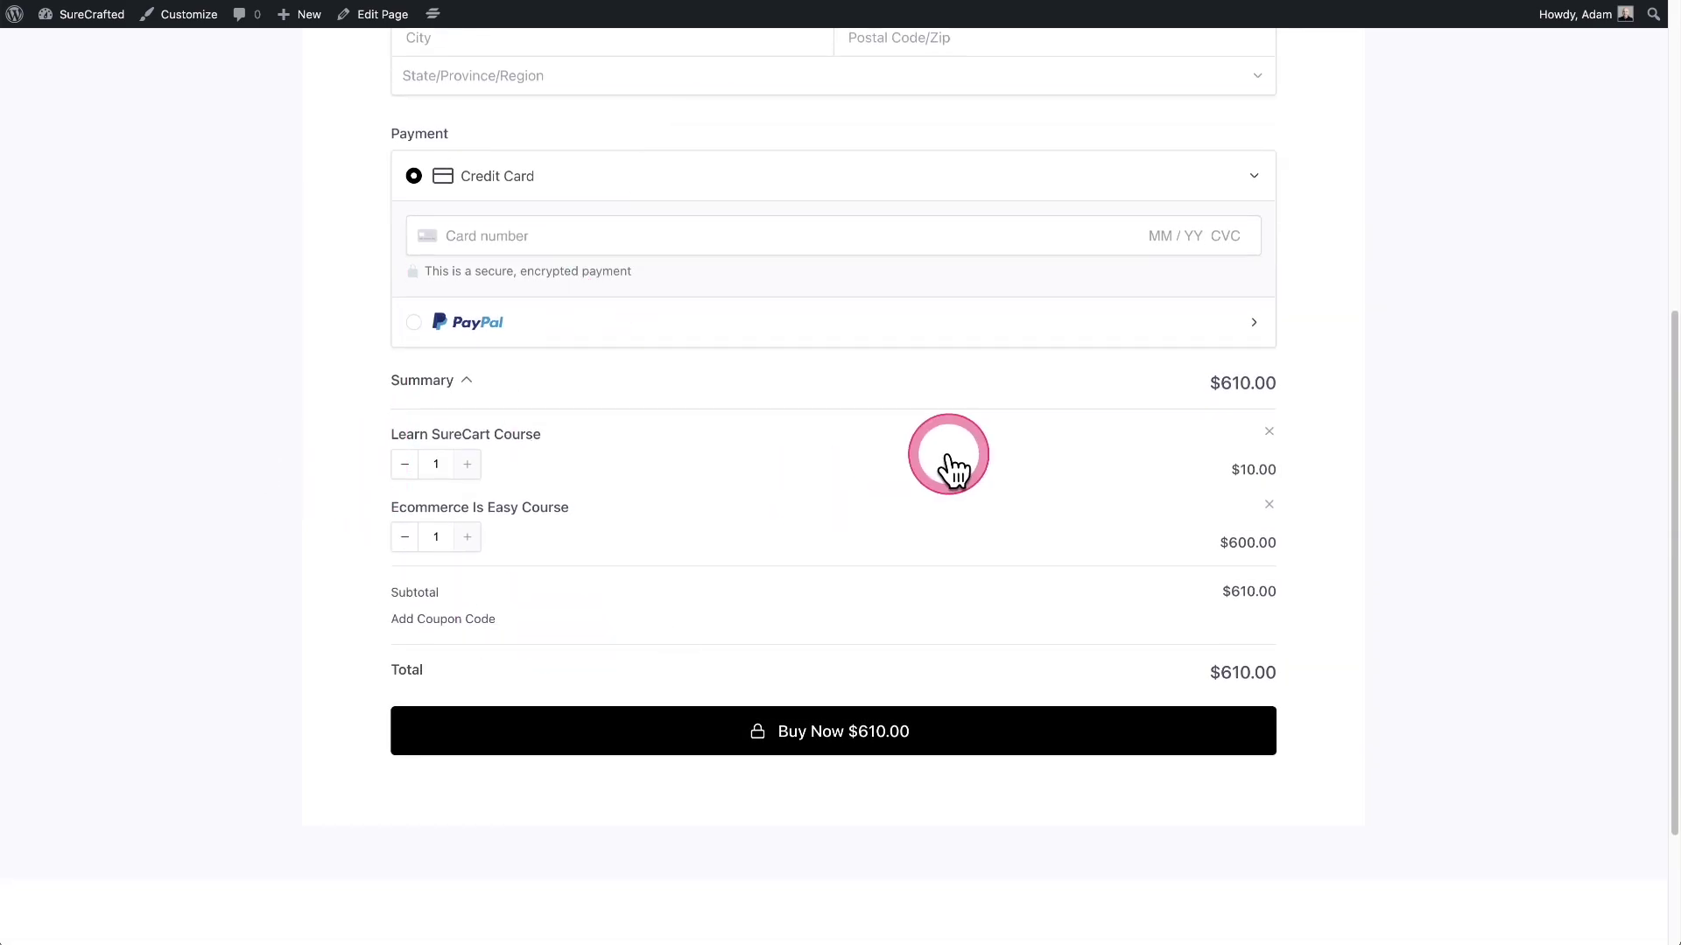
scroll(919, 573, "up", 2)
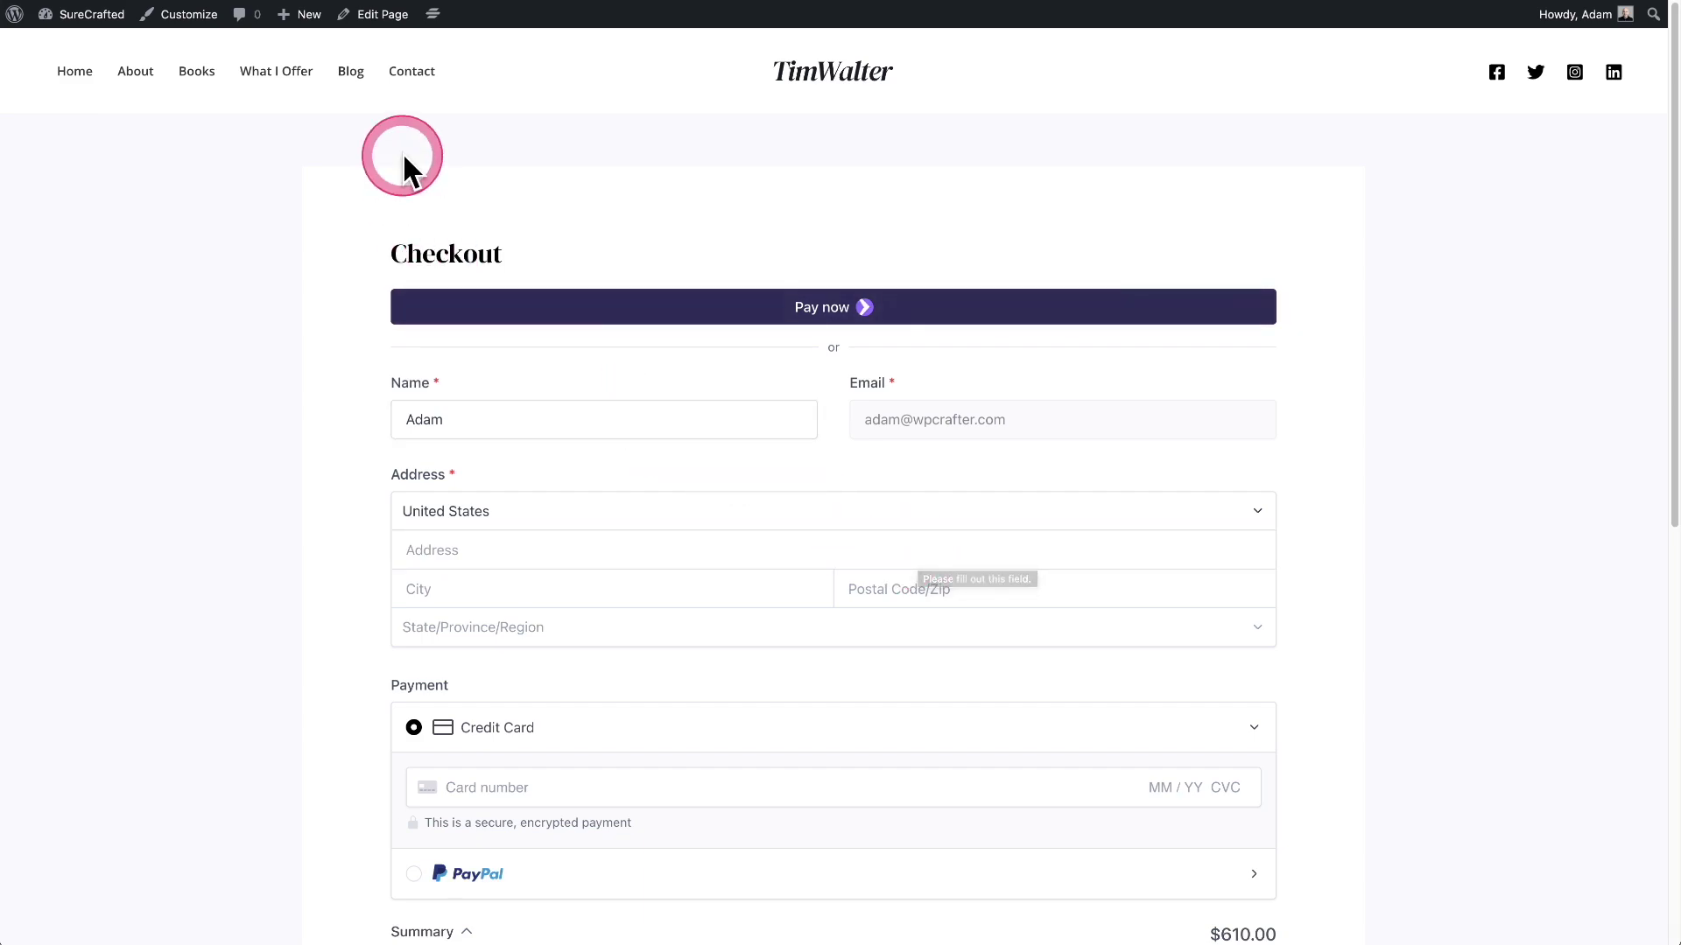
- Open the Checkout page in the block editor and inspect the embedded checkout form
left_click(369, 25)
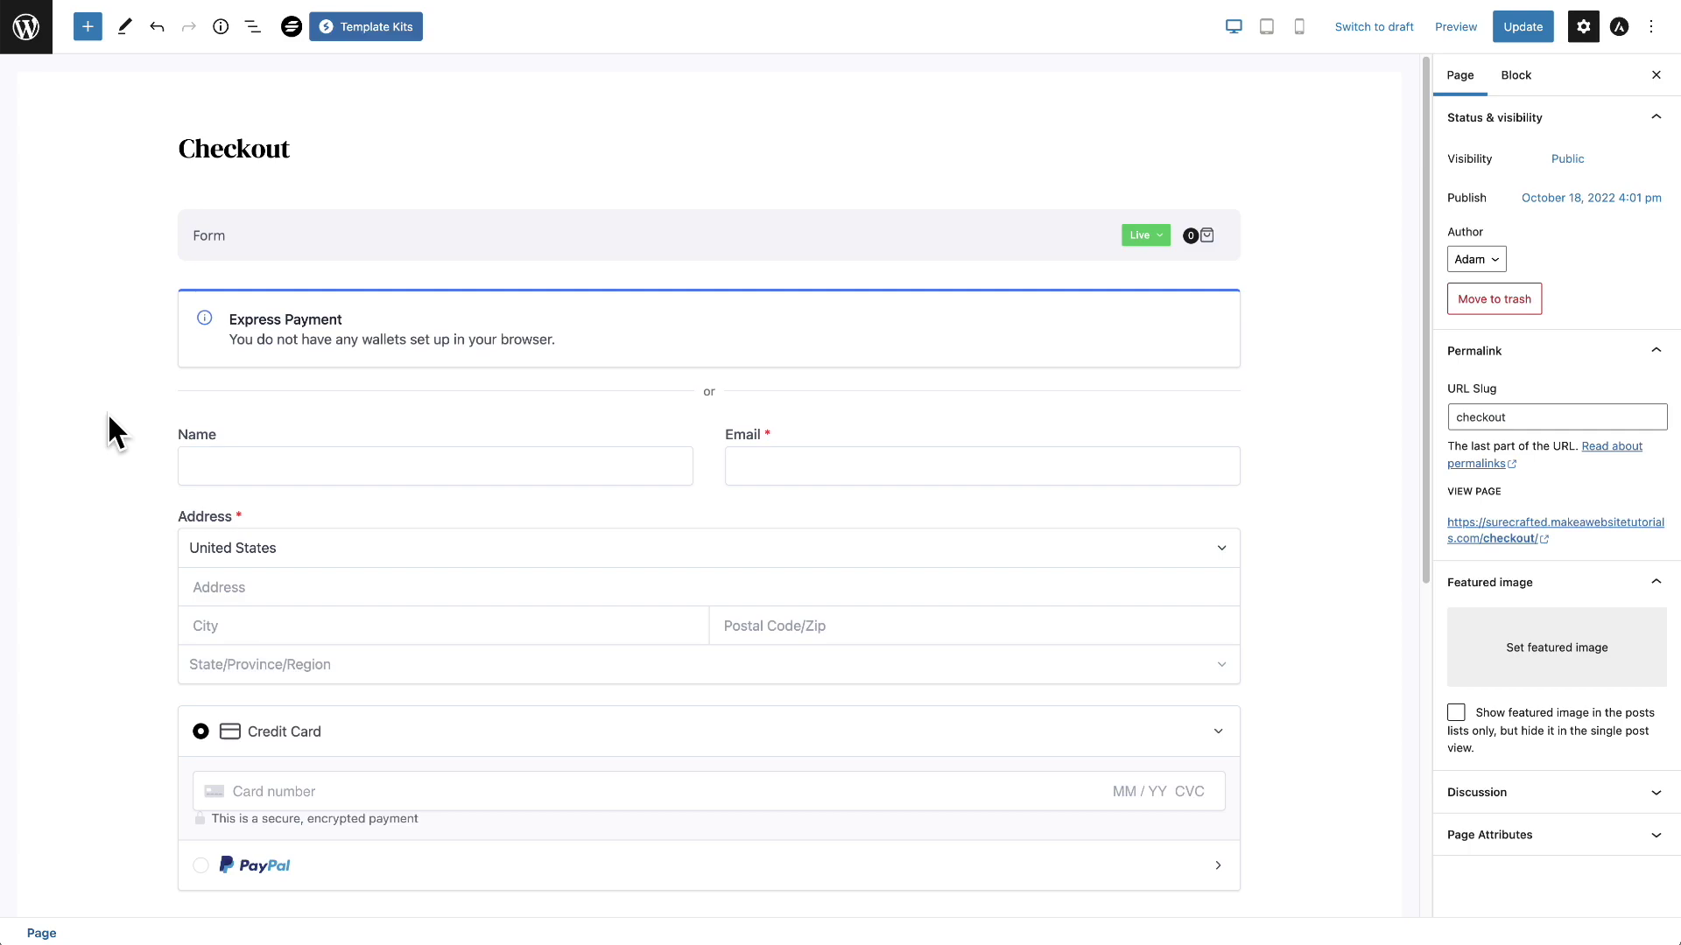
left_click(226, 326)
left_click(516, 233)
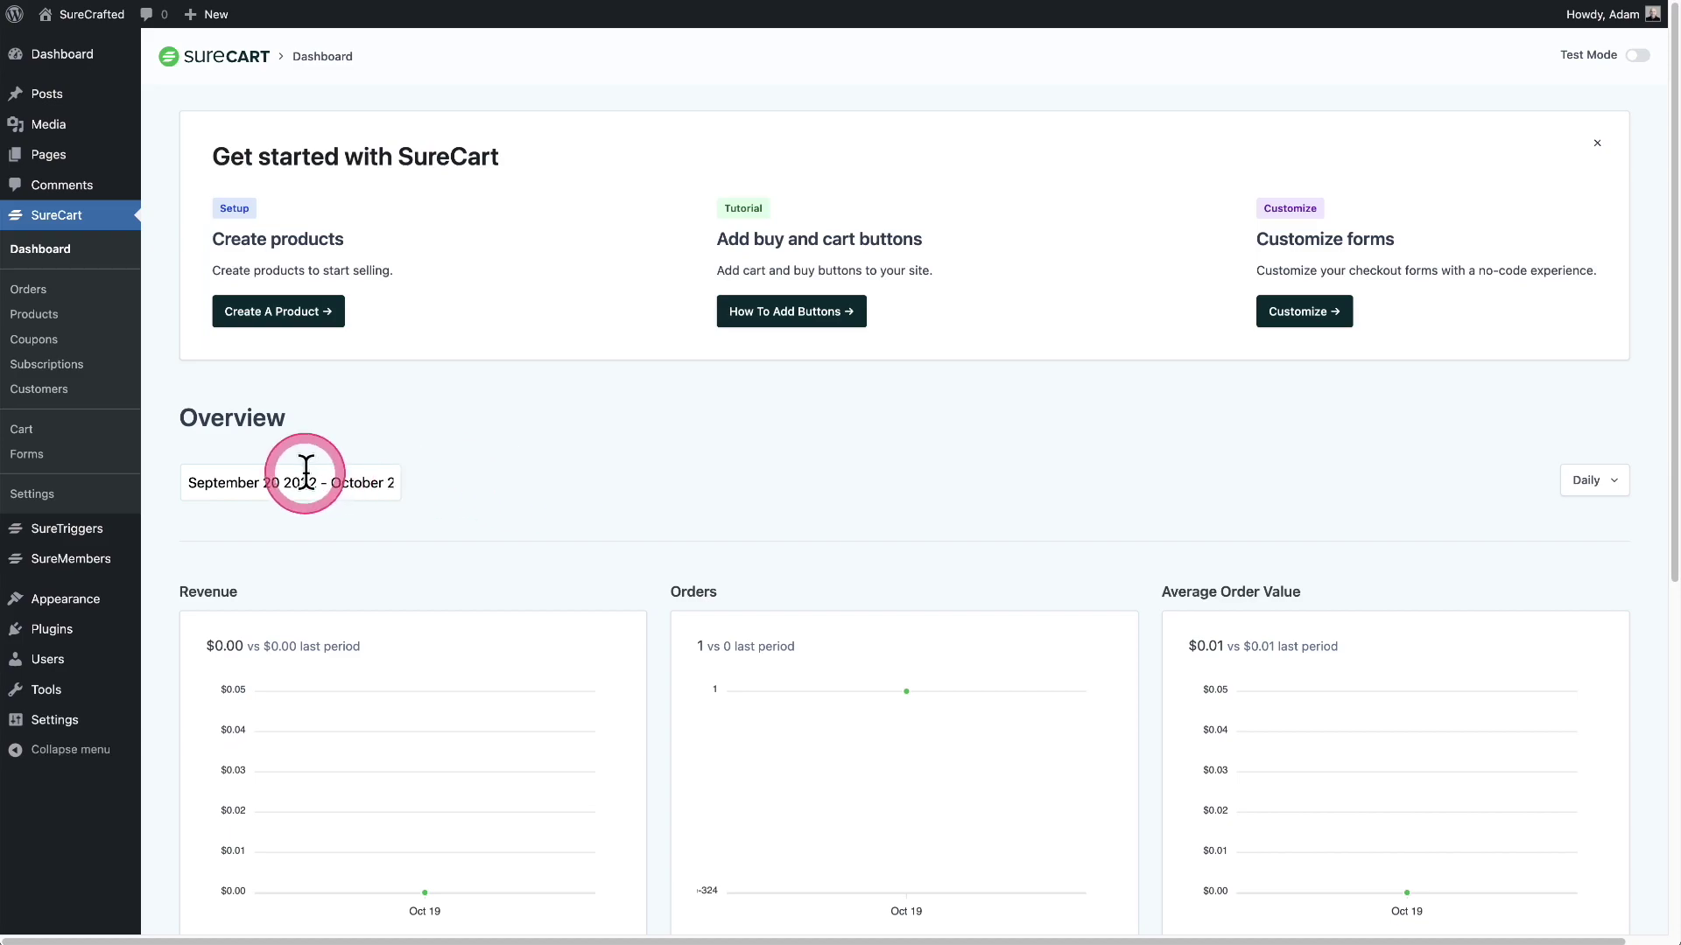
- Go to the SureCart checkout forms list and highlight the shortcode of the default Checkout form
left_click(54, 457)
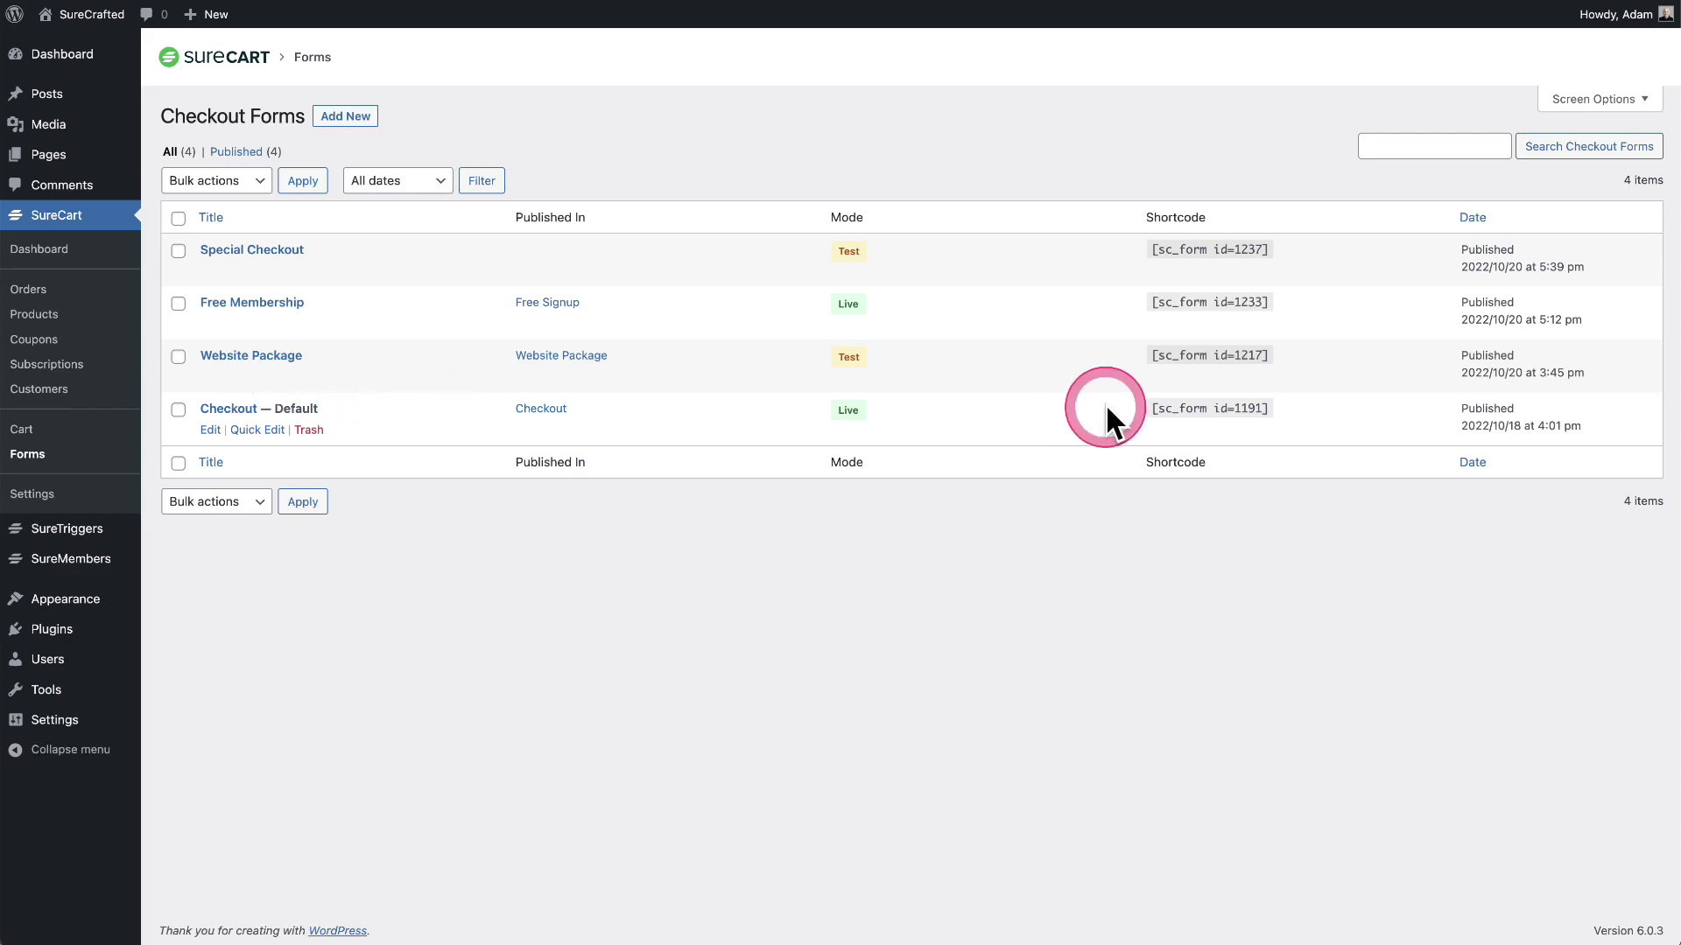
left_click_drag(1152, 408, 1269, 408)
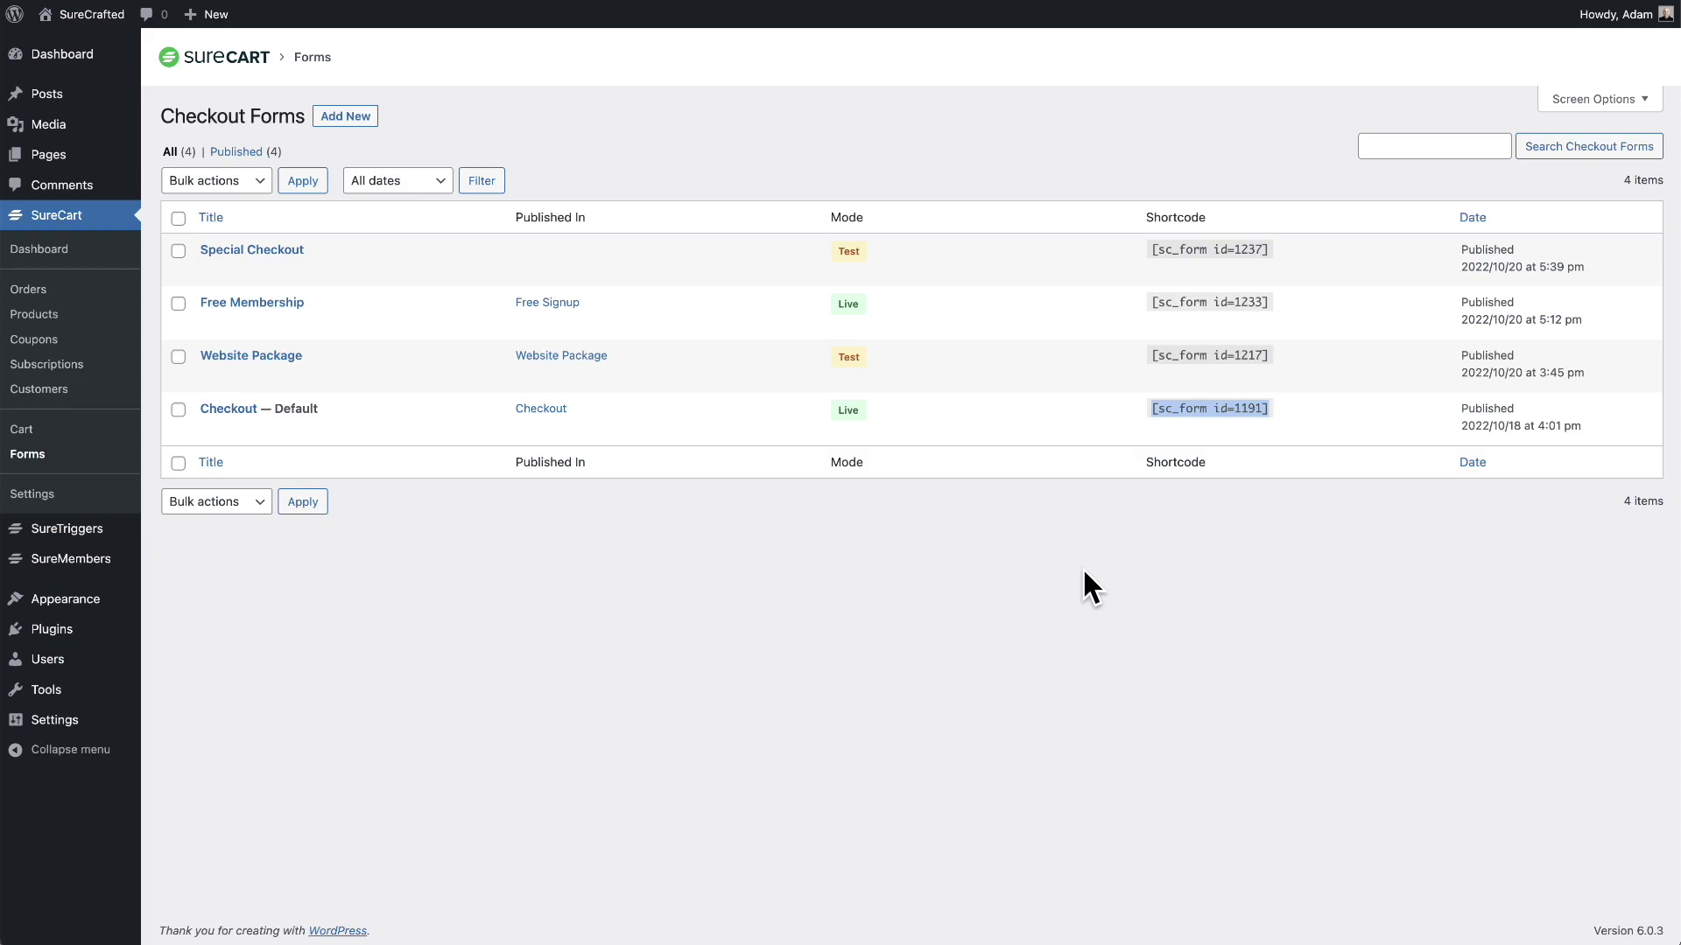
left_click(1163, 464)
left_click(1220, 386)
left_click(1168, 466)
left_click(1325, 380)
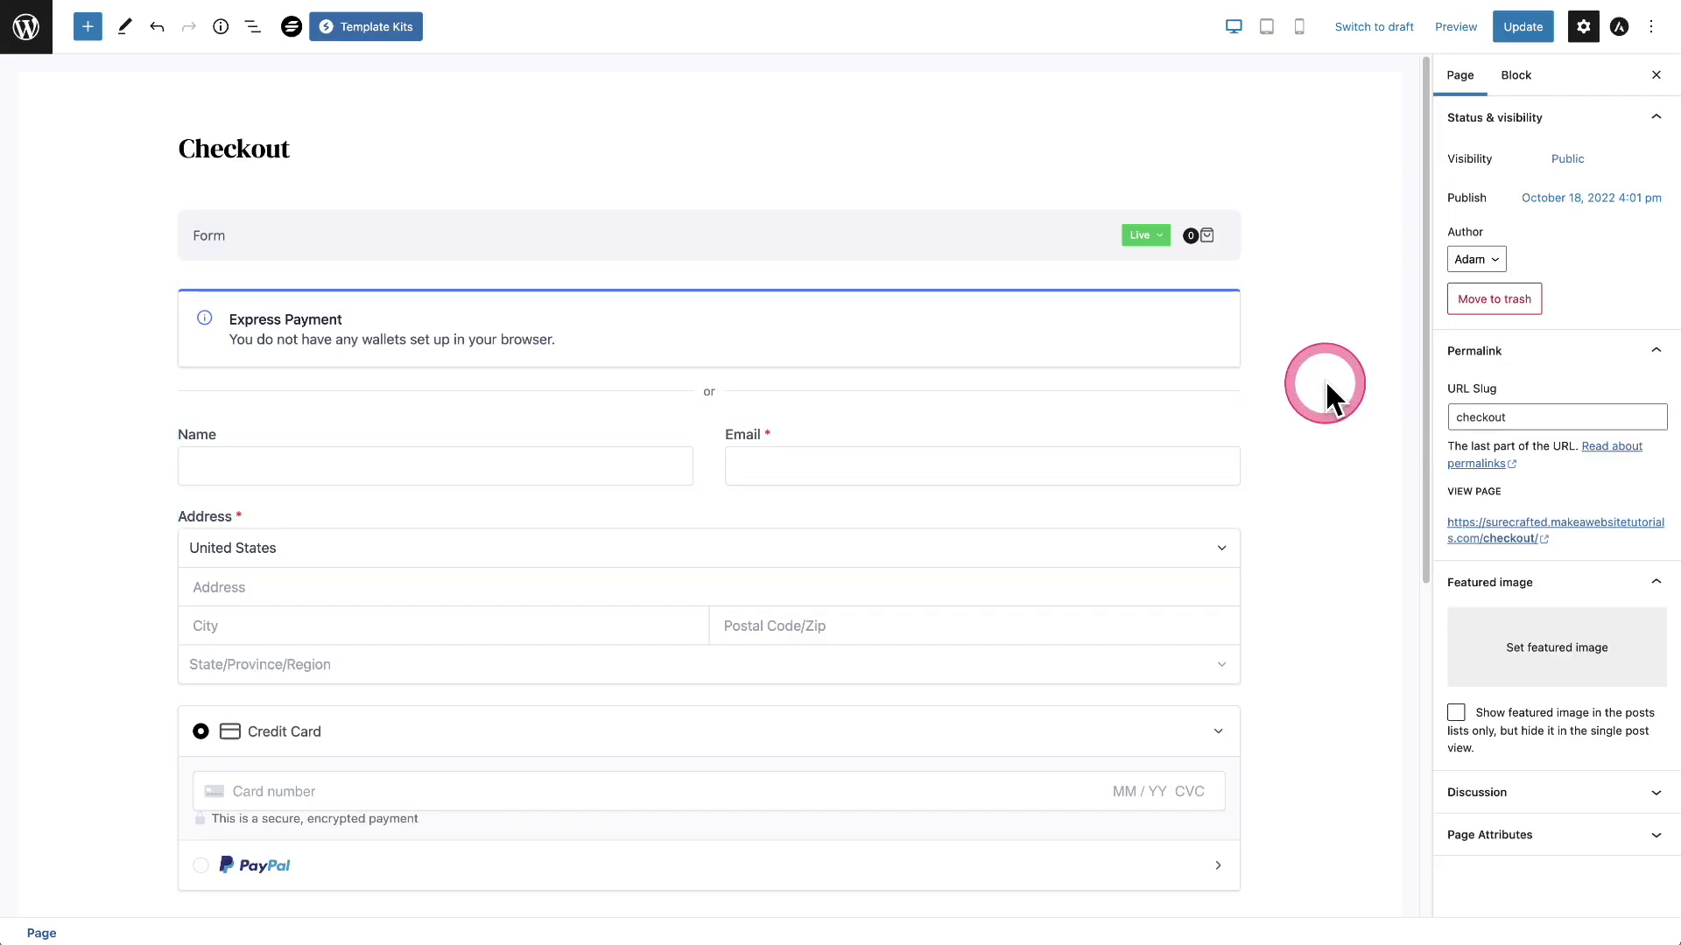
- Examine the checkout form embedded in the Checkout page, from the Express Payment block down to the Buy Now button
left_click(443, 254)
left_click(429, 500)
left_click(441, 518)
mouse_move(444, 496)
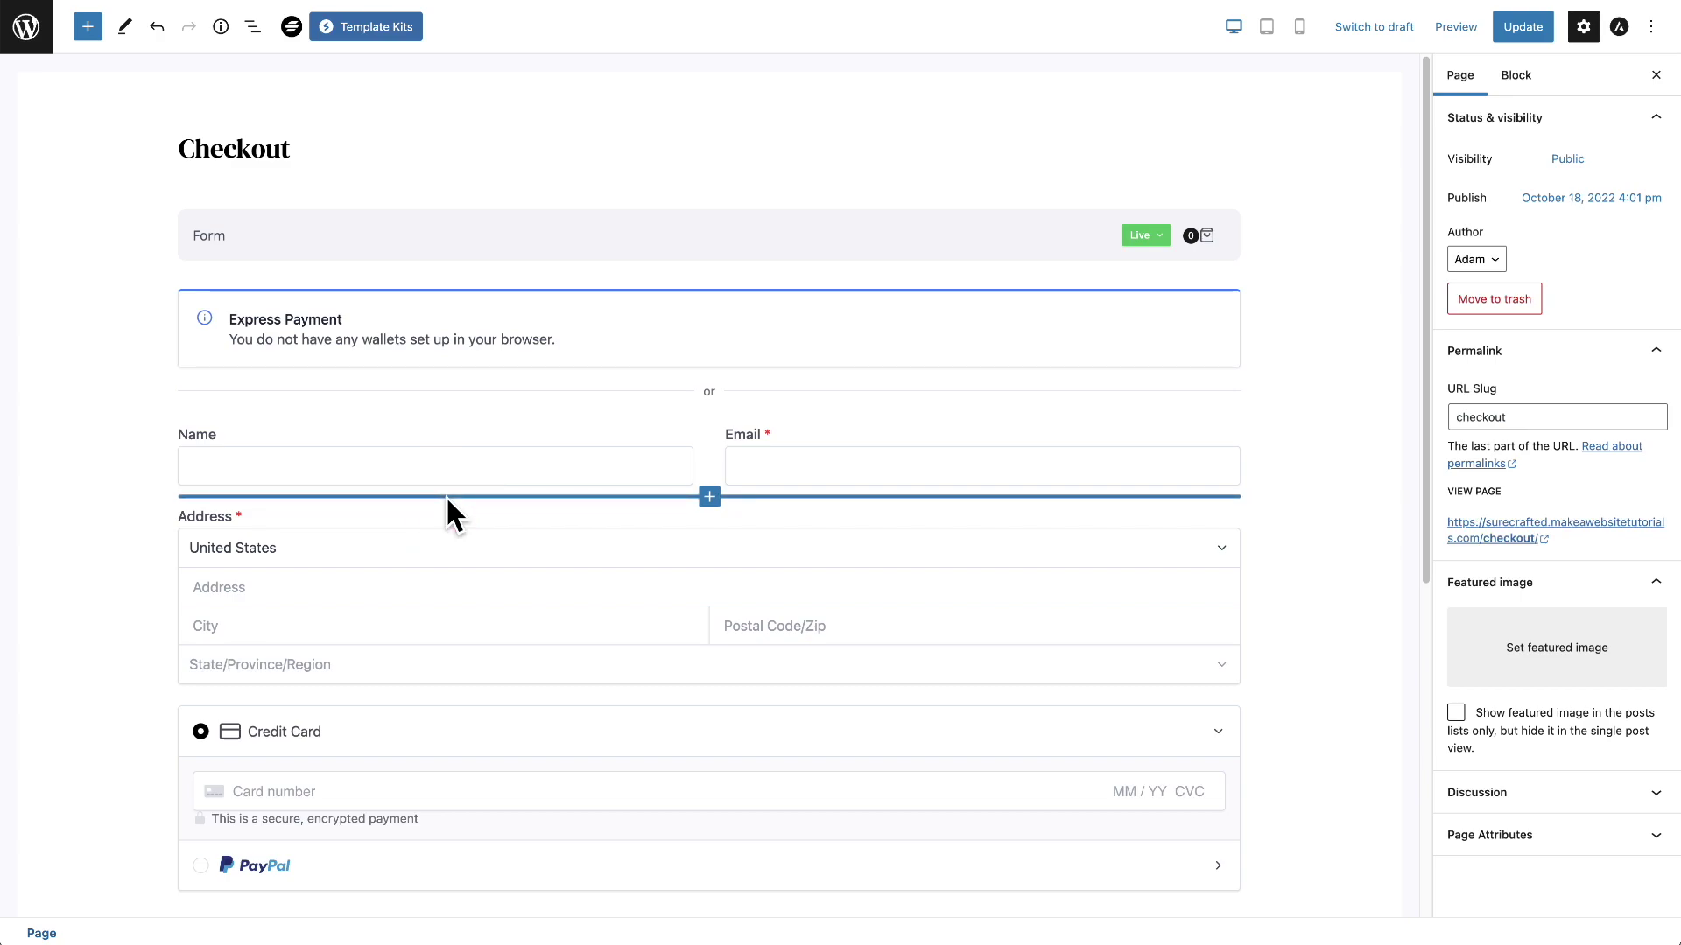
left_click(518, 272)
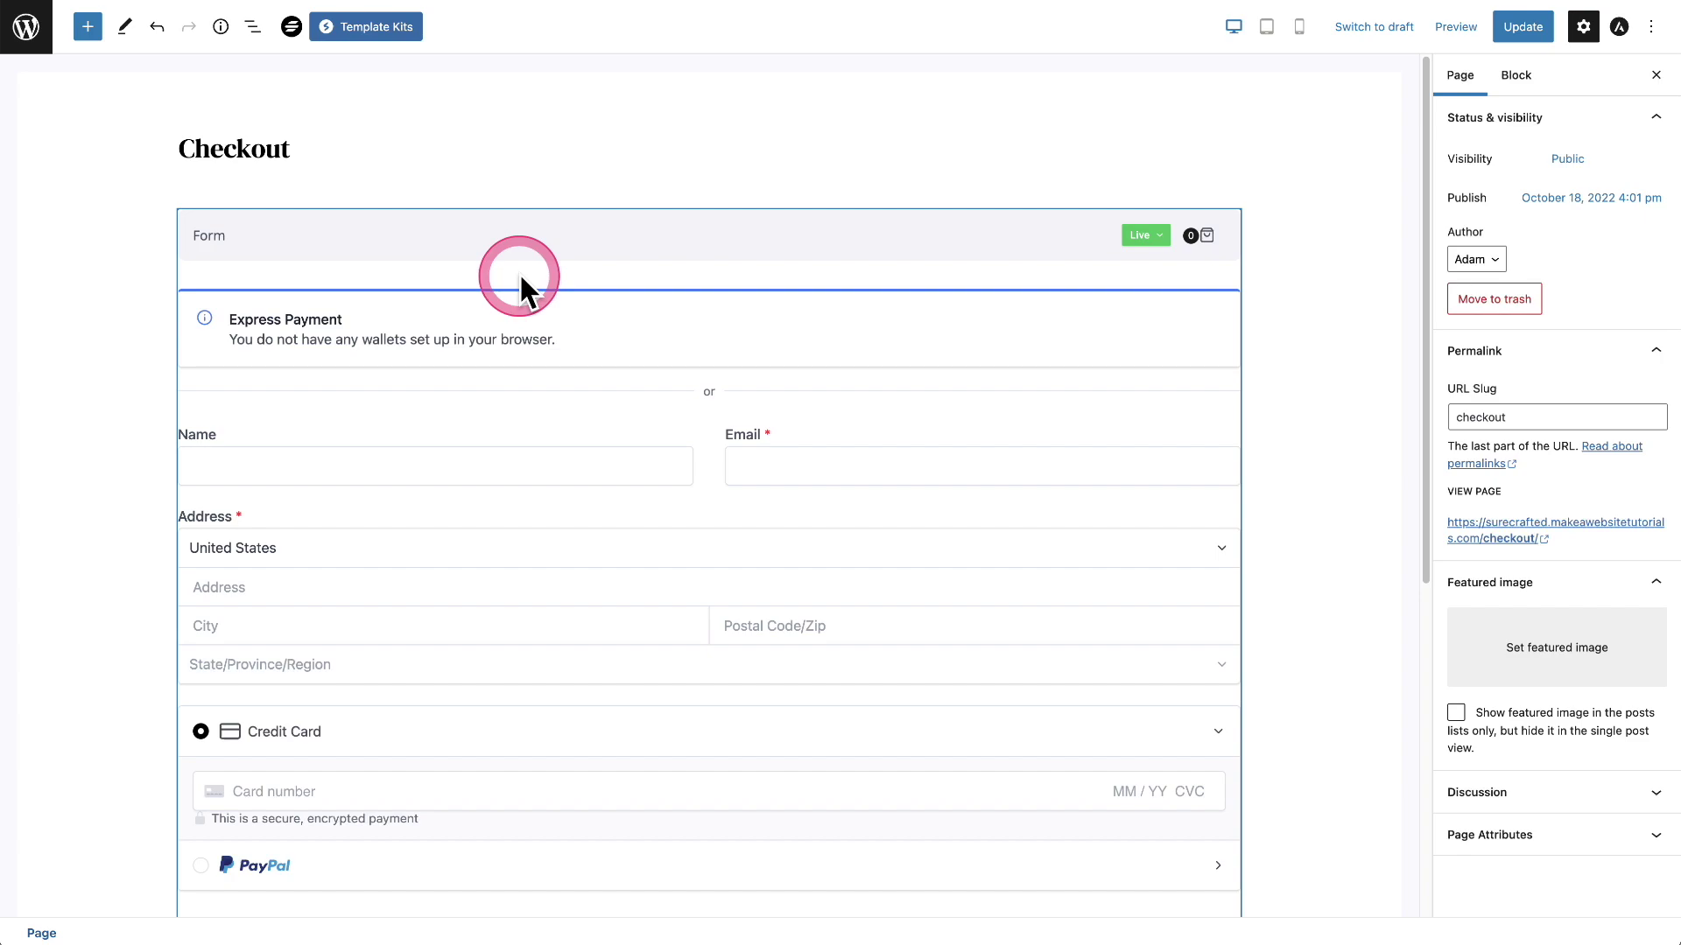
scroll(521, 269, "down", 5)
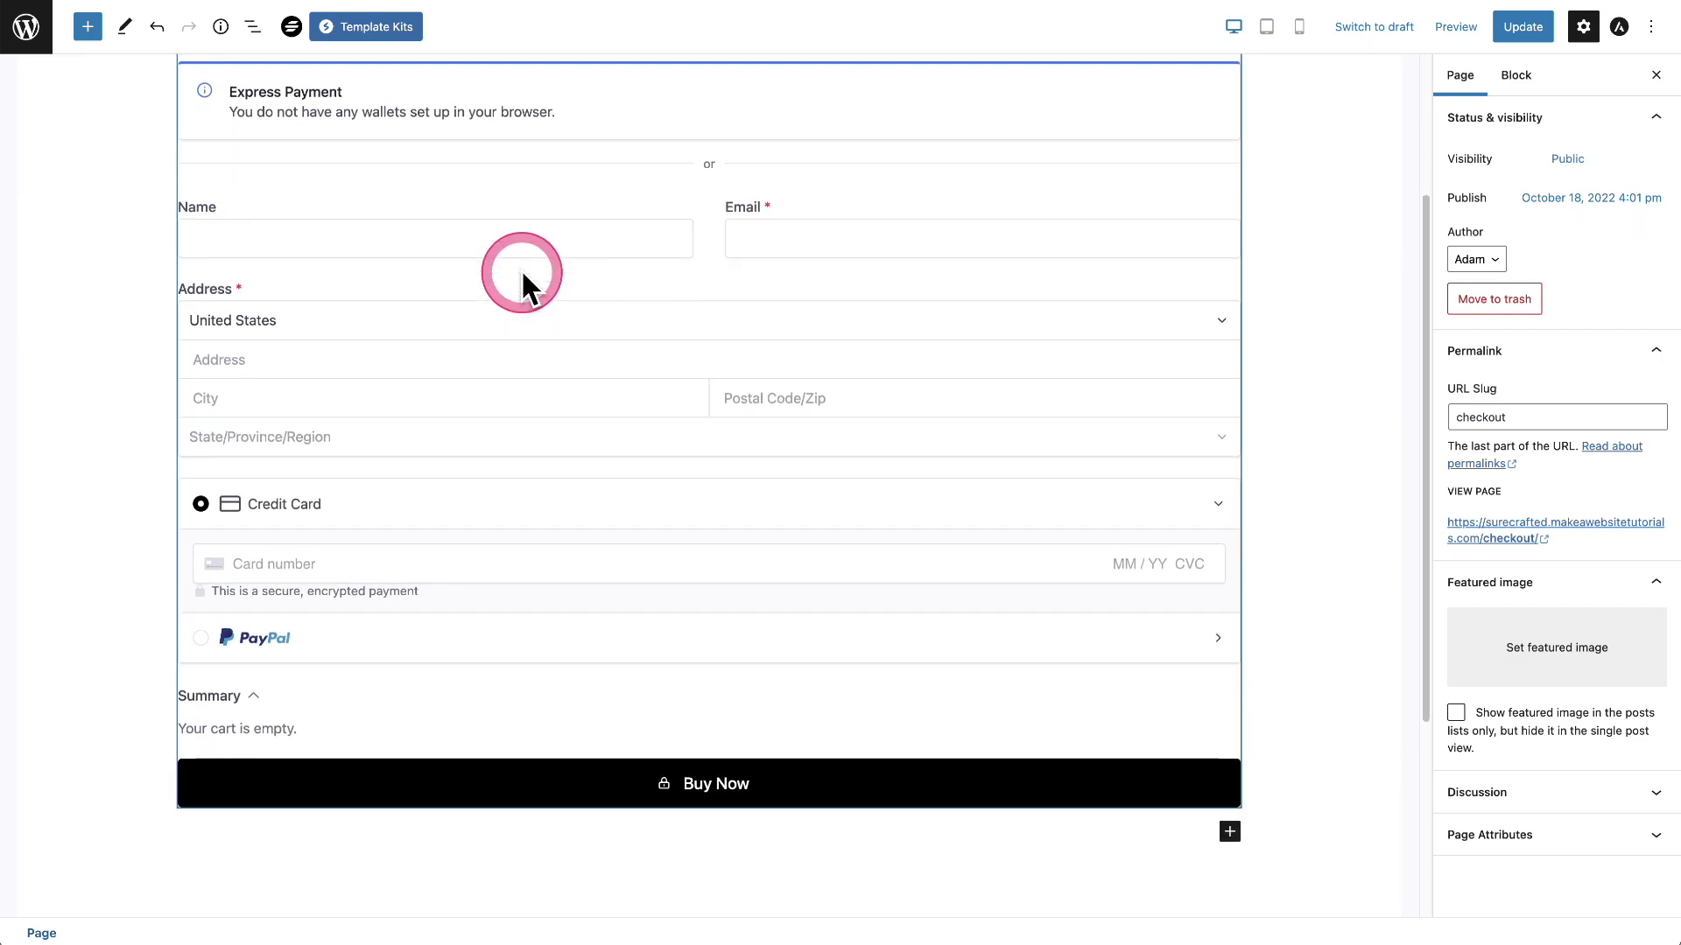
scroll(522, 270, "down", 2)
left_click(517, 429)
left_click(532, 652)
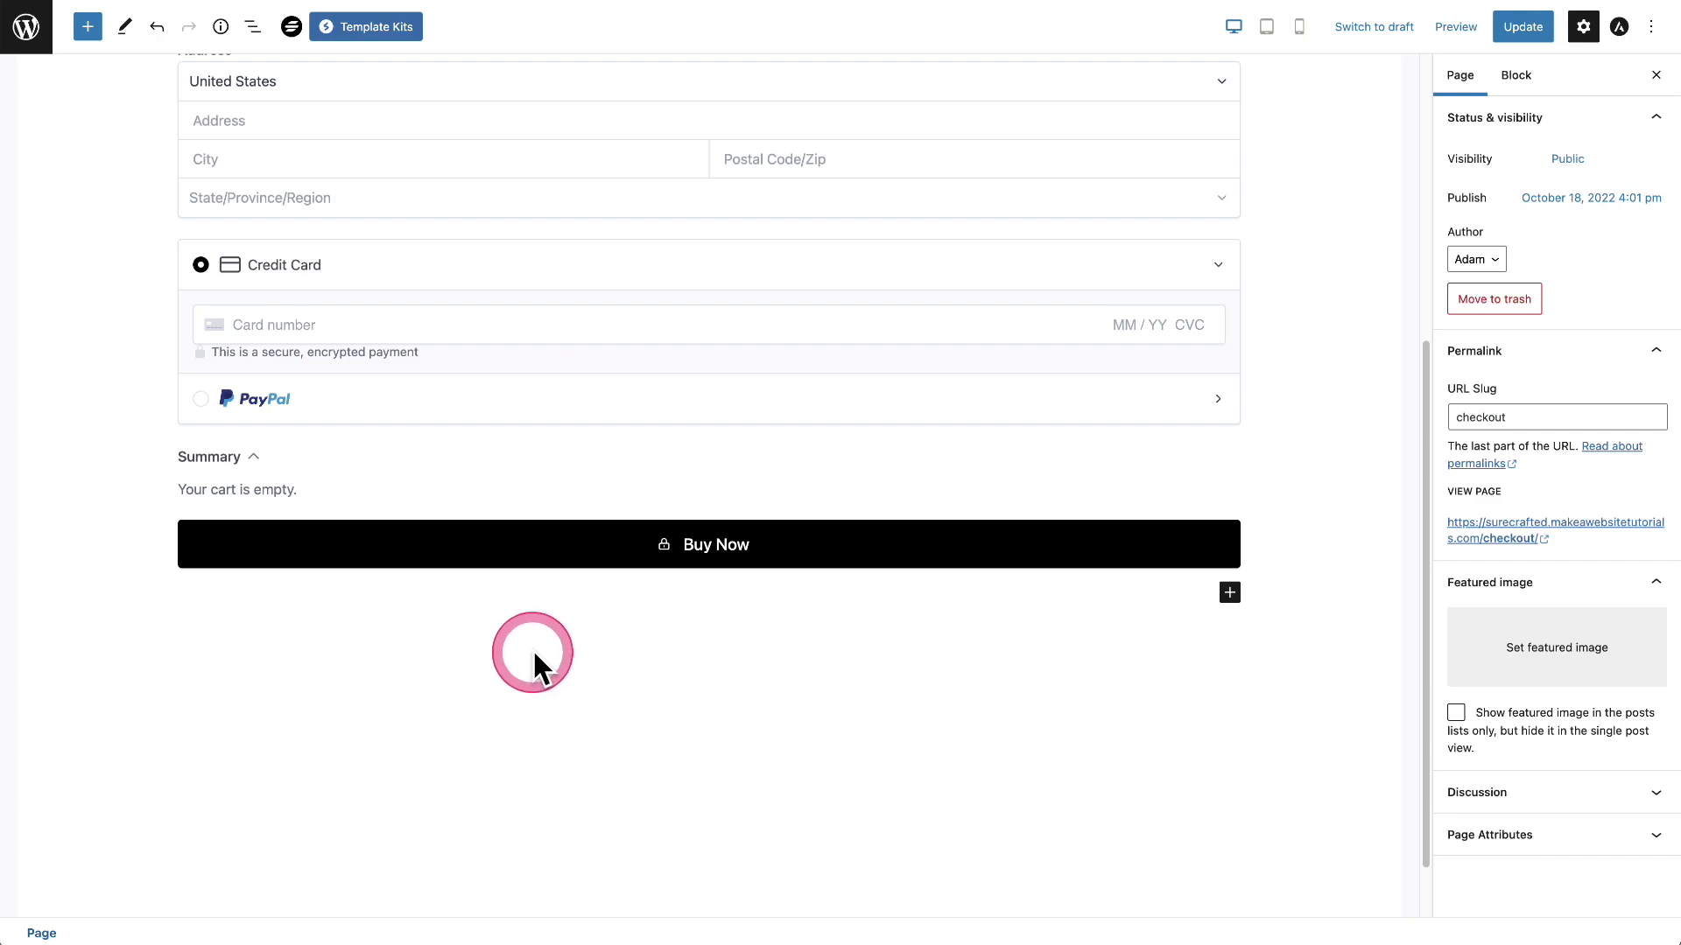
- Insert a Spectra Container block with a single-column layout below the checkout form
left_click(87, 28)
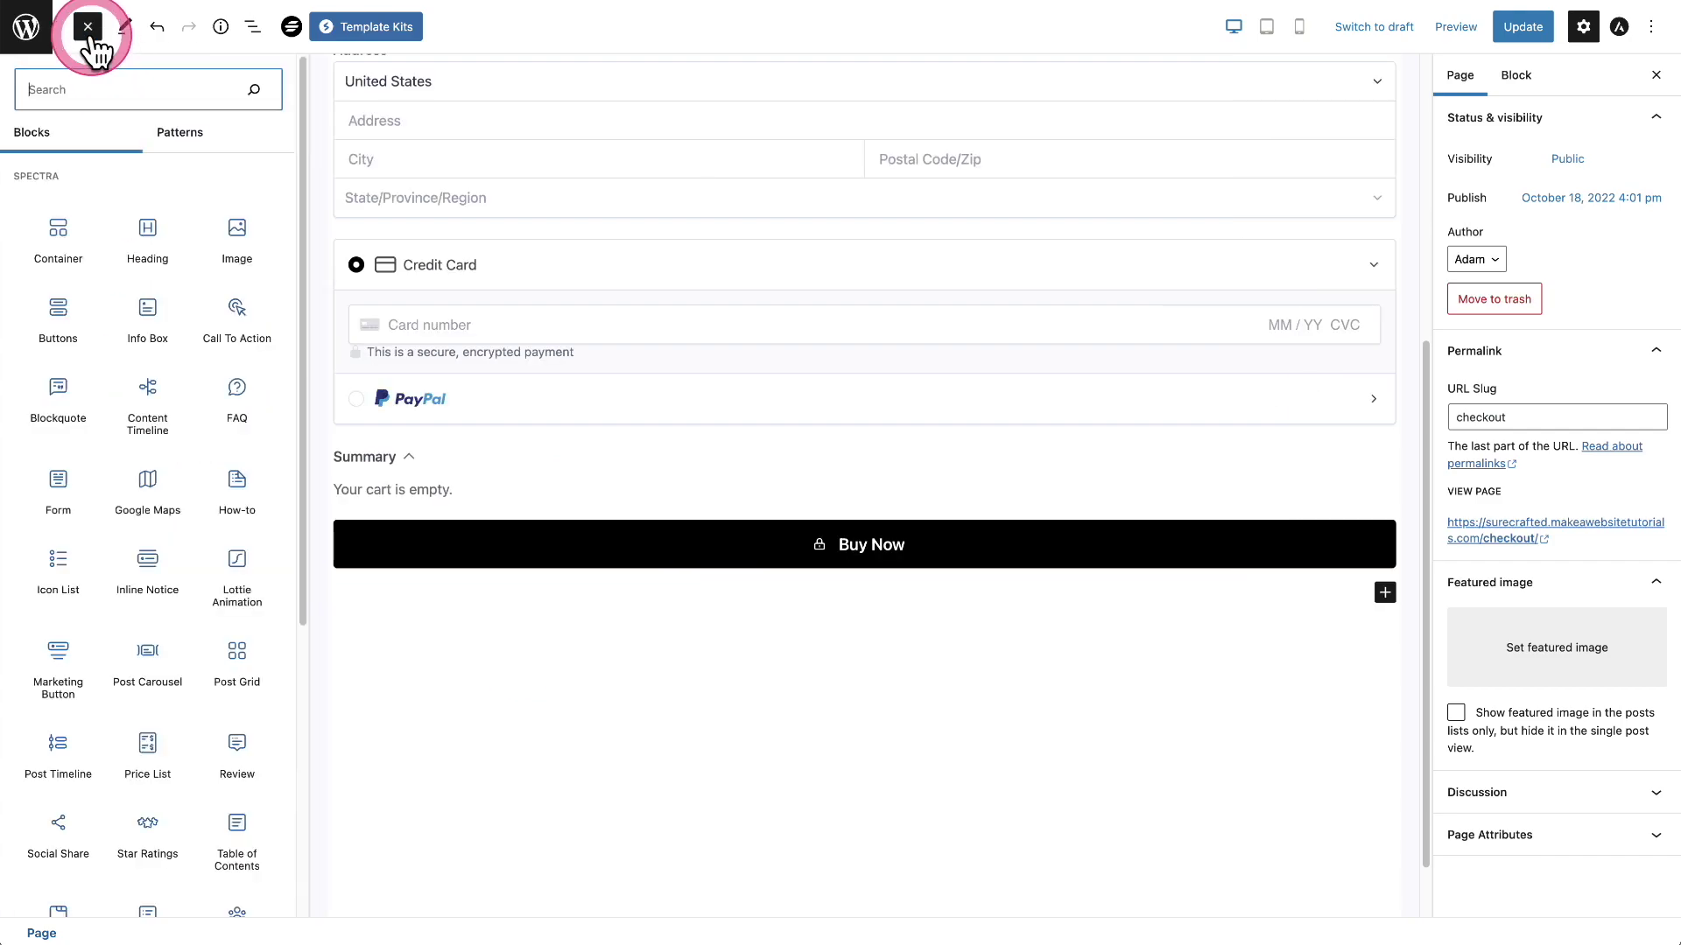
left_click(54, 233)
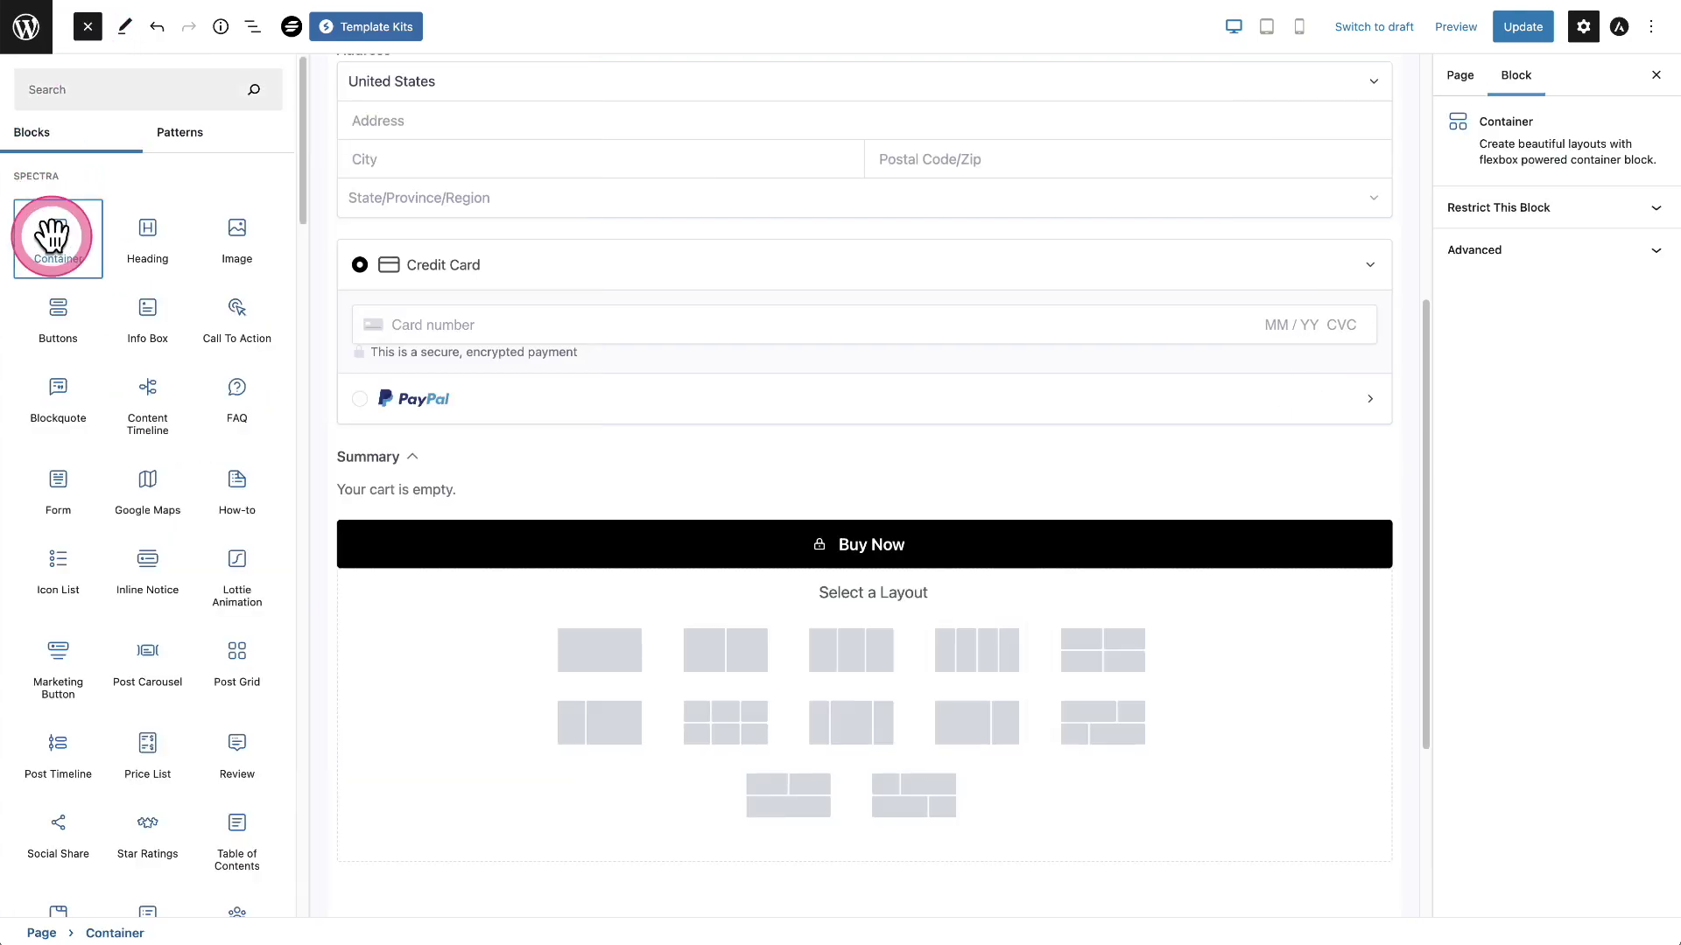
left_click(607, 672)
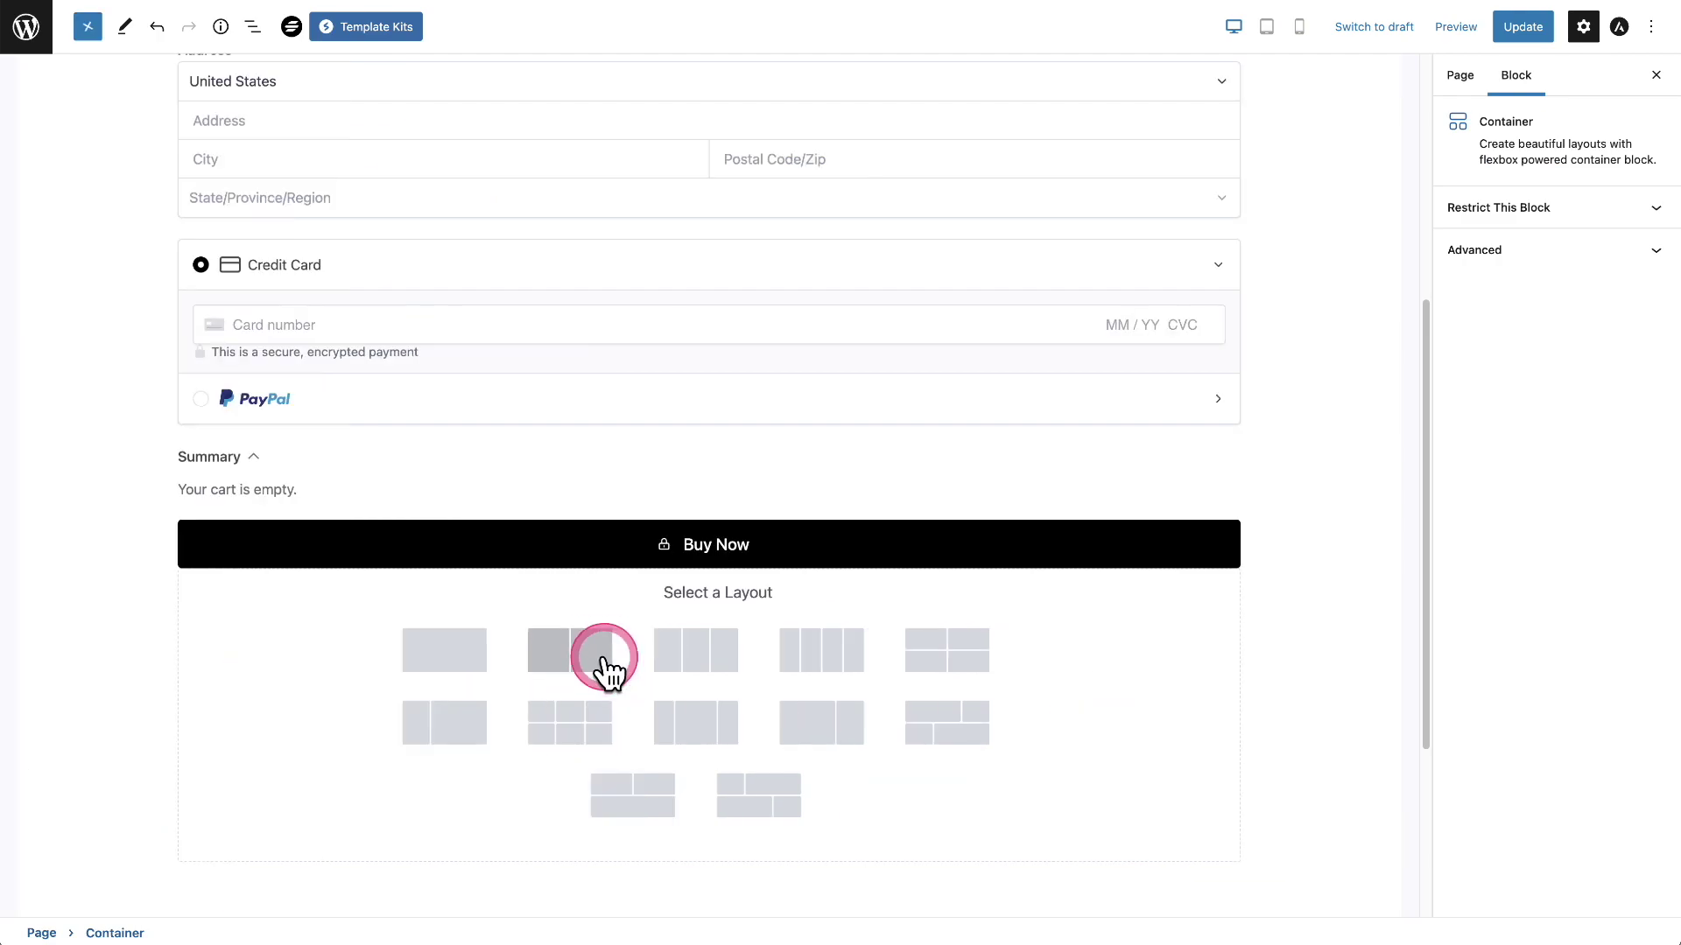
left_click(435, 667)
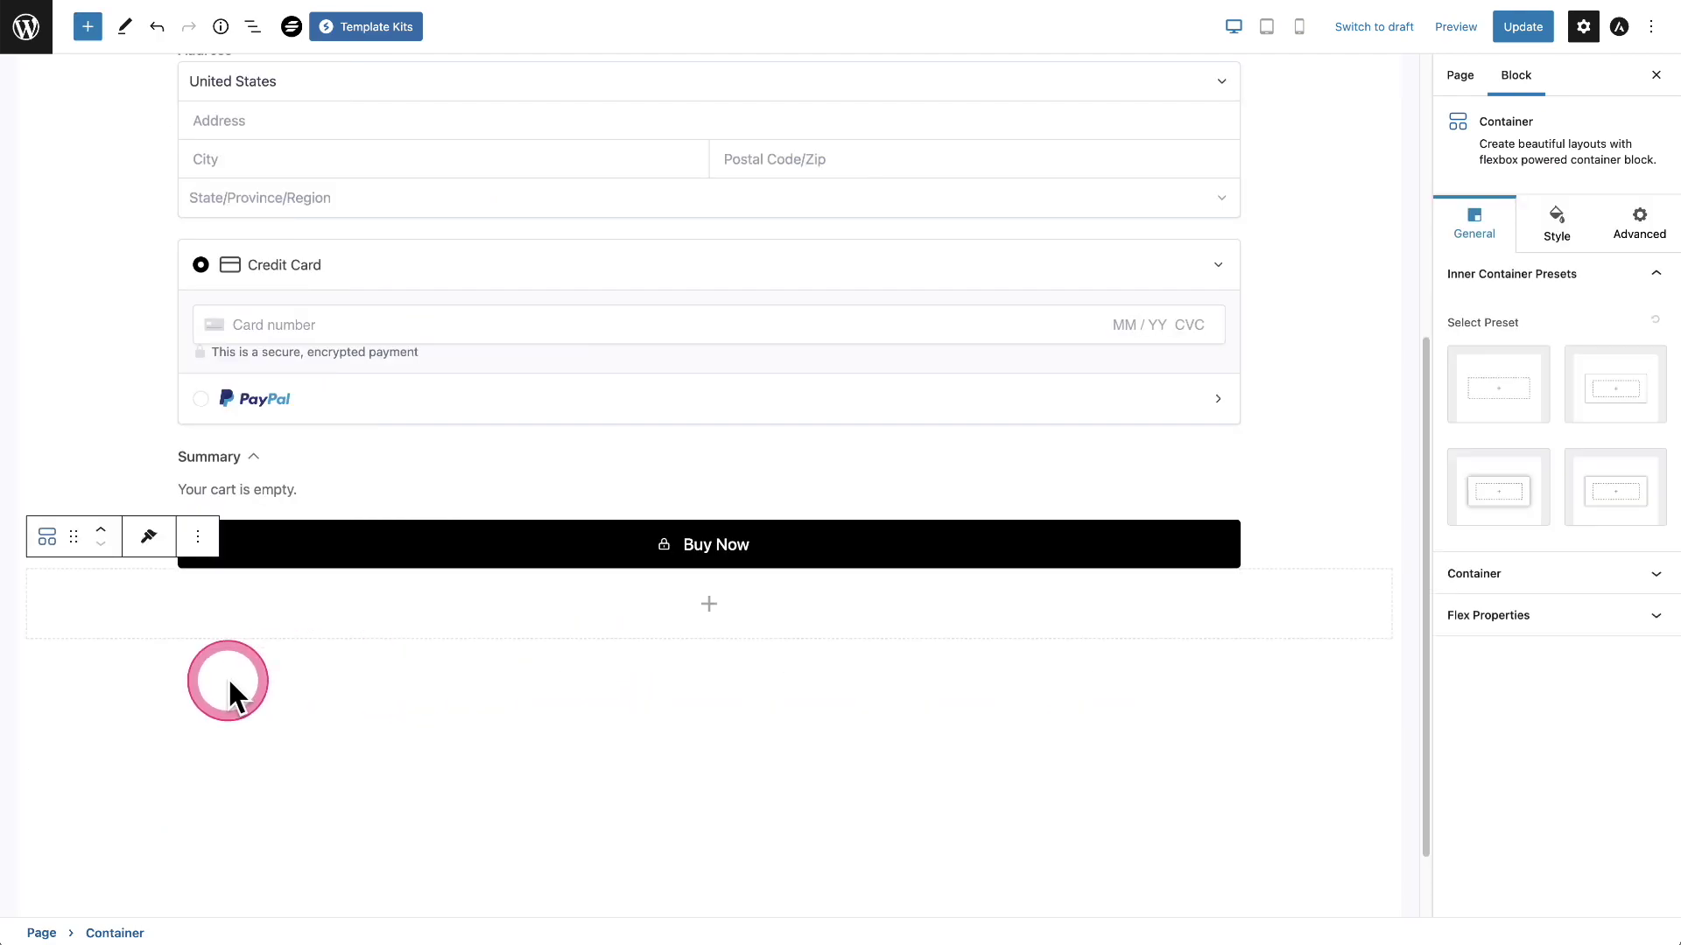
- Add a Heading block inside the new container with the text "Store Checkout"
left_click(709, 606)
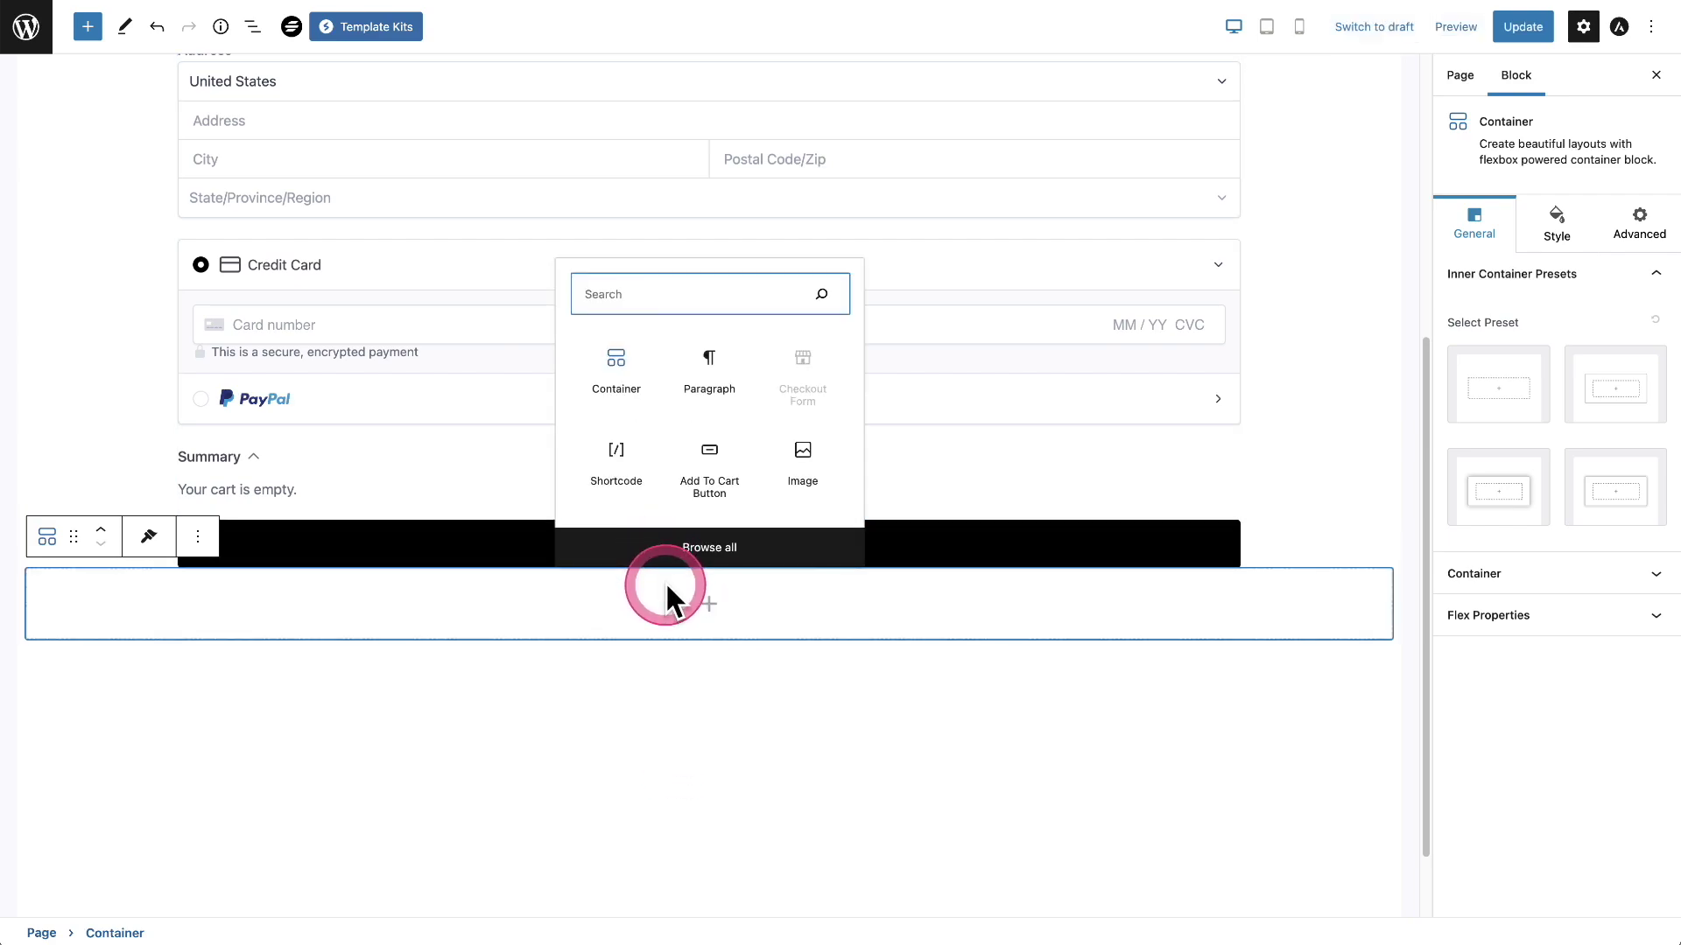
type("hean")
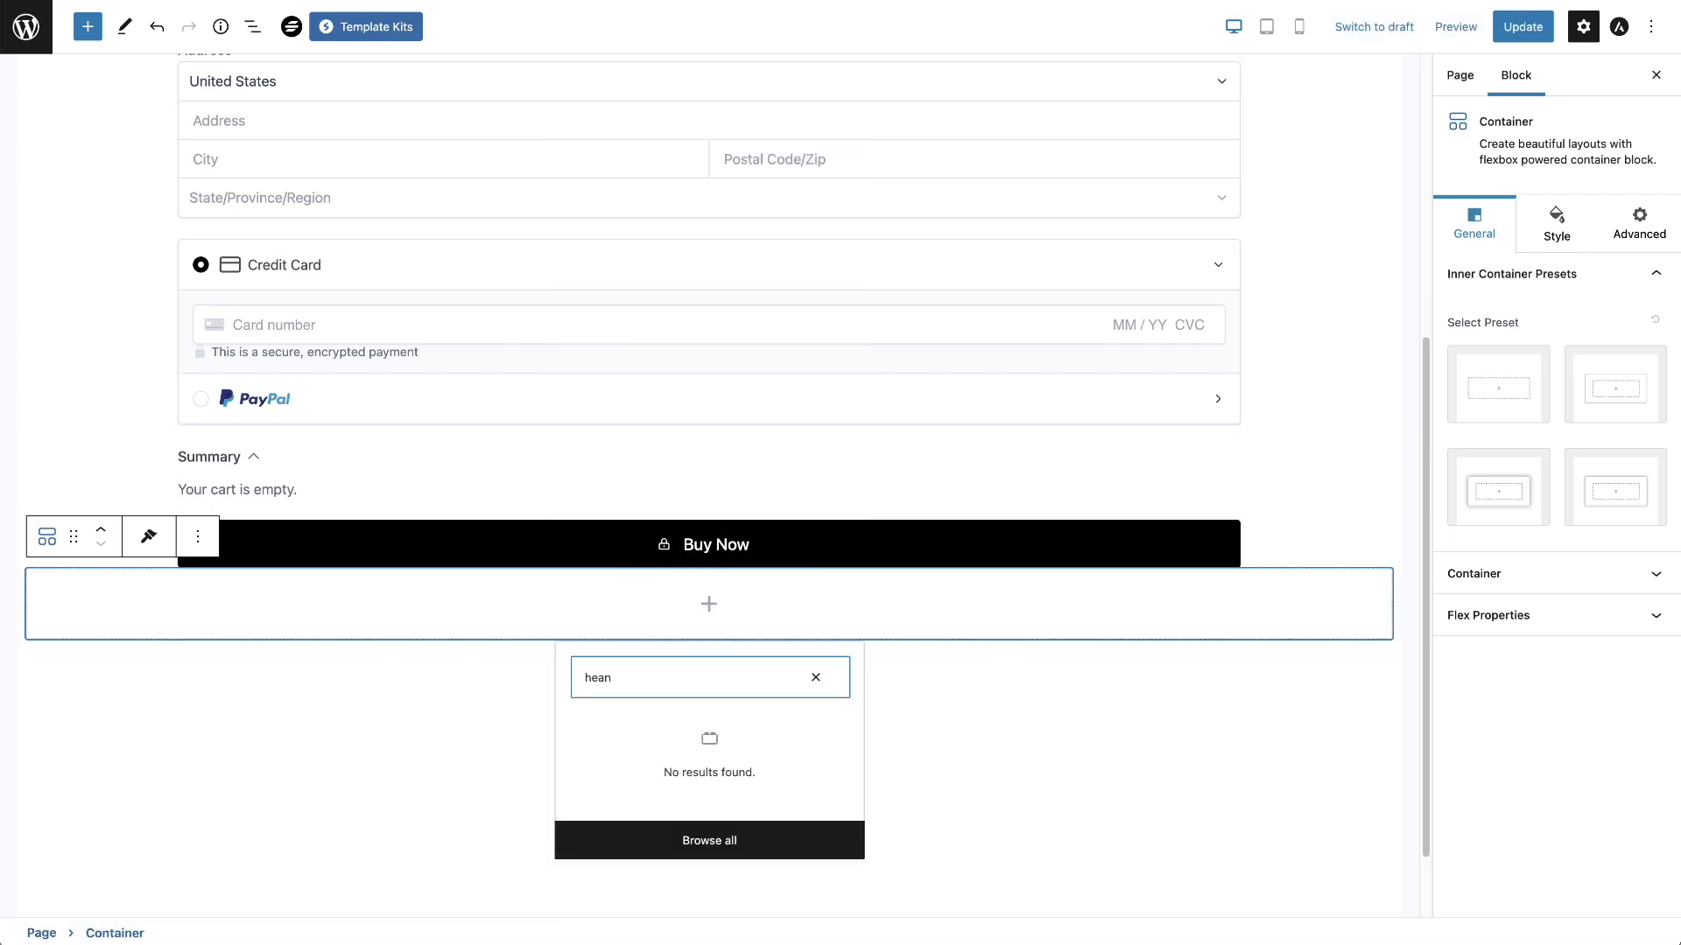
key("BackSpace")
type("d")
key("Return")
triple_click(388, 486)
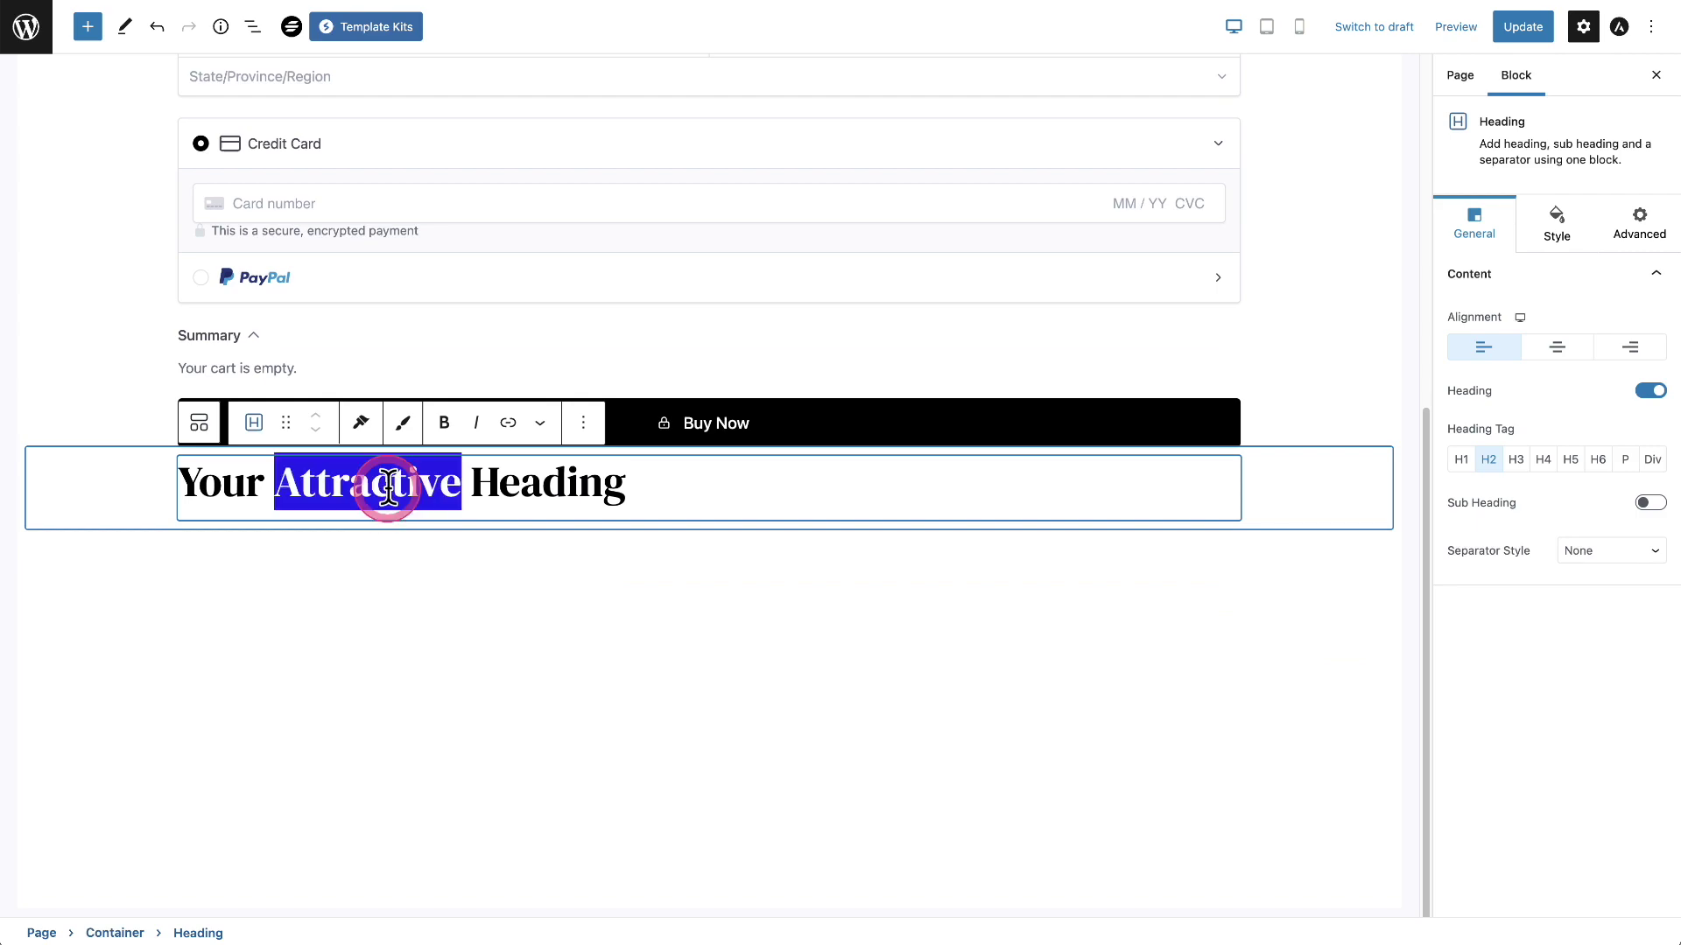
type("Store Checkout")
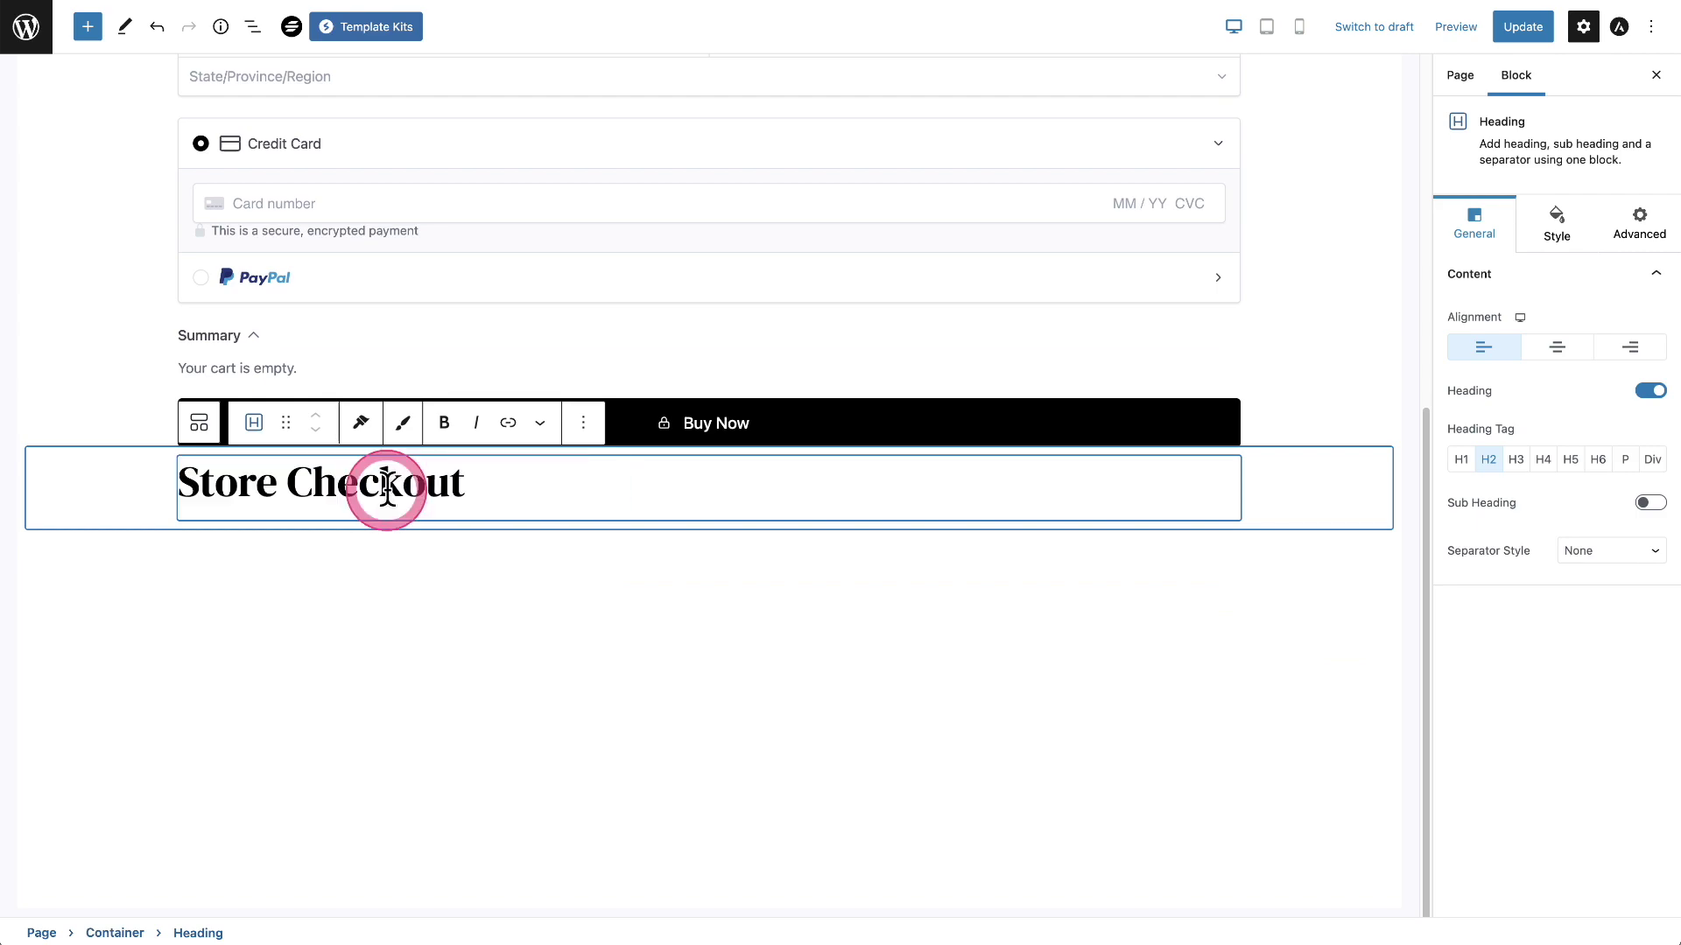
- Center the "Store Checkout" heading and set its heading tag to H1
left_click(1557, 350)
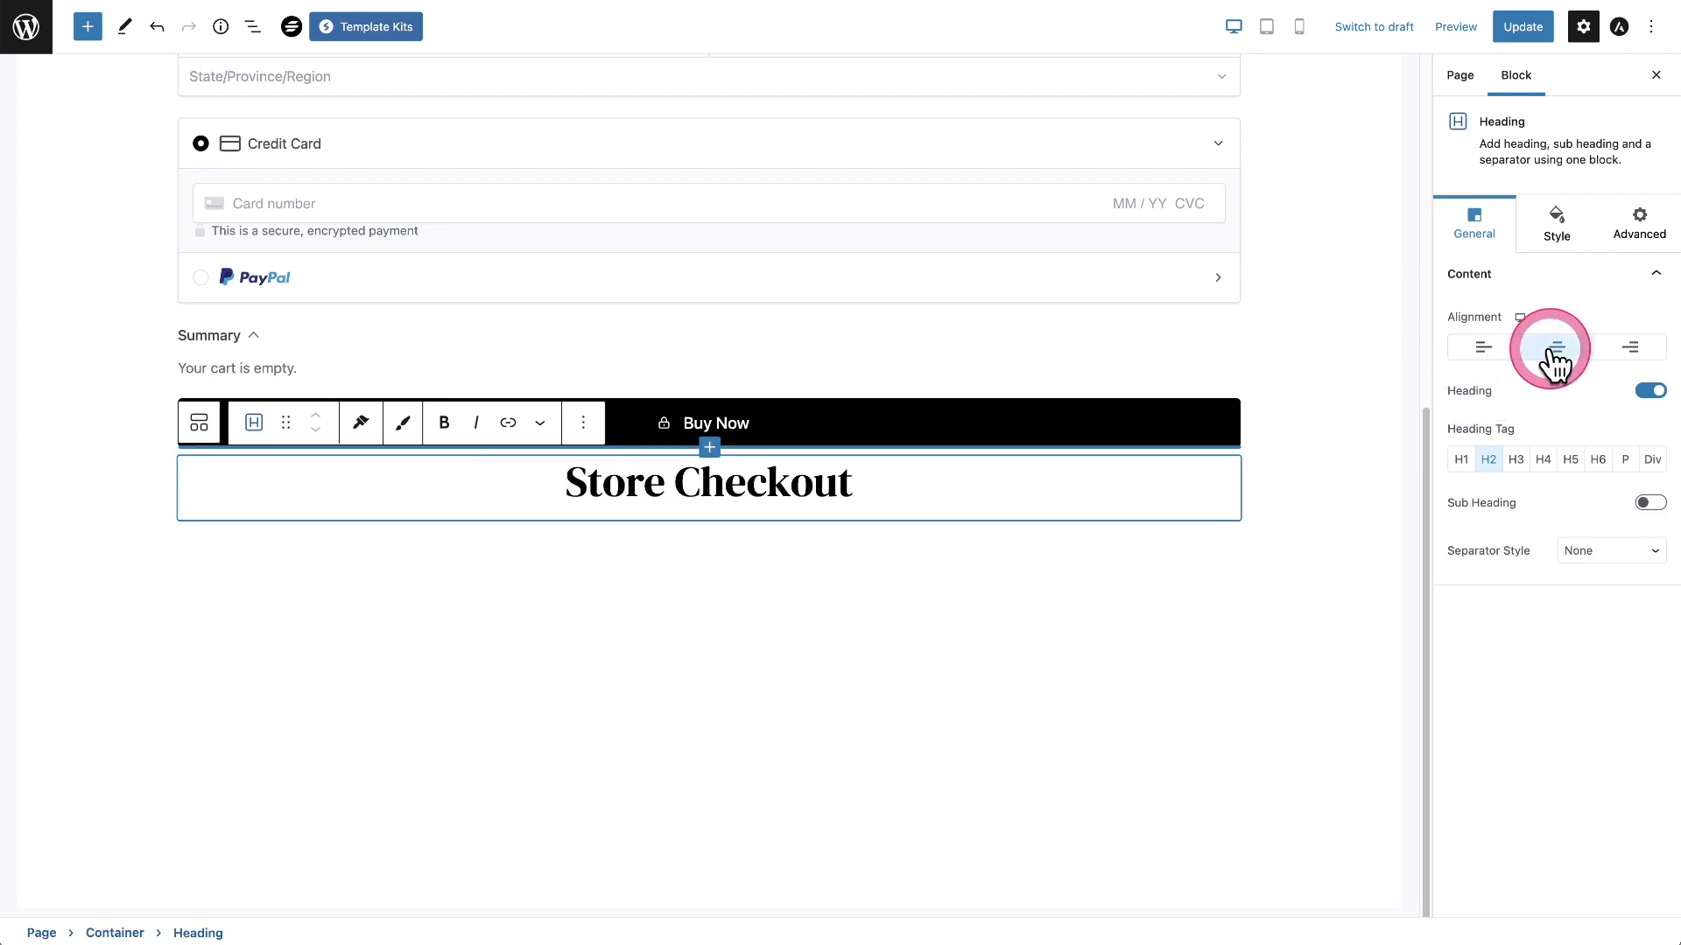
left_click(874, 536)
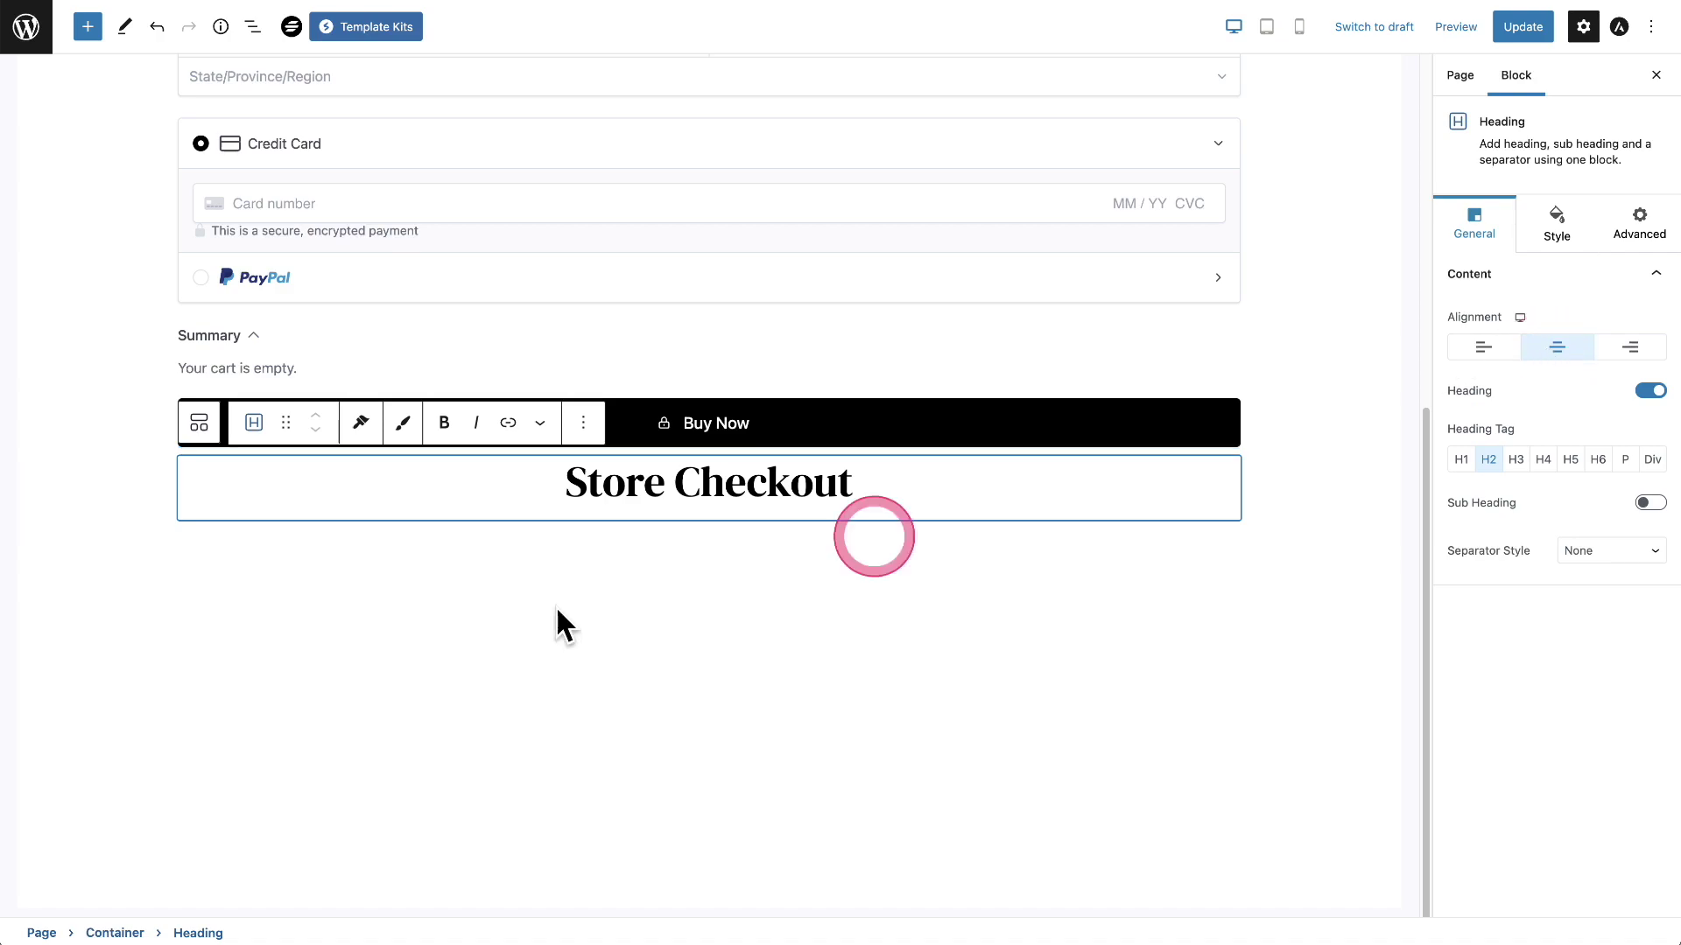
left_click(447, 640)
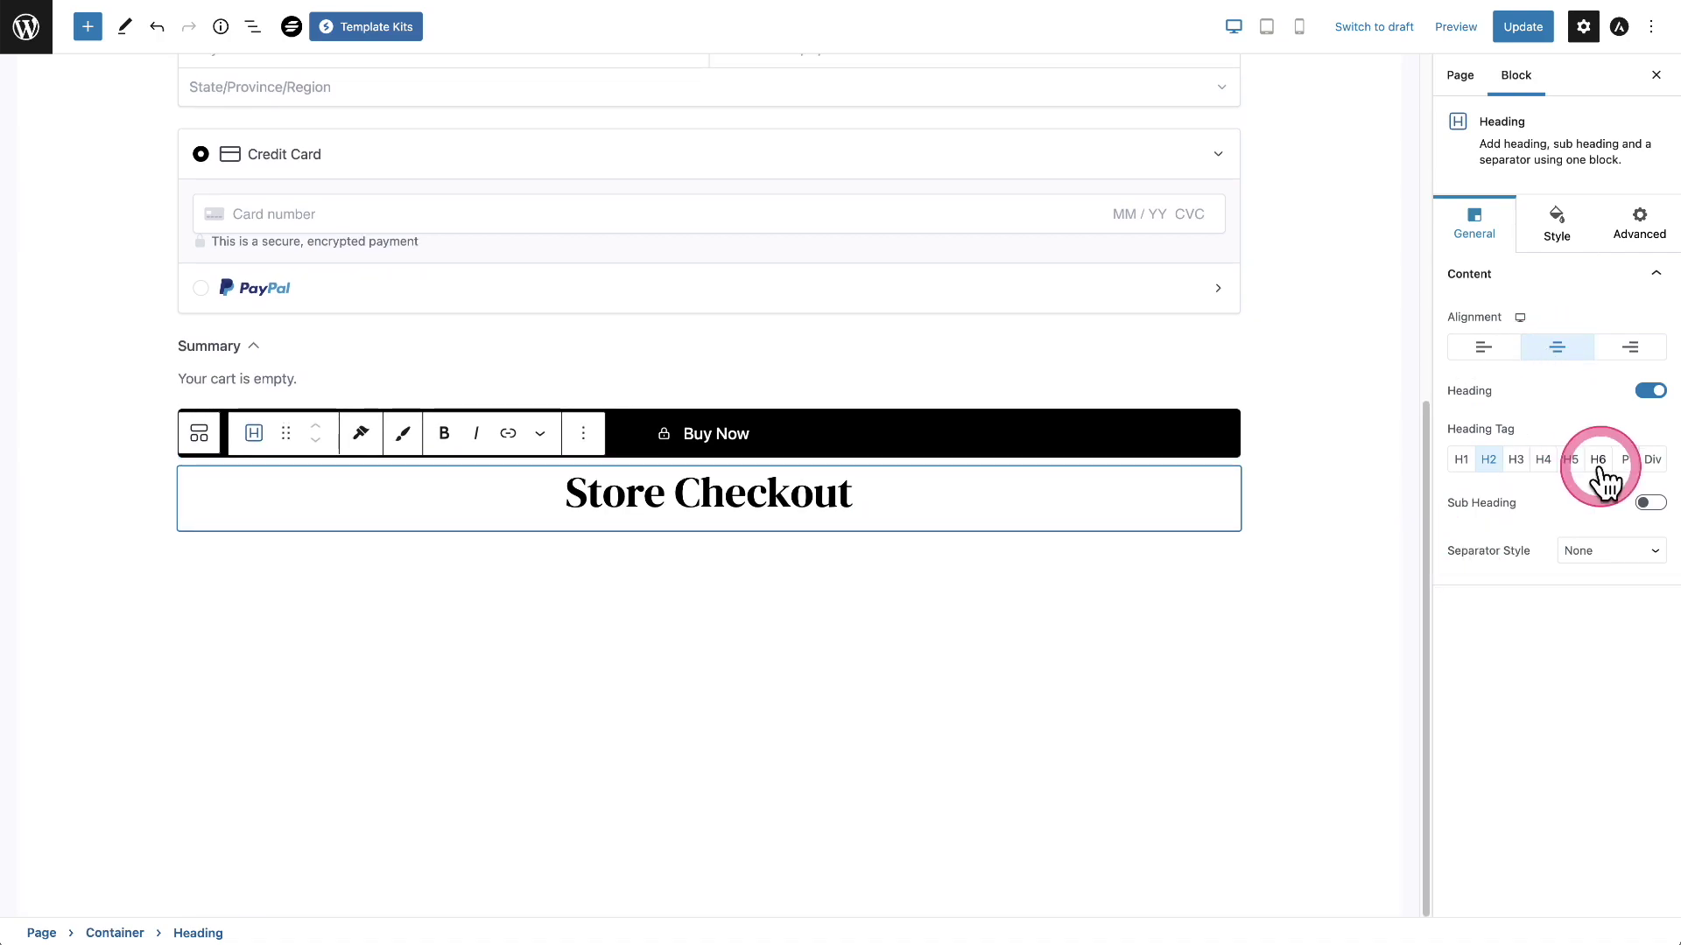
left_click(1462, 460)
left_click(348, 632)
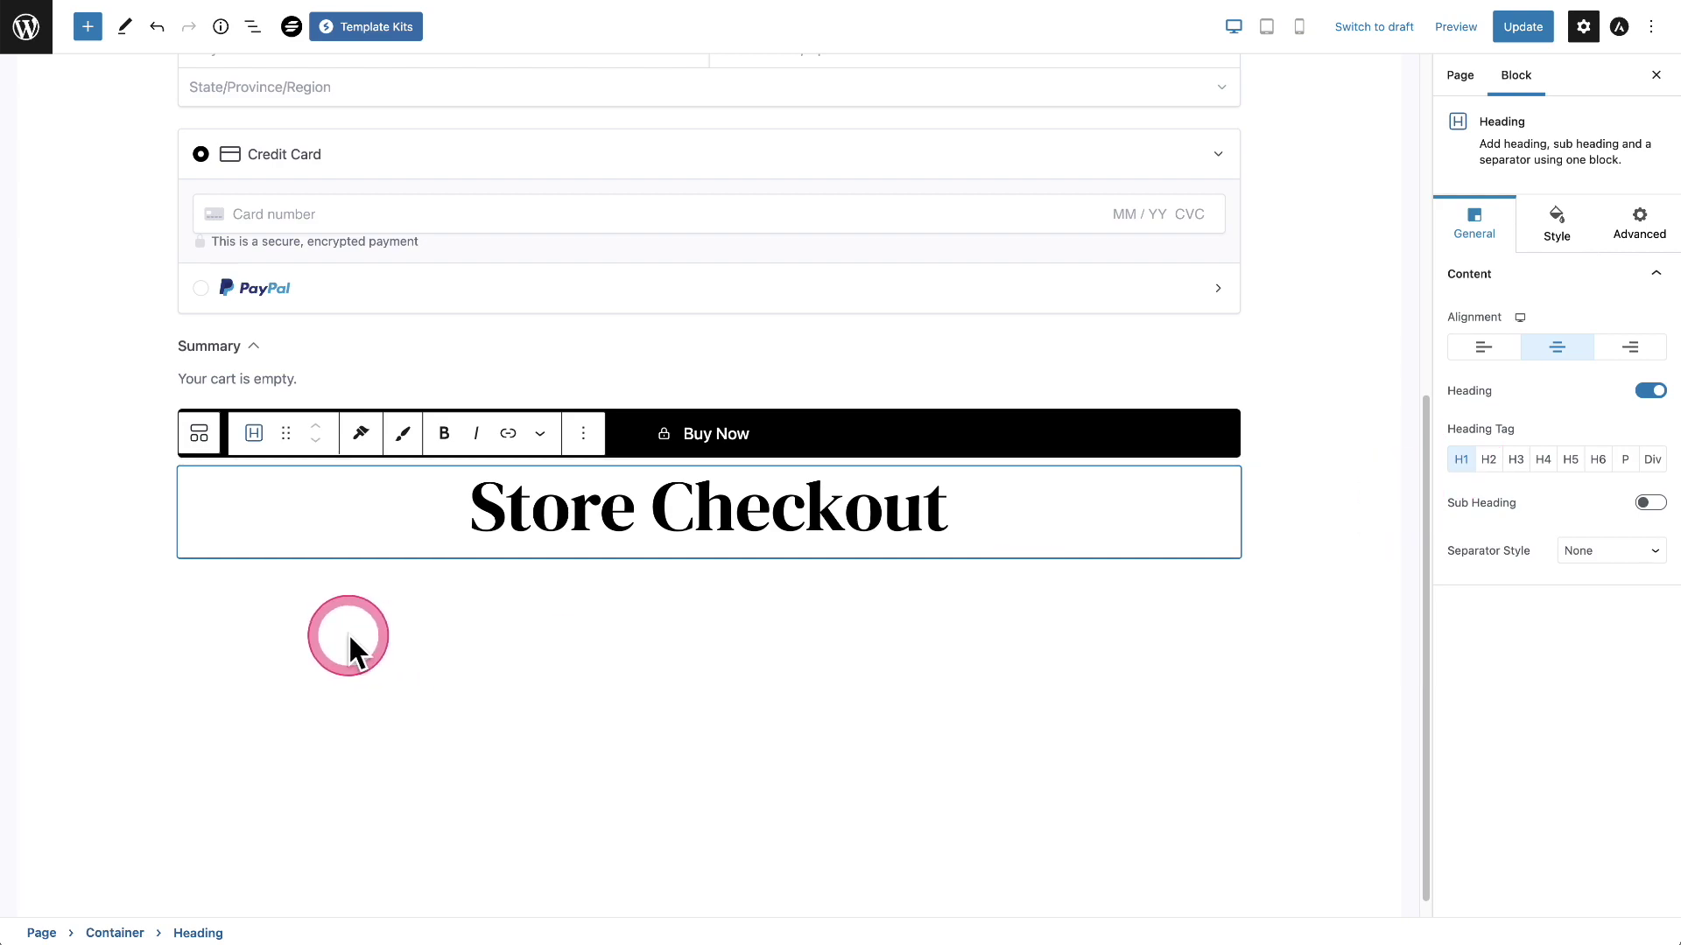
scroll(348, 630, "up", 1)
left_click(602, 424)
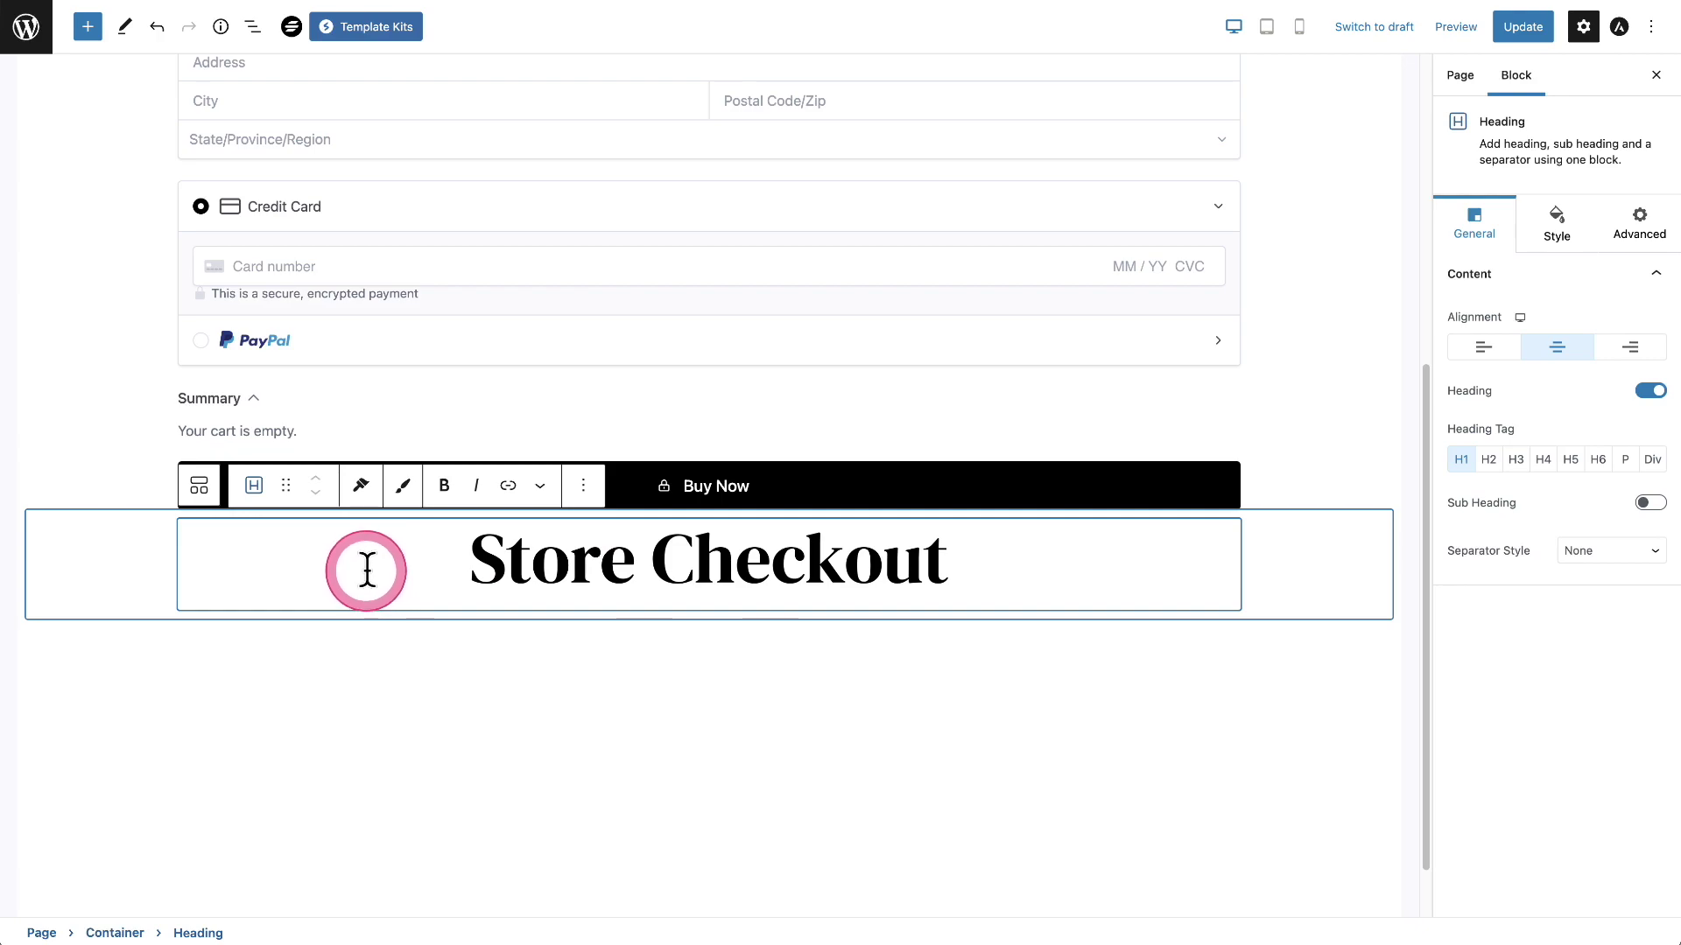
- Use the block list to move the Checkout Form block into the container, above the heading
left_click(252, 27)
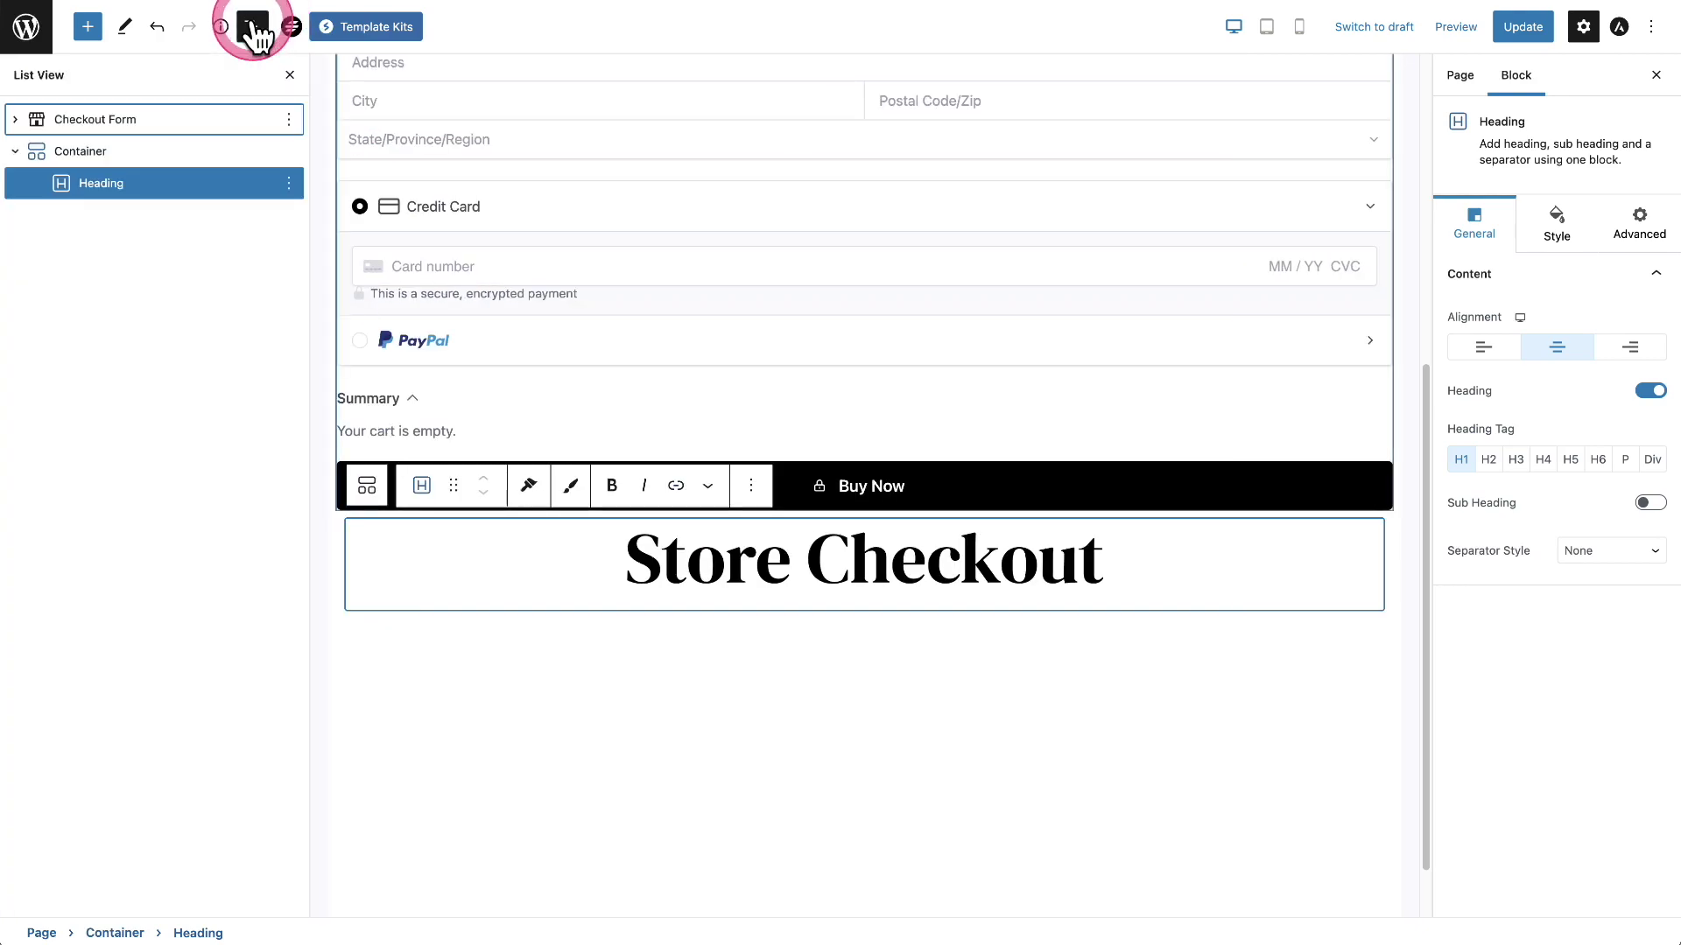
left_click_drag(187, 98, 121, 140)
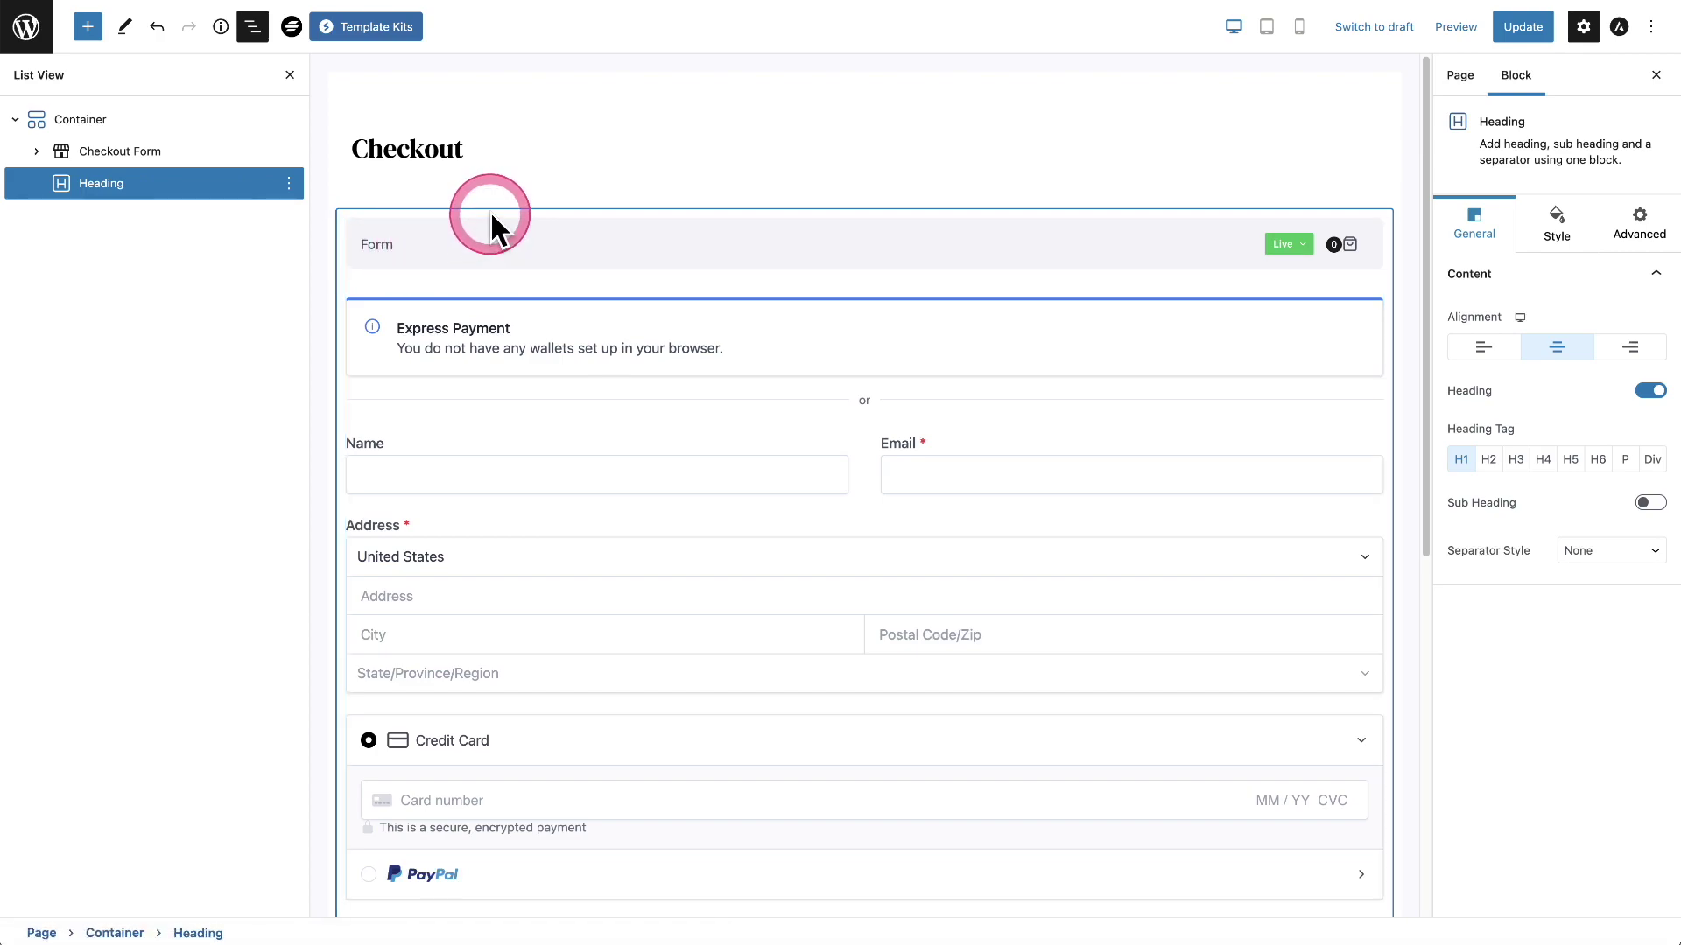
left_click(490, 240)
- Move the "Store Checkout" heading above the Checkout Form block within the container
scroll(563, 574, "down", 6)
left_click(563, 574)
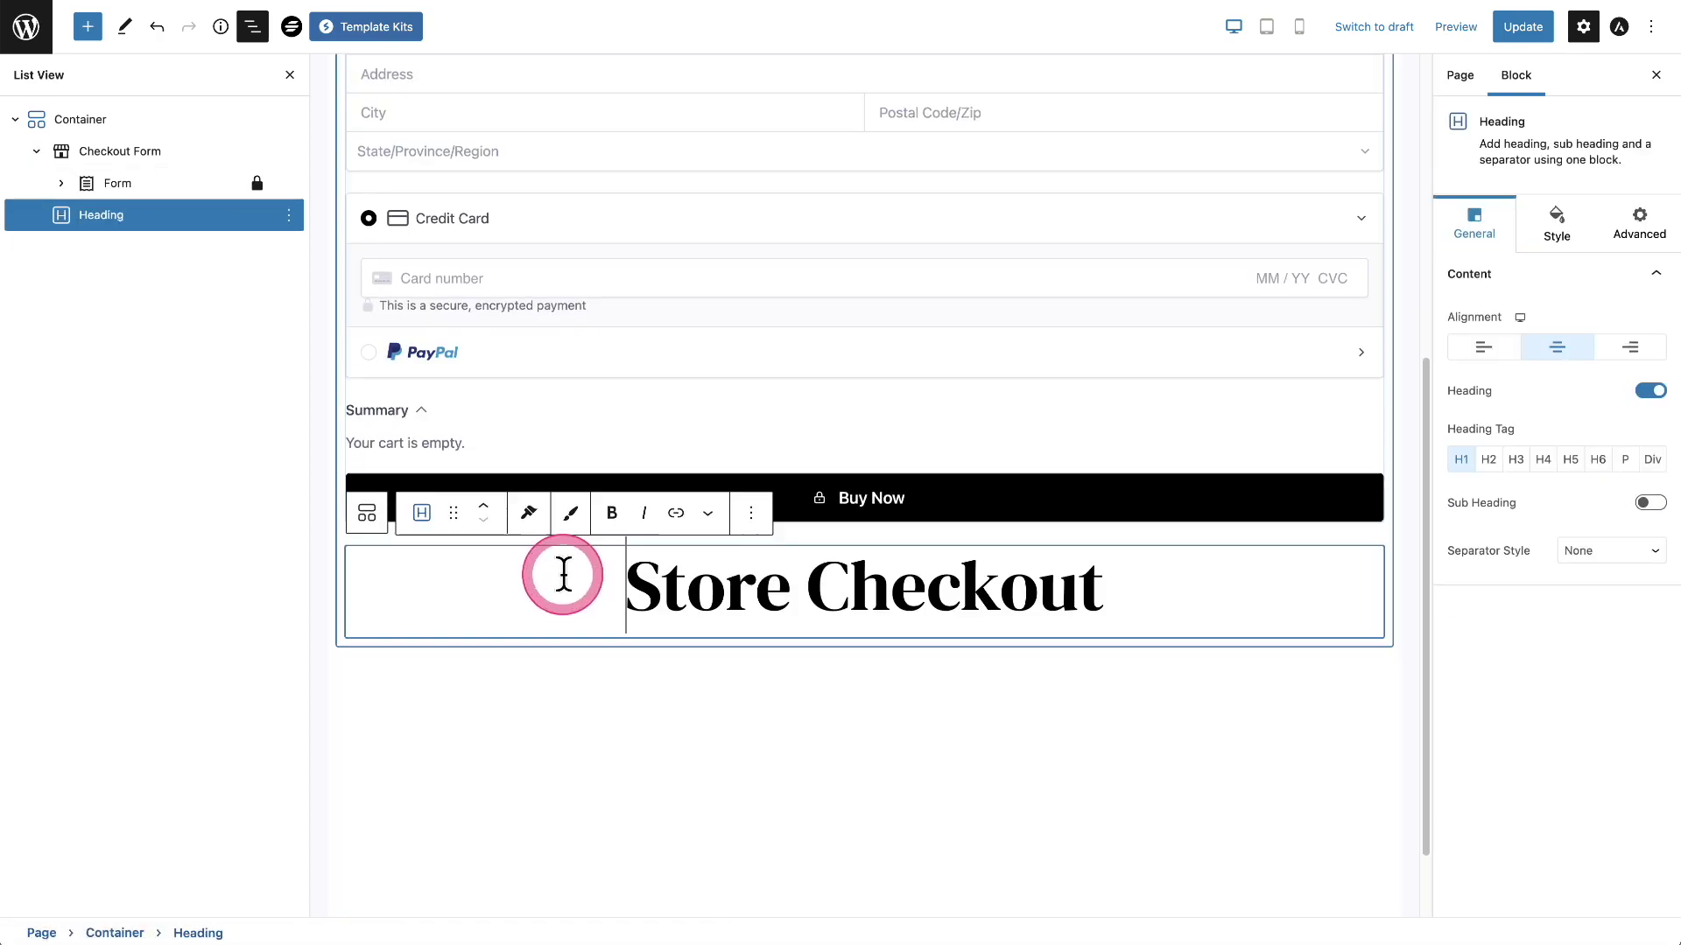
left_click(487, 504)
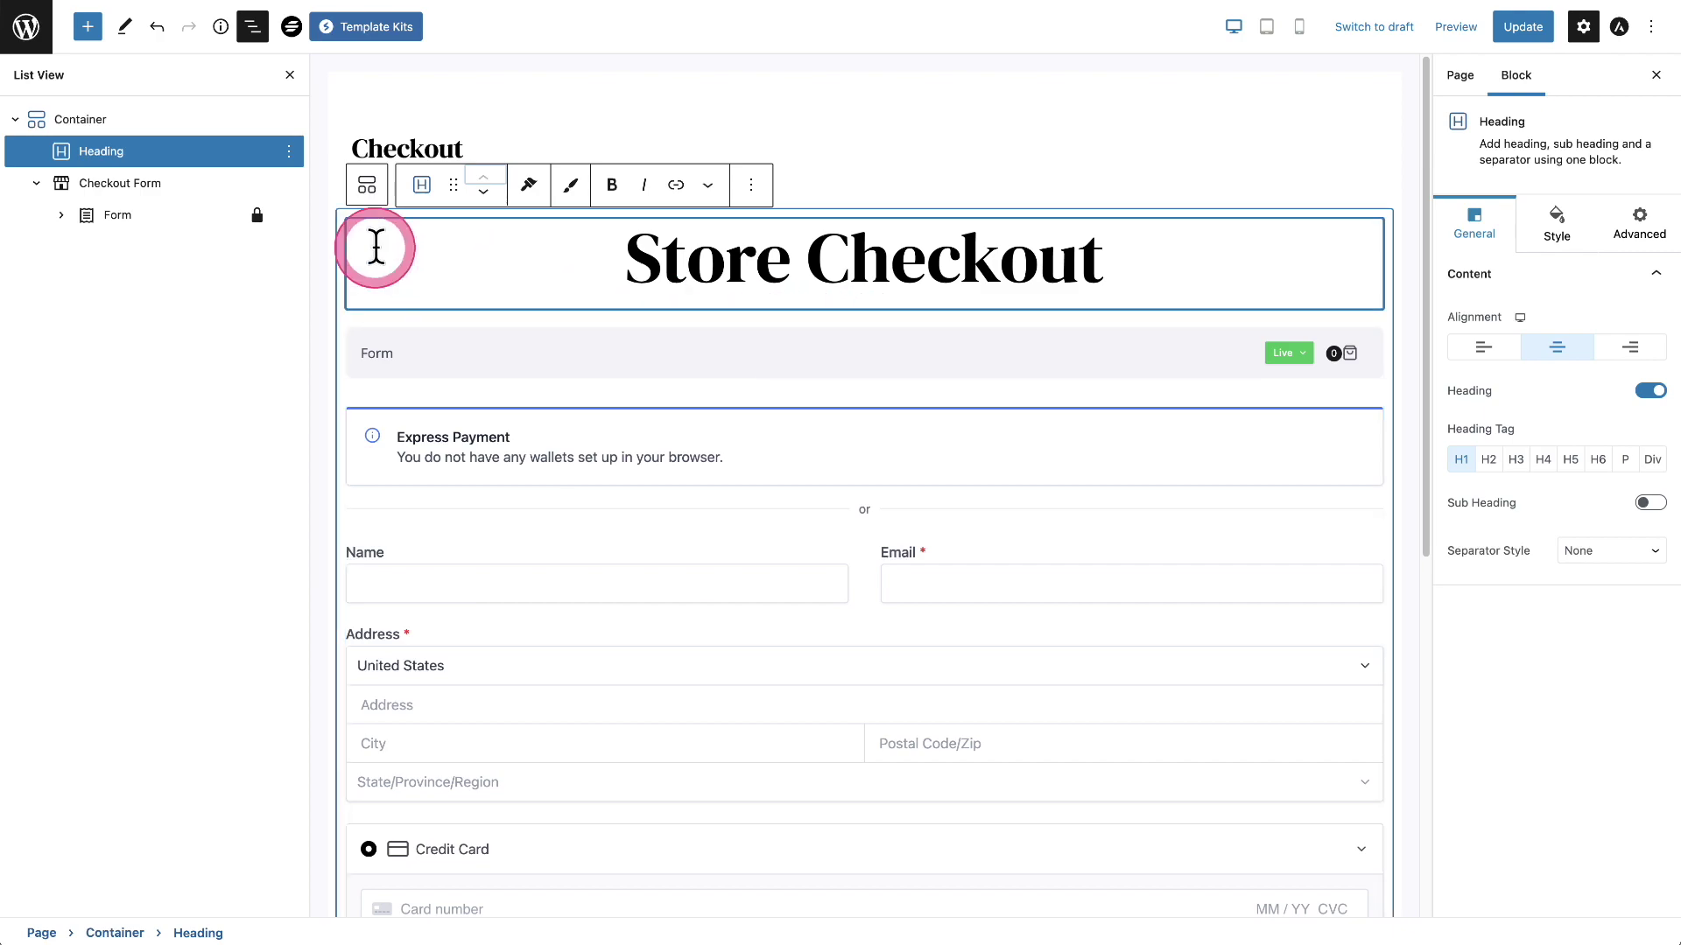
- Set the container's content box width to 900 px
left_click(97, 122)
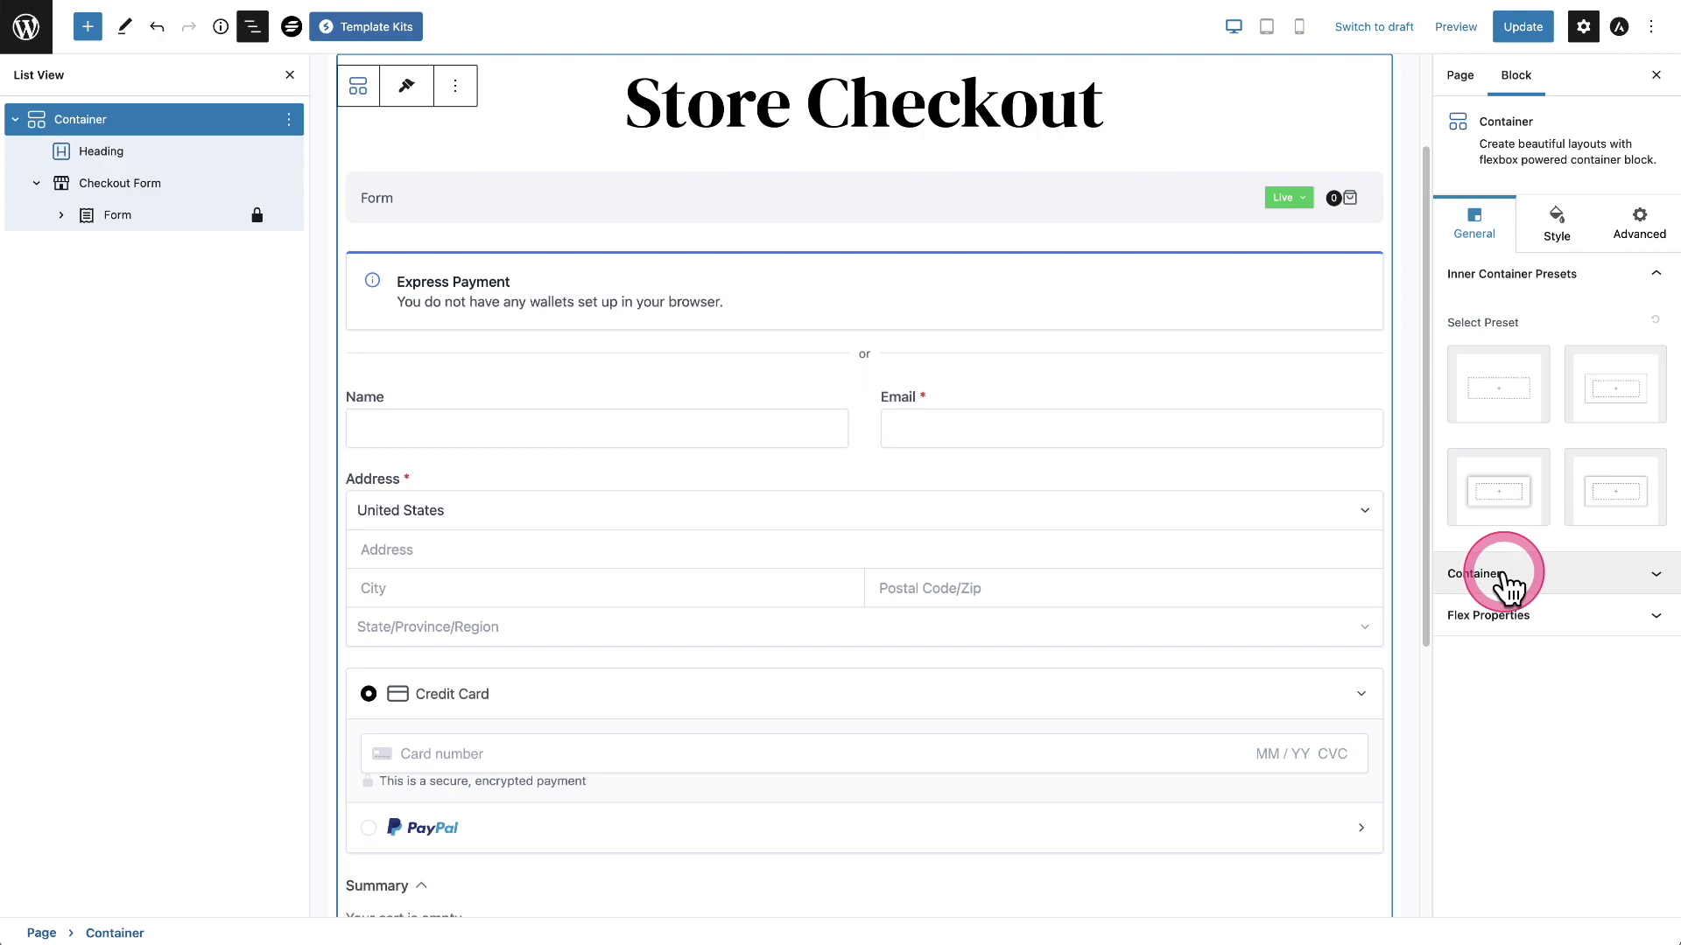
left_click(1502, 576)
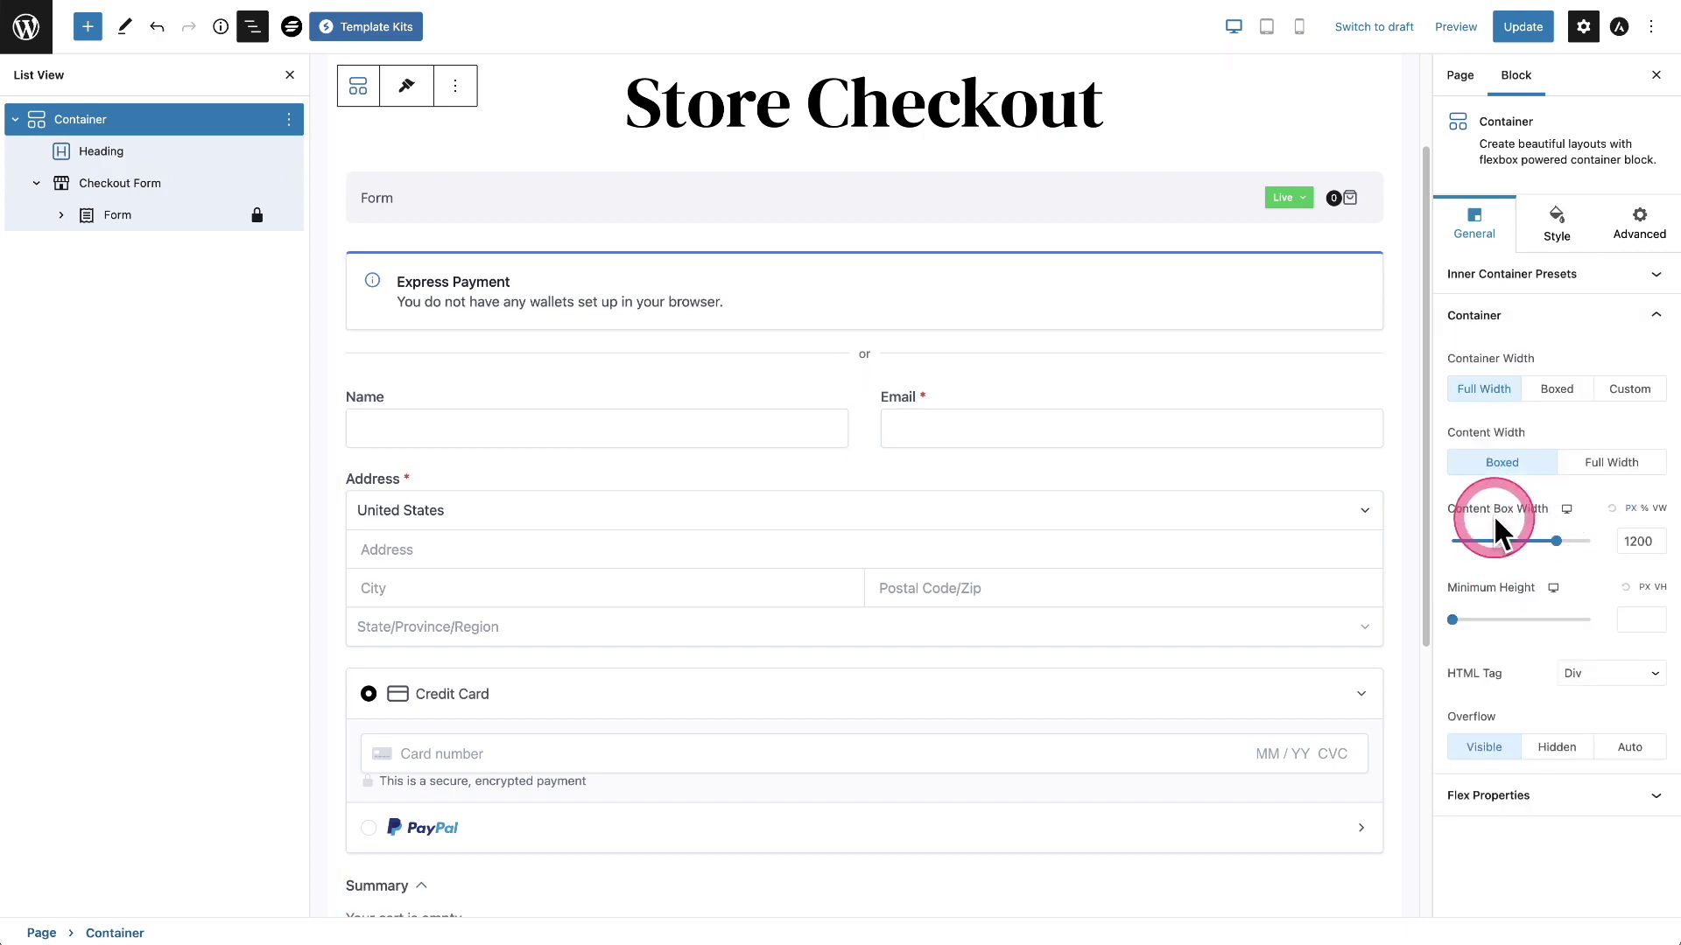
double_click(1617, 541)
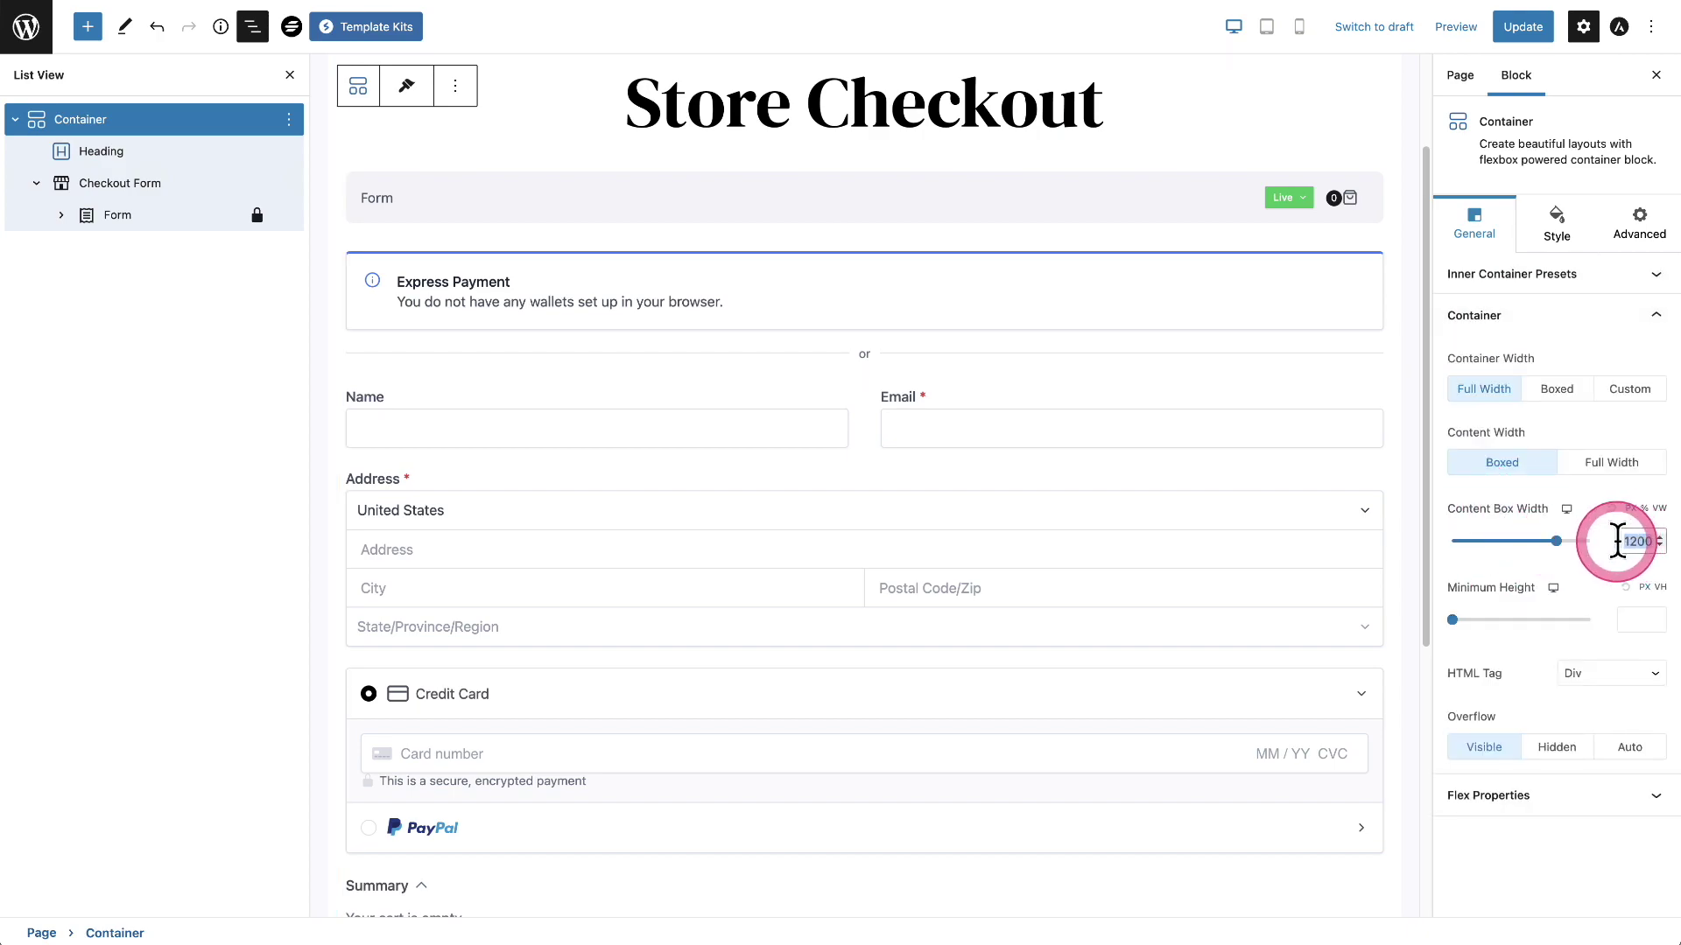
type("900")
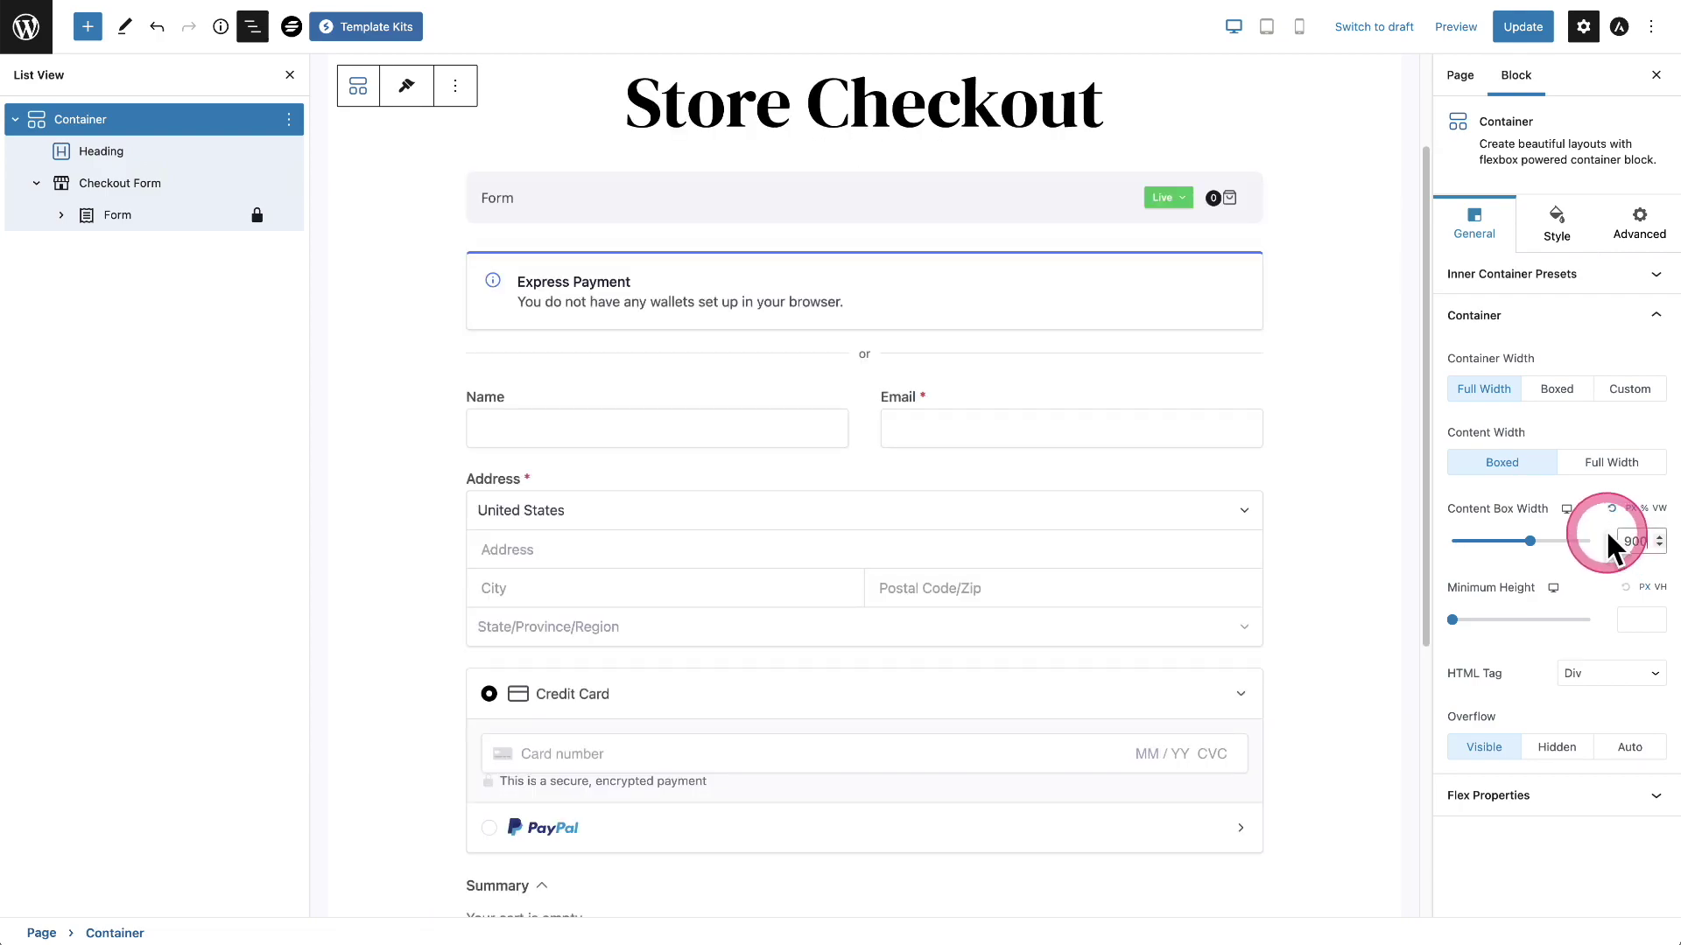
- Update the Checkout page and review the heading and narrower form on the live page
left_click(1525, 28)
left_click(131, 895)
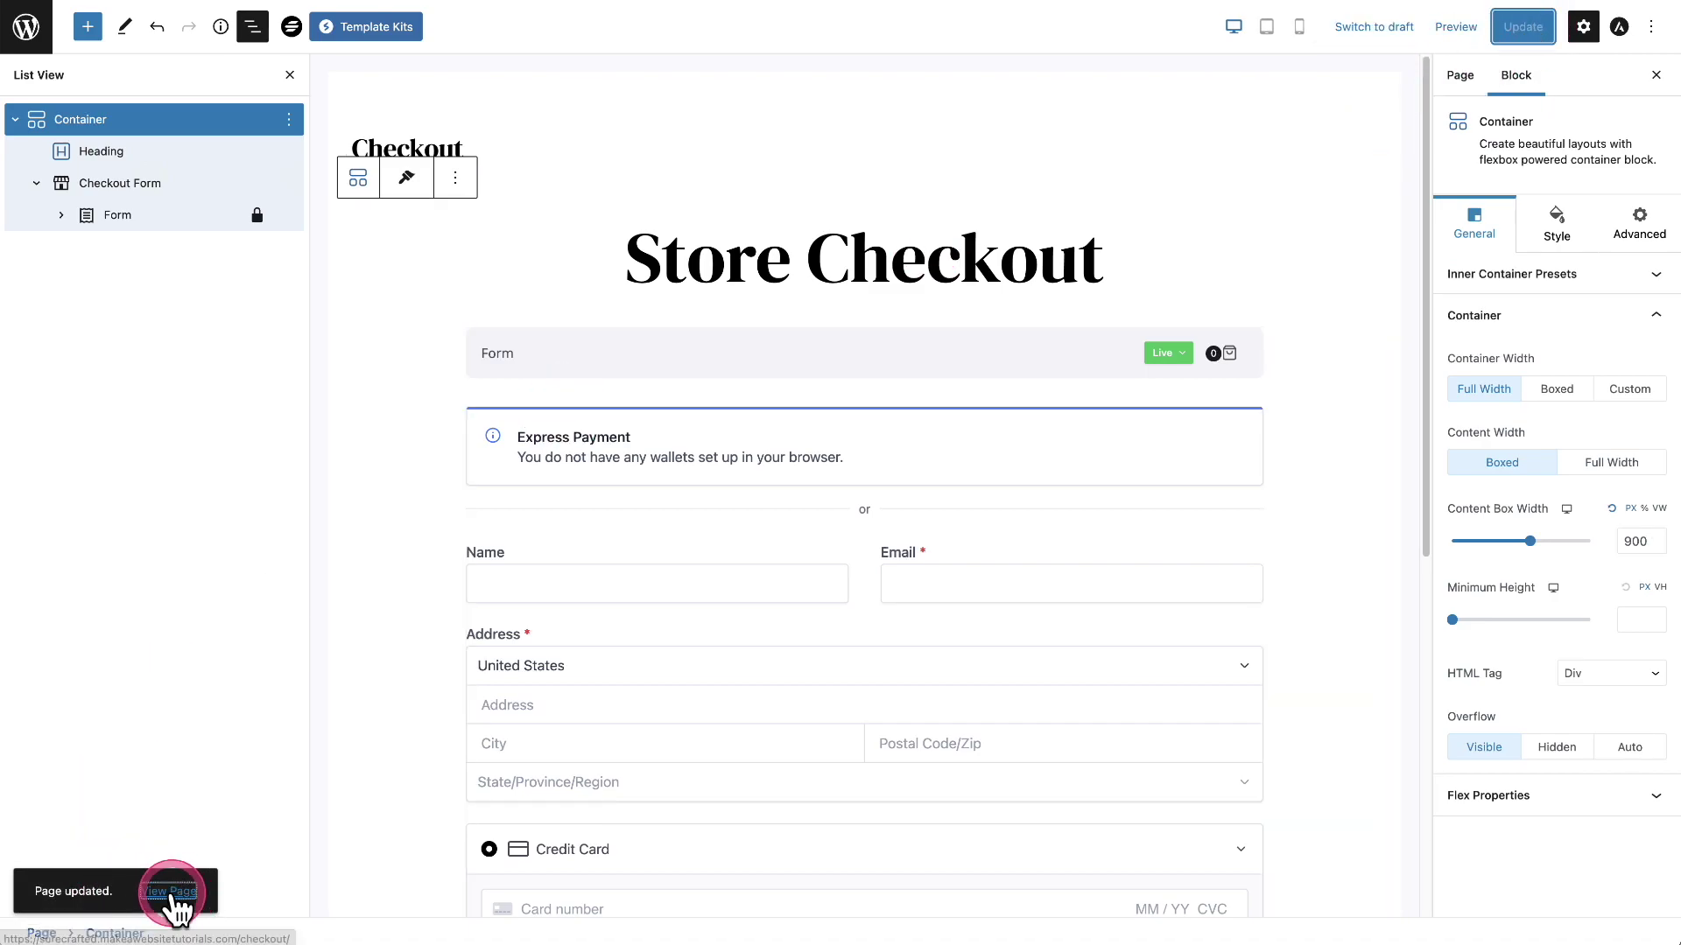
scroll(204, 653, "down", 3)
scroll(204, 653, "down", 5)
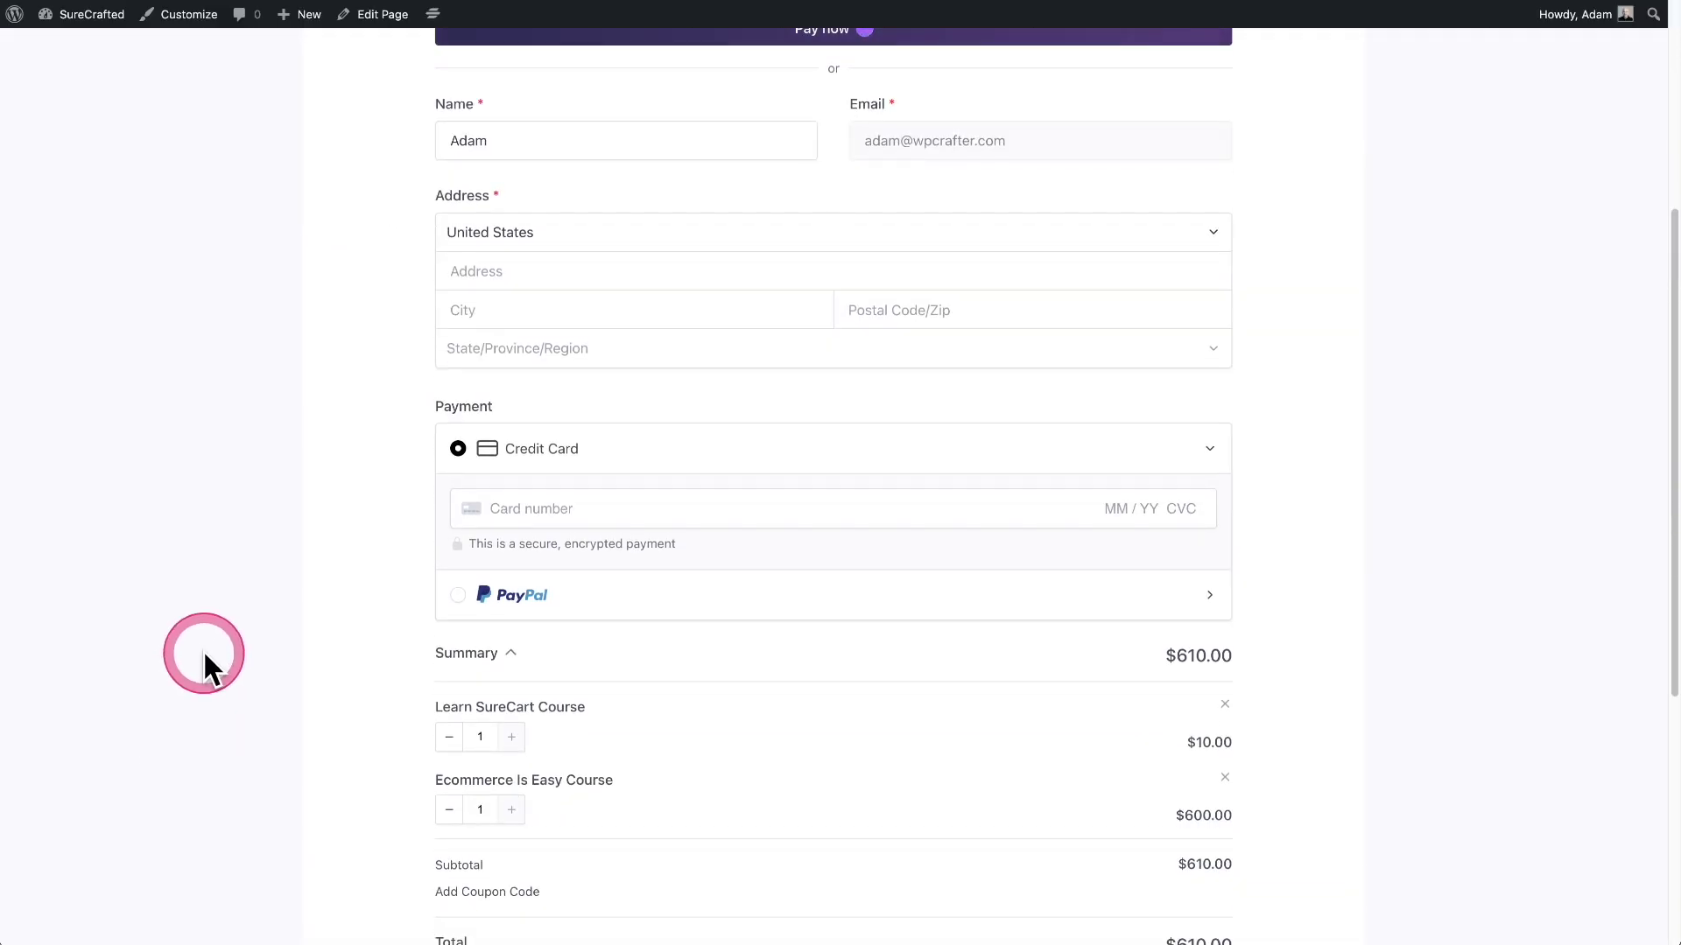
scroll(204, 653, "up", 8)
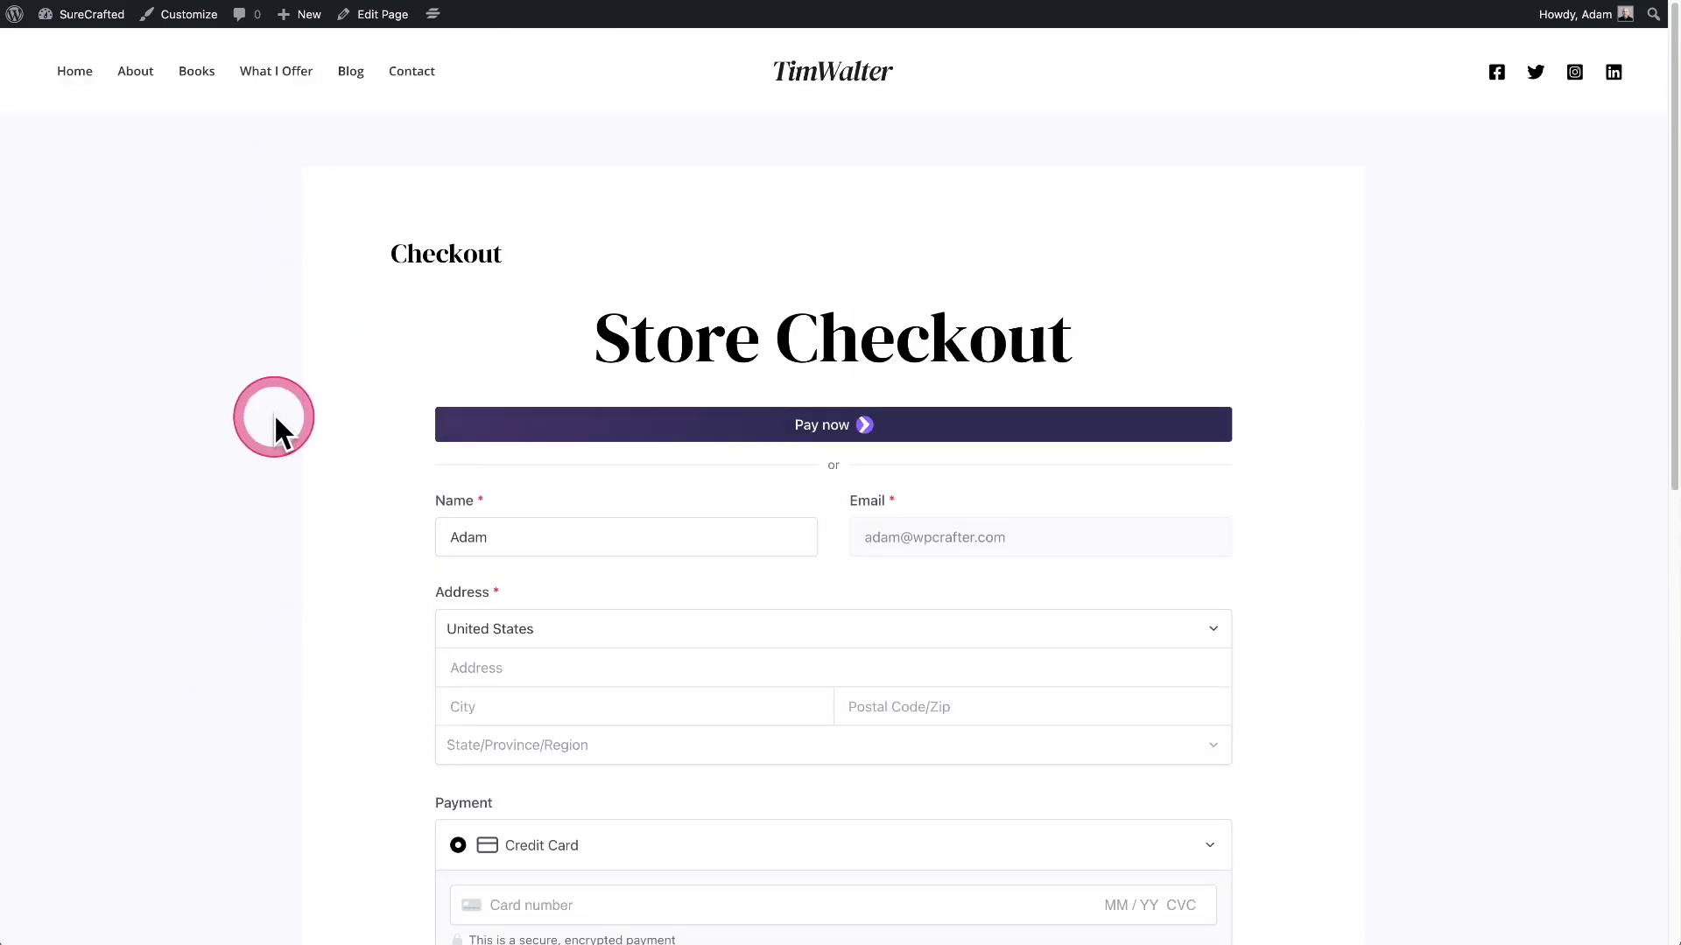
- Return to the Checkout page's editor and hide the default "Checkout" page title
left_click_drag(390, 254, 525, 248)
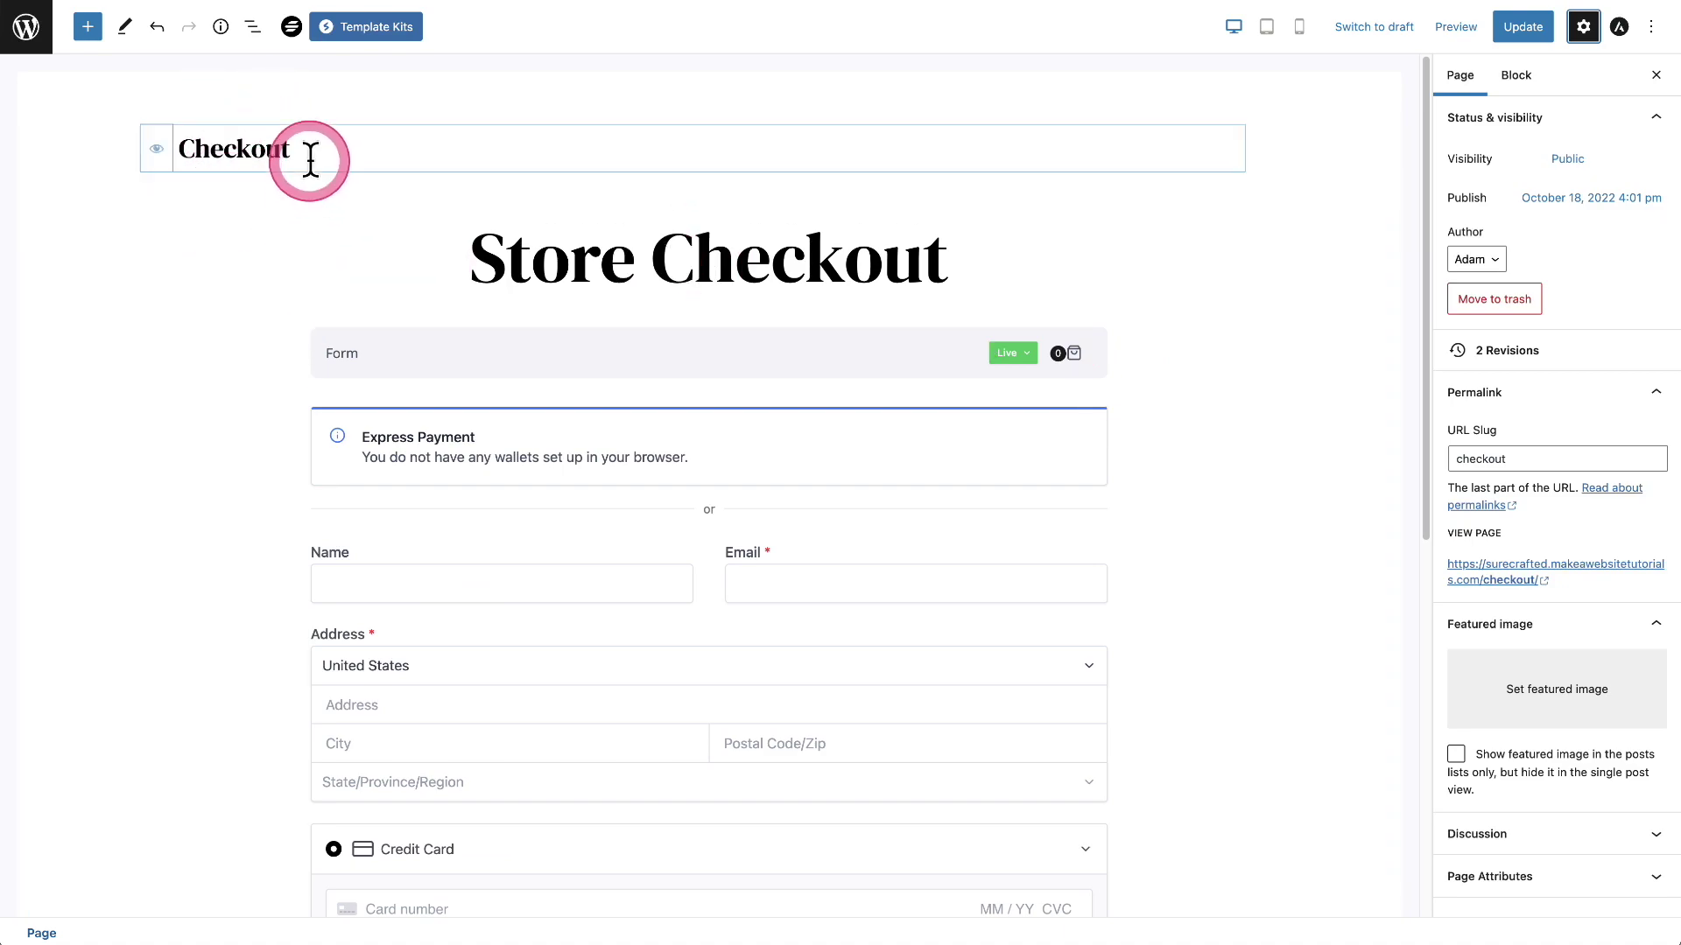
left_click(157, 150)
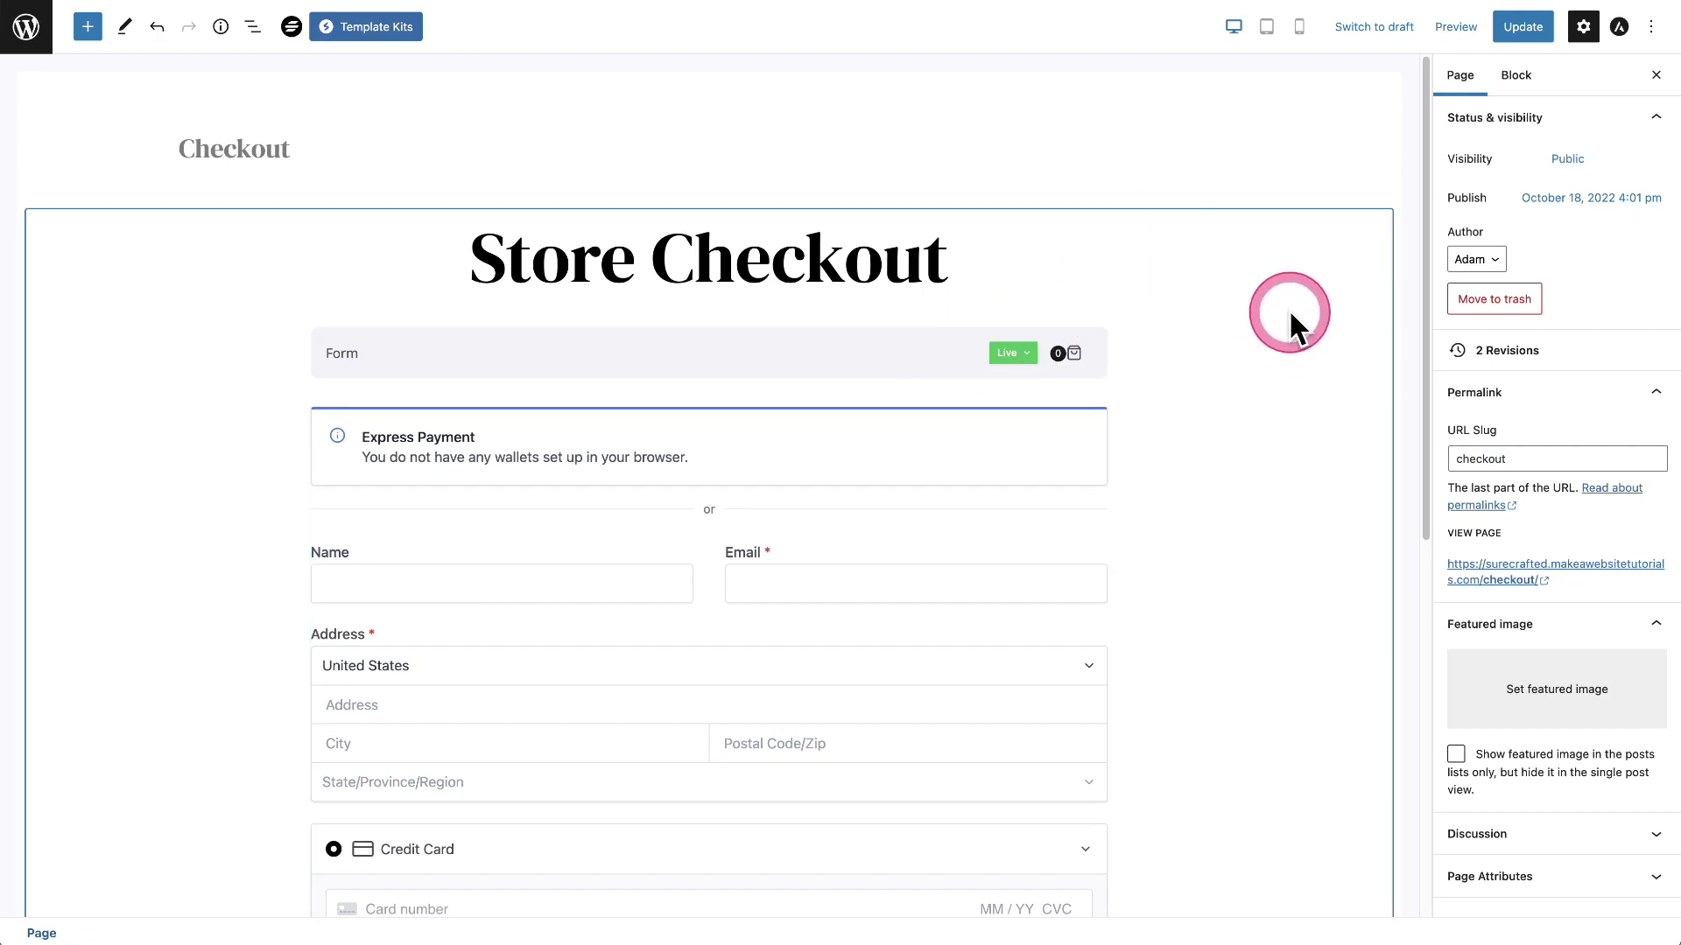
- Set the Checkout page's Astra content layout to Full Width / Contained and update the page
left_click(1618, 28)
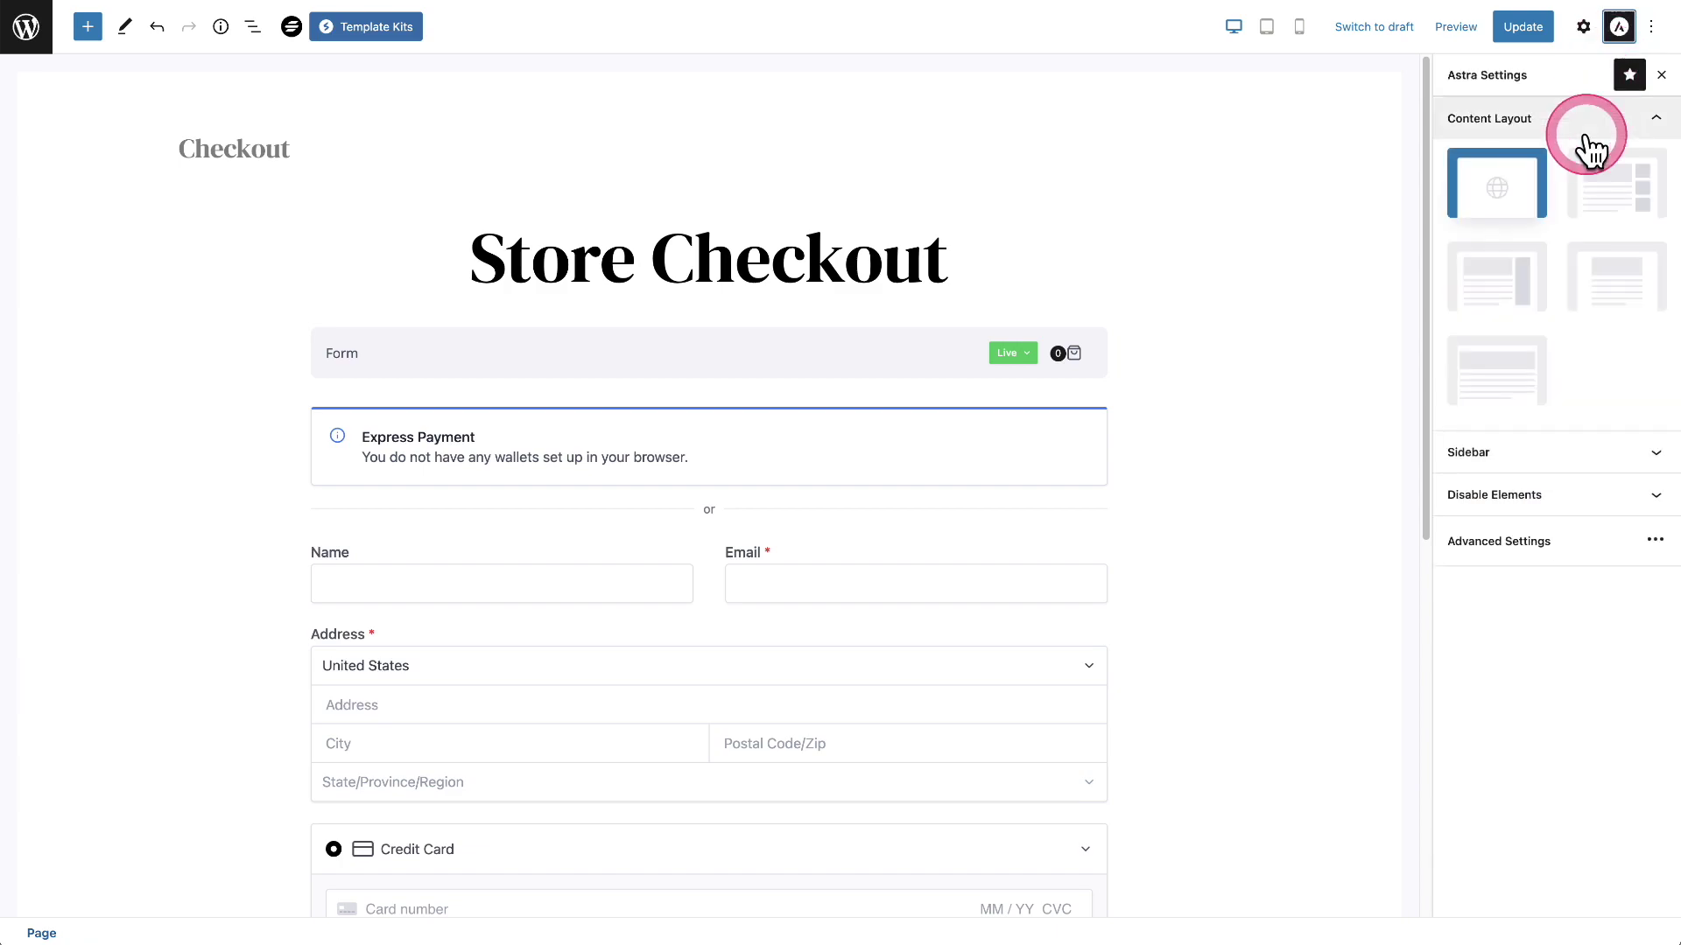
left_click(1602, 276)
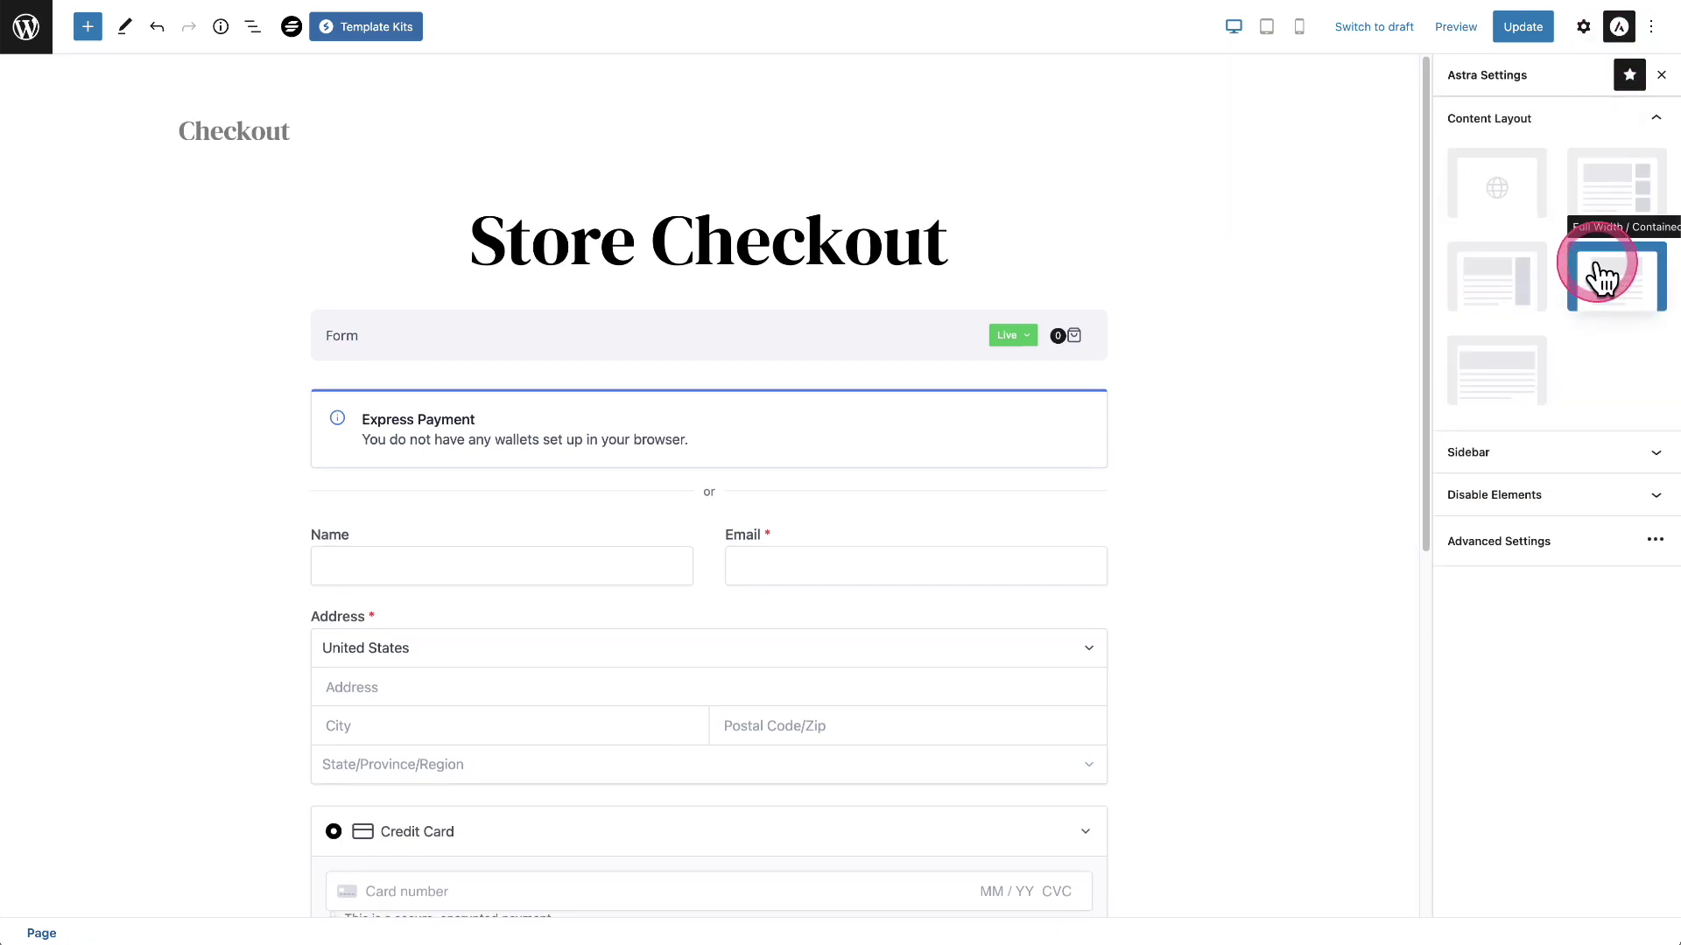
left_click(1512, 35)
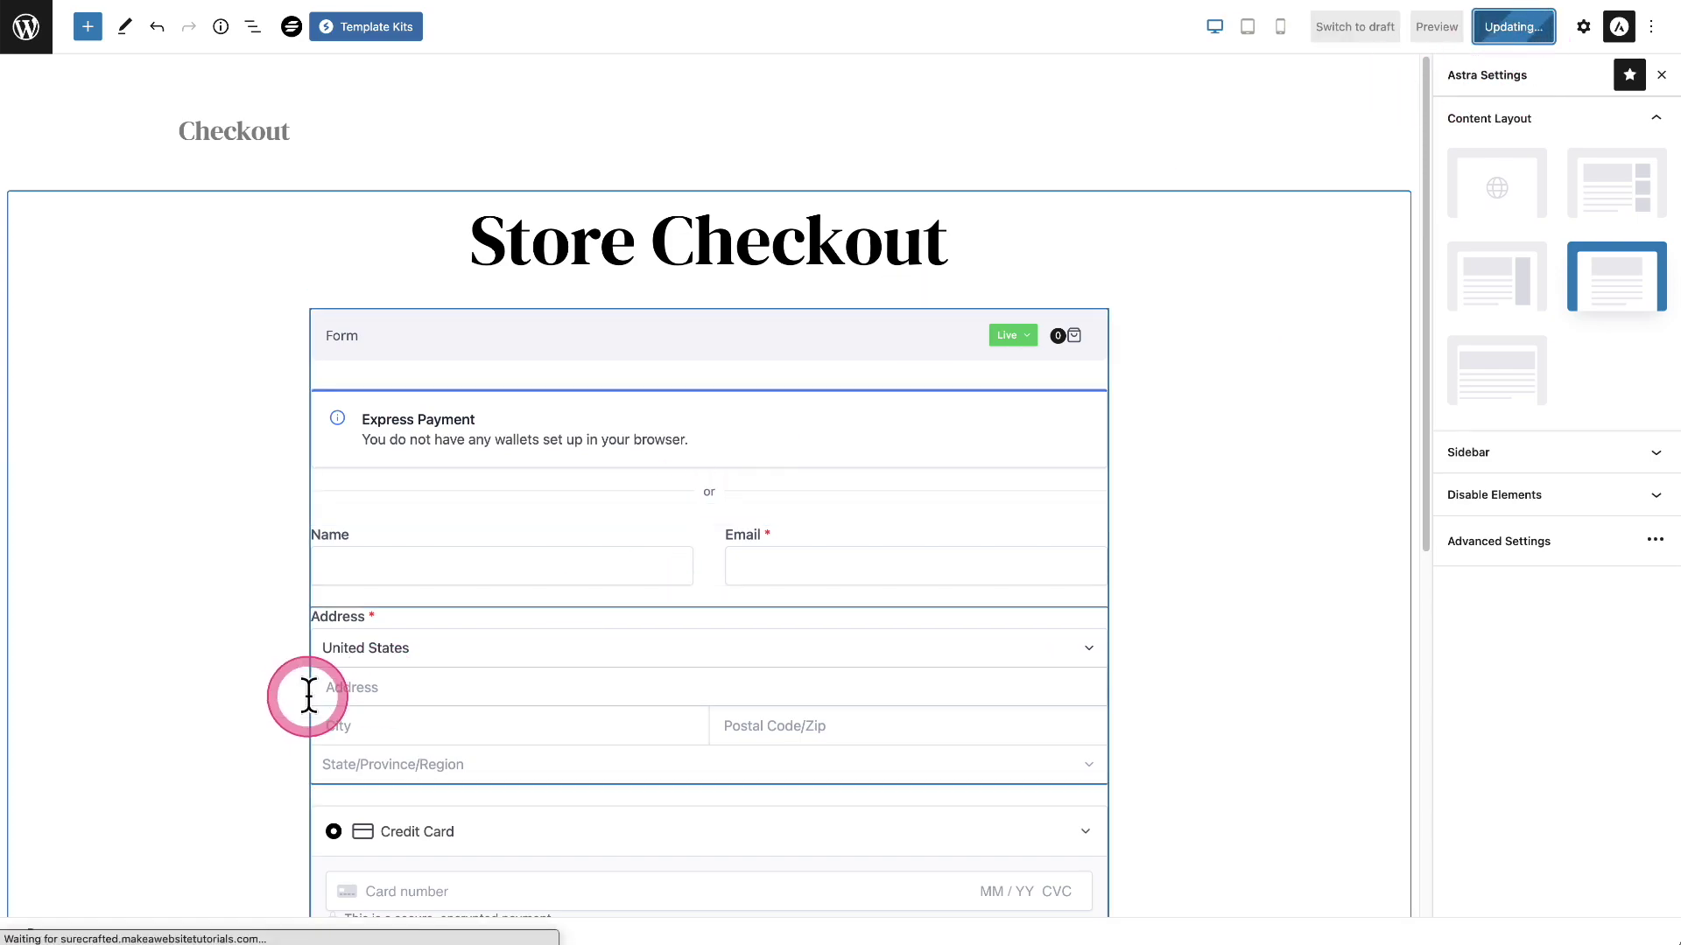
- Review the live Checkout page from the heading down to the footer
left_click(166, 890)
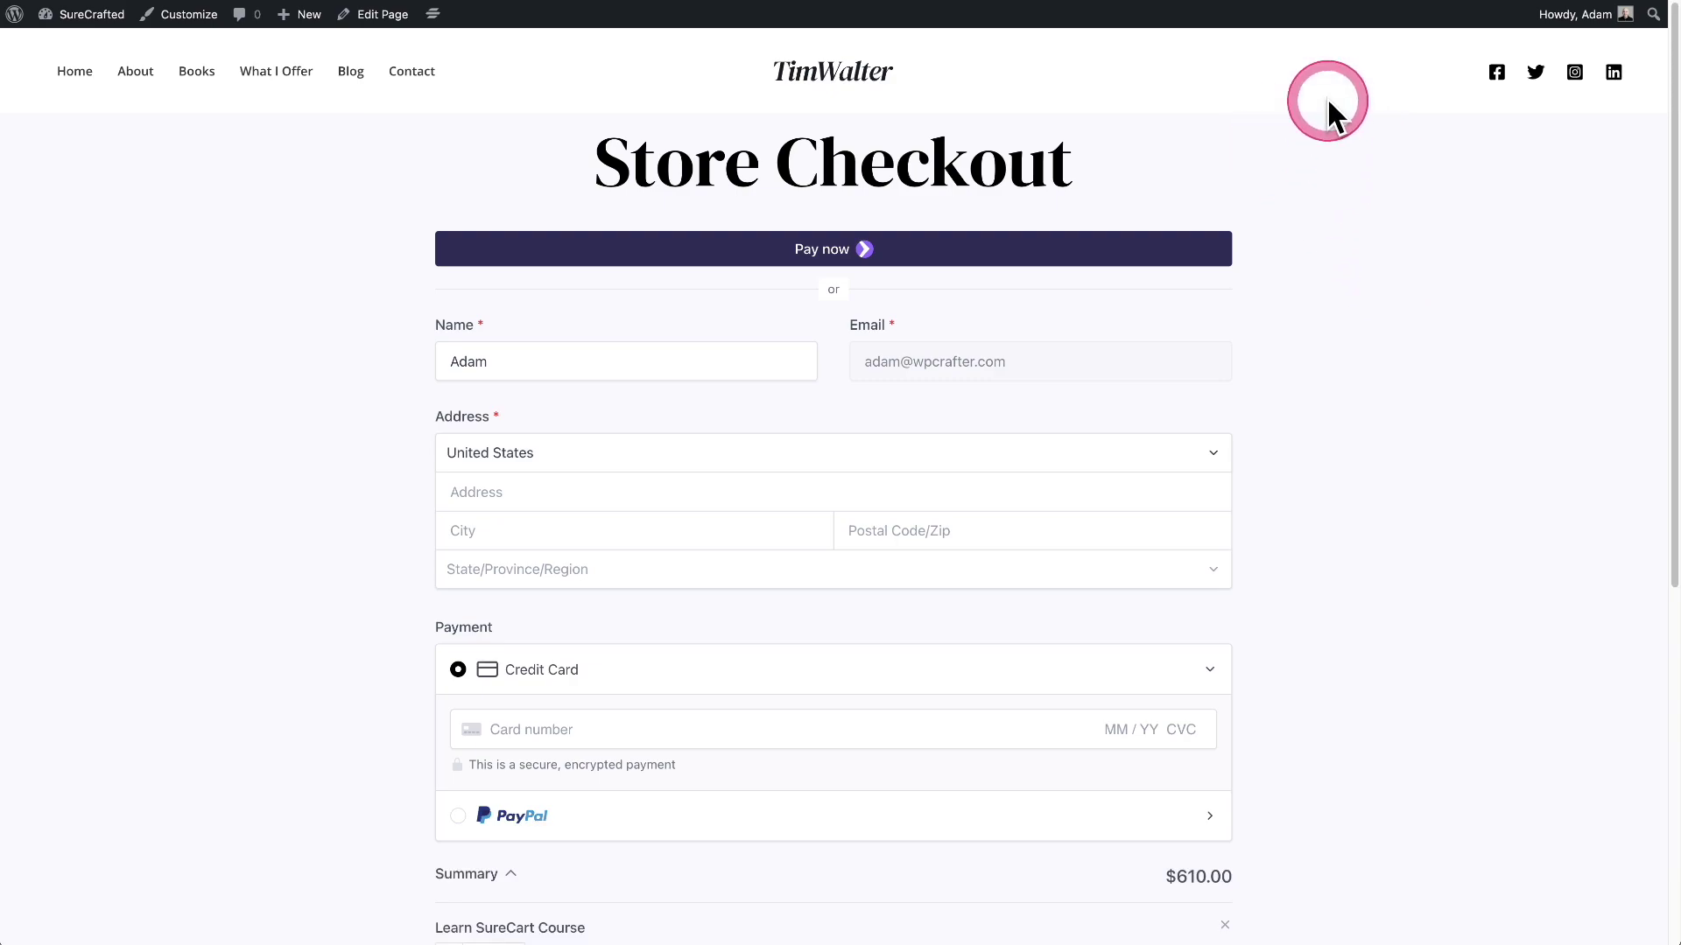
scroll(1384, 391, "down", 7)
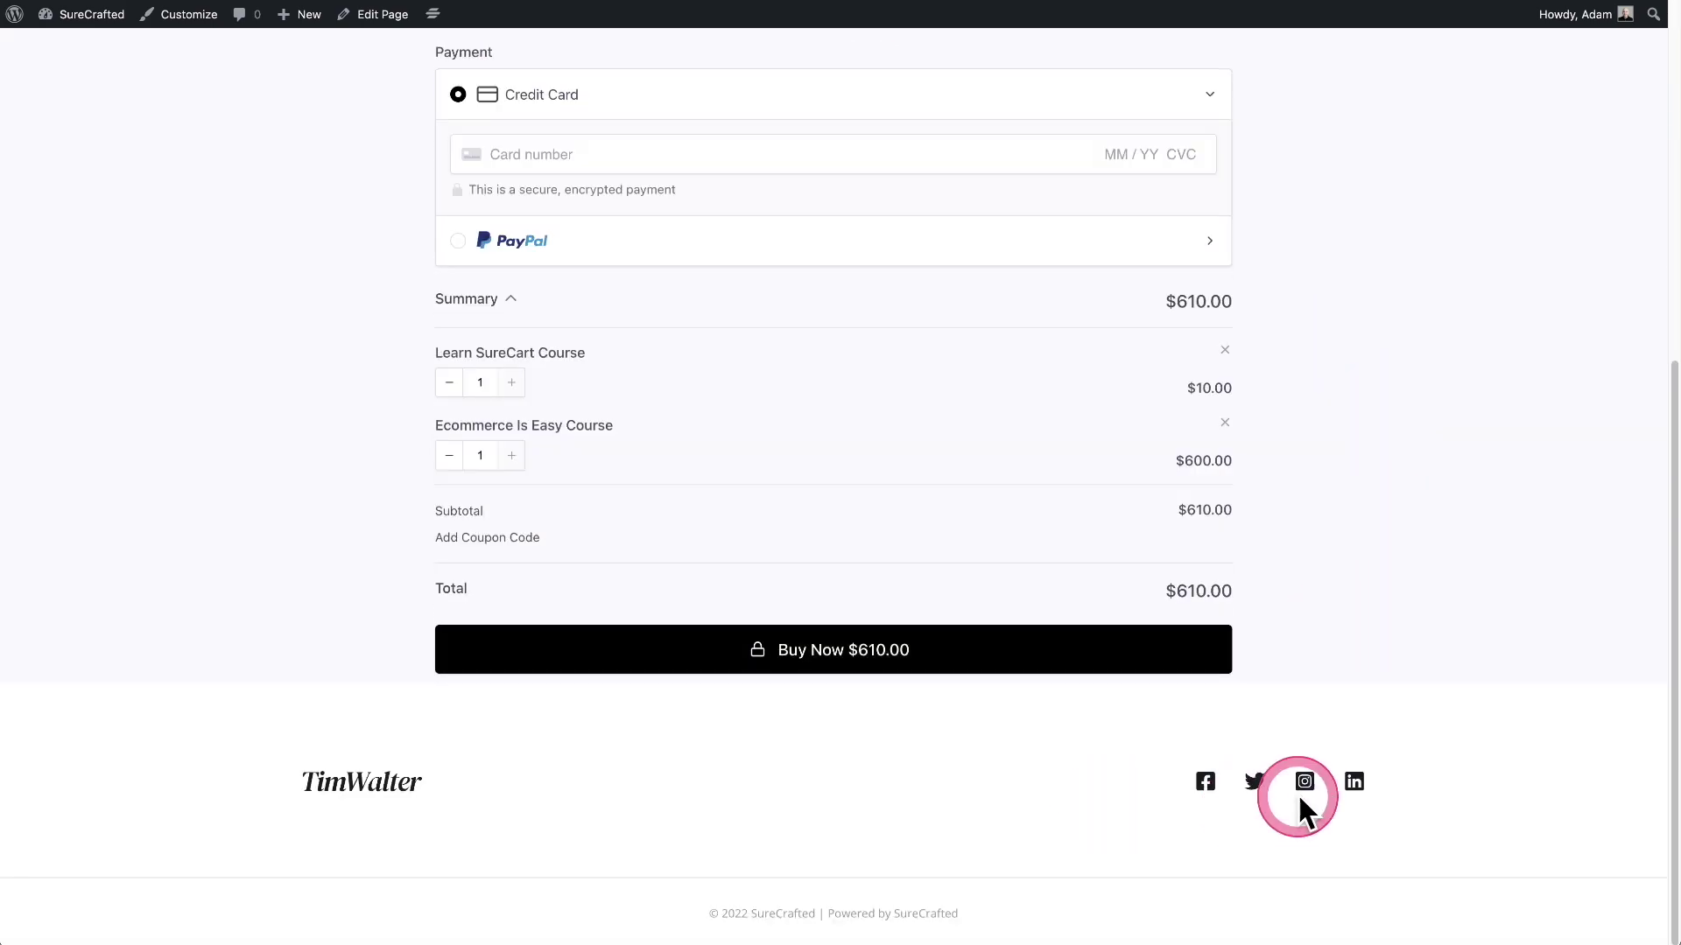
scroll(1362, 555, "up", 7)
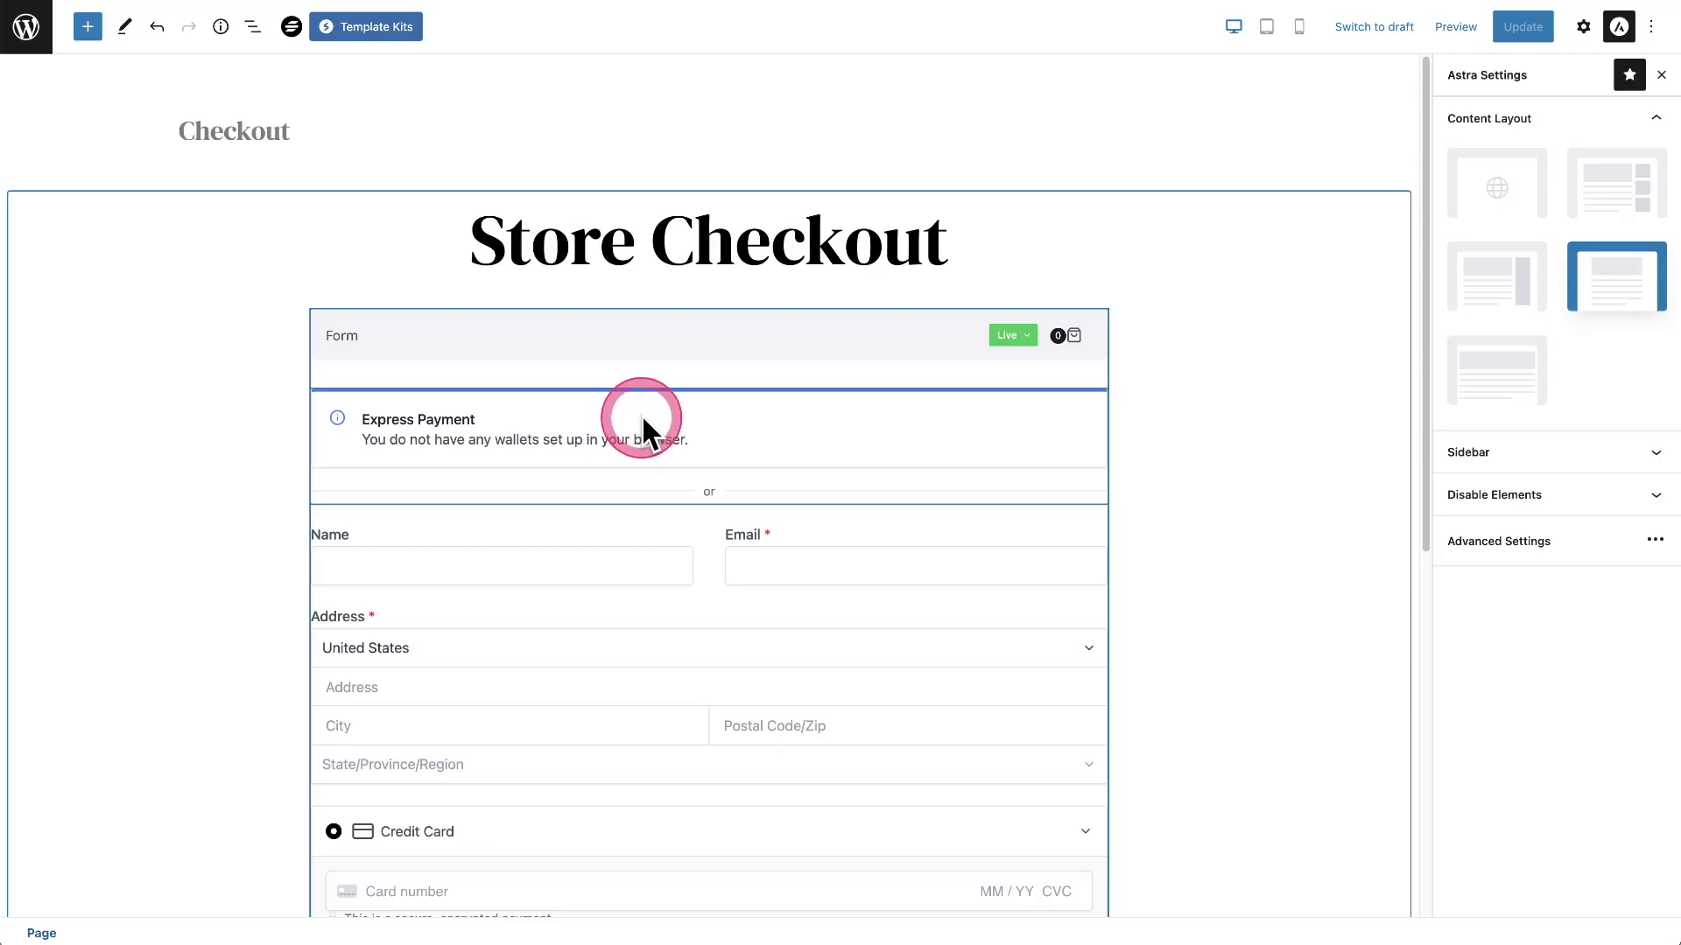
- Remove the Express Payment block from the checkout form in the page editor
left_click(642, 418)
left_click(478, 357)
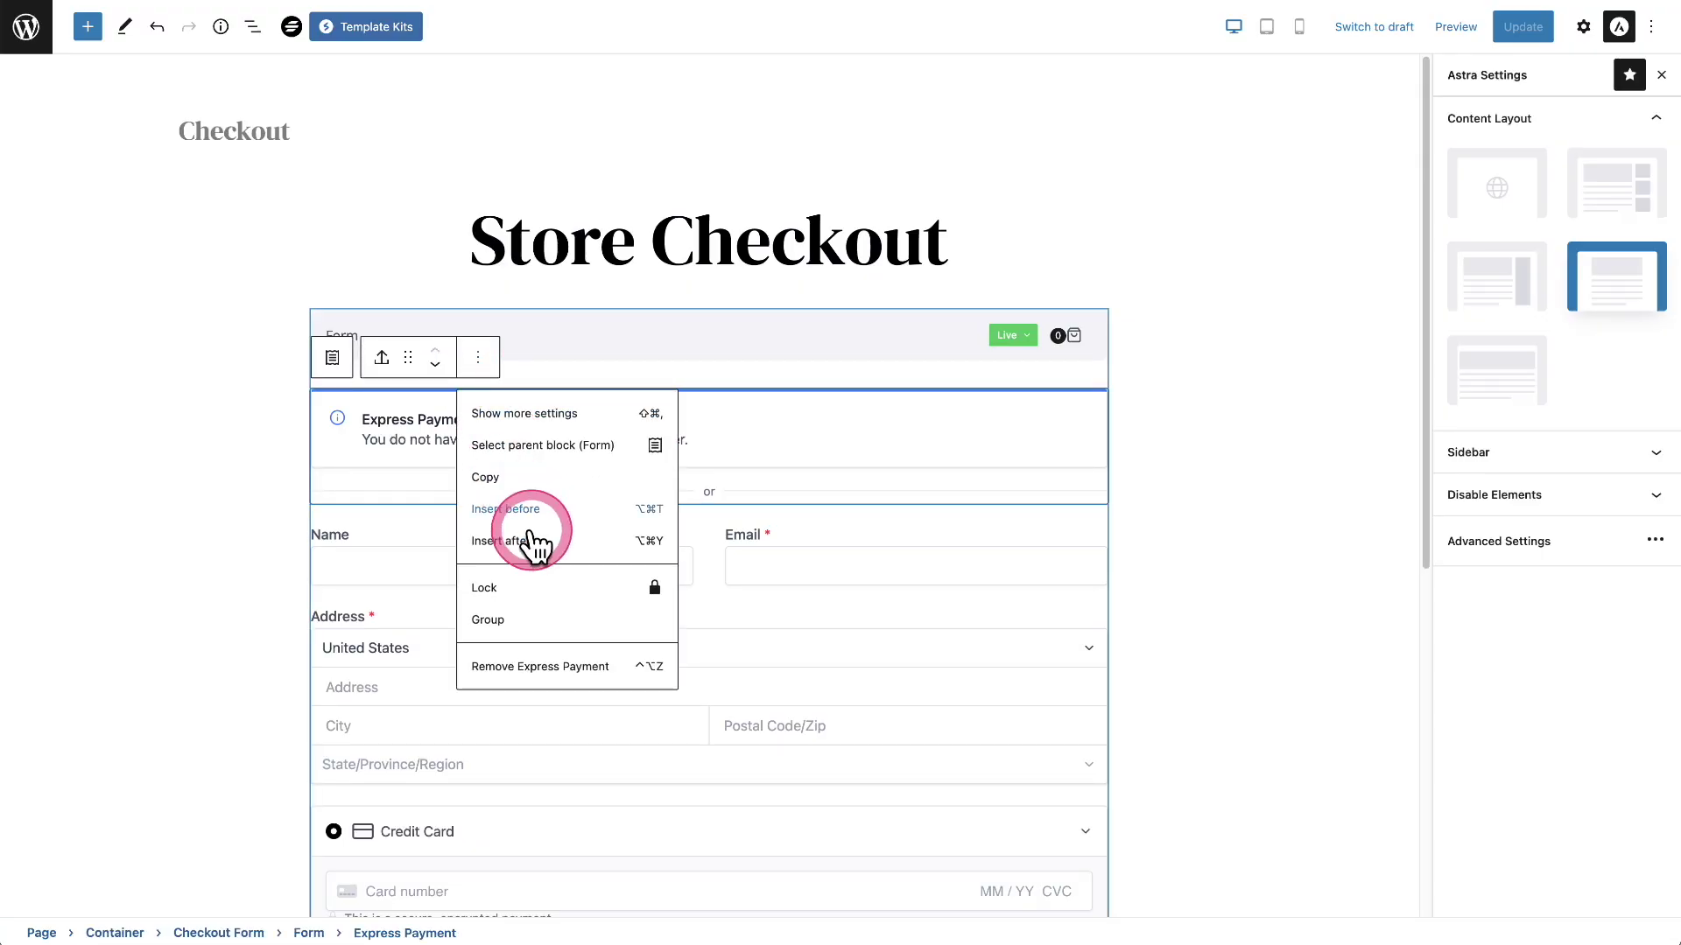
left_click(544, 666)
- Unlink the container's padding values and set its top and bottom padding to 80 px
left_click(152, 303)
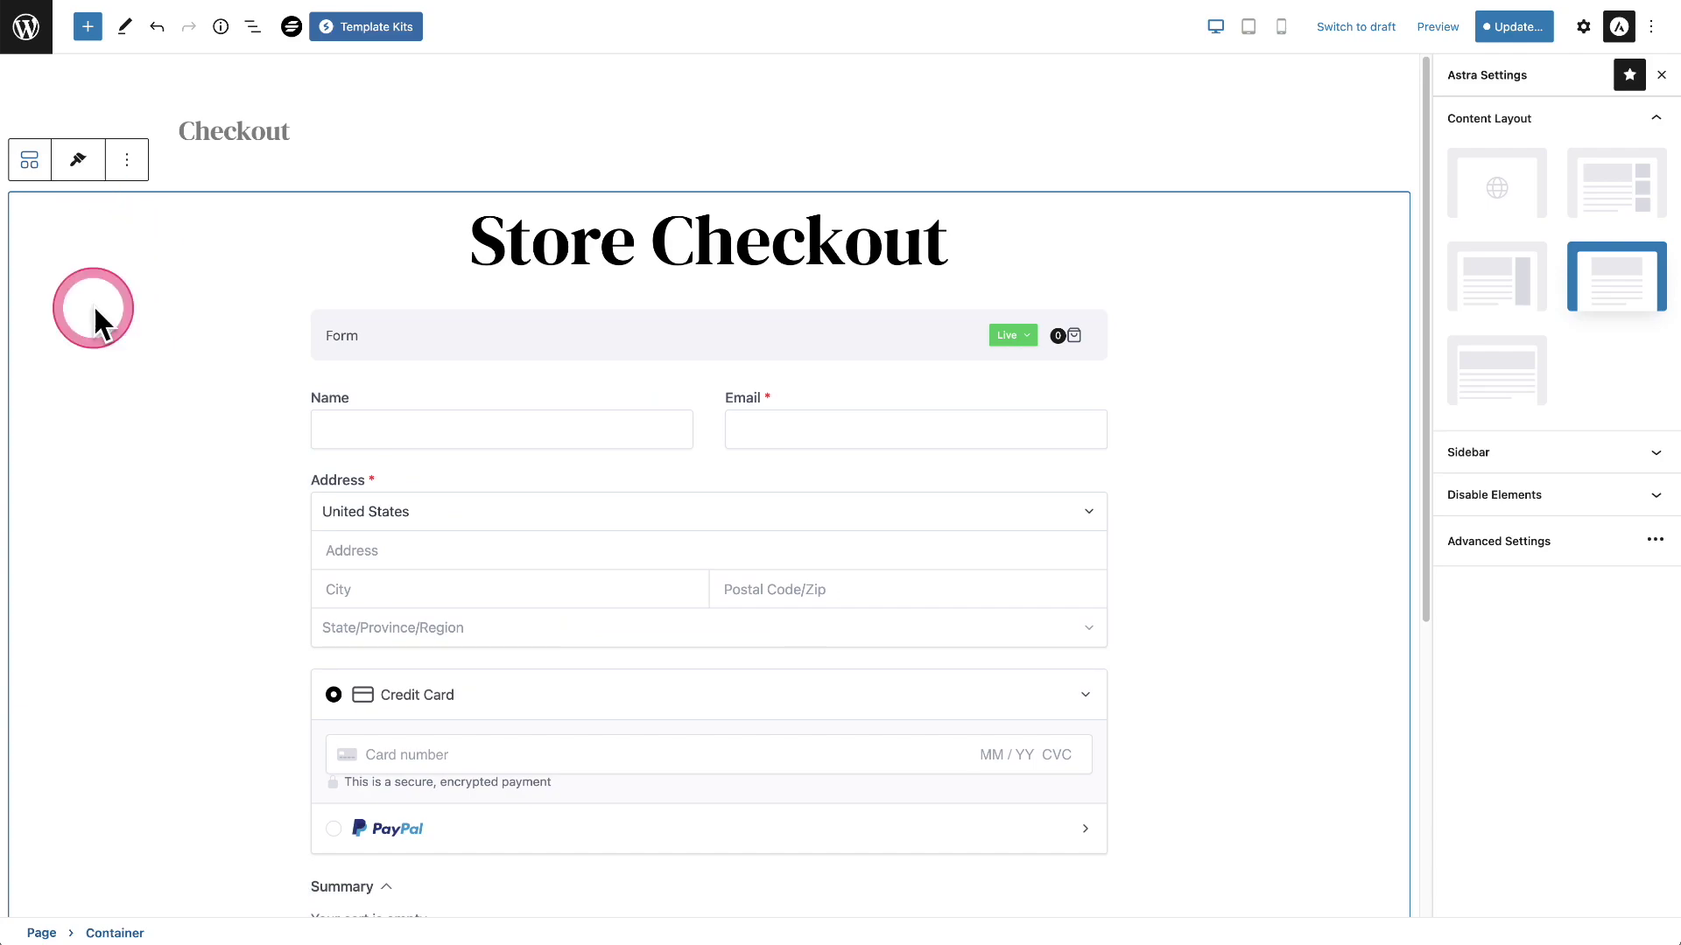
left_click(1584, 30)
left_click(1561, 210)
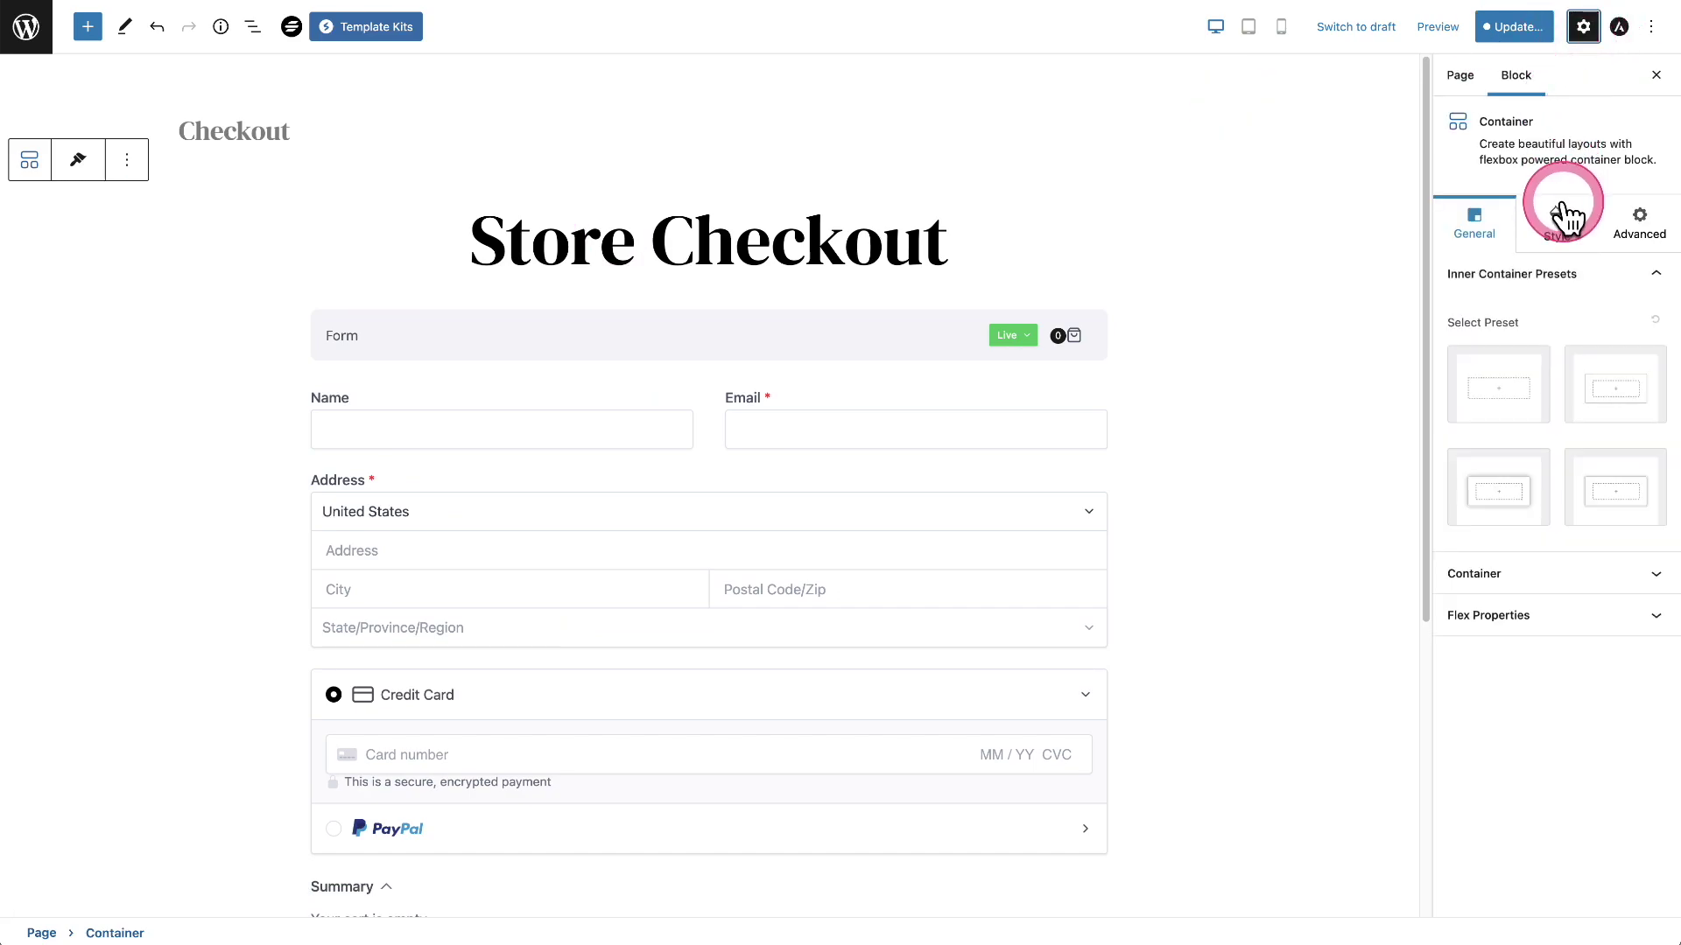
left_click(1556, 224)
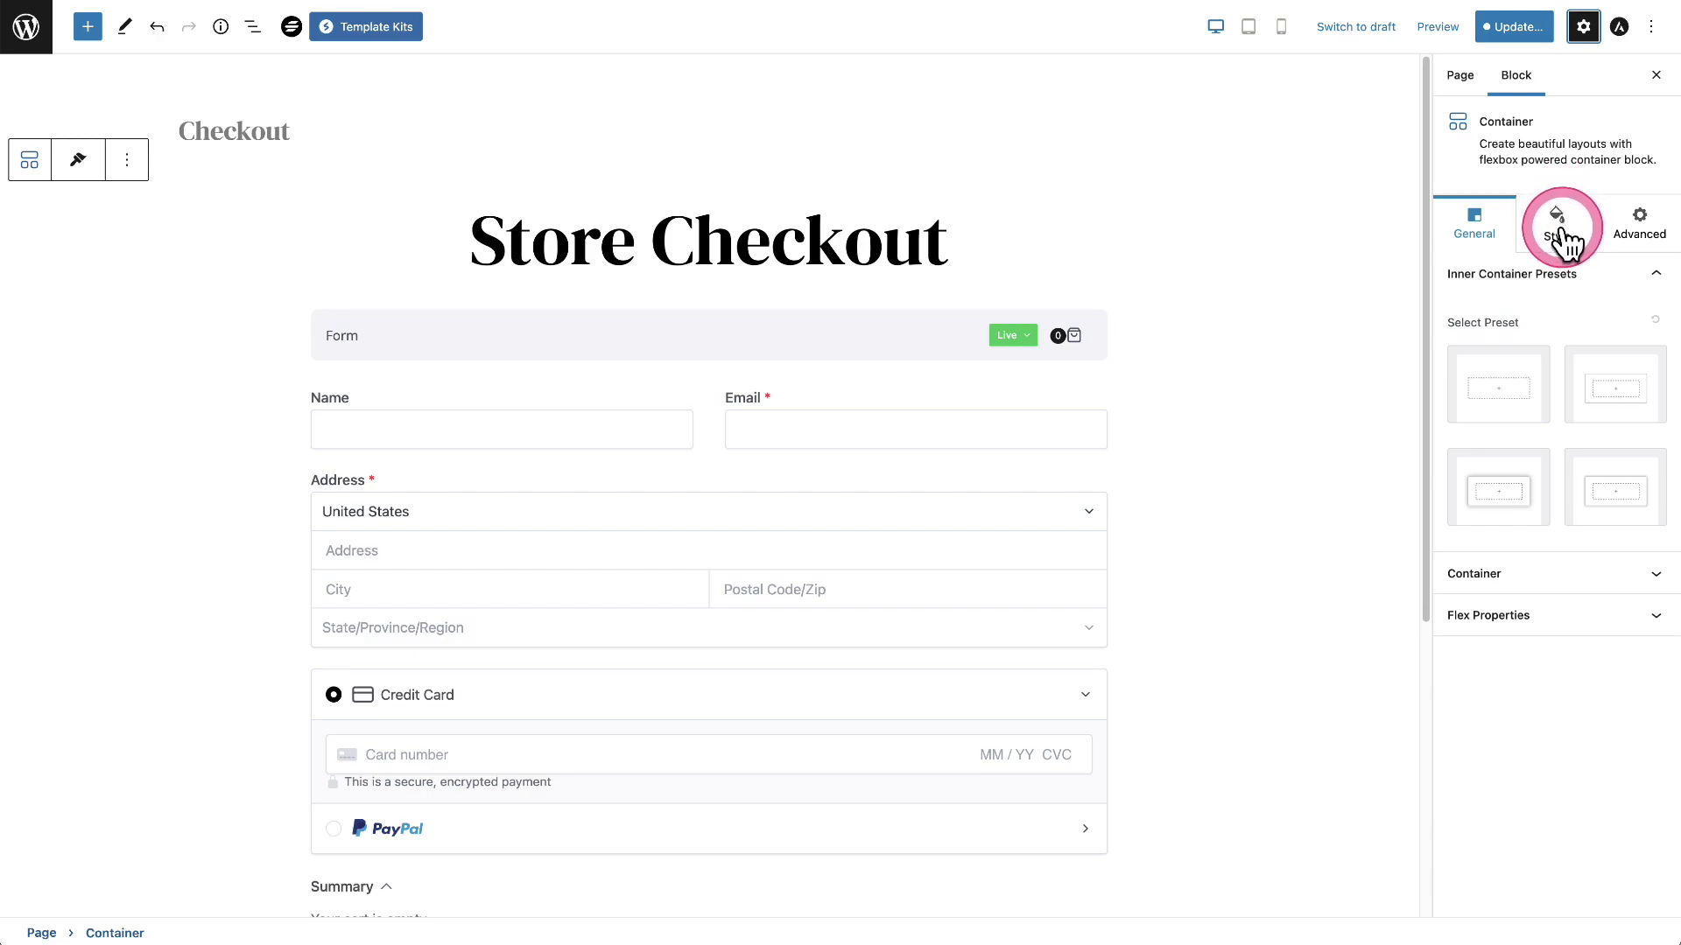
left_click(1521, 479)
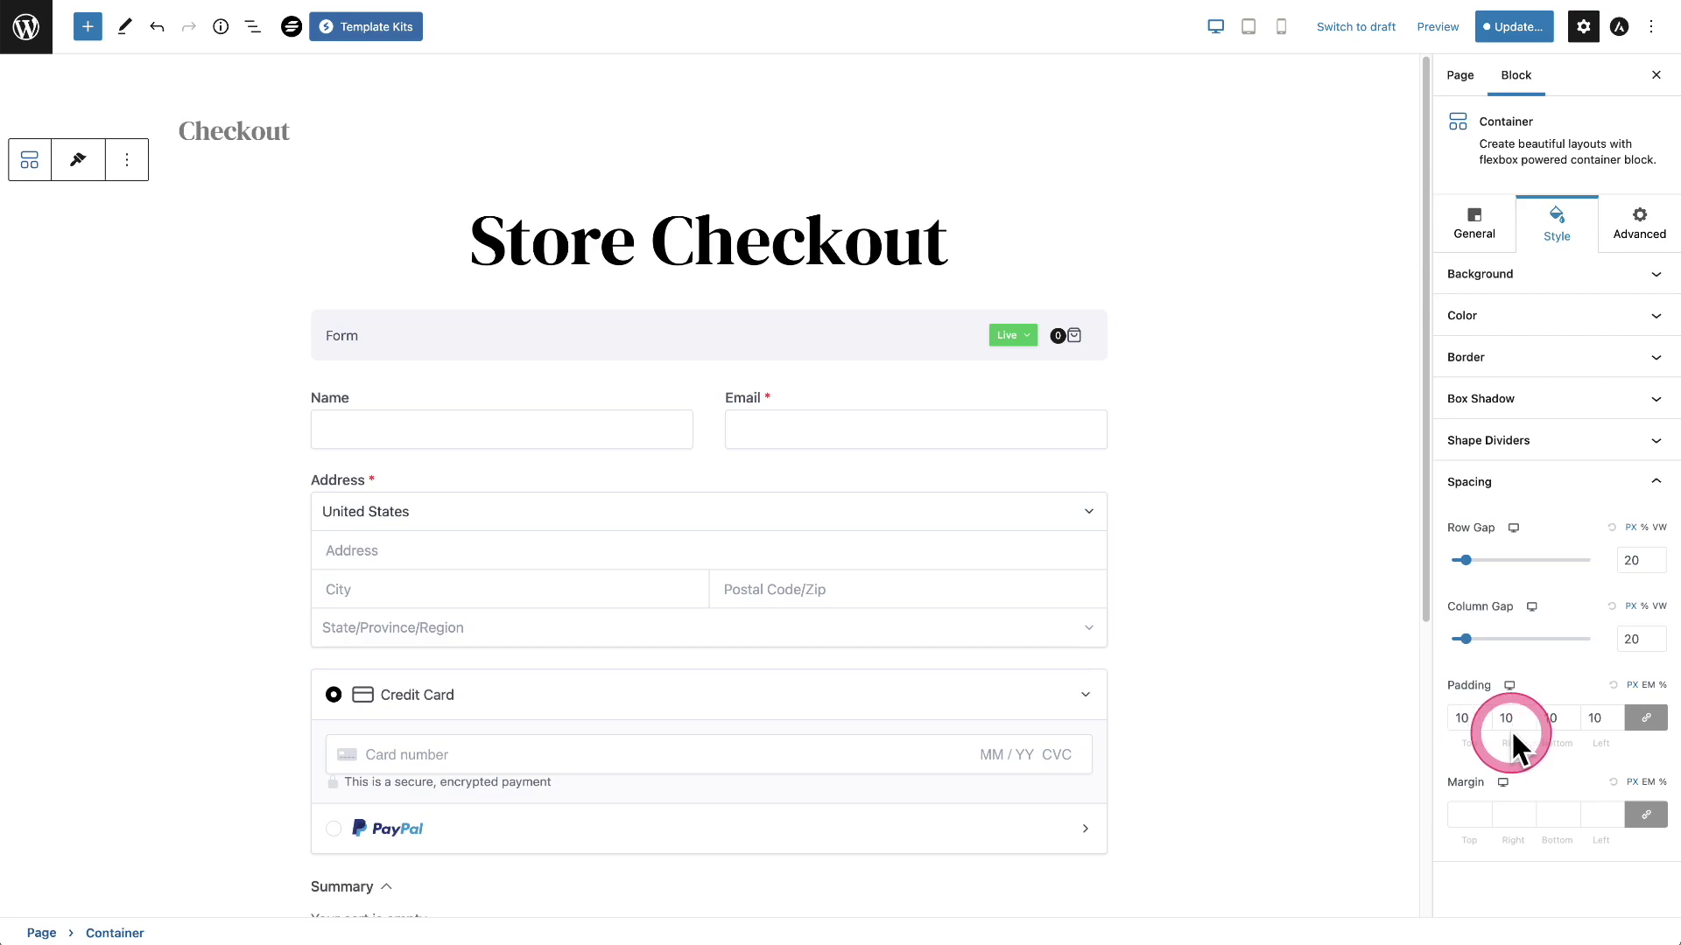
left_click(1651, 725)
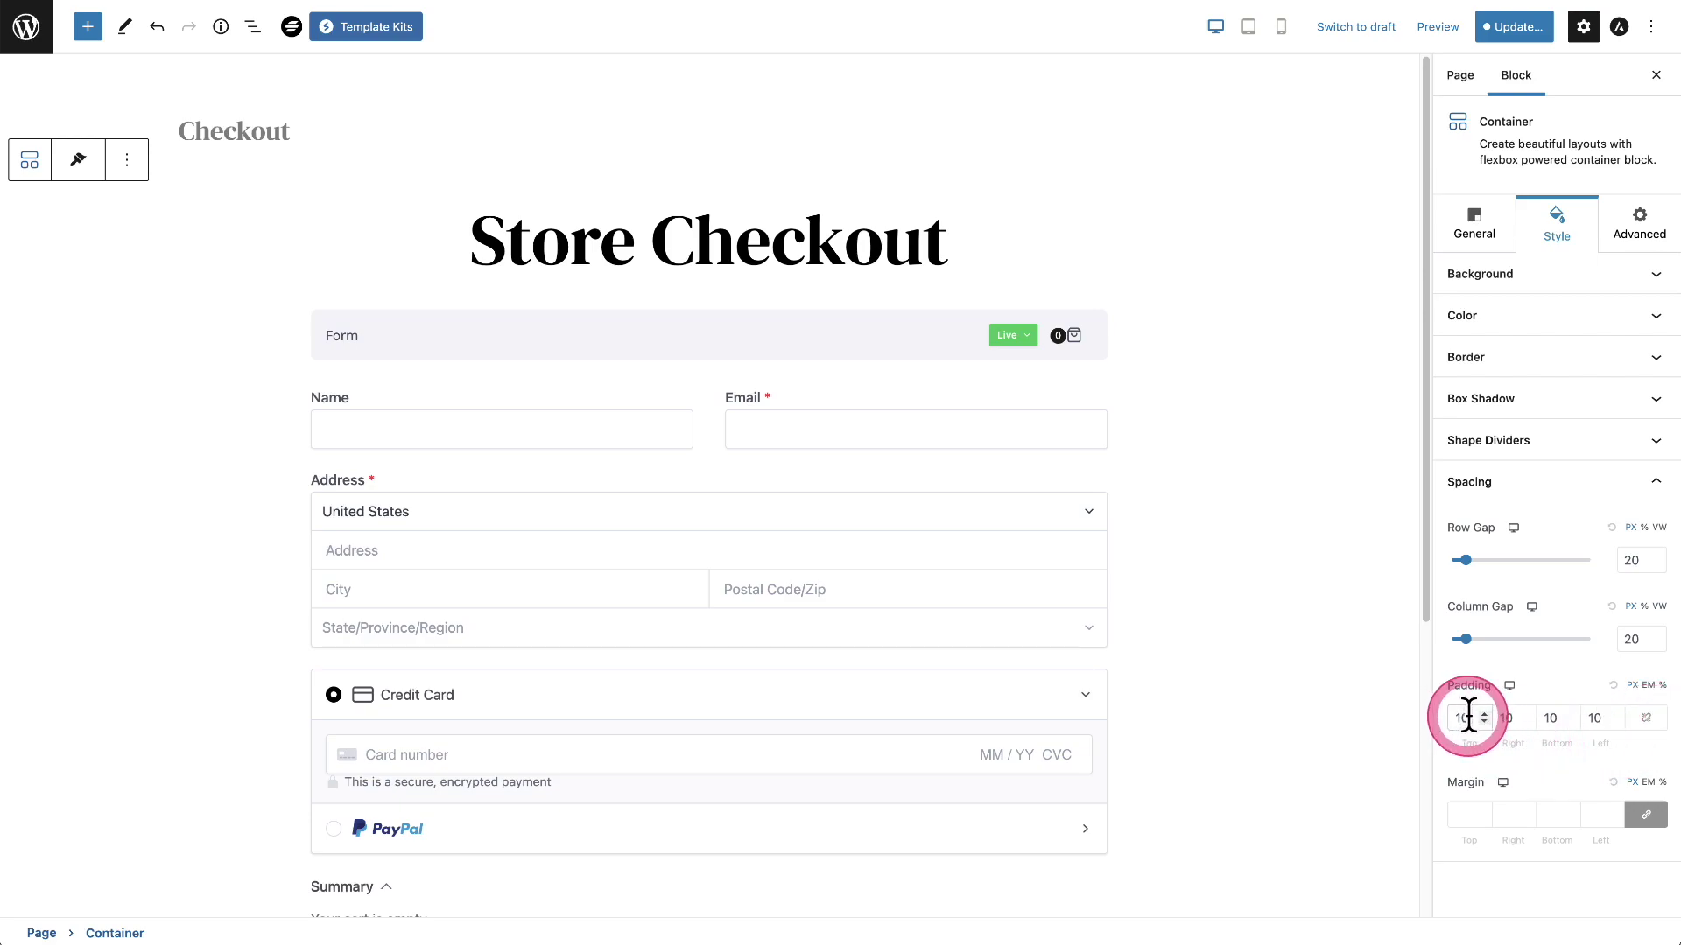
left_click_drag(1465, 718, 1444, 716)
type("80")
left_click_drag(1569, 732, 1531, 716)
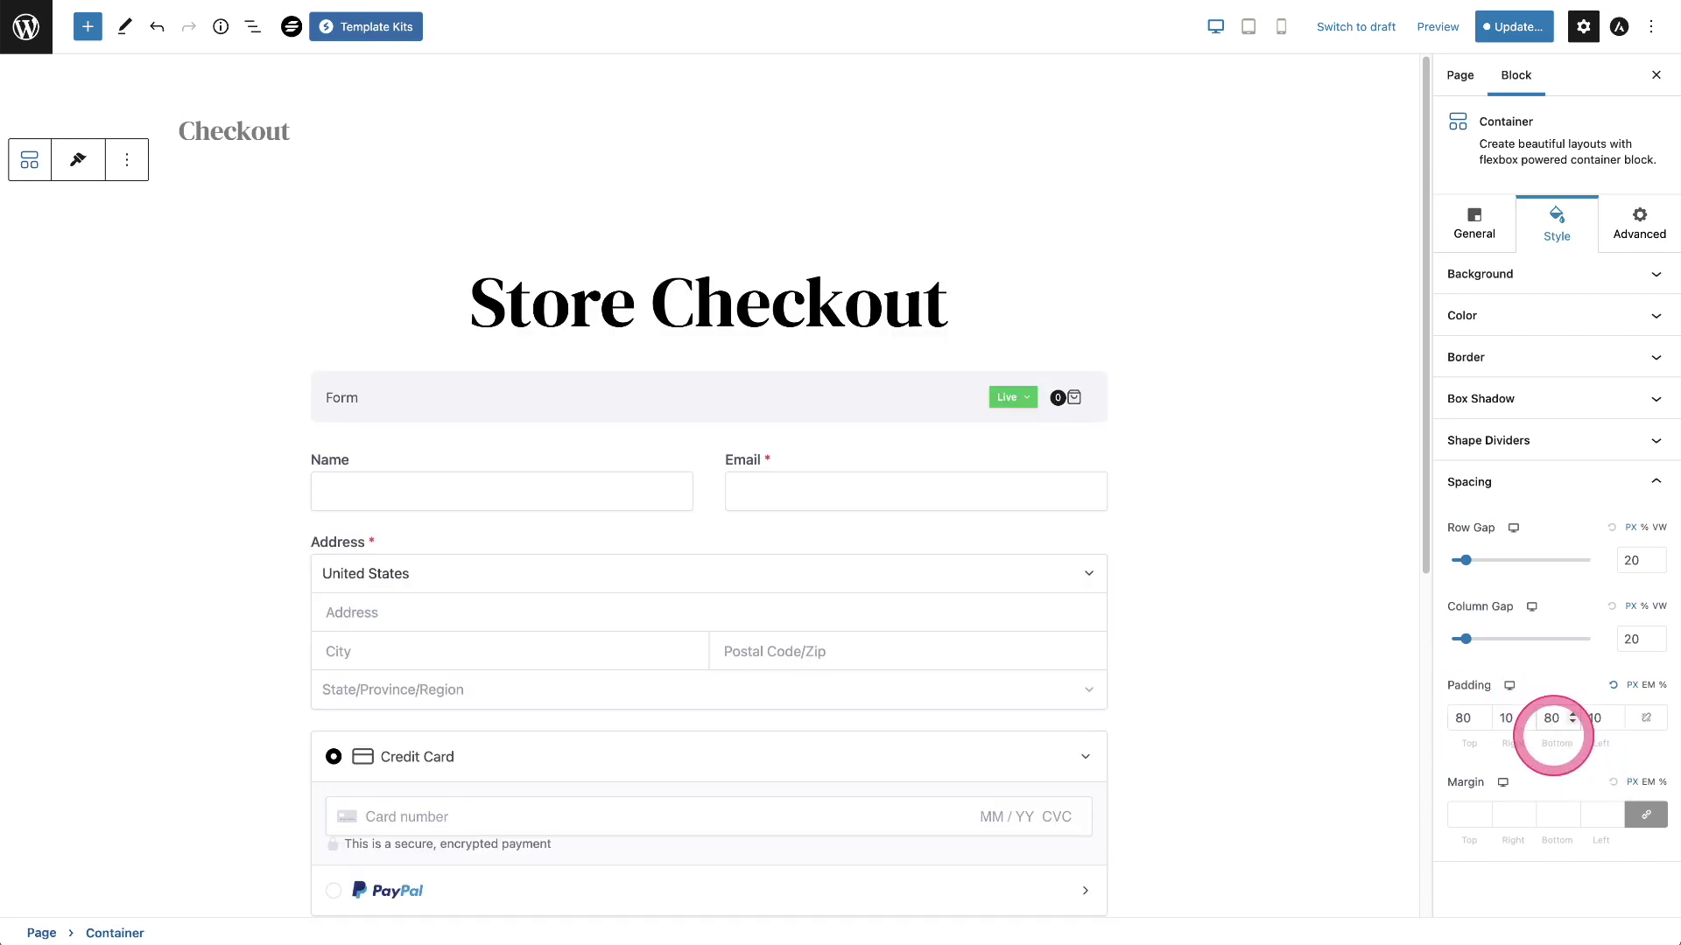
- Update the Checkout page and review the spacing around the heading and the Buy Now button on the live page
left_click(1512, 28)
left_click(1510, 33)
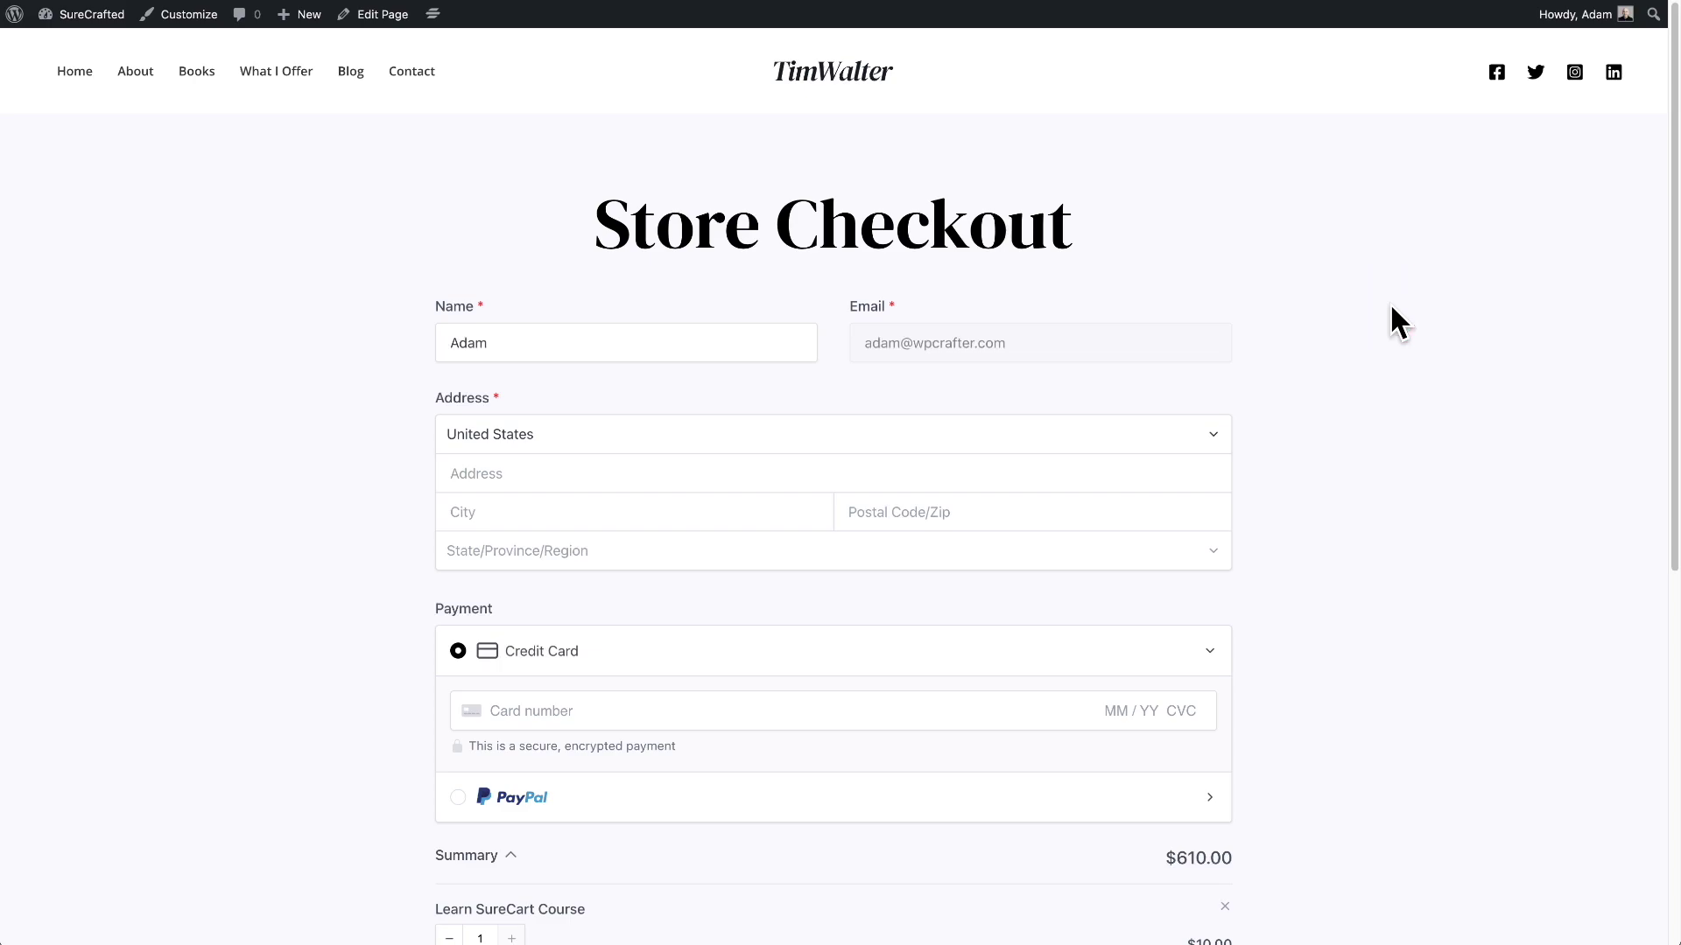
left_click_drag(608, 229, 1199, 238)
left_click(1197, 234)
scroll(1366, 412, "down", 3)
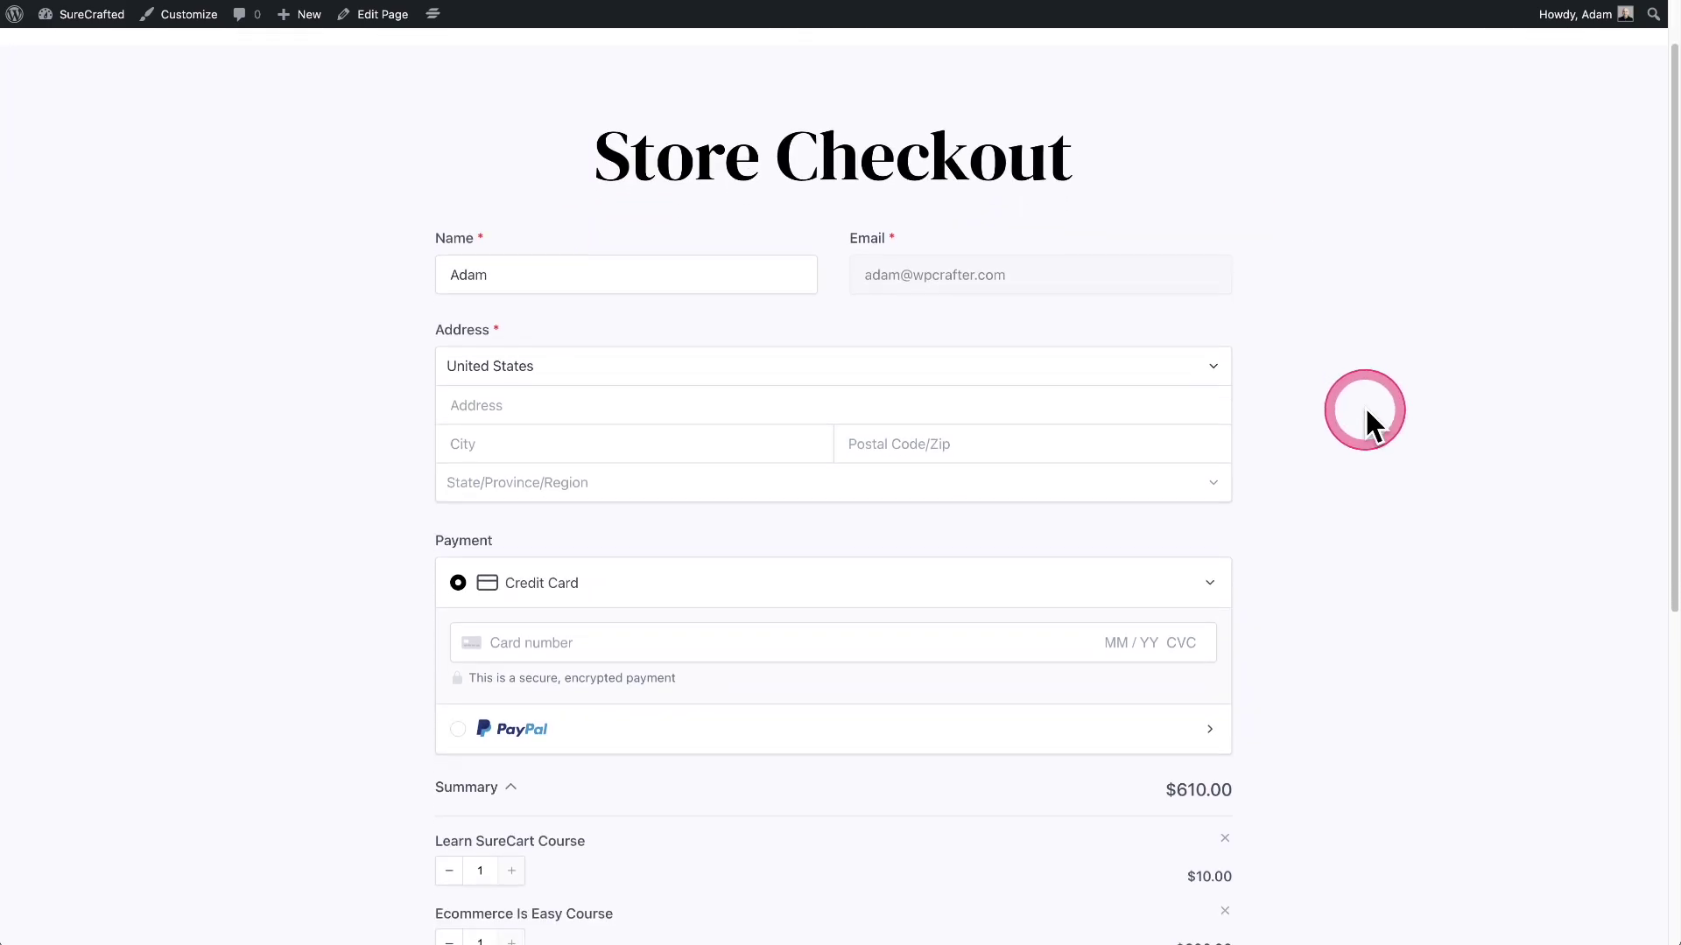
scroll(1366, 411, "down", 5)
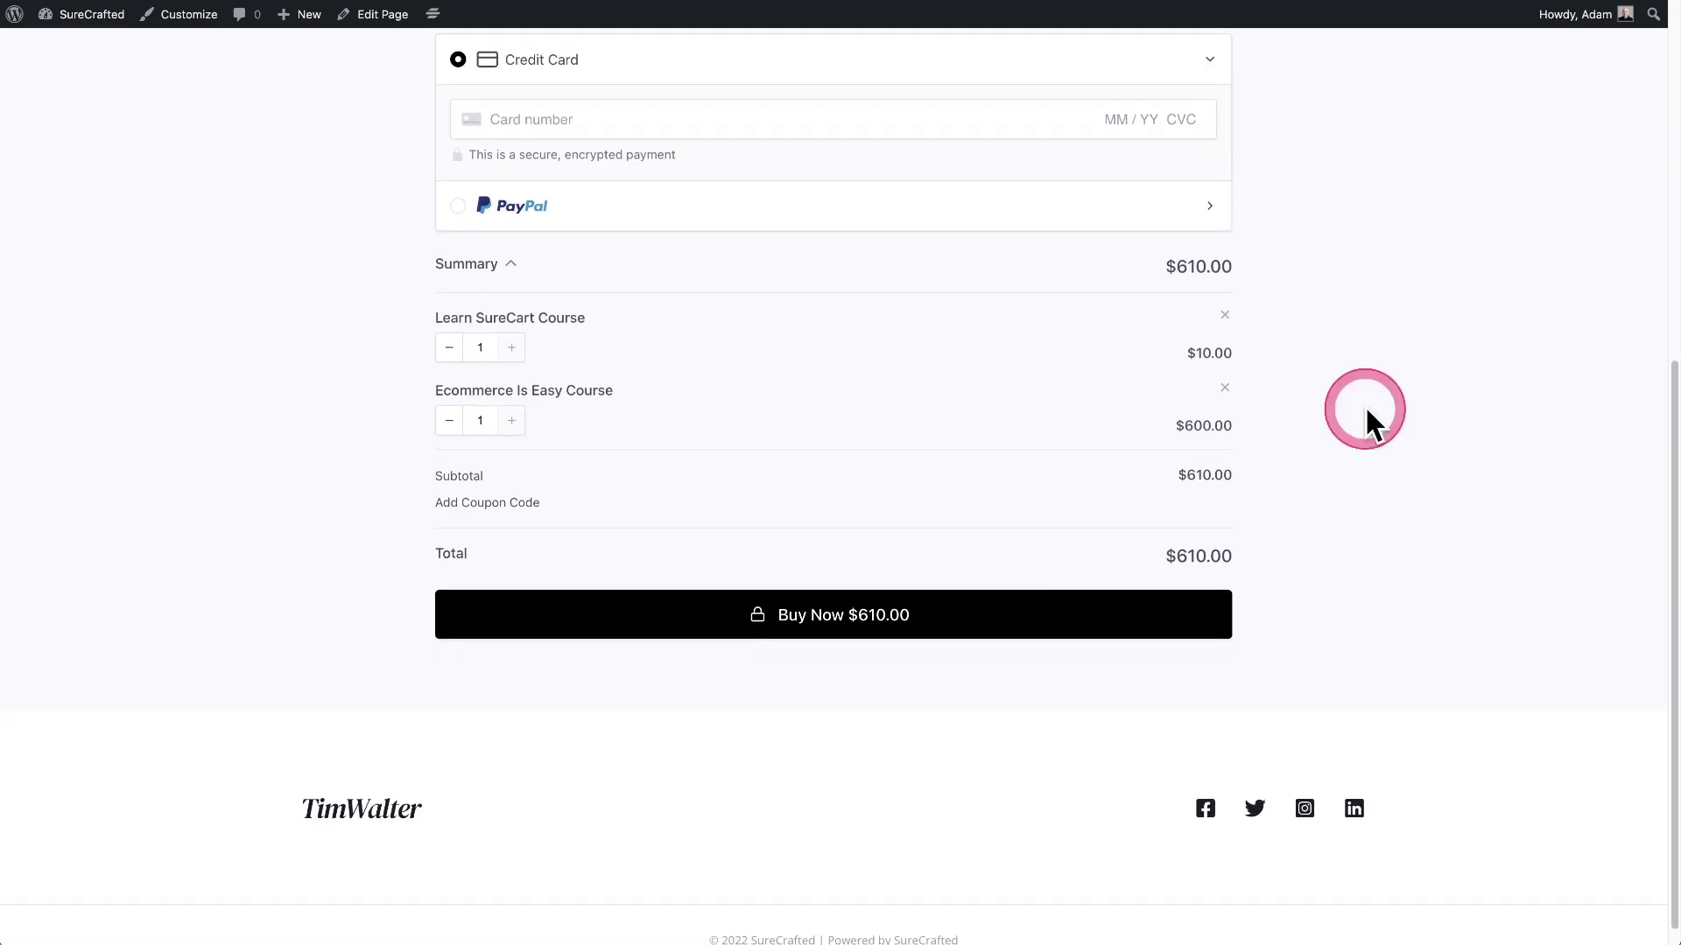
scroll(1363, 406, "up", 2)
scroll(1364, 406, "down", 2)
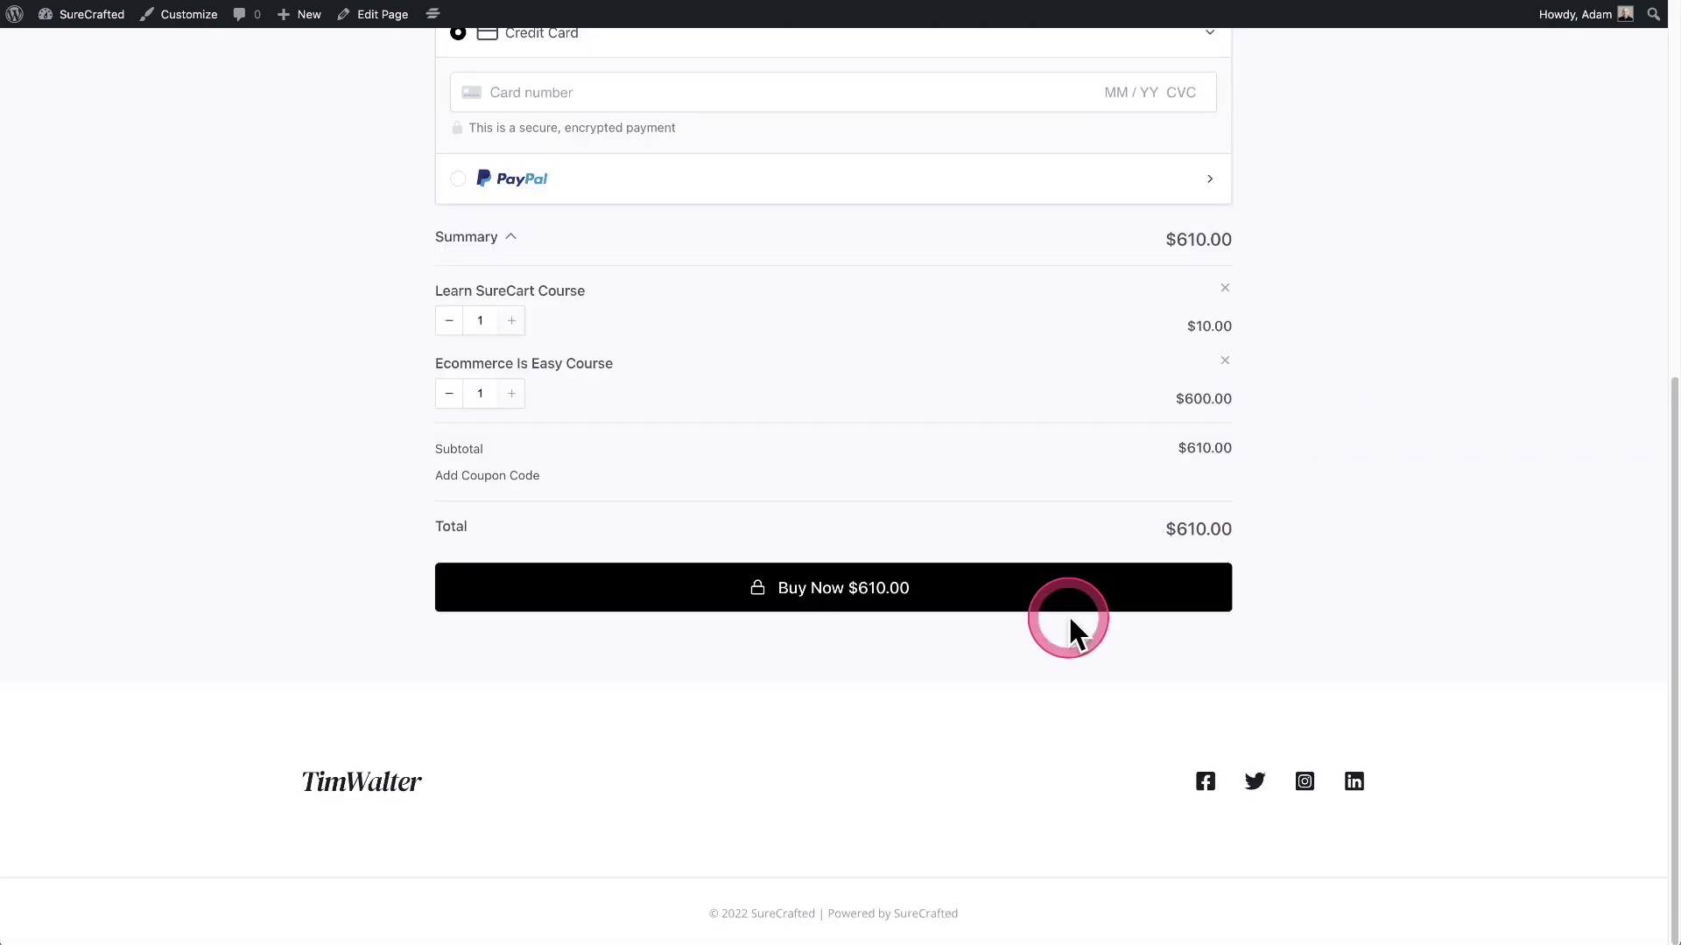
scroll(1331, 507, "up", 7)
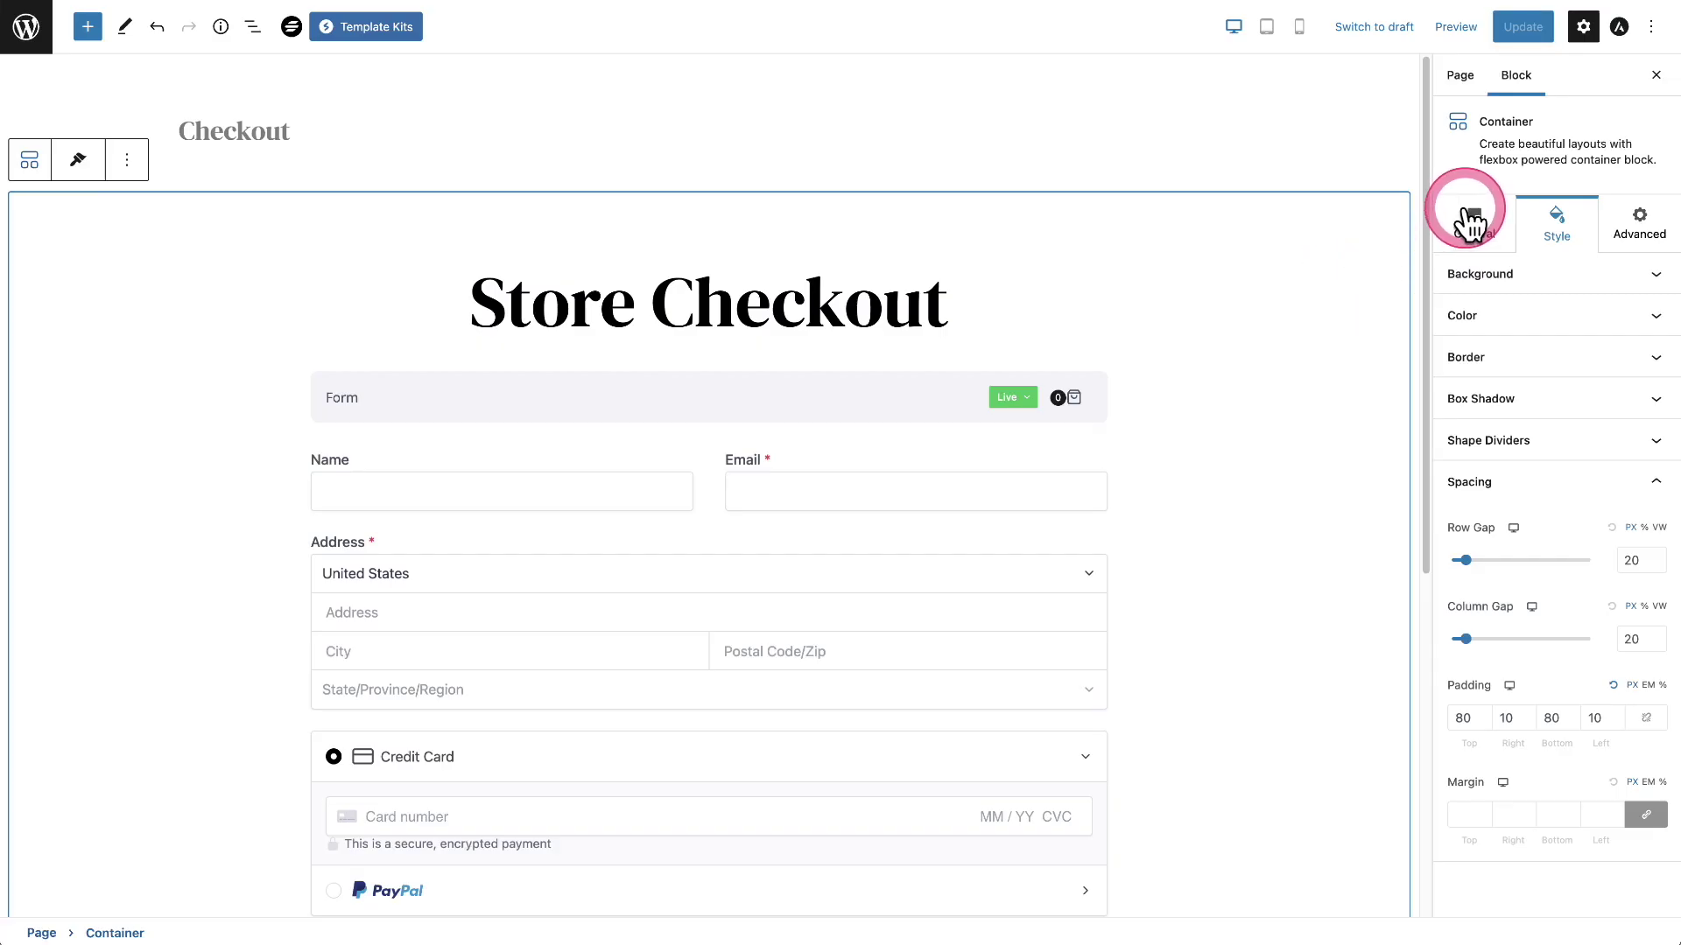
- Set the container's content box width to 700 px
left_click(1477, 227)
left_click(1546, 574)
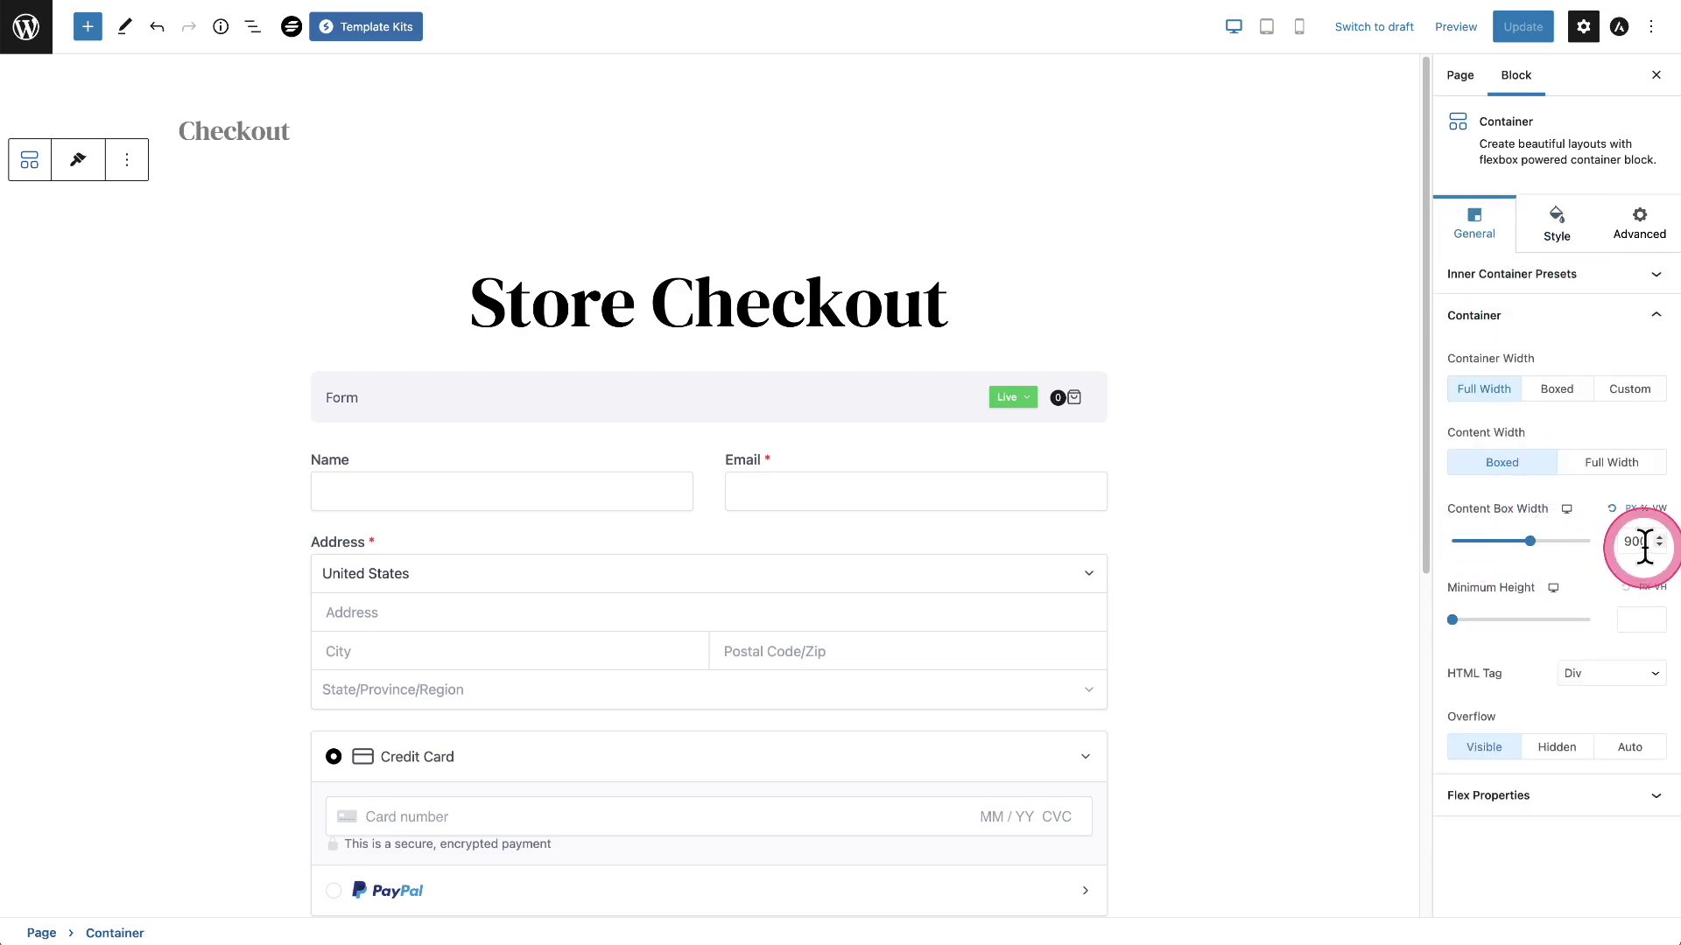
left_click_drag(1630, 541, 1621, 540)
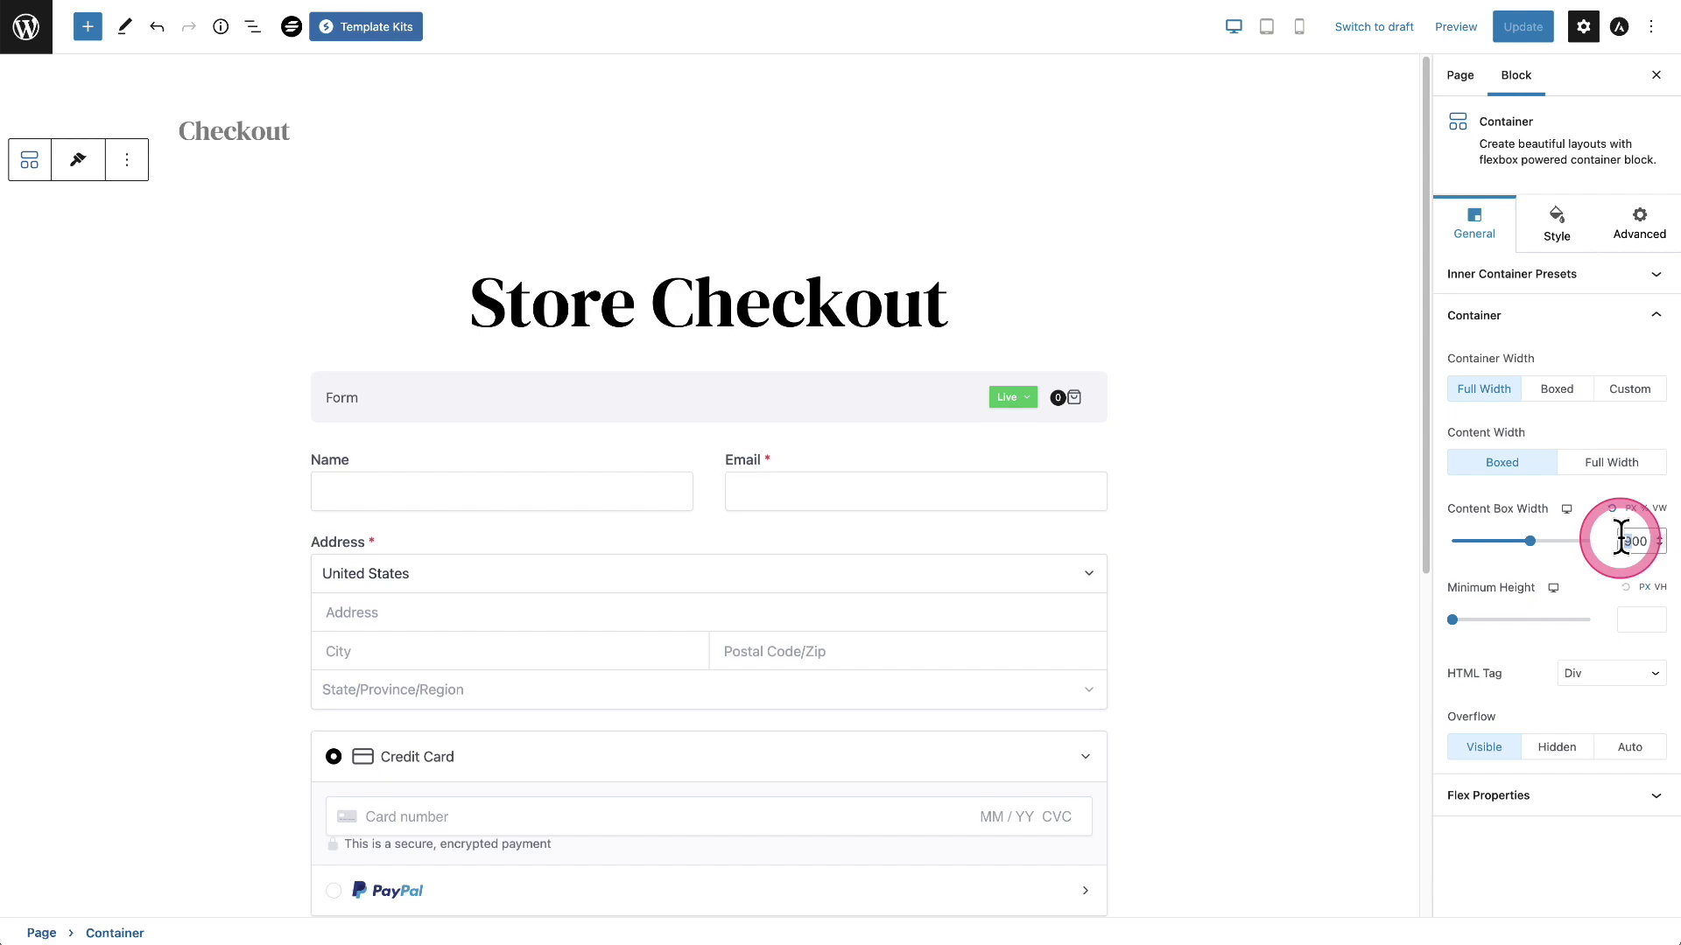
type("7")
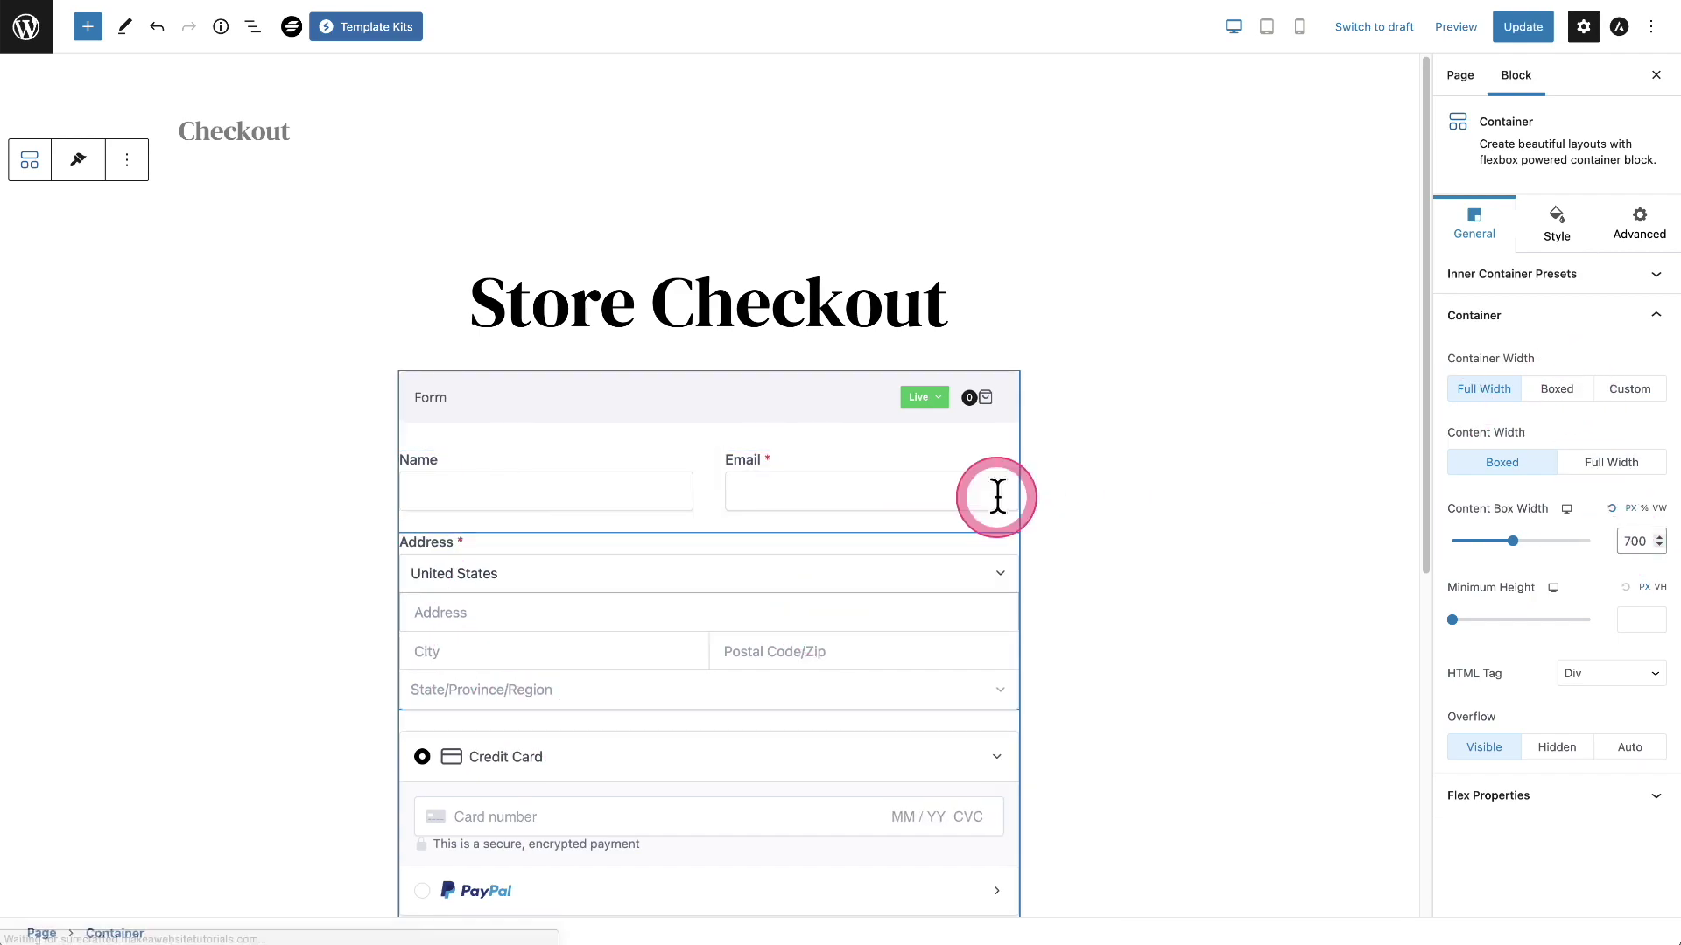
- Update the Checkout page and review the narrower form on the live page
left_click(1520, 27)
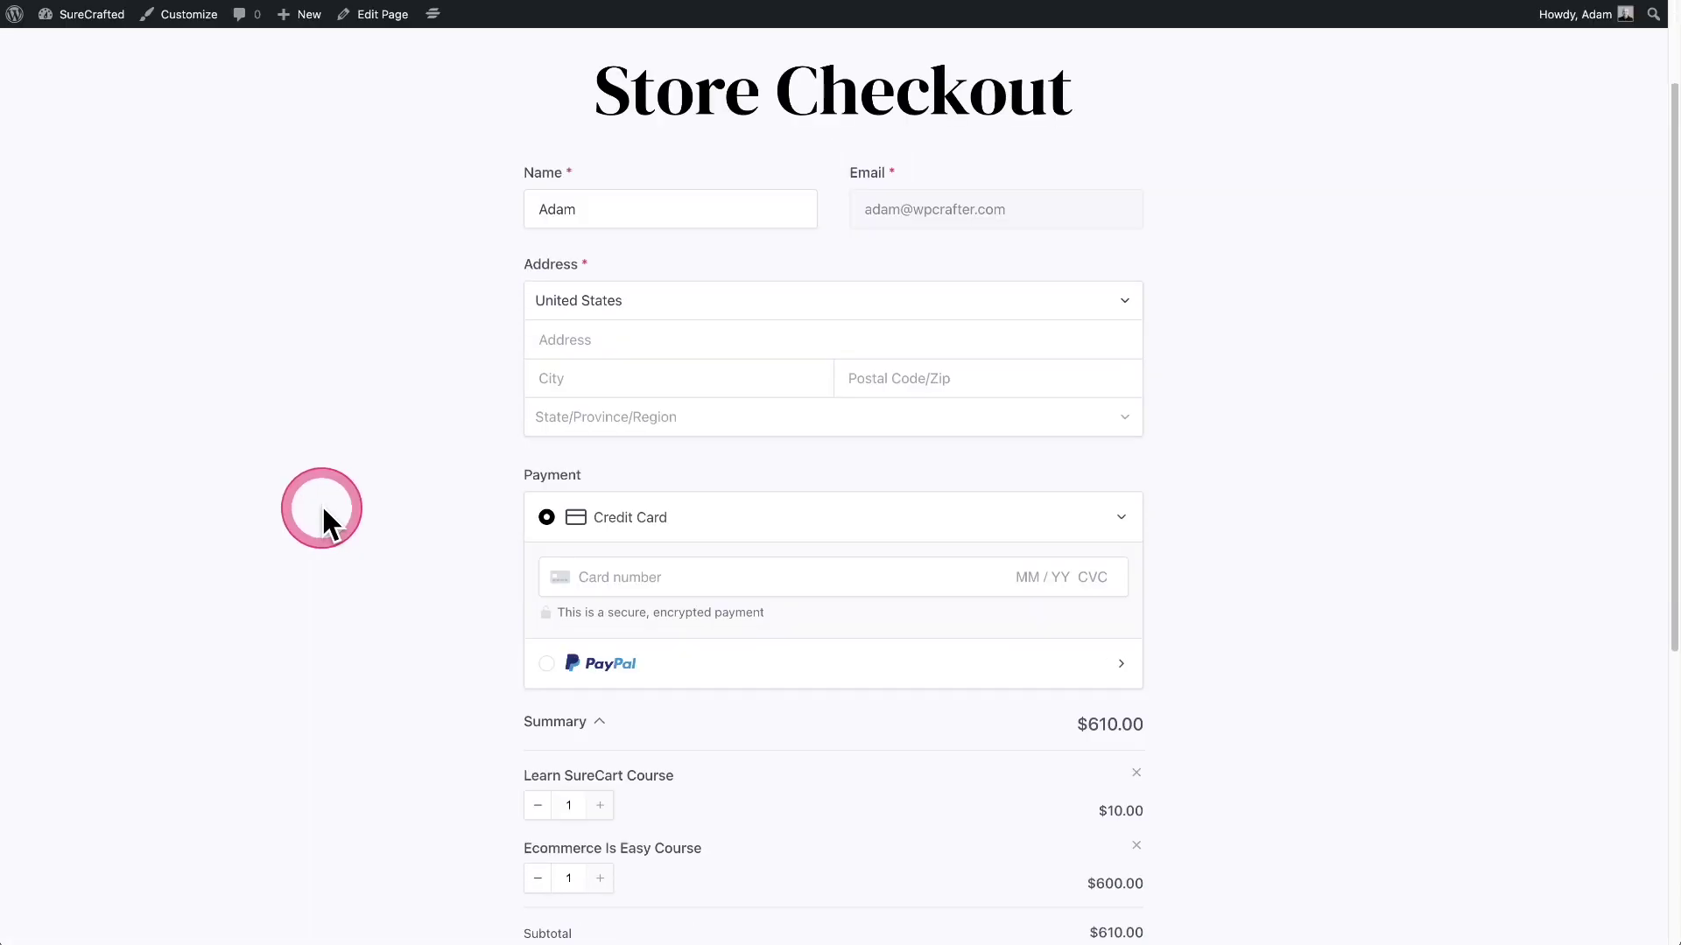
scroll(322, 506, "down", 5)
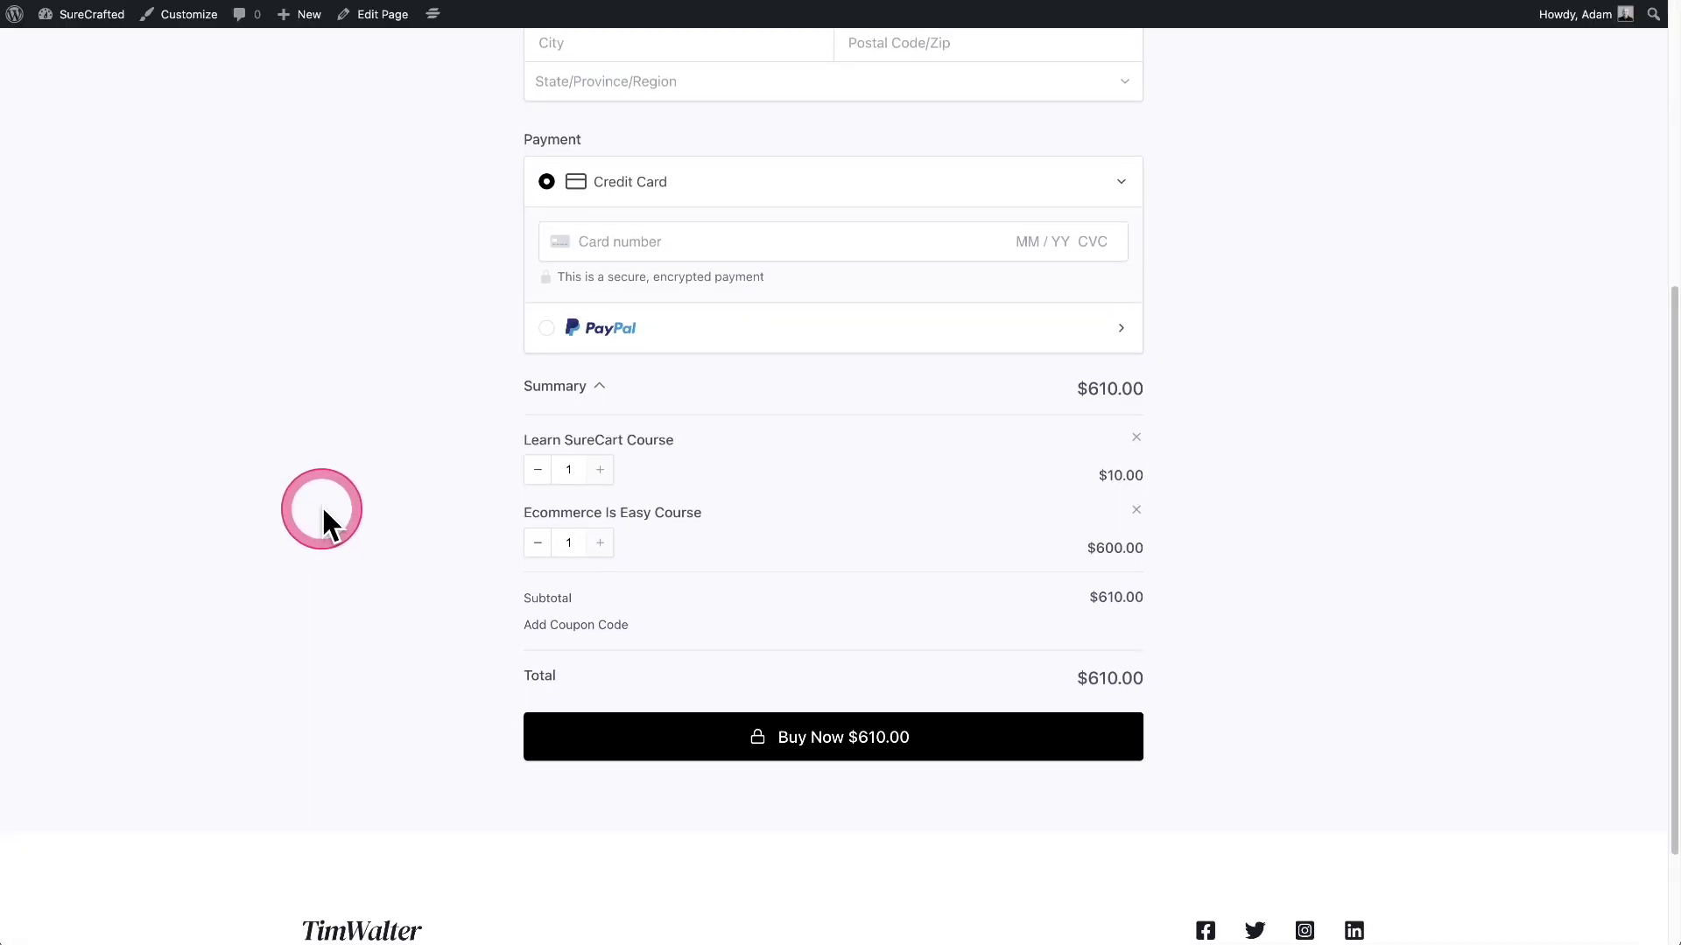
scroll(323, 510, "up", 6)
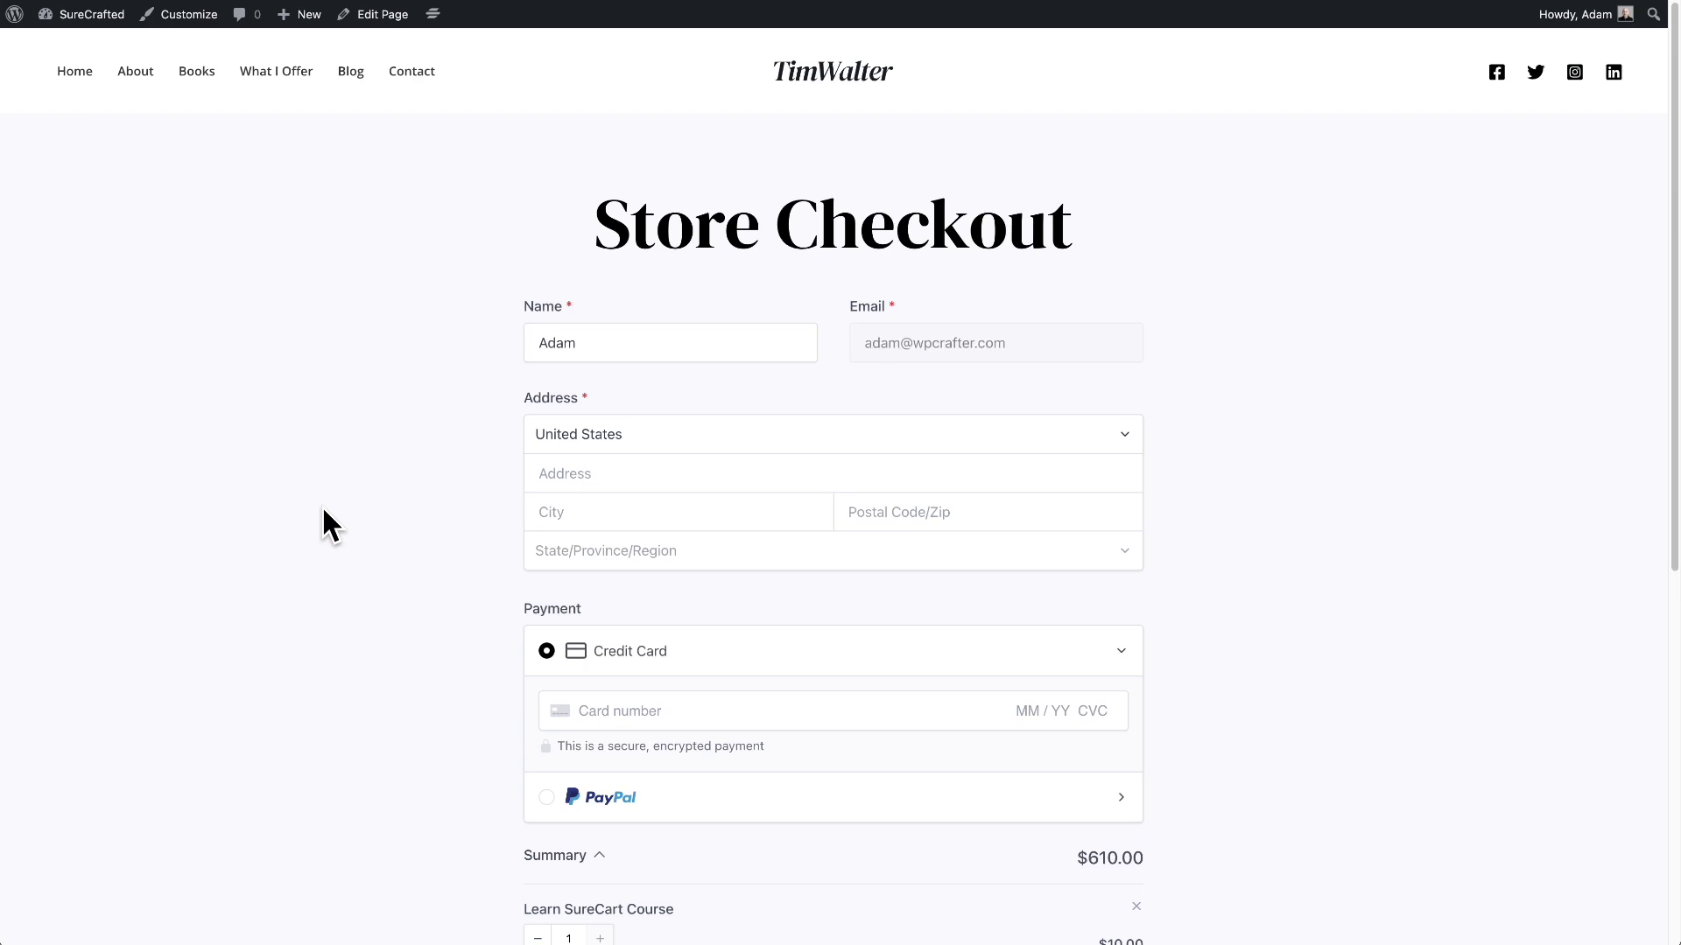
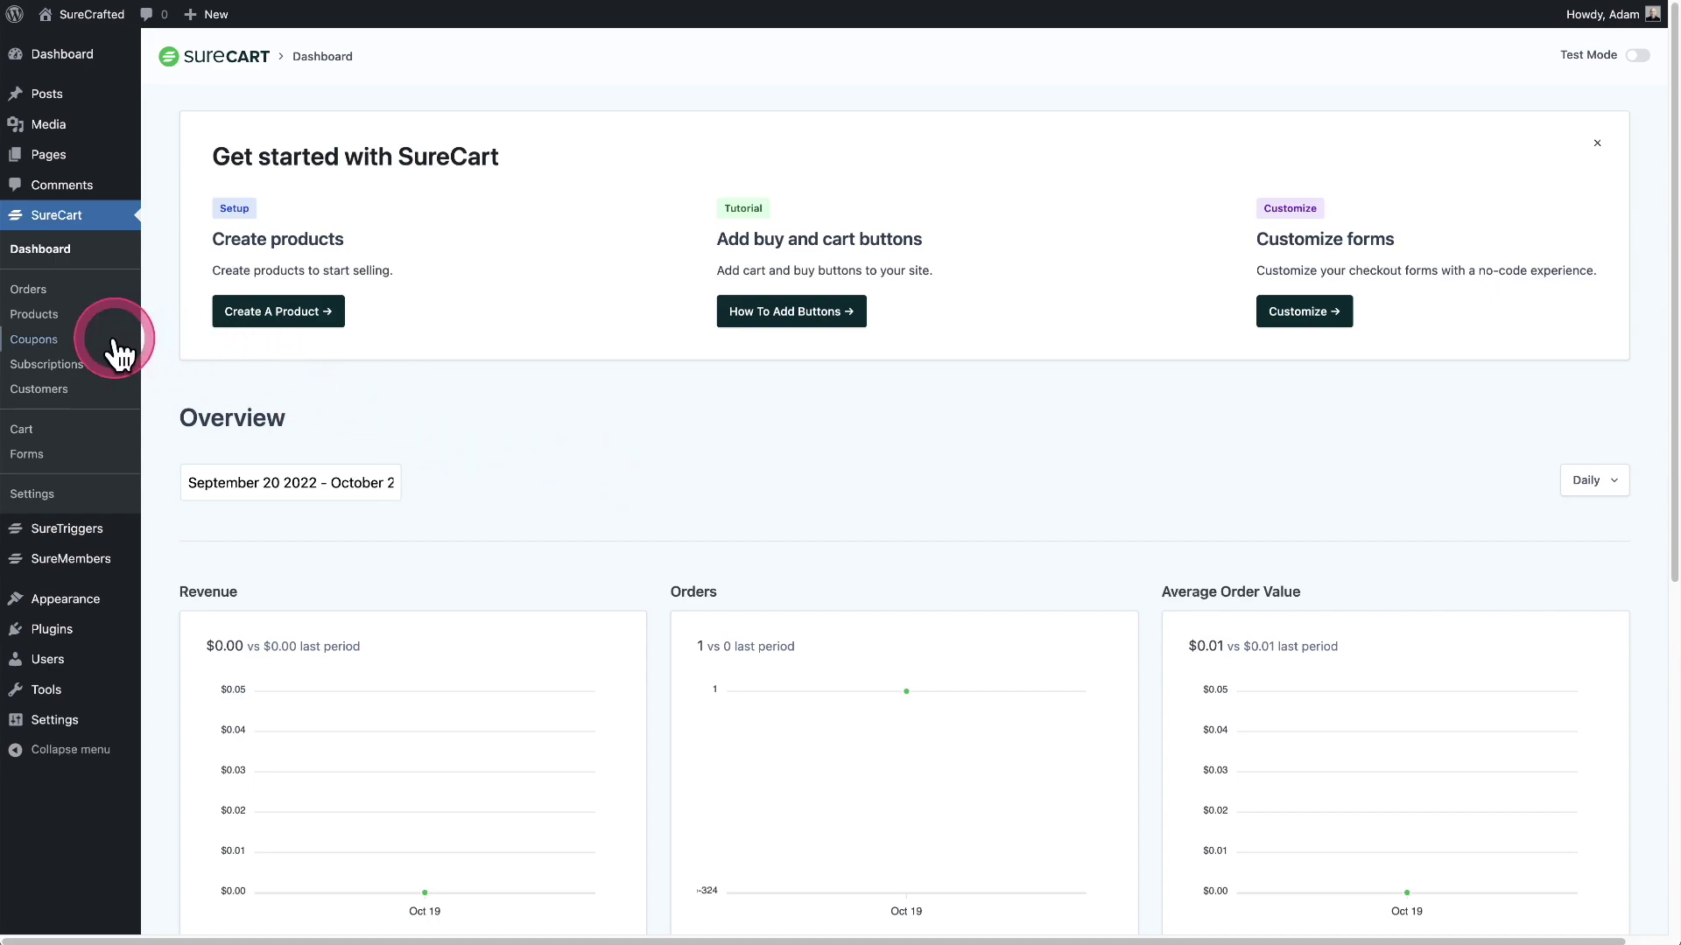
- Open the Website Care Plan product in SureCart and show the links and shortcodes of its monthly price
left_click(79, 320)
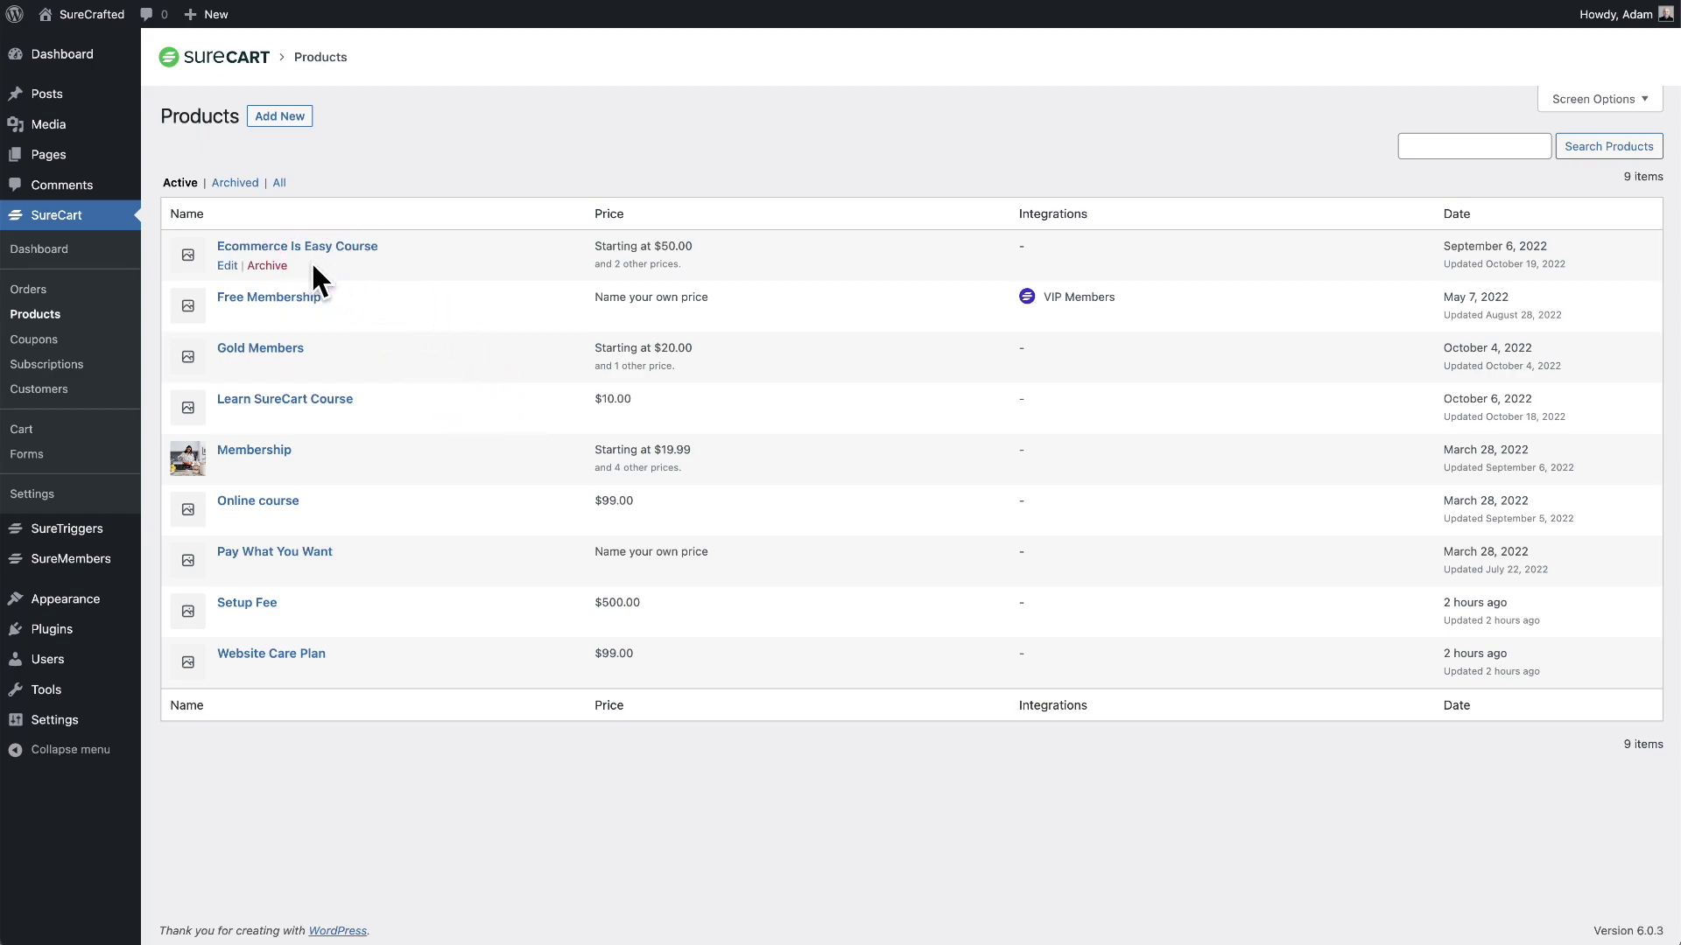
left_click(318, 651)
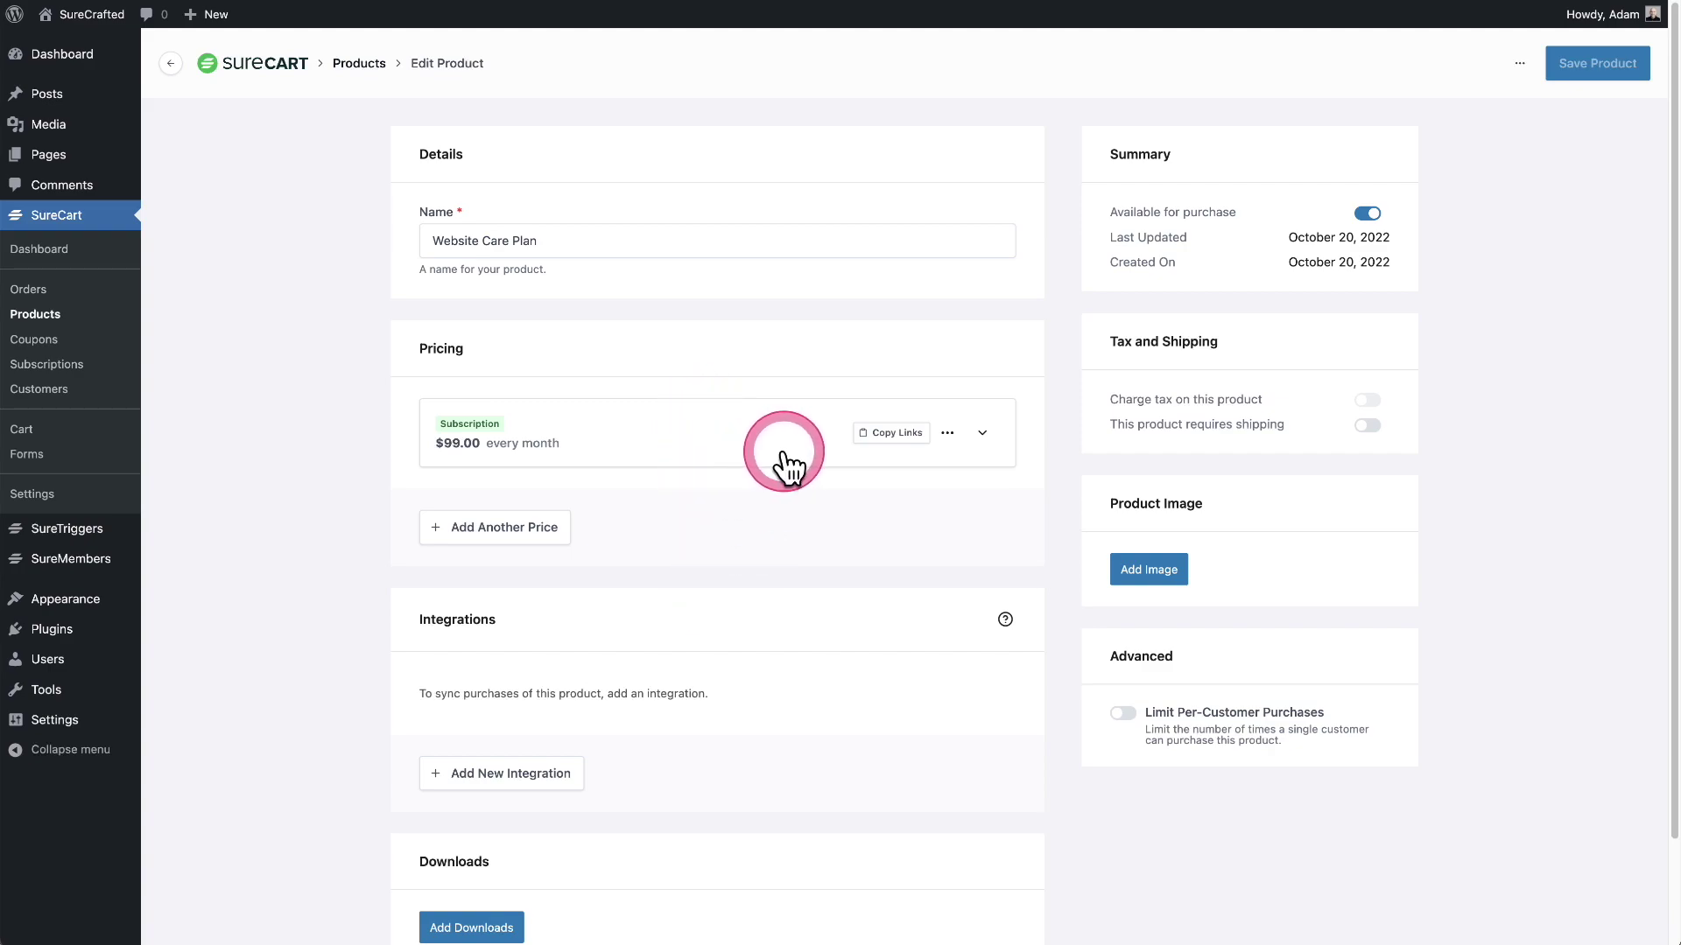
left_click(890, 434)
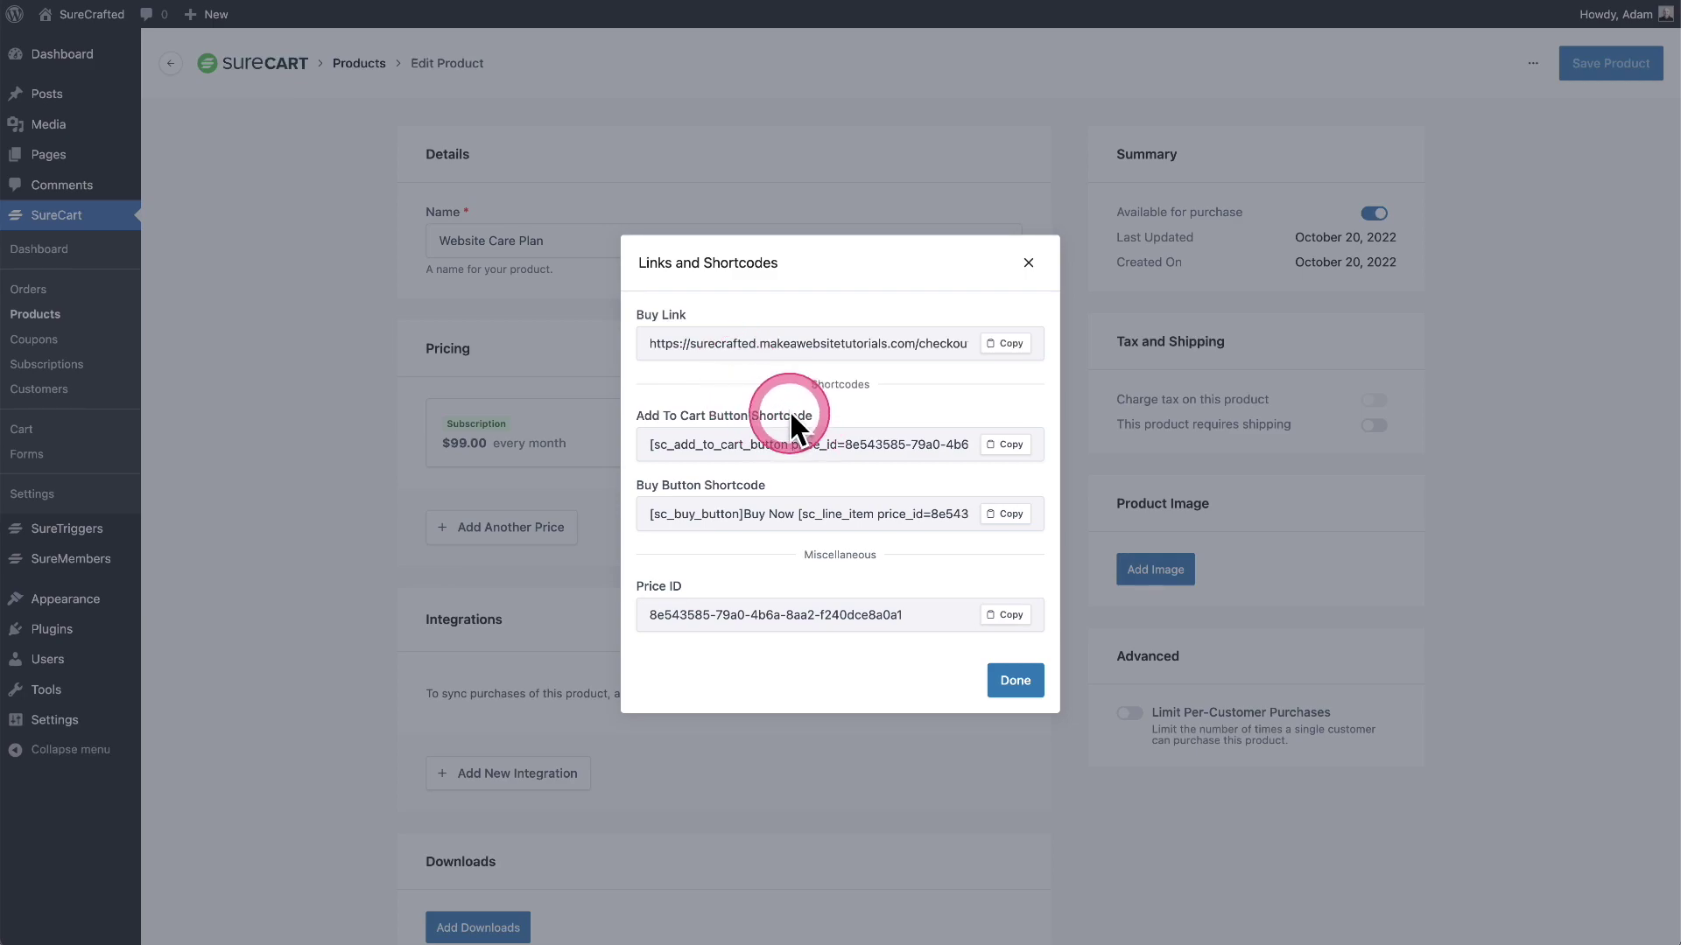
- Copy the price's Add To Cart button shortcode, copy its Buy Link as well, and close the links dialog
left_click(796, 459)
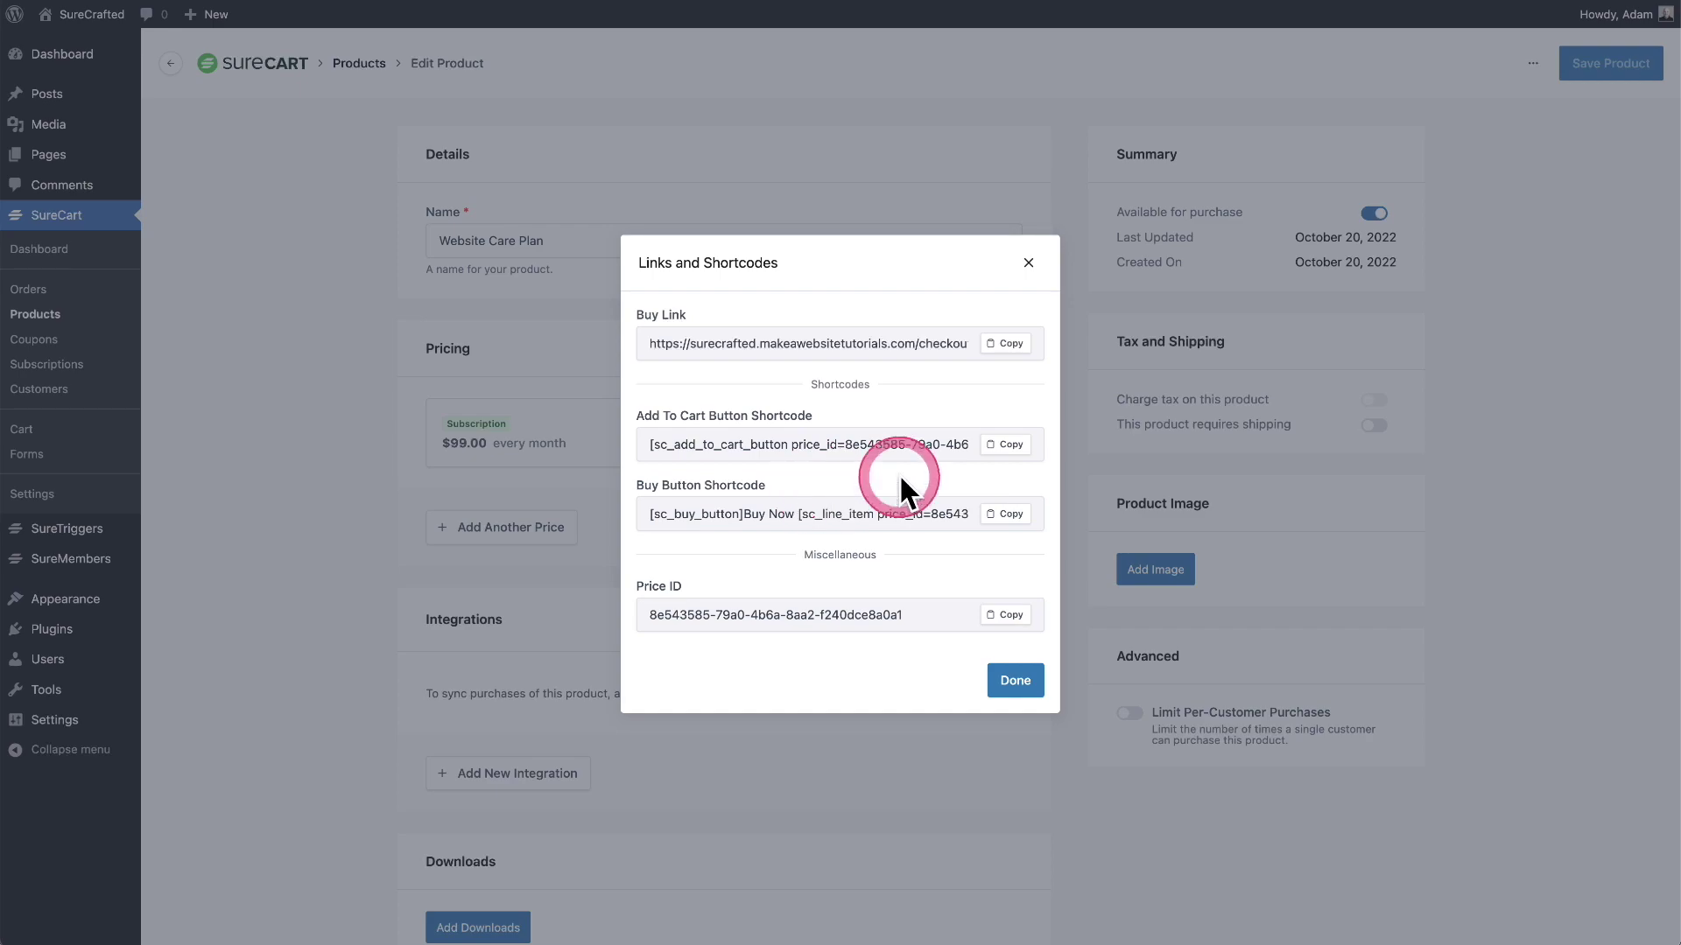
left_click(1006, 445)
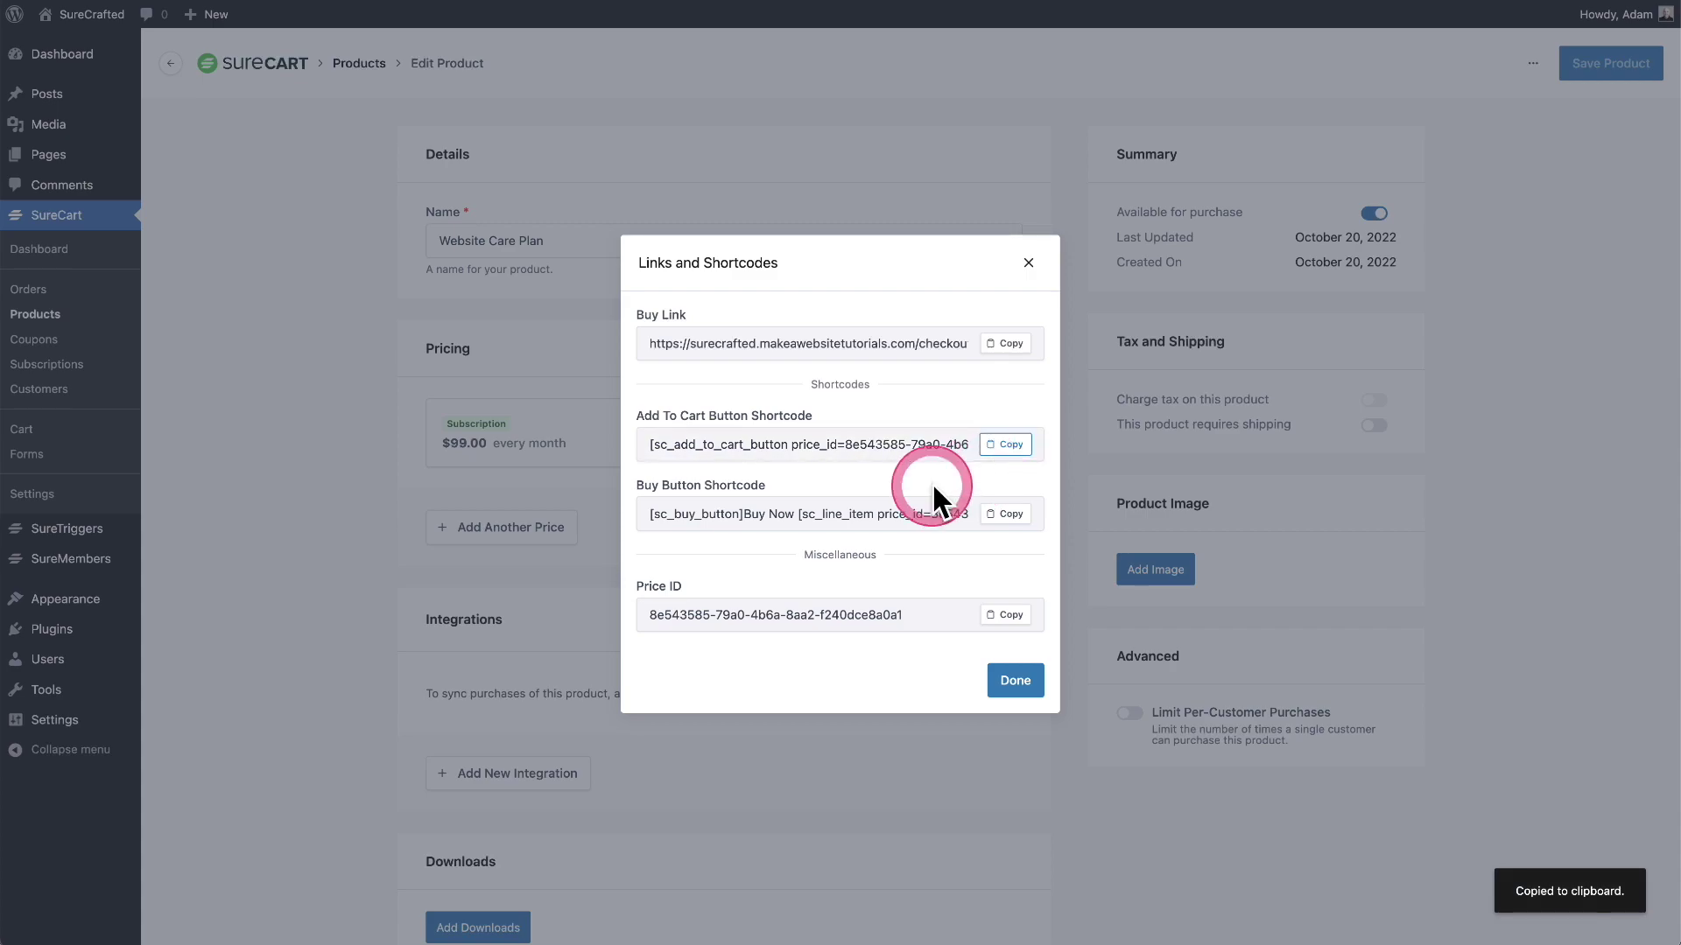
left_click(640, 322)
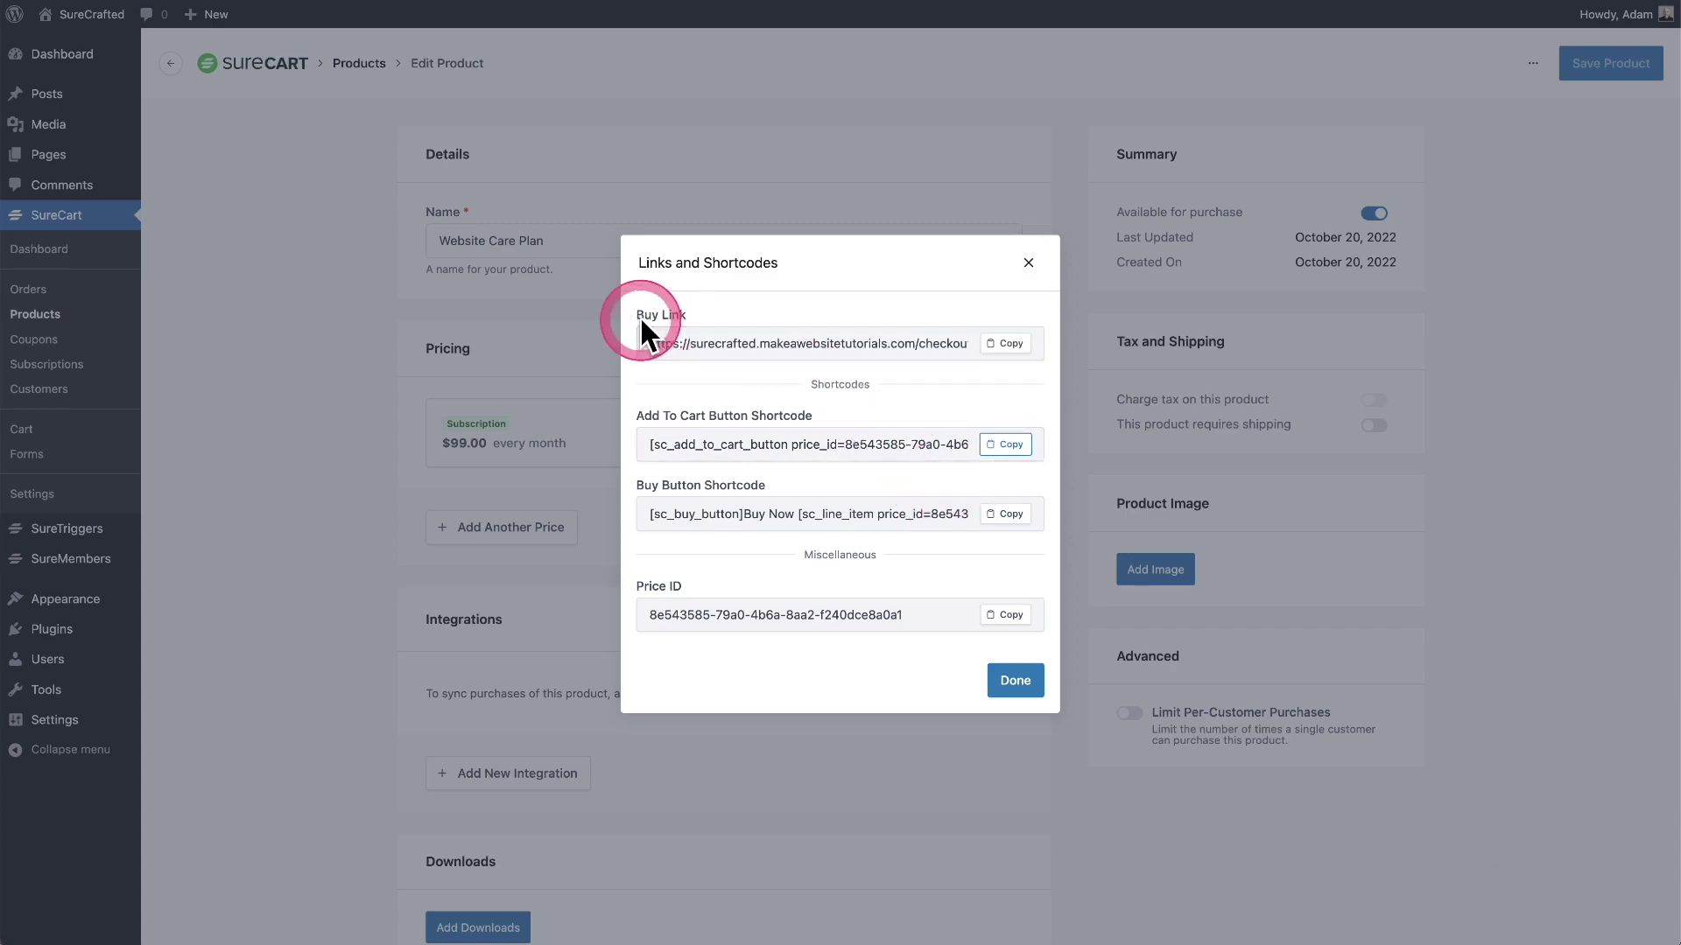
left_click(1011, 346)
left_click(933, 382)
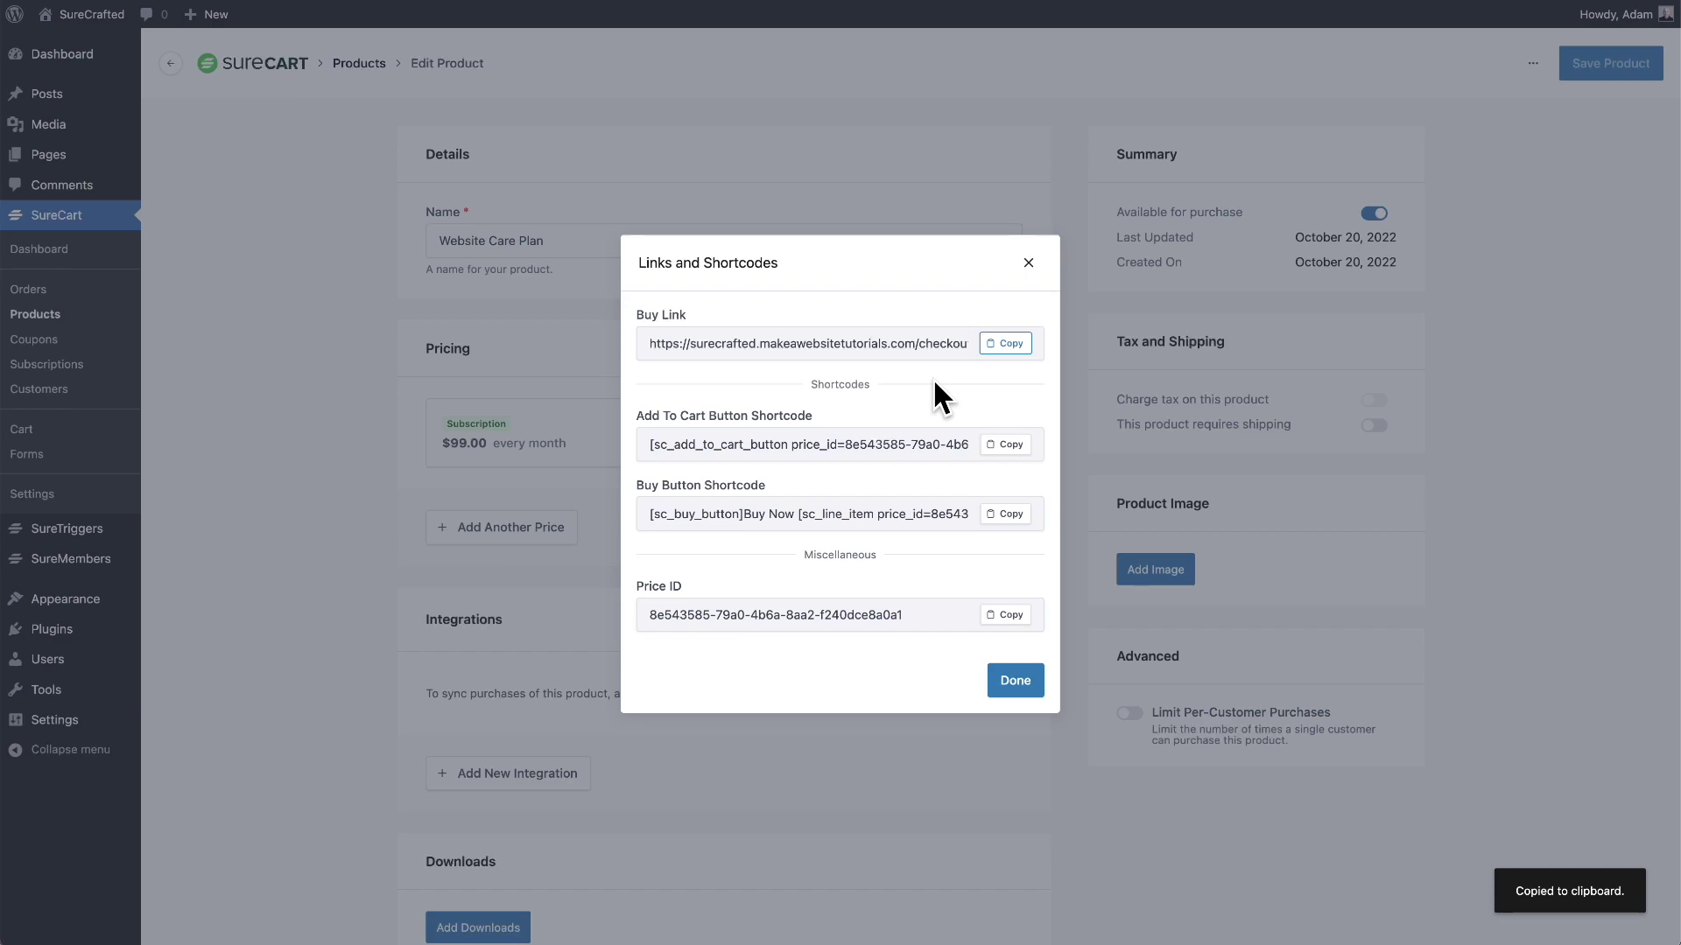
left_click(933, 383)
left_click(1028, 263)
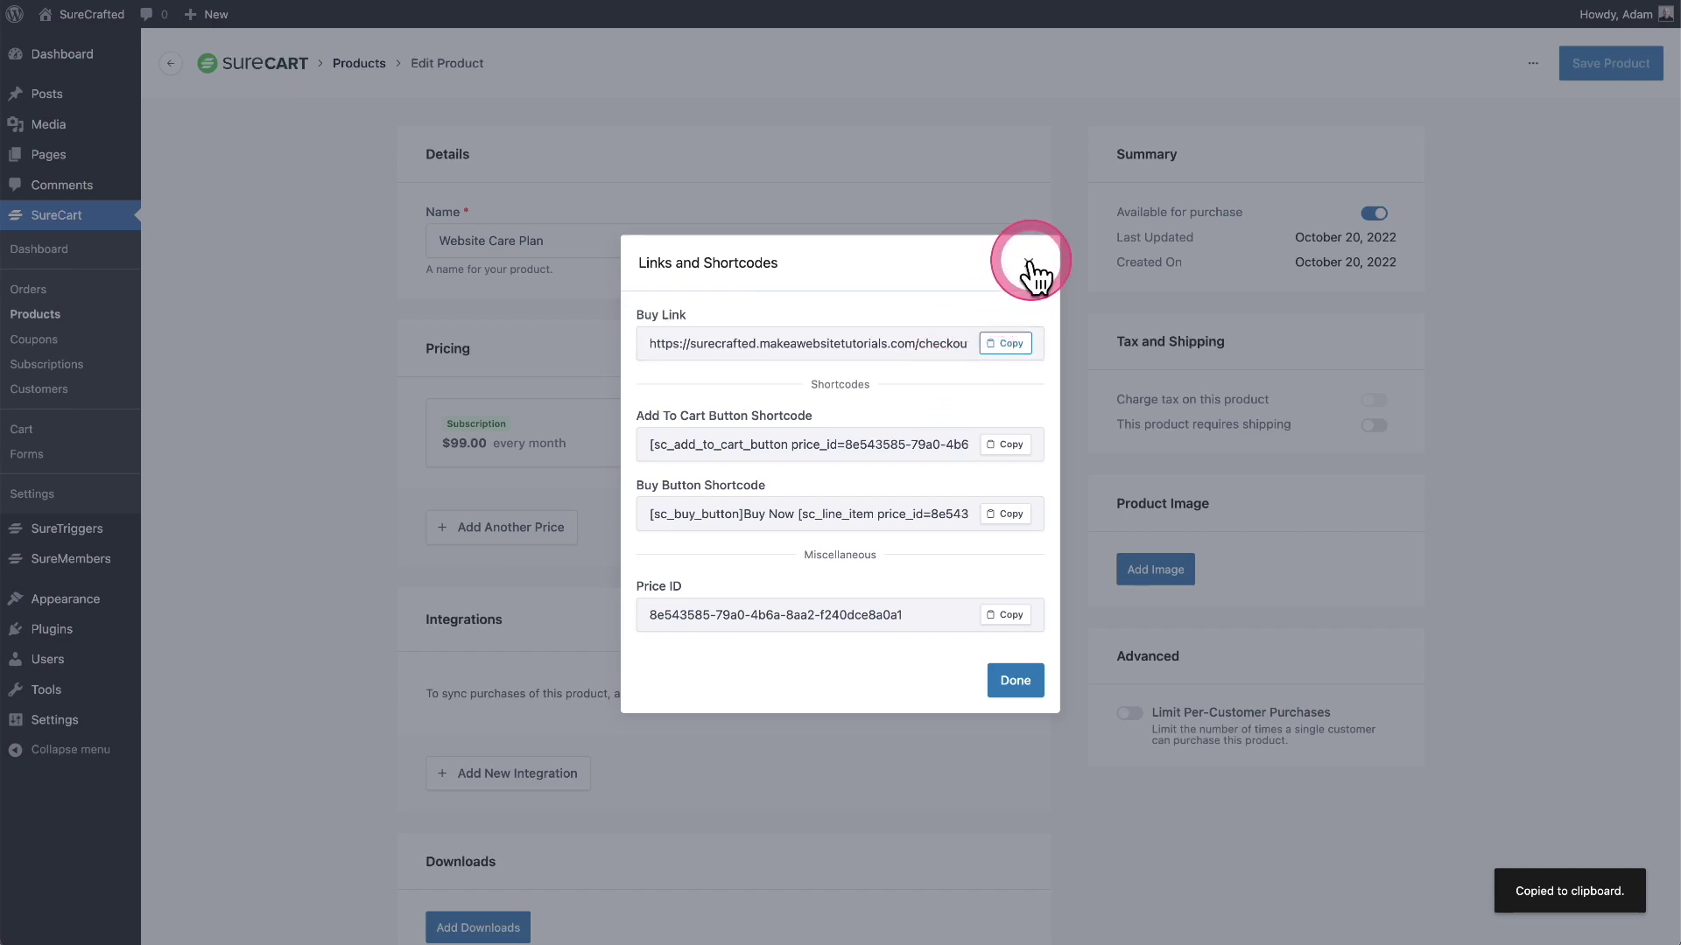
left_click(1029, 263)
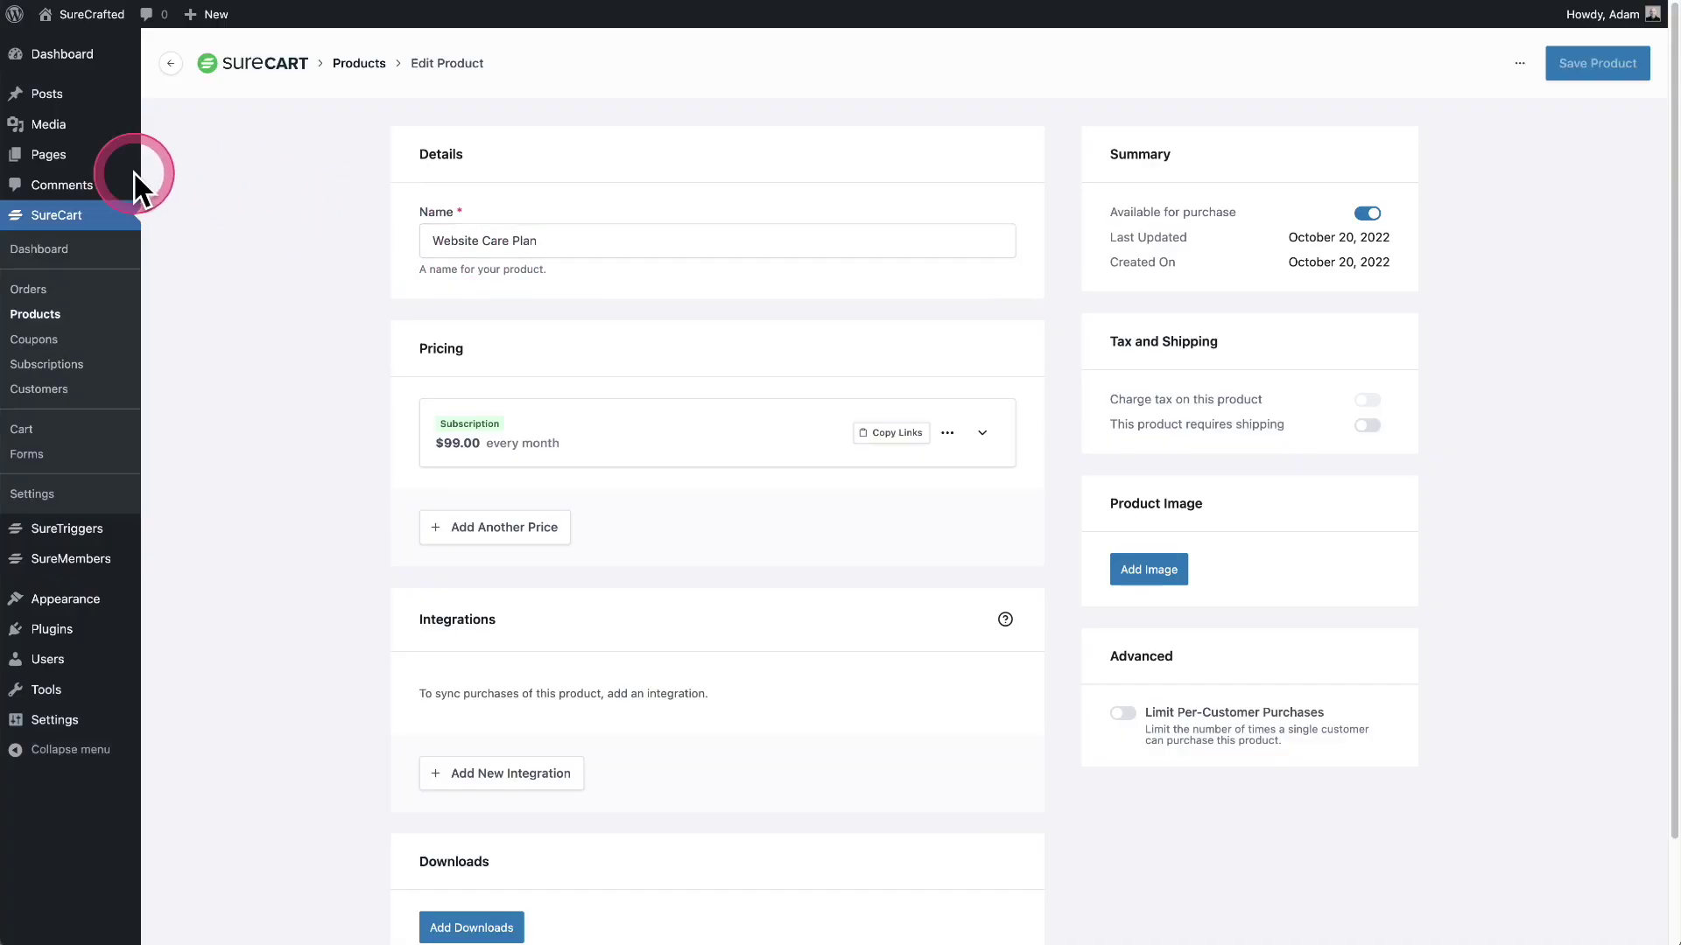
- Open the Buy My course page from the site's page list for editing
left_click(73, 159)
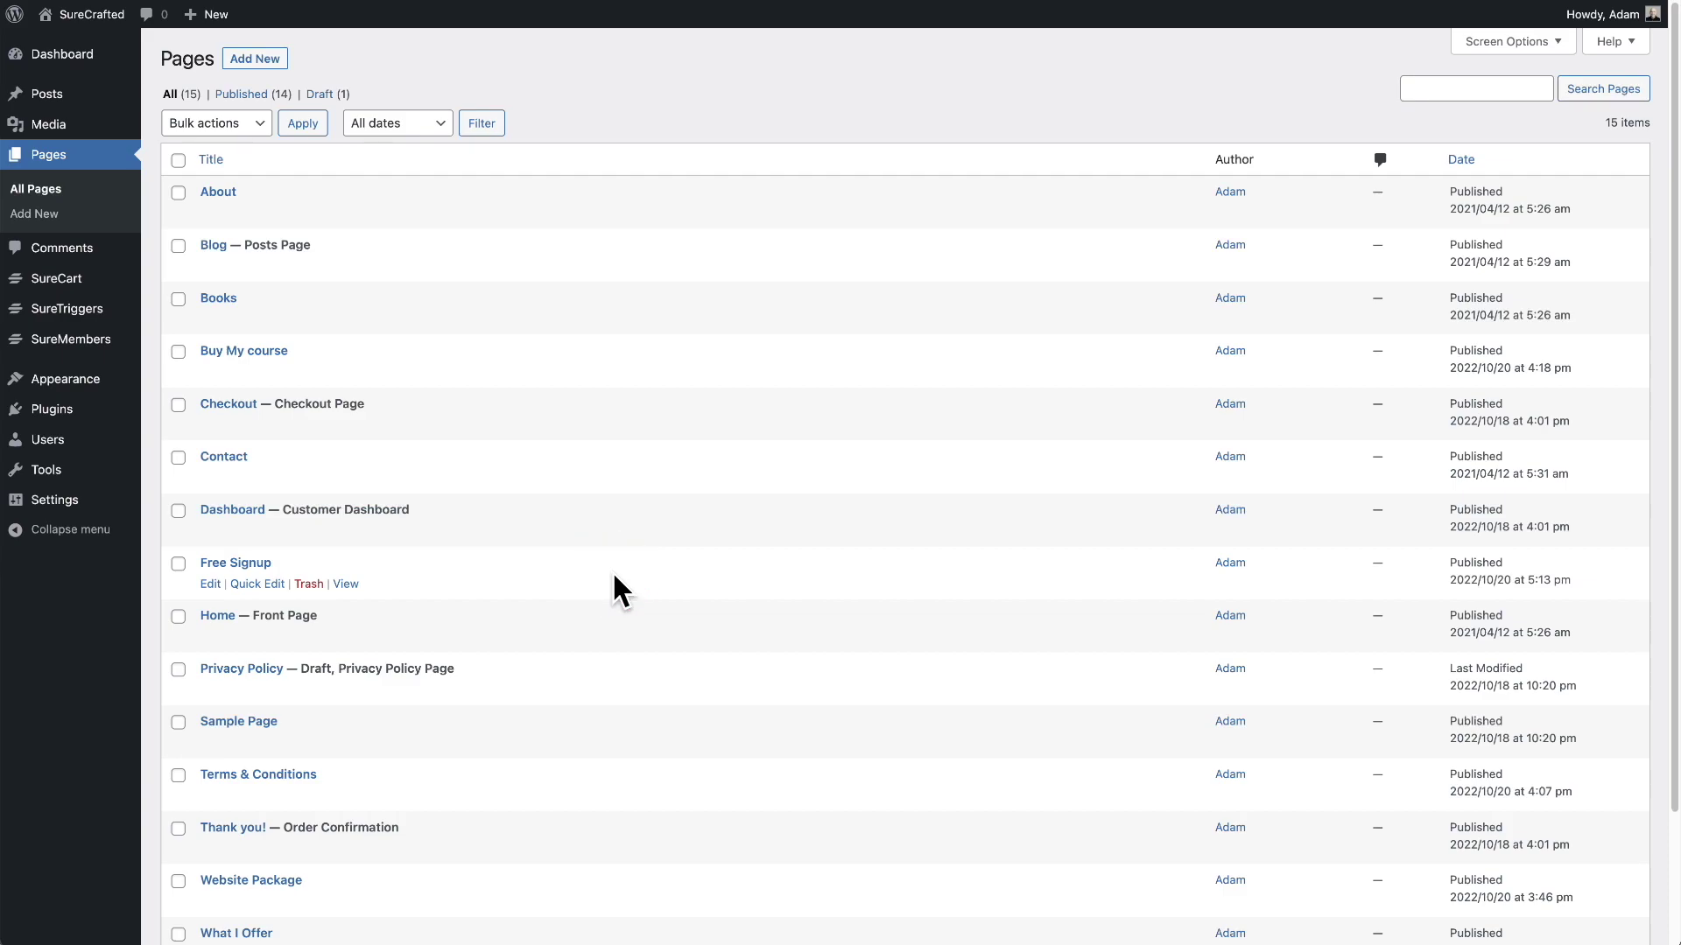
left_click(622, 458)
left_click(299, 341)
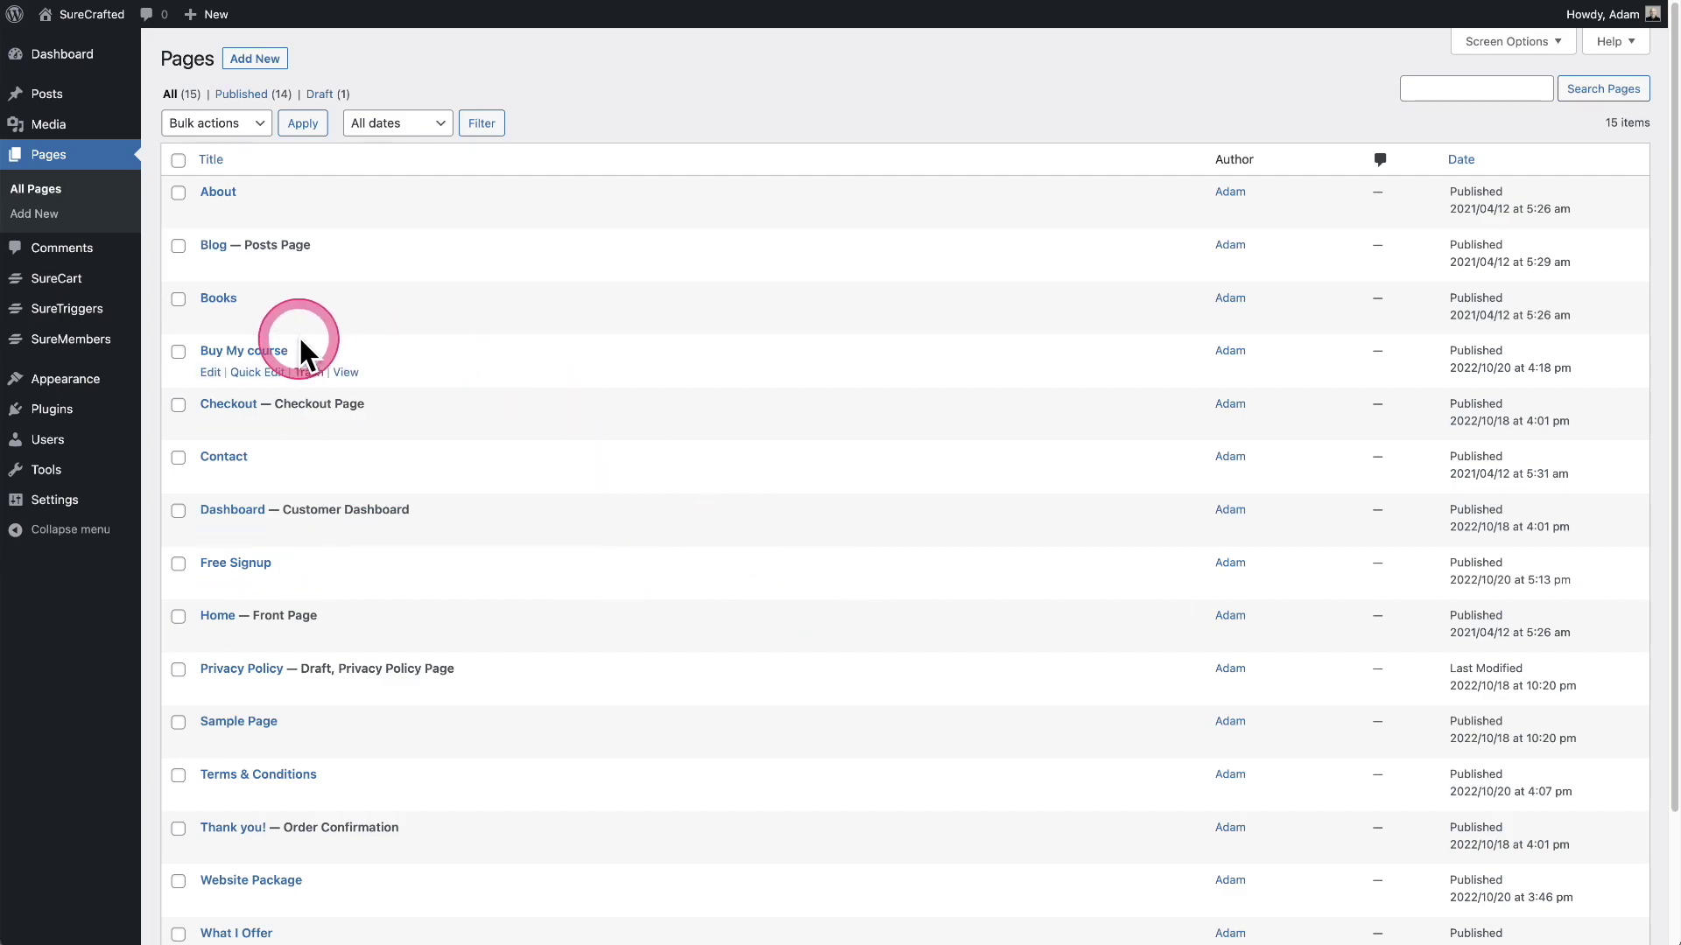
left_click(238, 353)
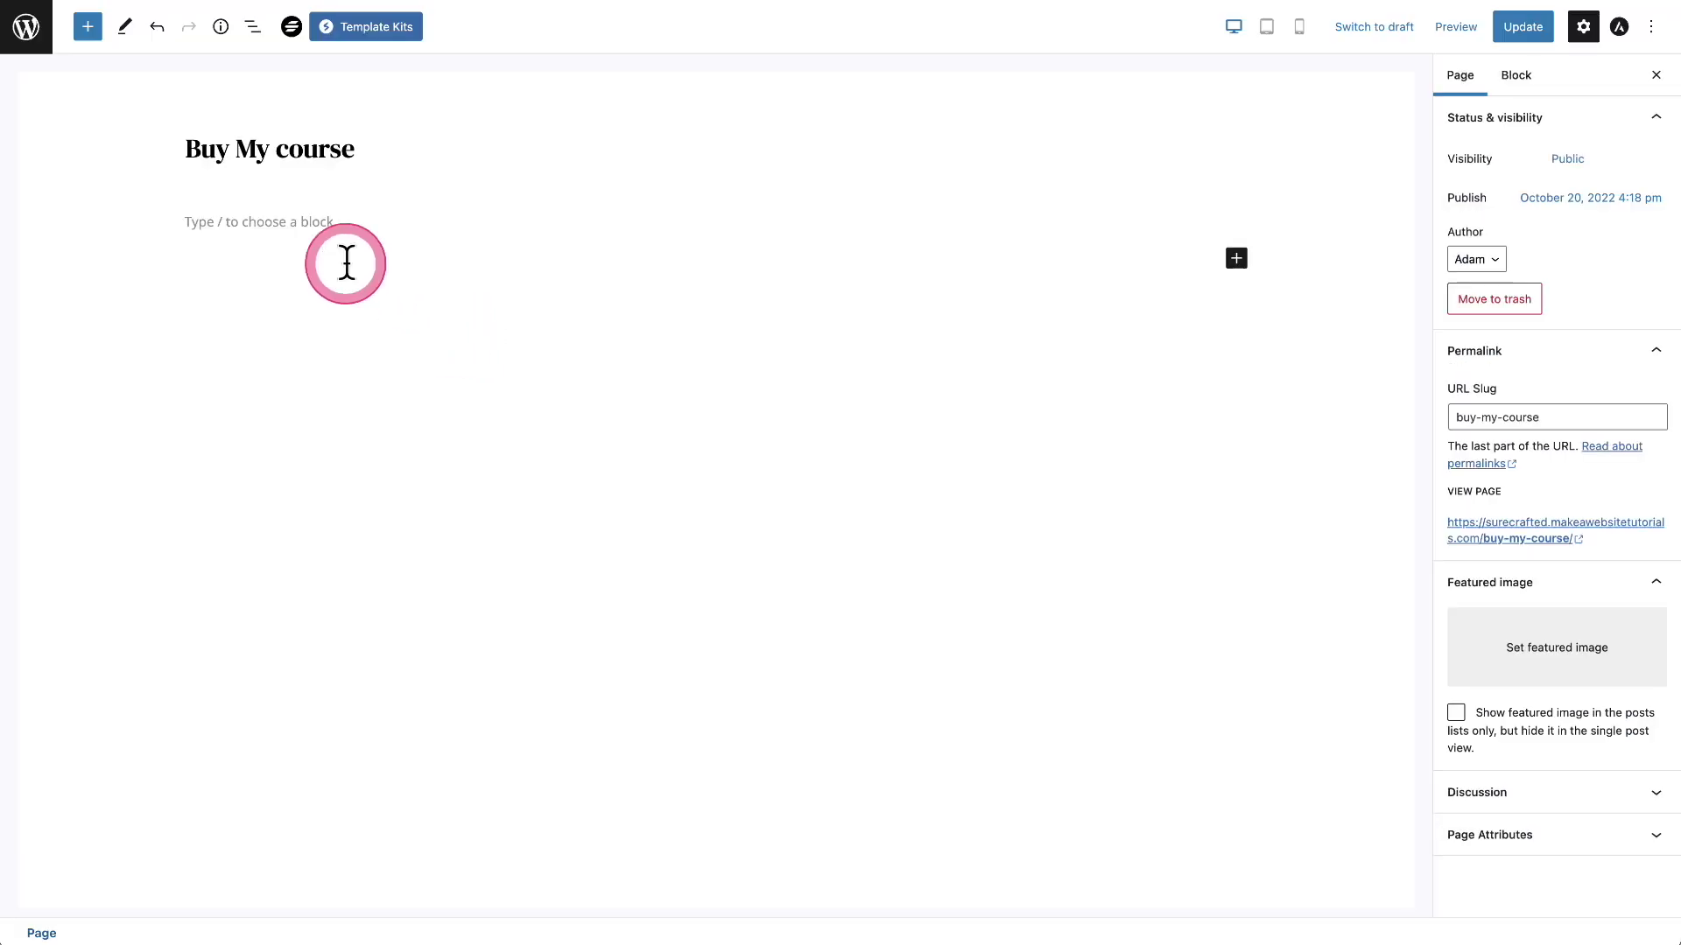
- Insert a Spectra Marketing Button block beneath the Buy My course page title
left_click(88, 32)
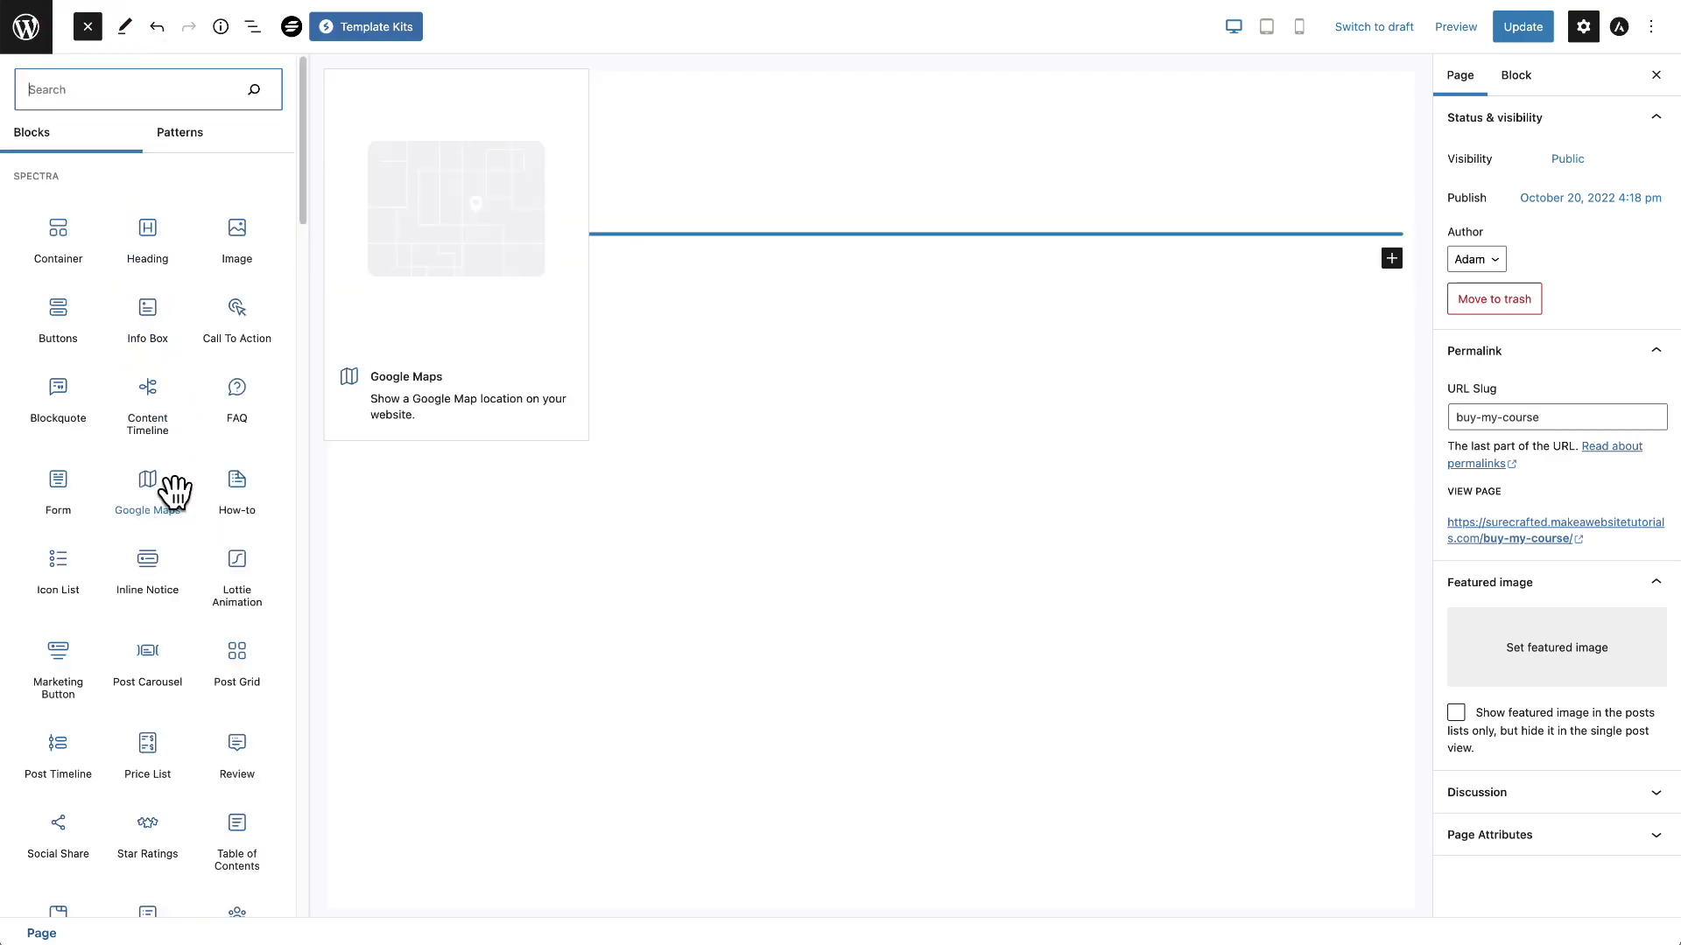
scroll(174, 492, "down", 1)
scroll(173, 492, "down", 4)
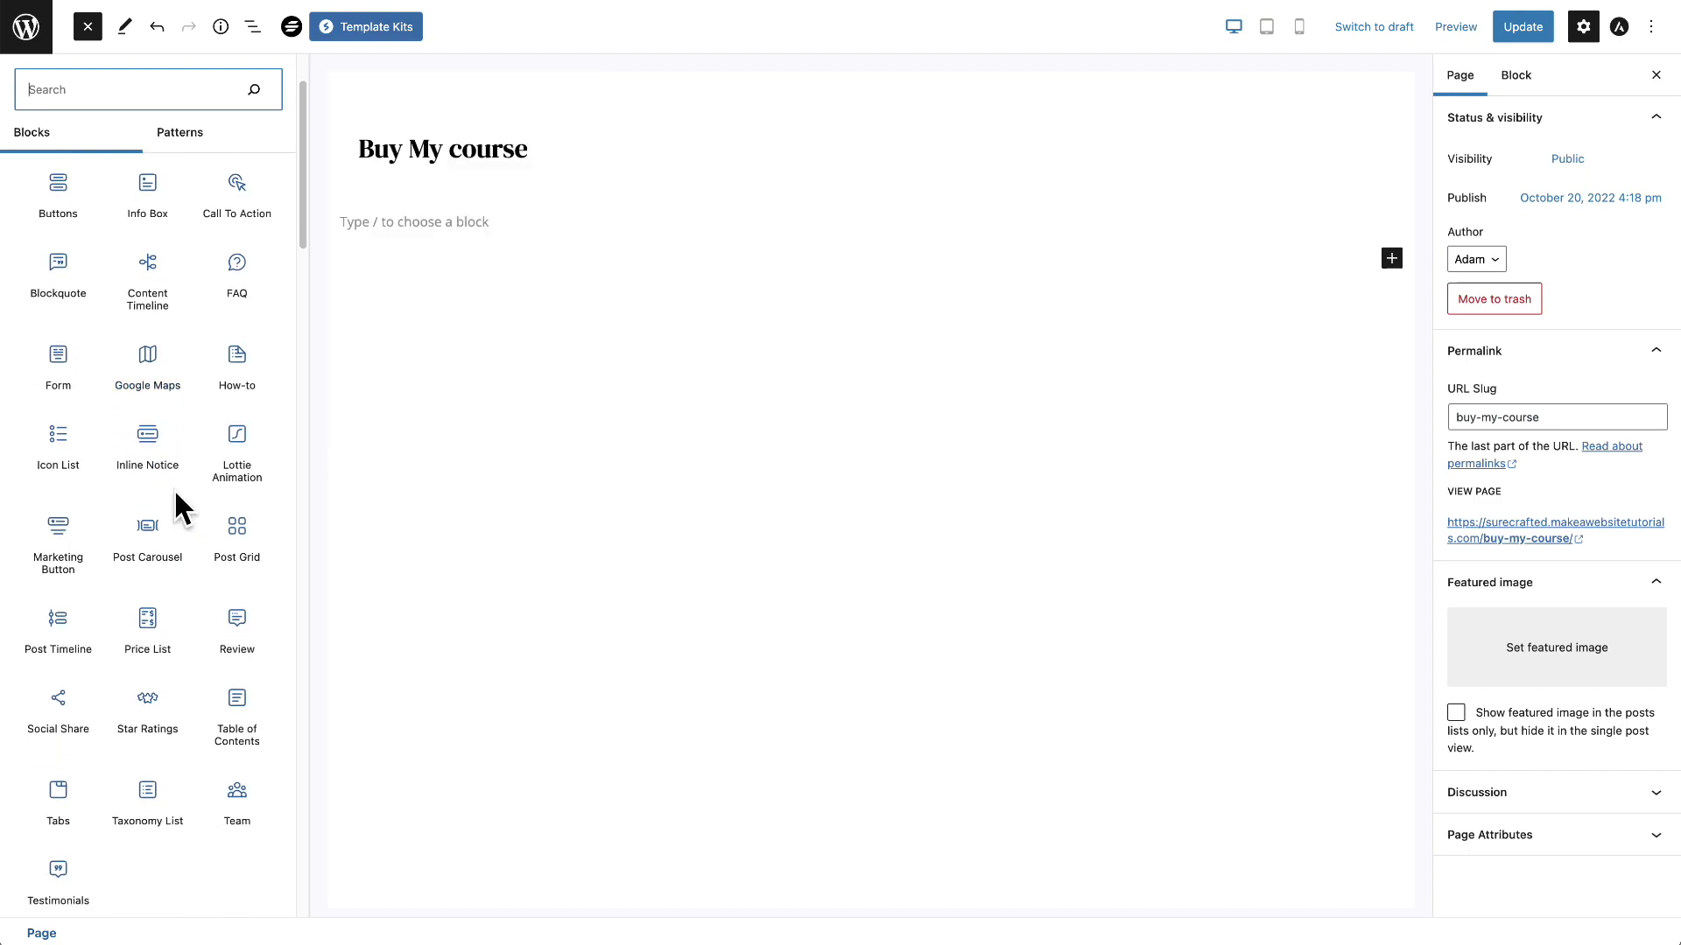
left_click(60, 565)
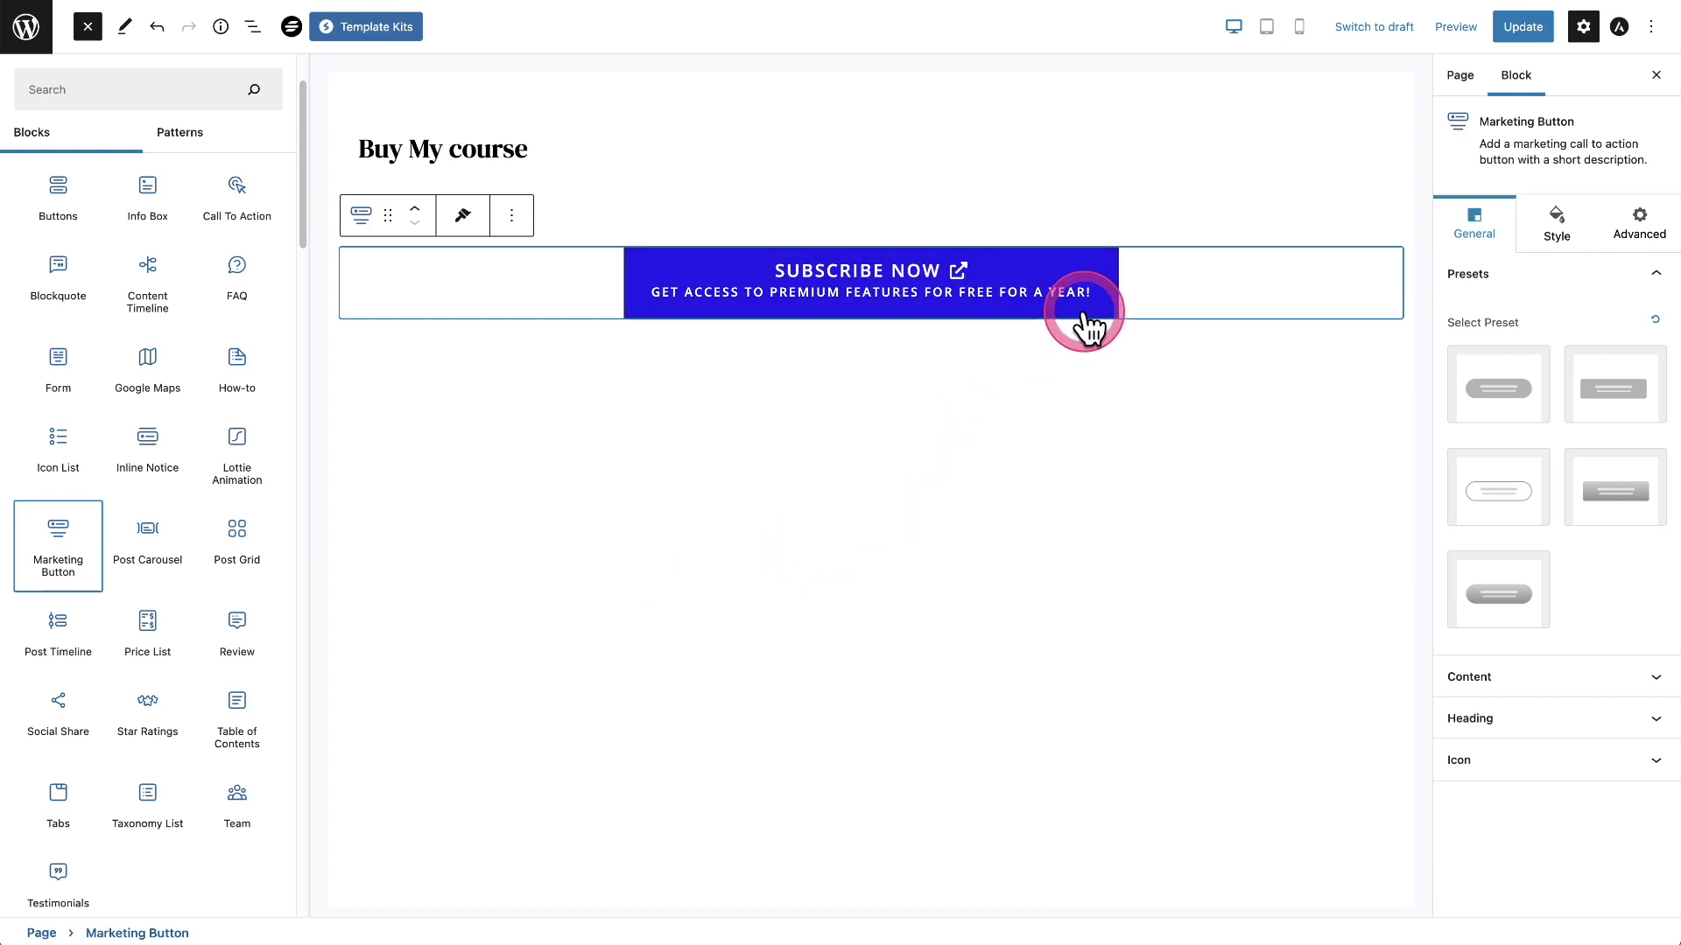
left_click(1062, 289)
- Try the Marketing Button's style presets and apply the solid-color rectangular one
left_click(1519, 404)
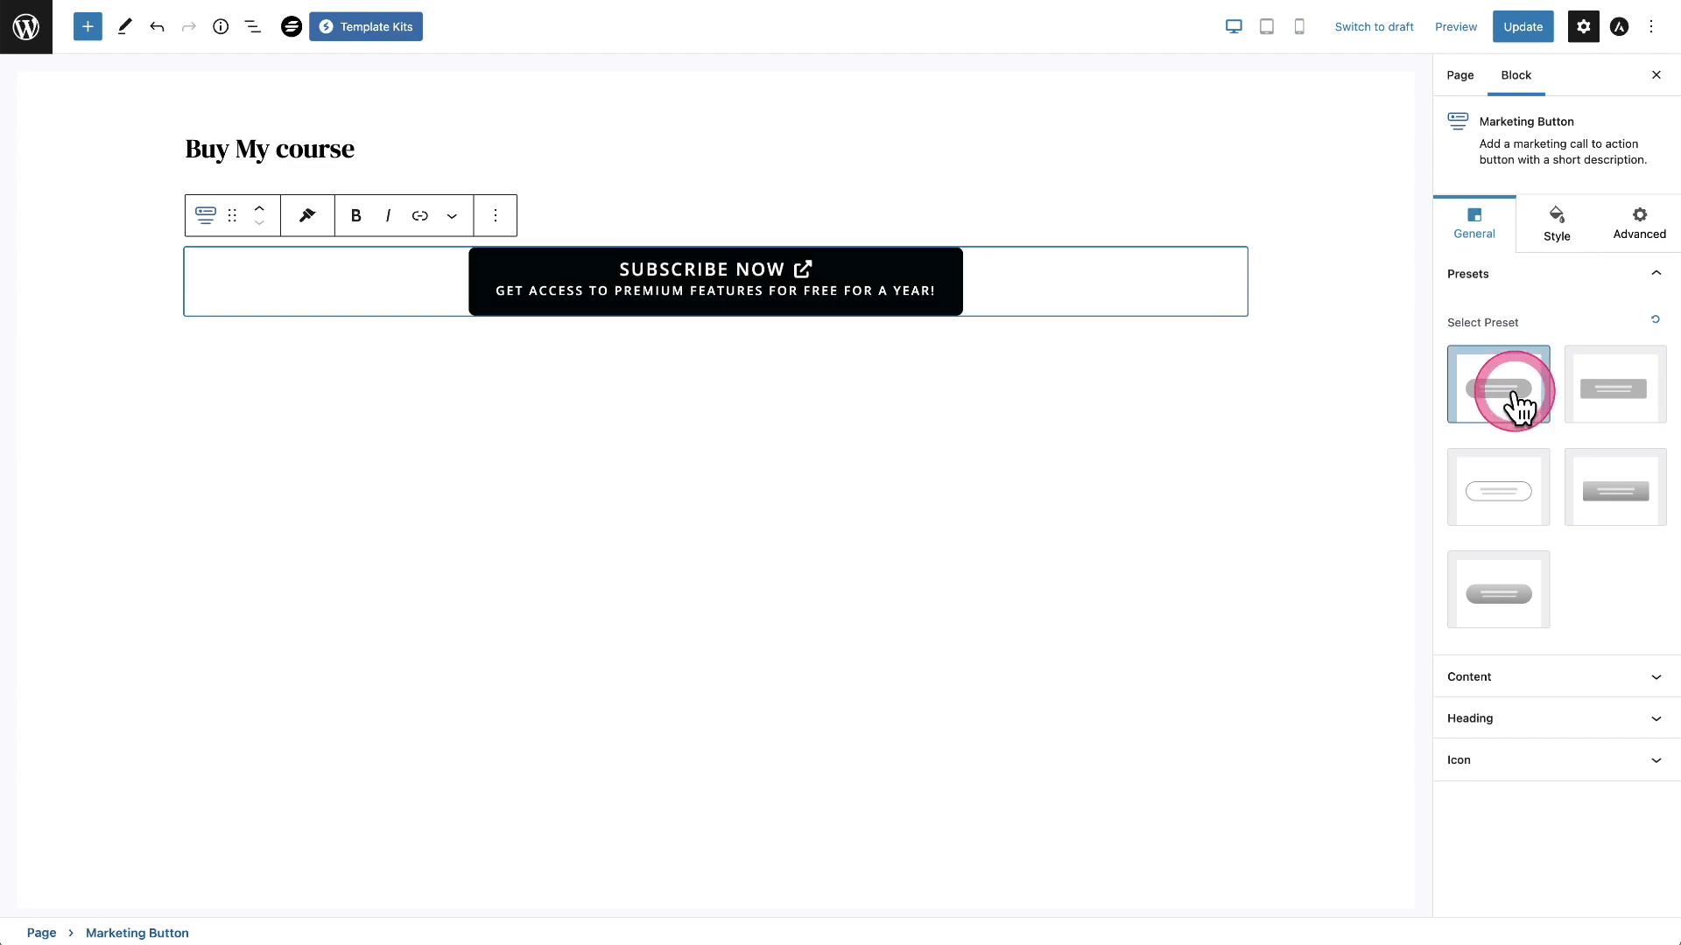
left_click(1607, 393)
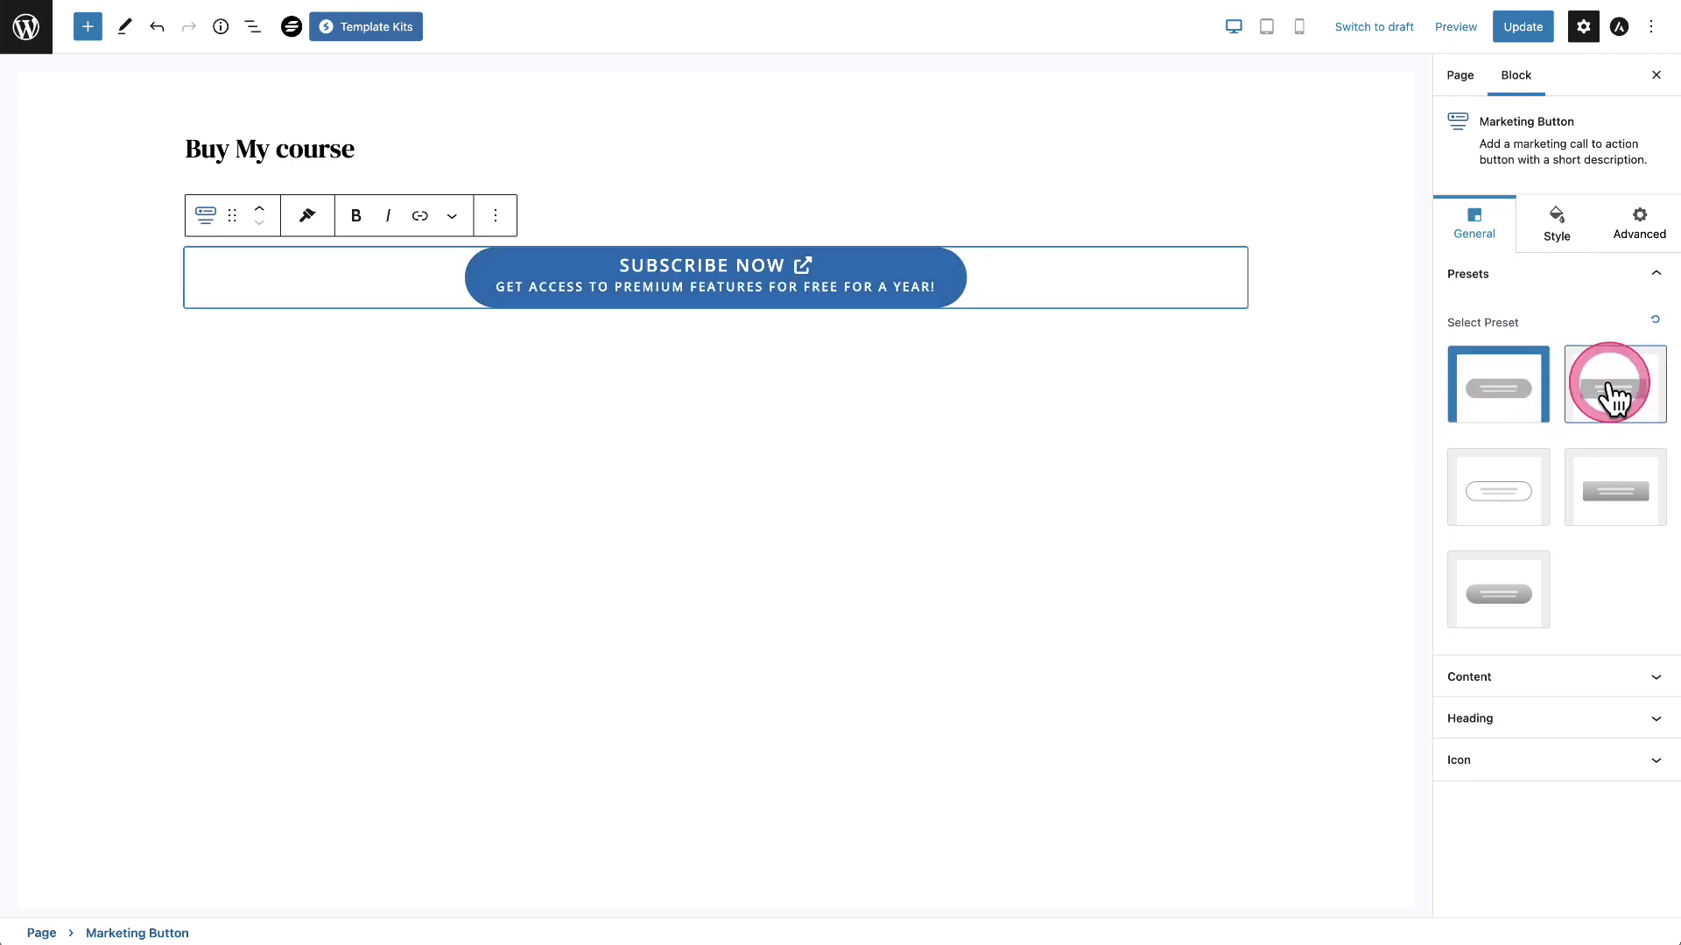
left_click(1627, 515)
left_click(1502, 516)
left_click(1498, 604)
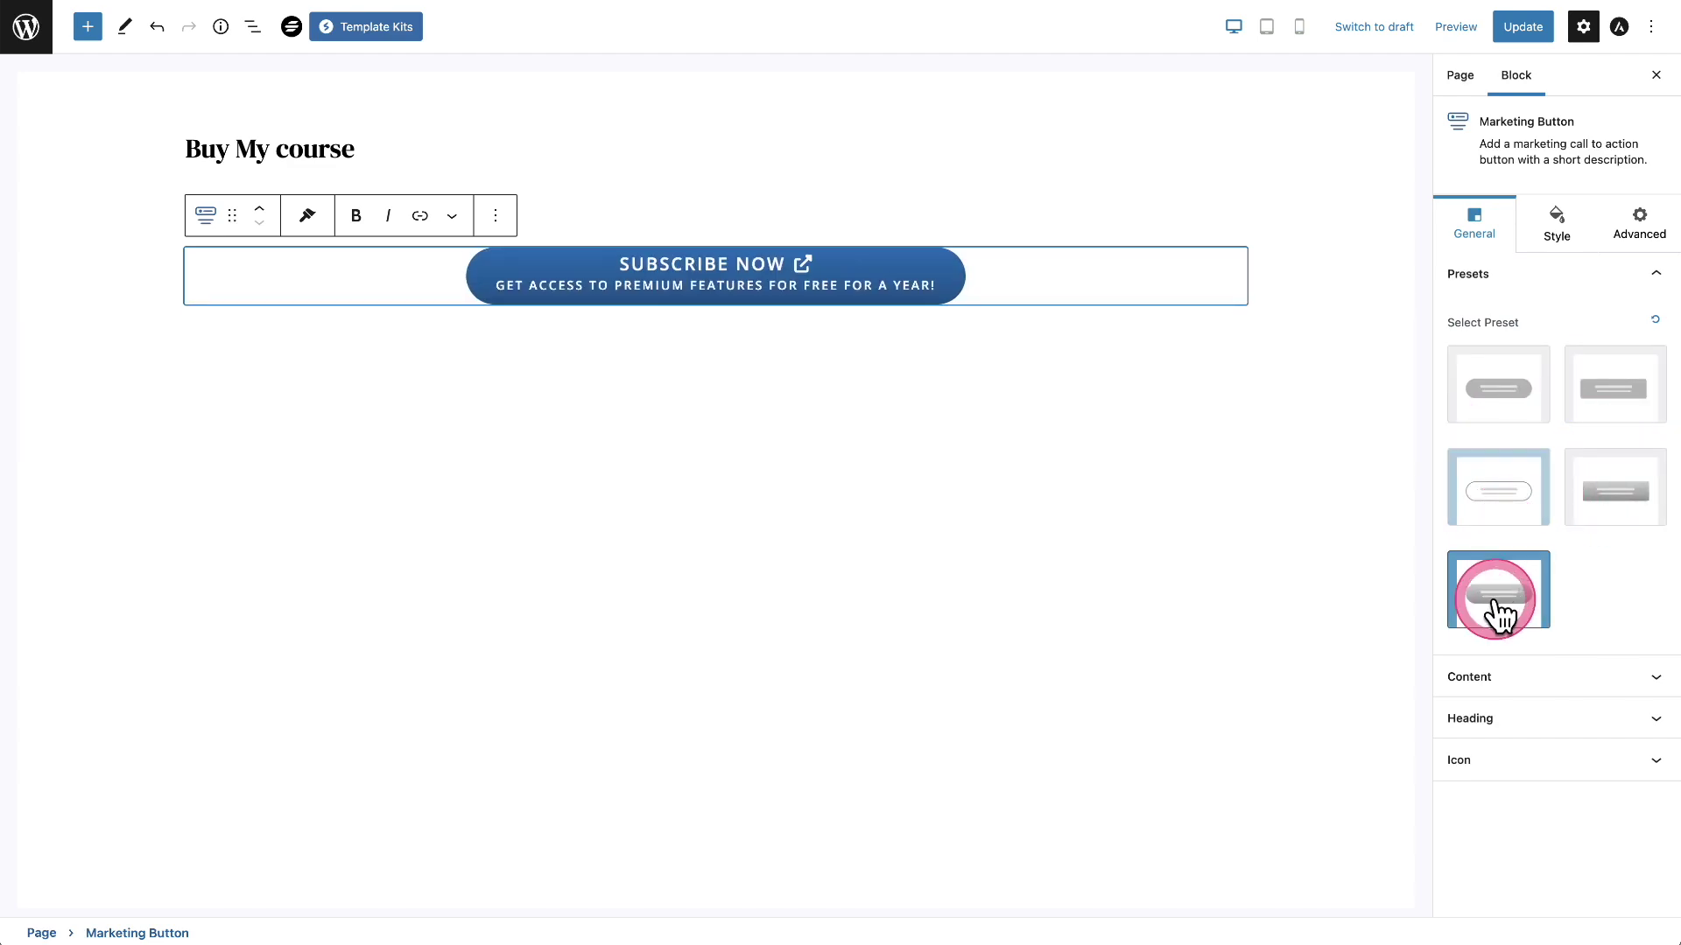
left_click(1600, 422)
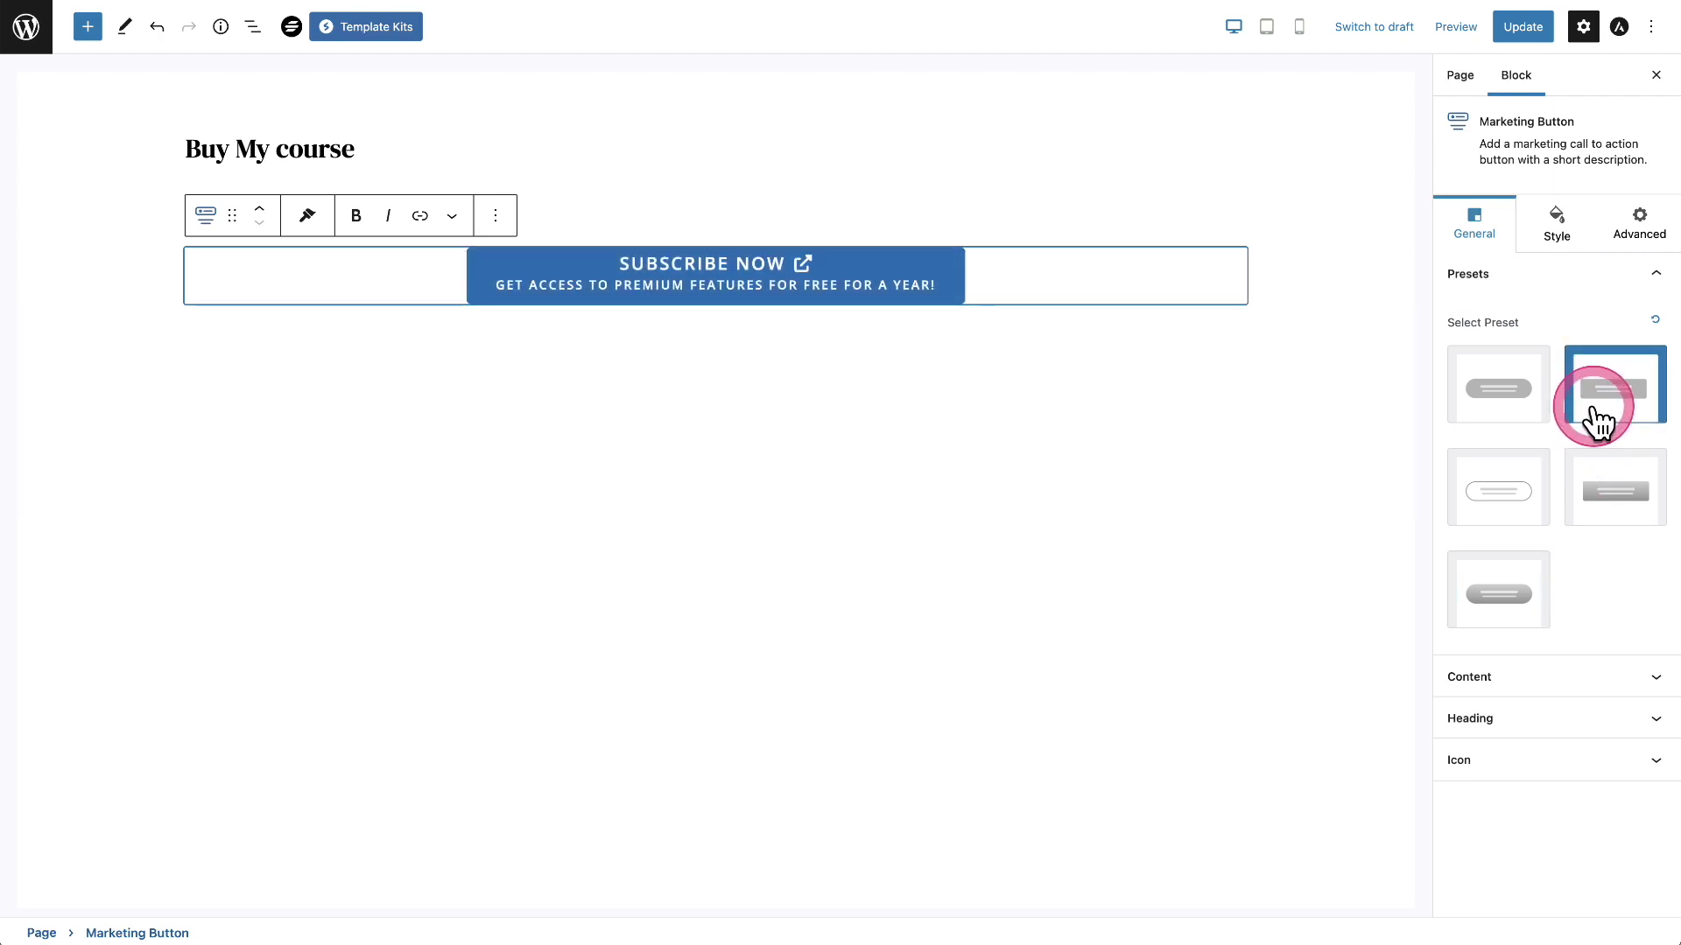
- Link the Marketing Button to the copied Website Care Plan Buy Link and change its heading to "BUY NOW"
left_click(1488, 678)
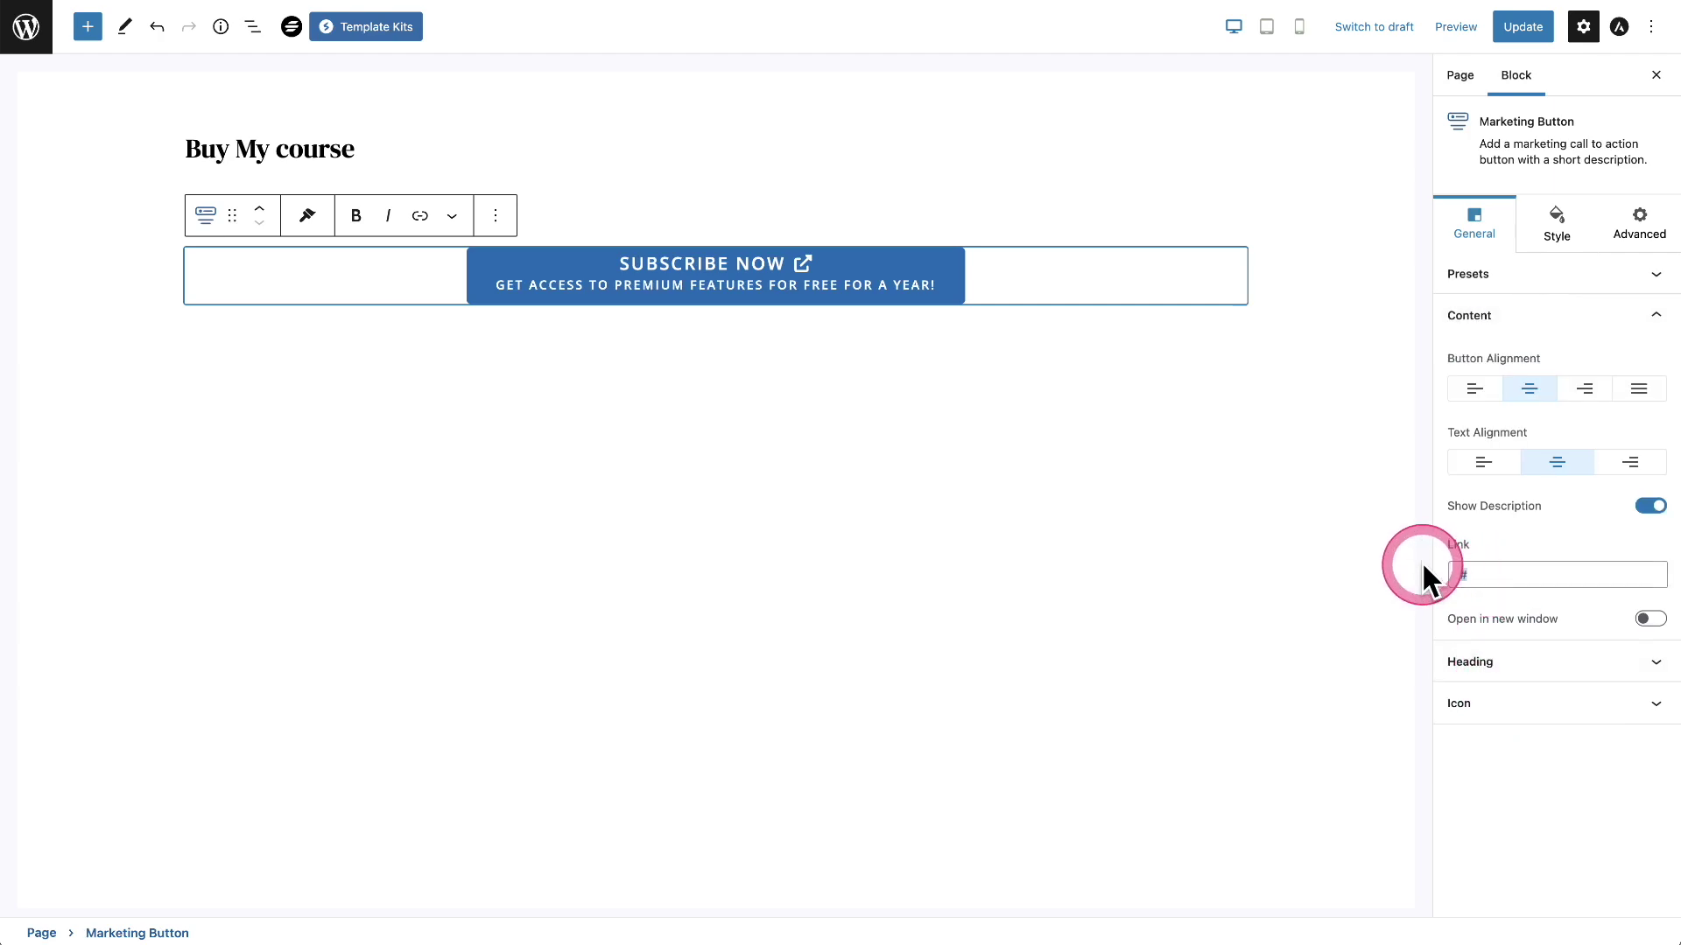
key("ctrl+v")
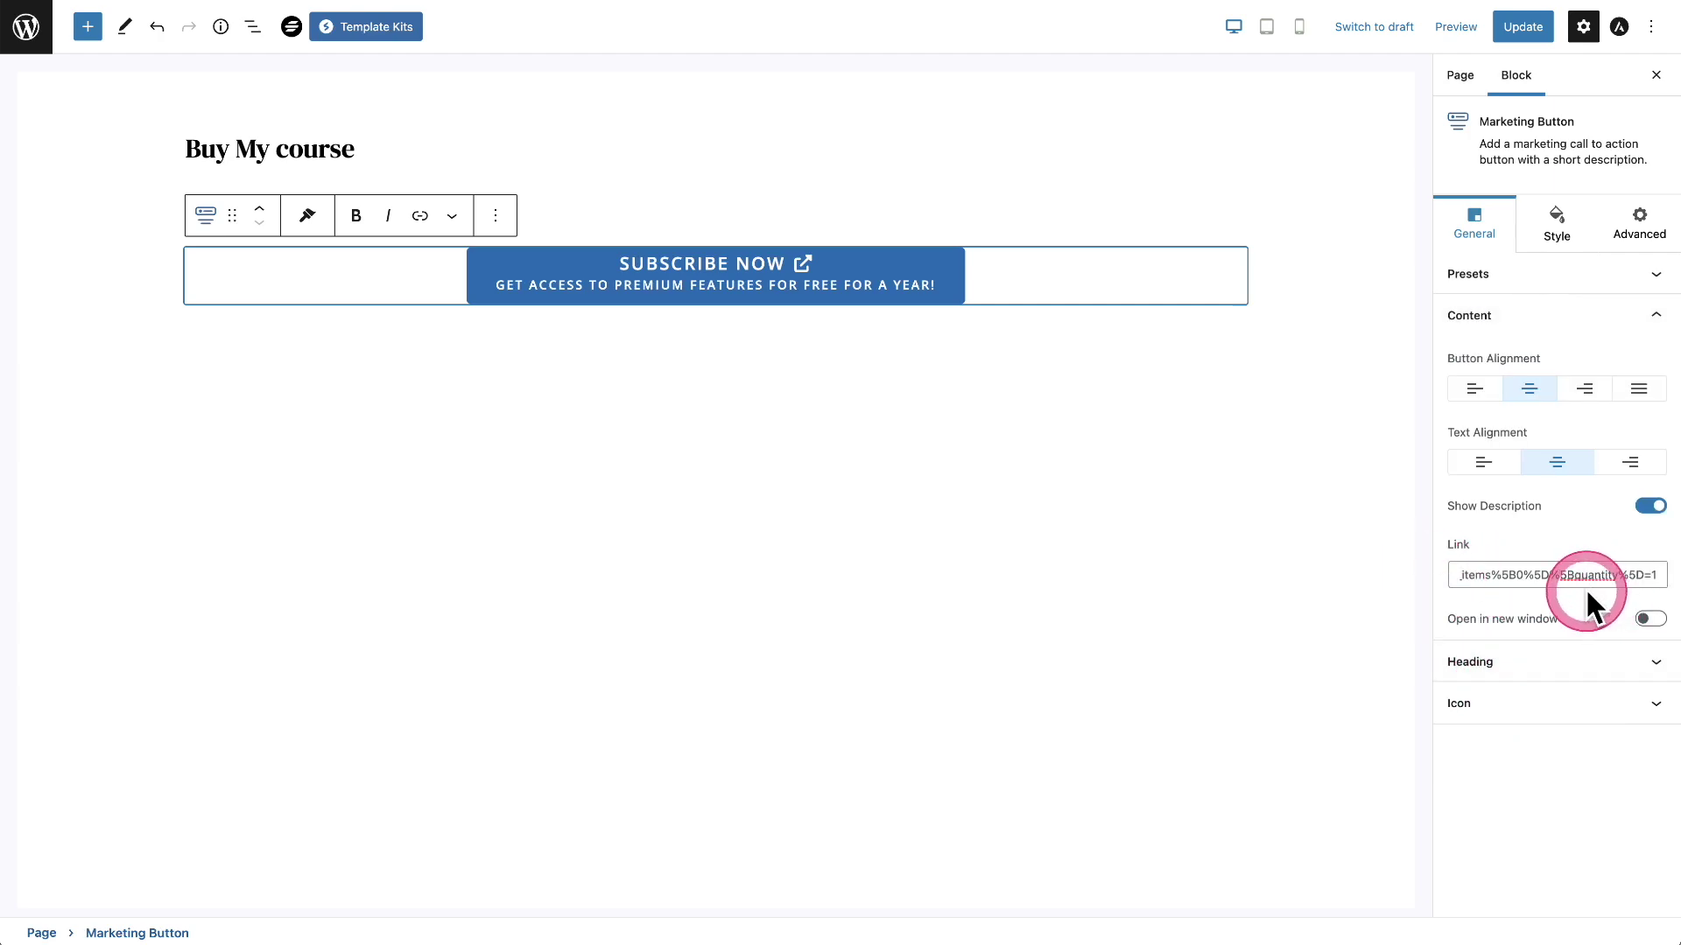
double_click(686, 265)
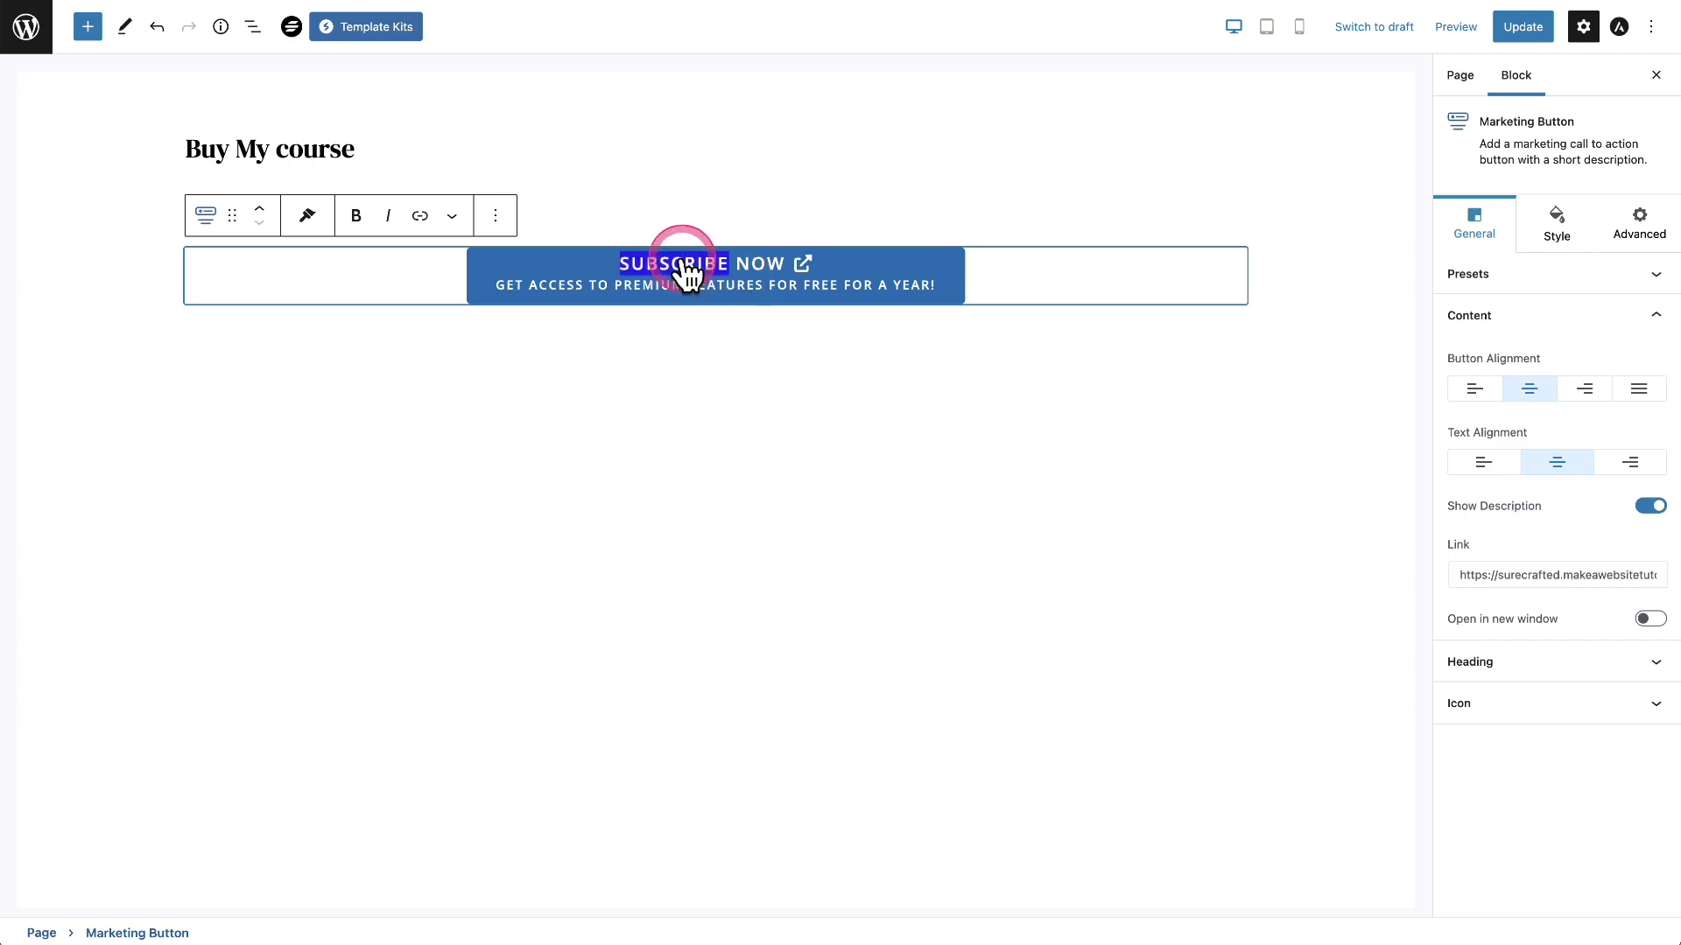
type("BUY")
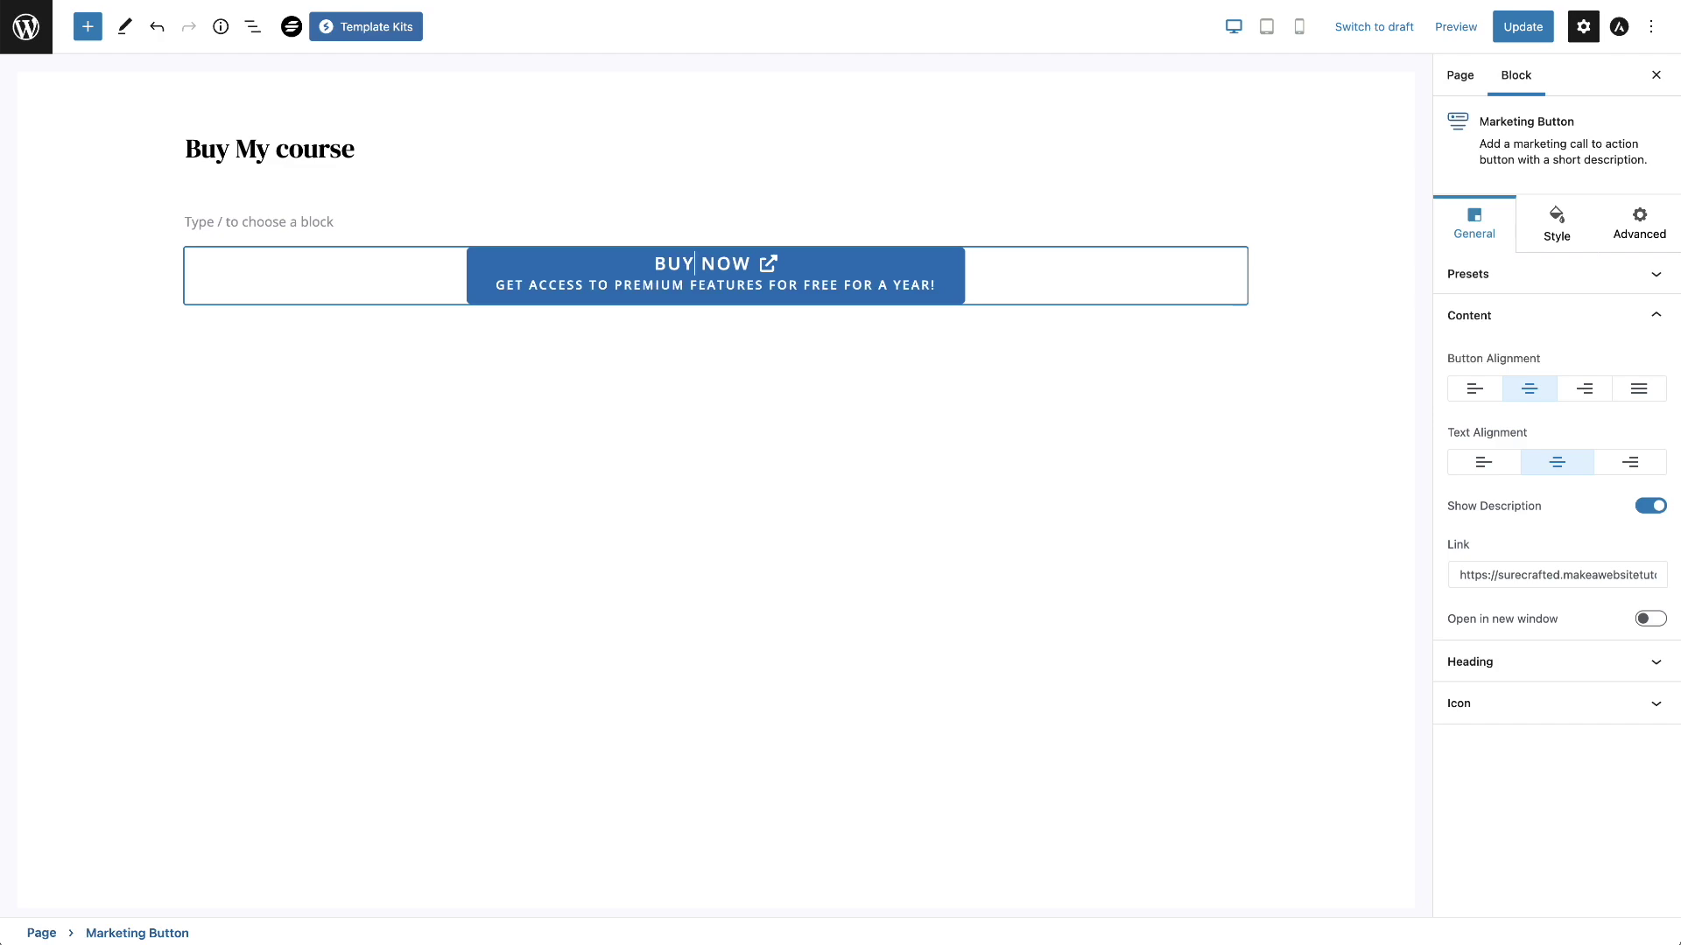
triple_click(761, 296)
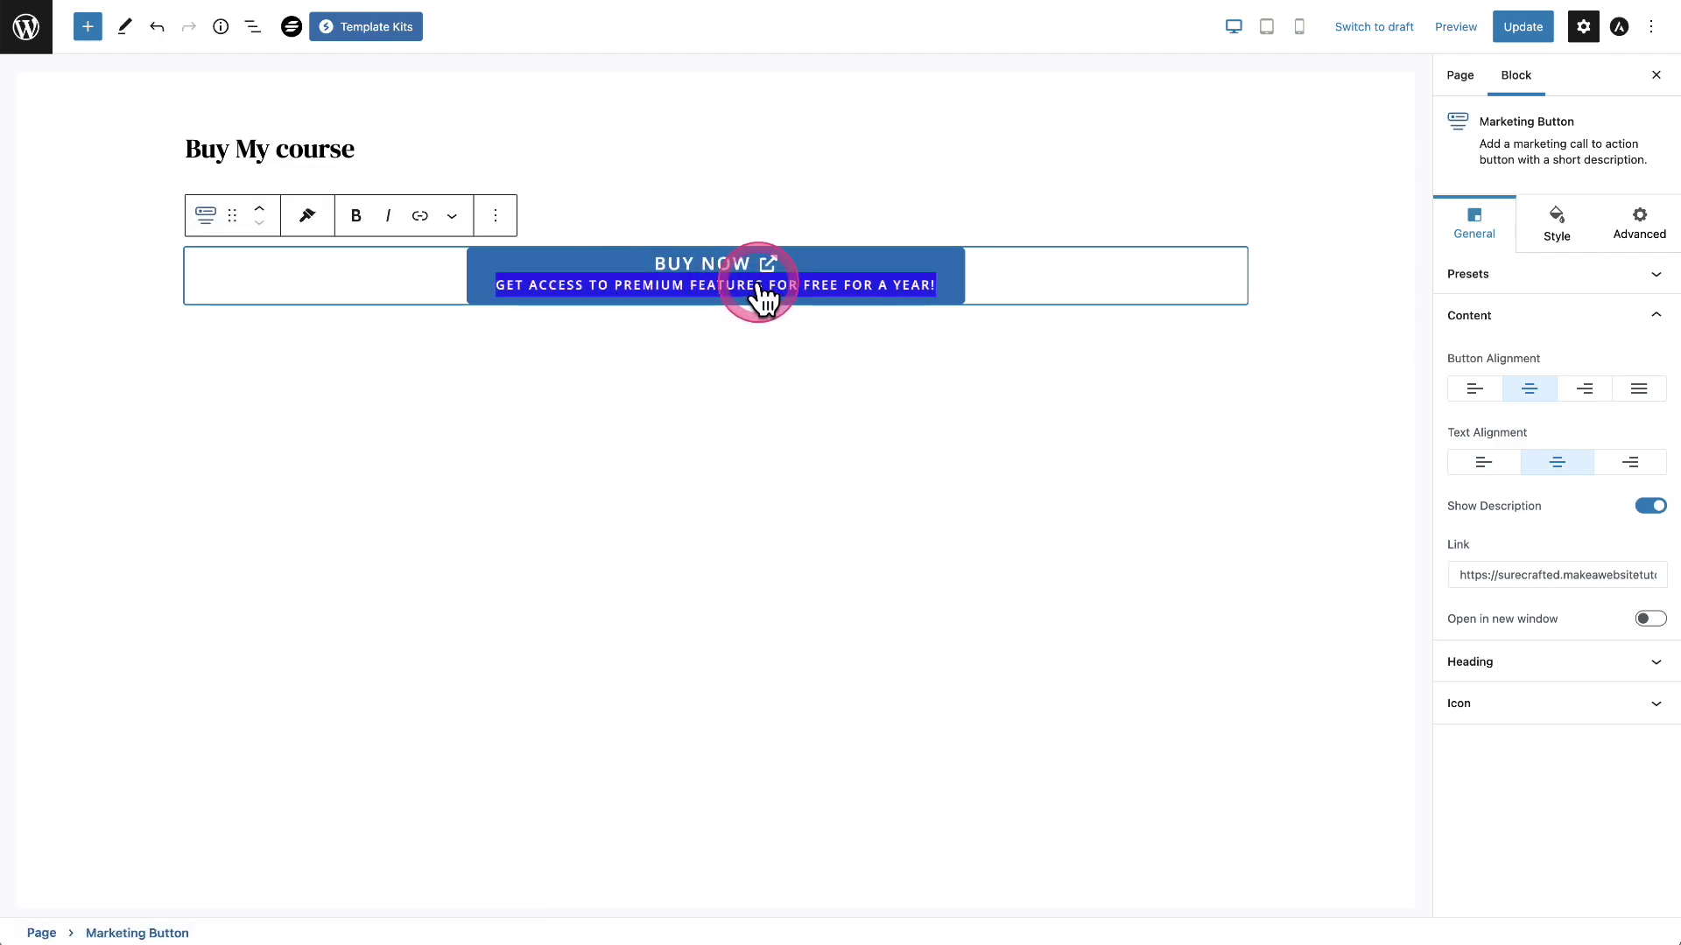
left_click(779, 381)
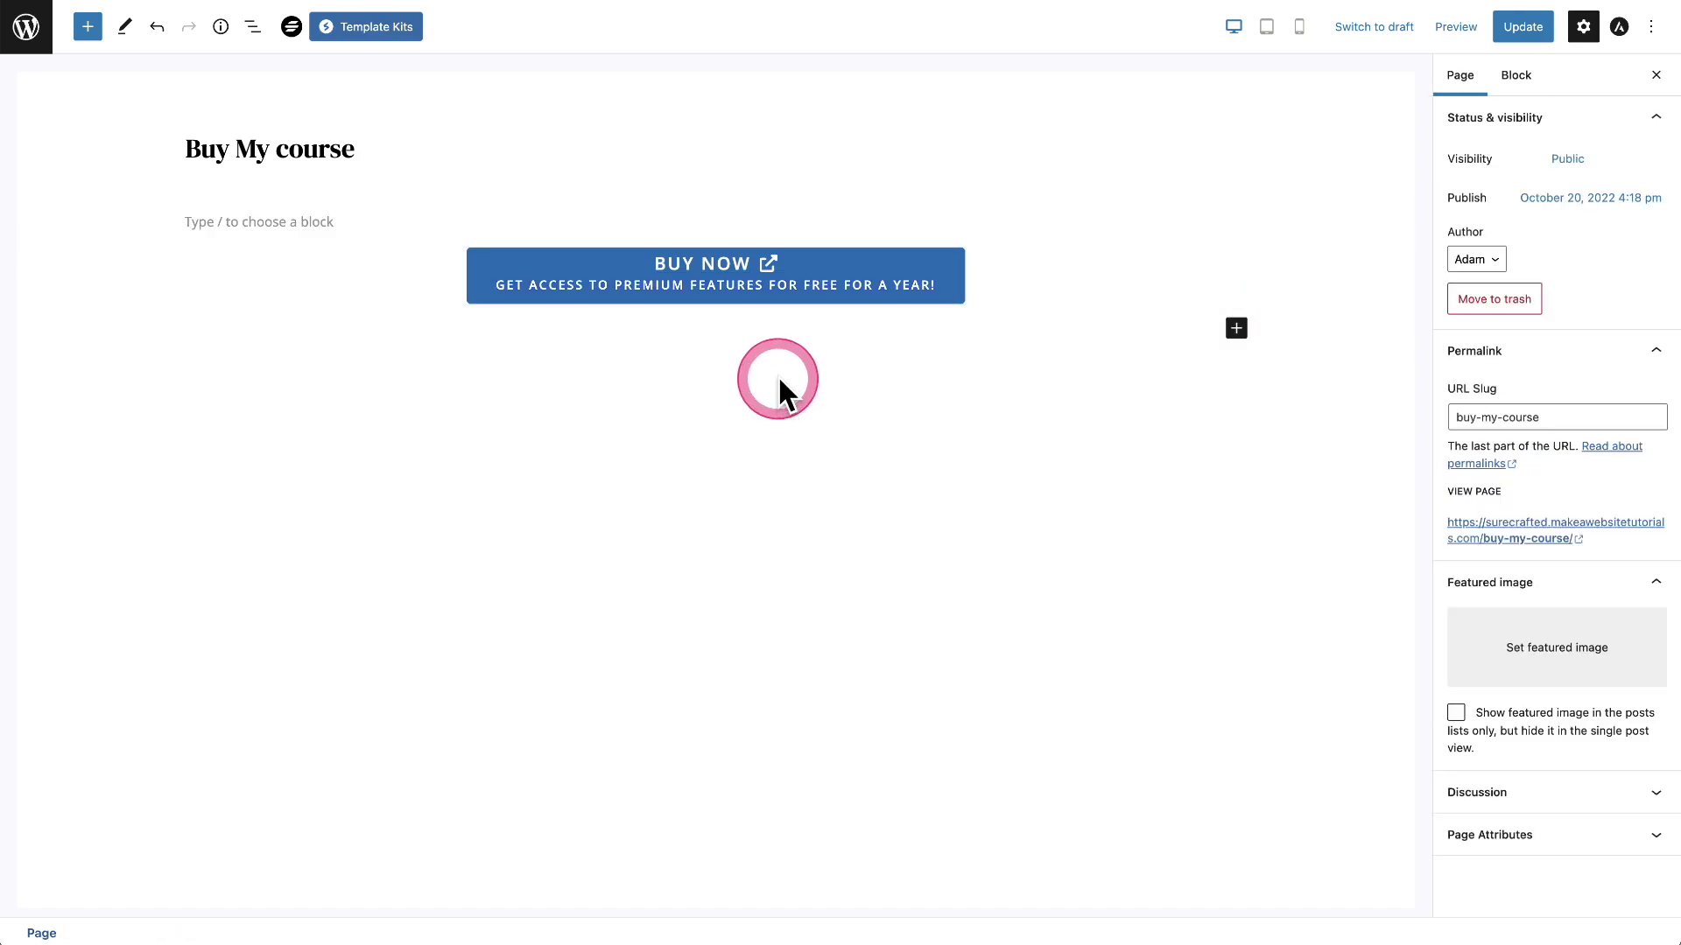
- Update the Buy My course page, follow its BUY NOW button live to review the checkout, and return to the page
left_click(1509, 35)
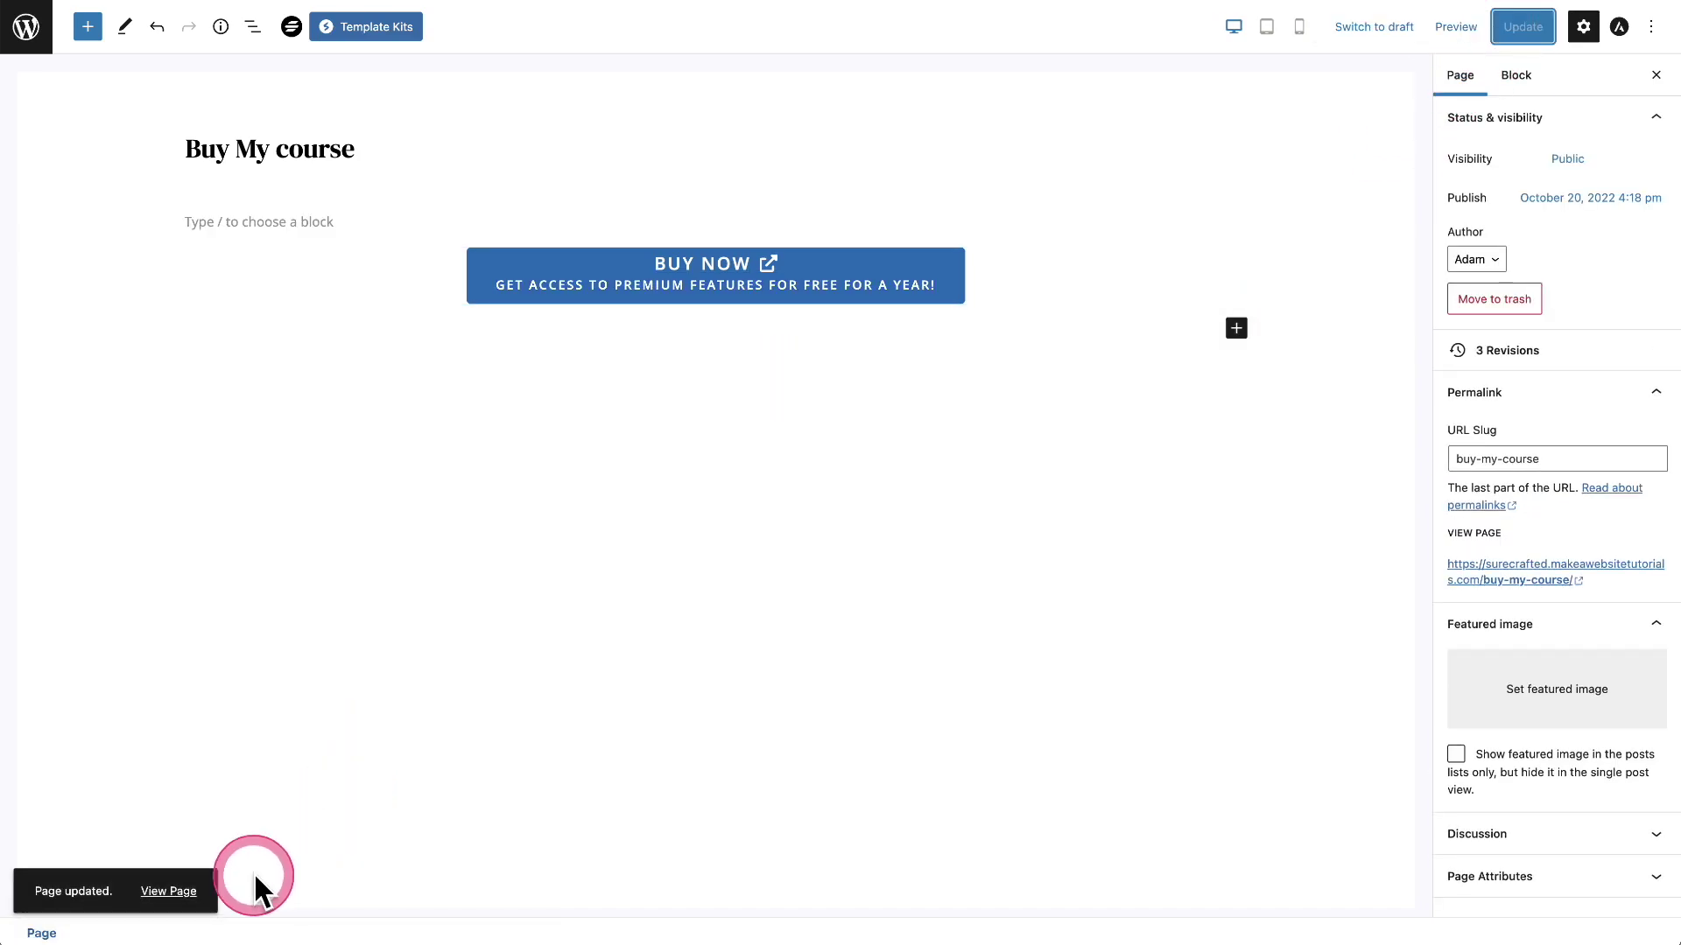
left_click(186, 893)
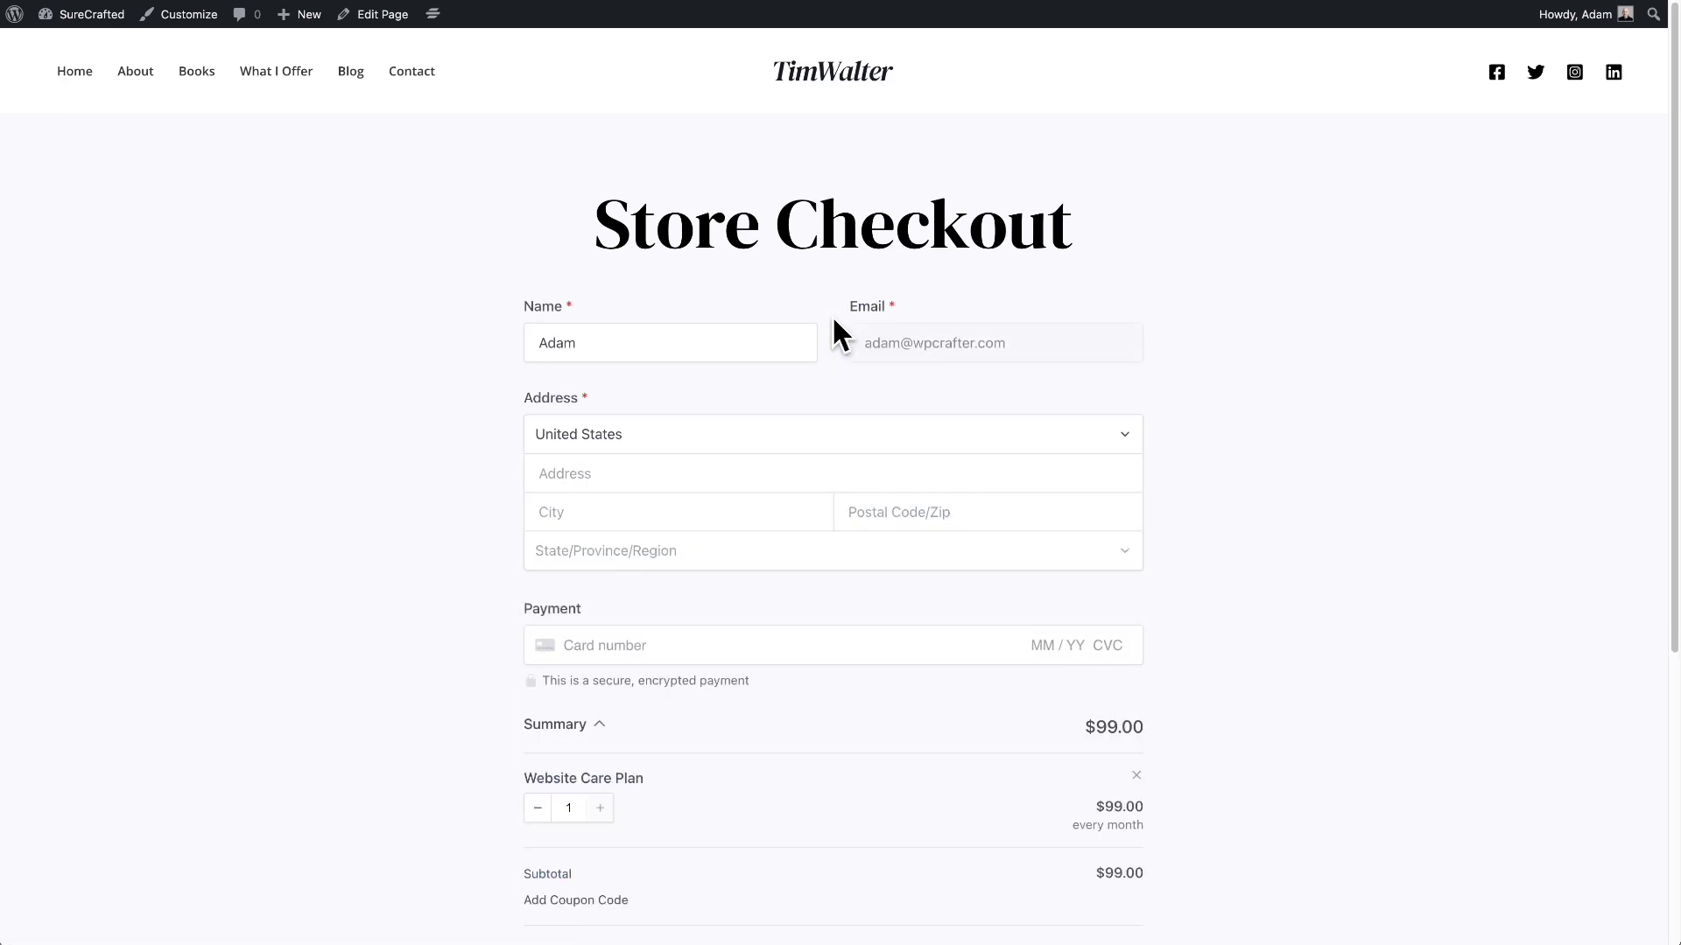
scroll(784, 444, "down", 3)
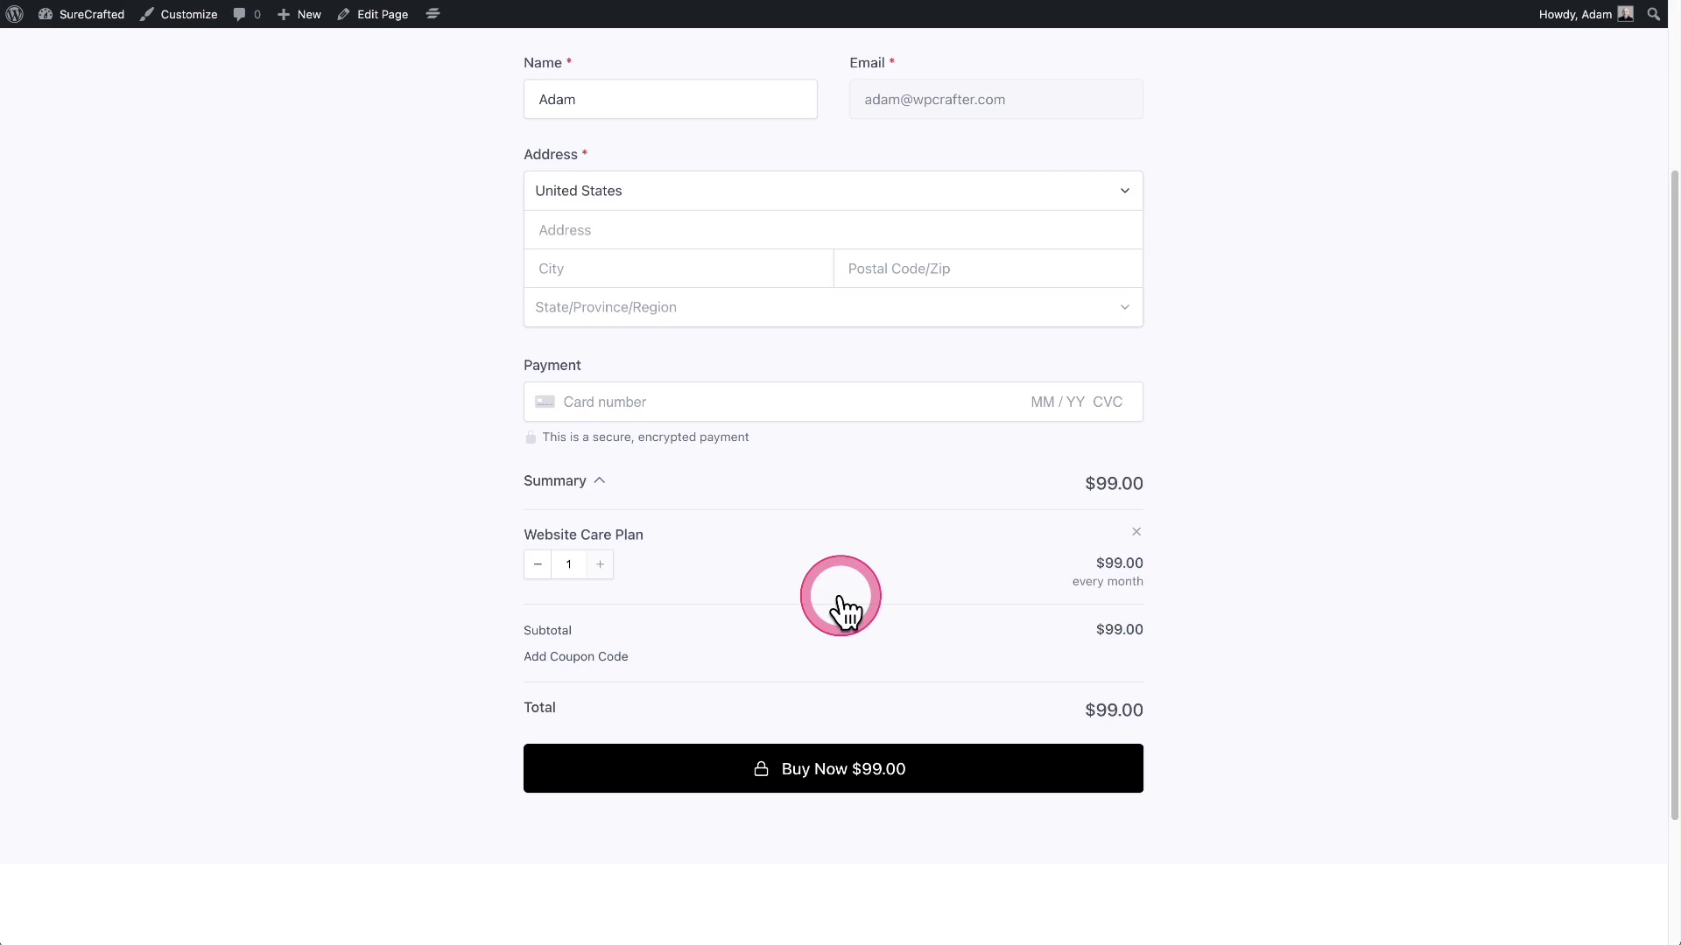
scroll(845, 612, "up", 3)
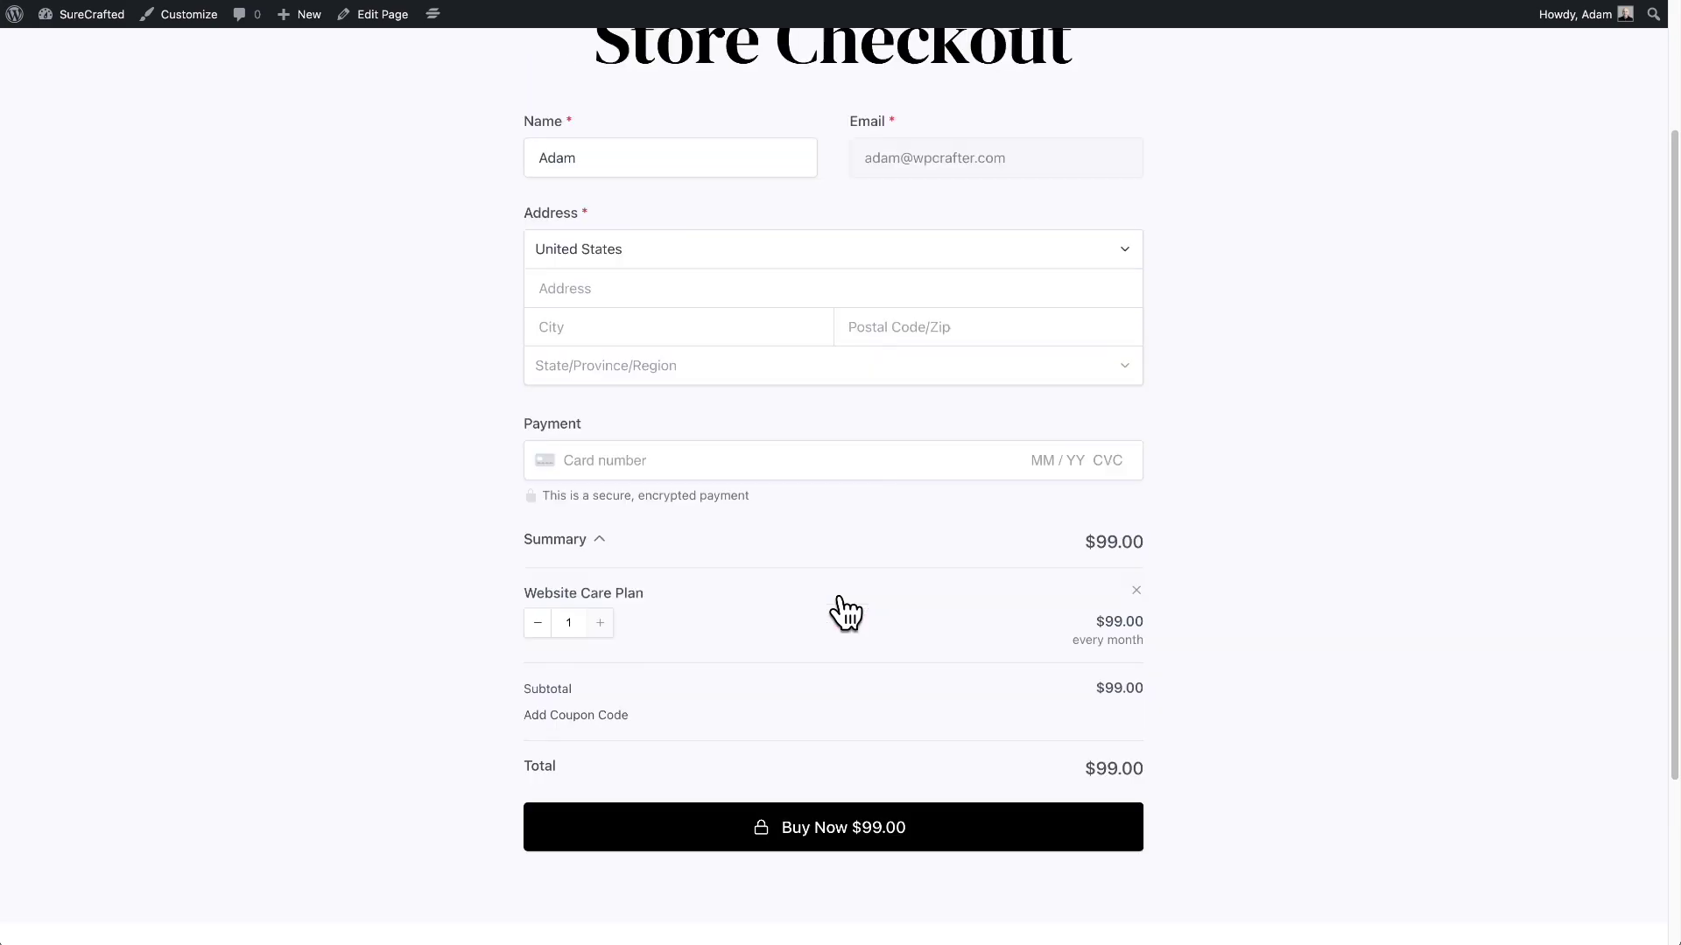
key("alt+Left")
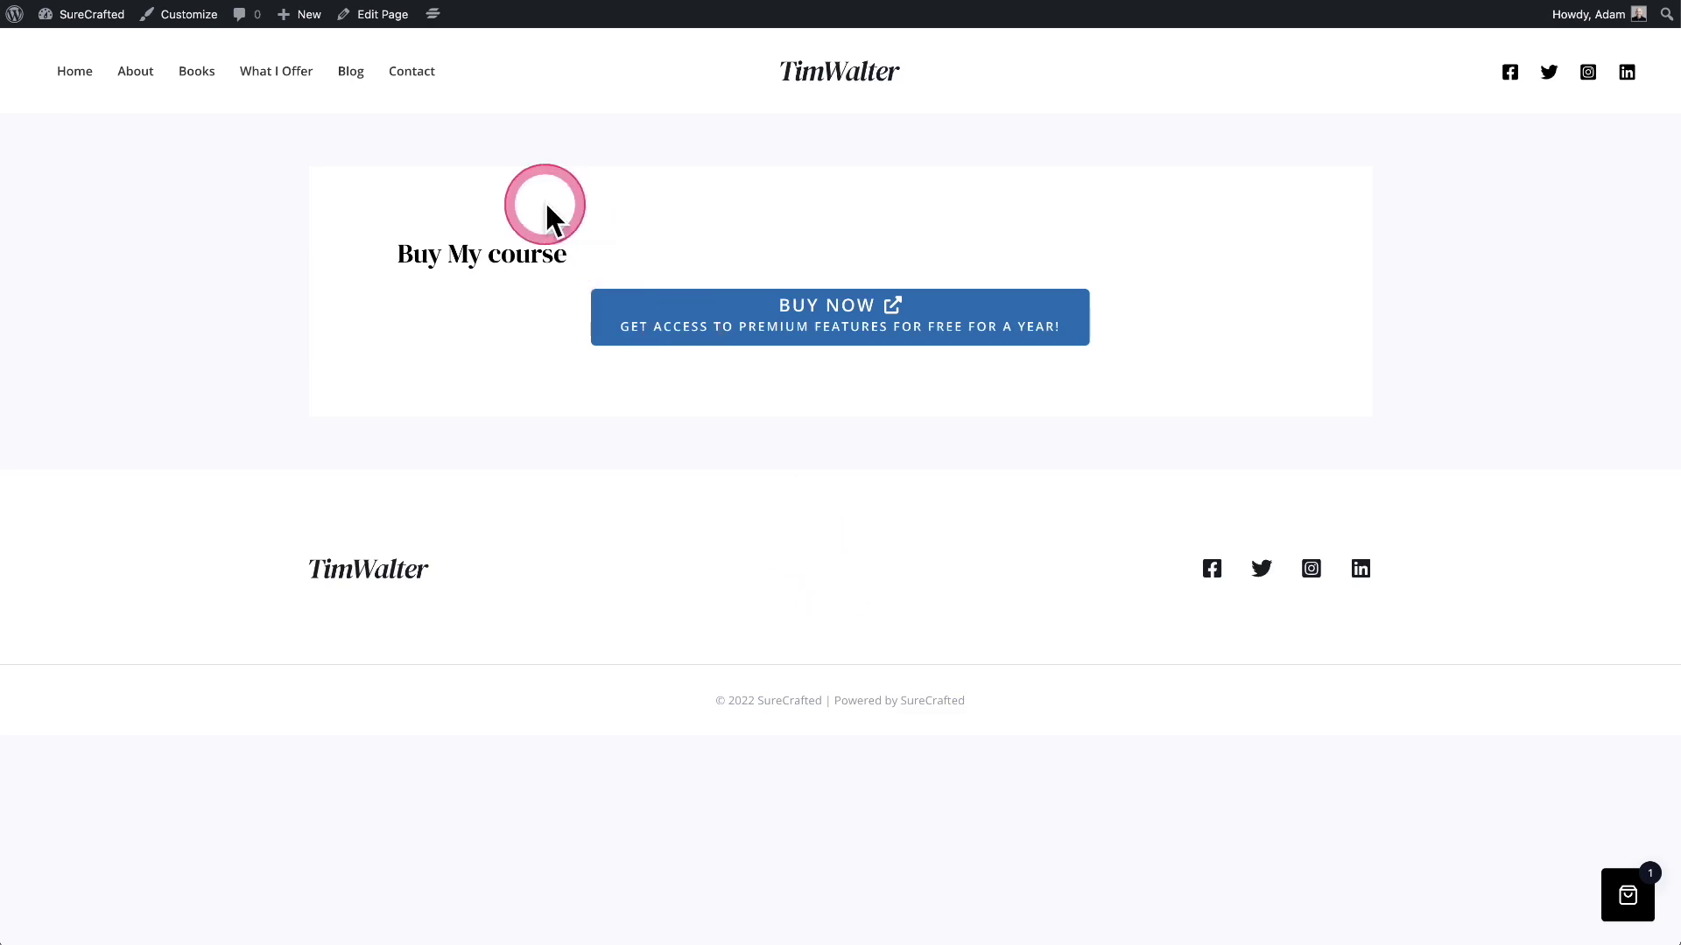
- Reopen the Buy My course page for editing and insert a SureCart Buy Button block below the Marketing Button
left_click(391, 16)
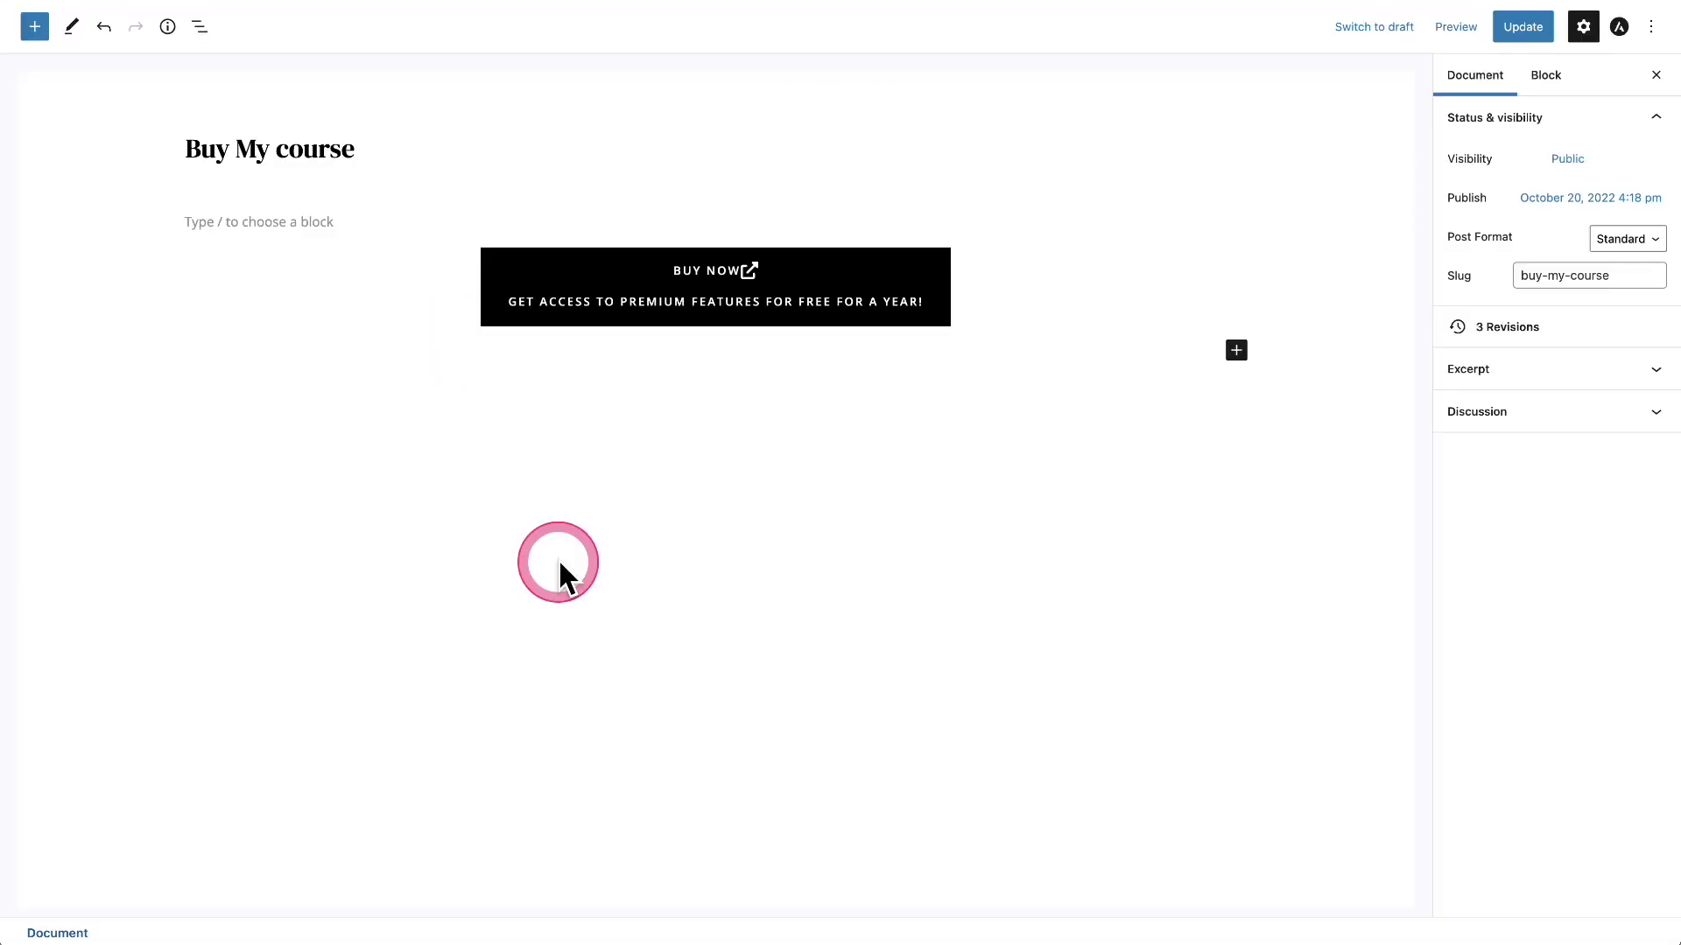
left_click(88, 26)
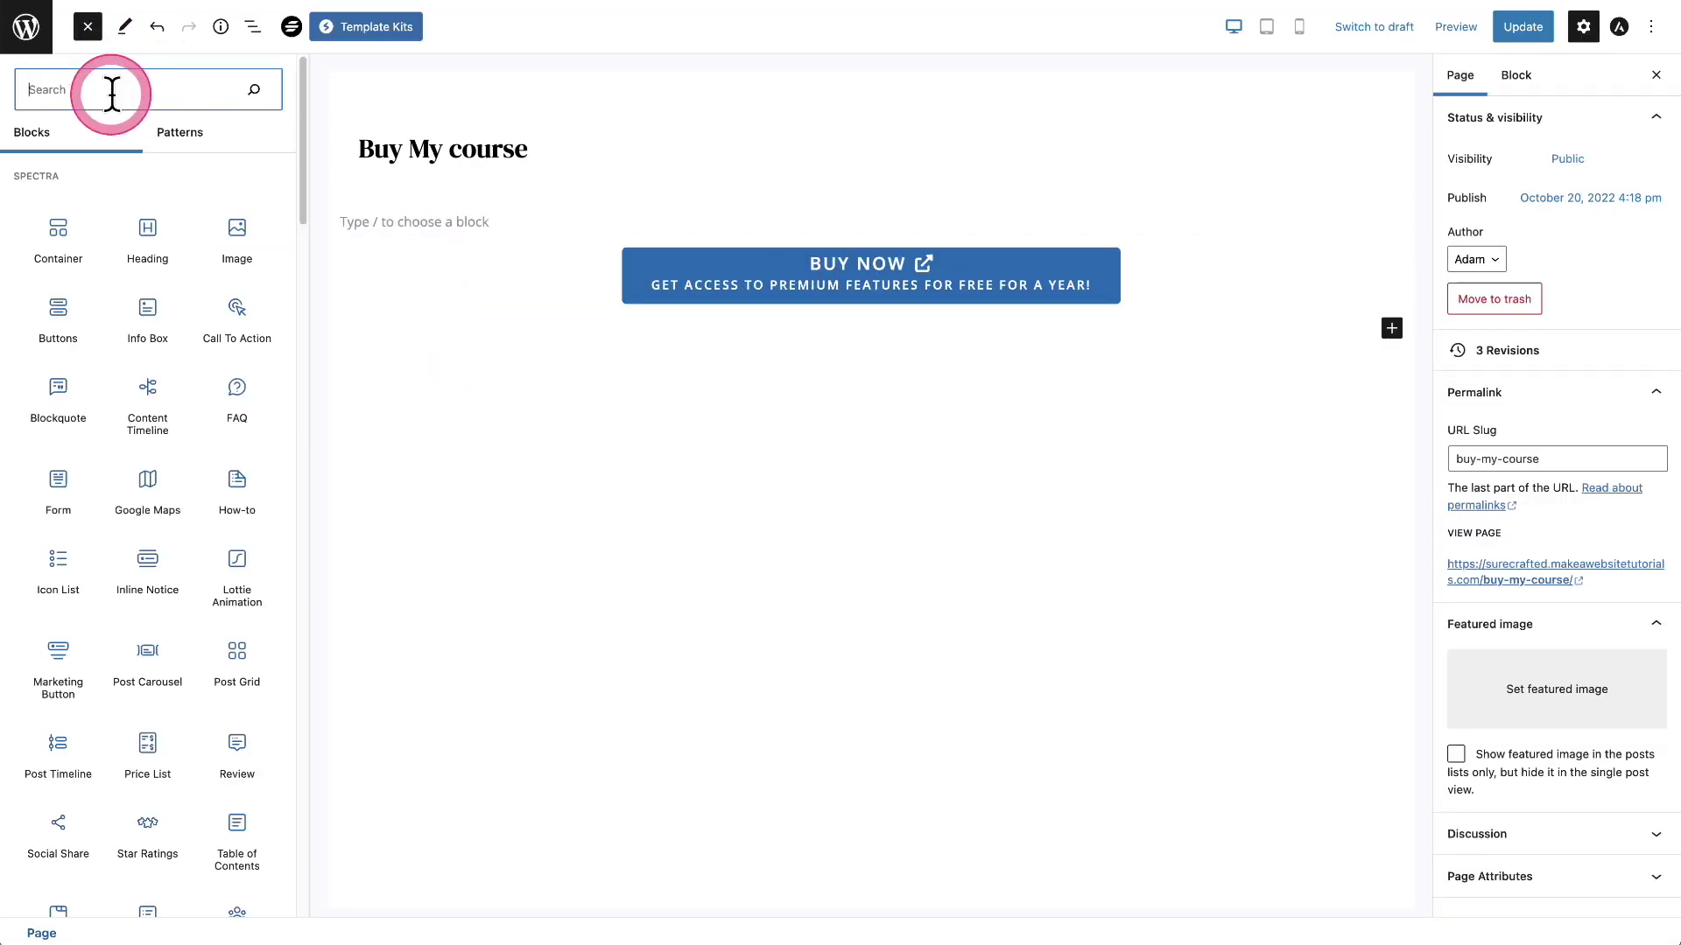
scroll(192, 386, "down", 7)
scroll(193, 385, "down", 3)
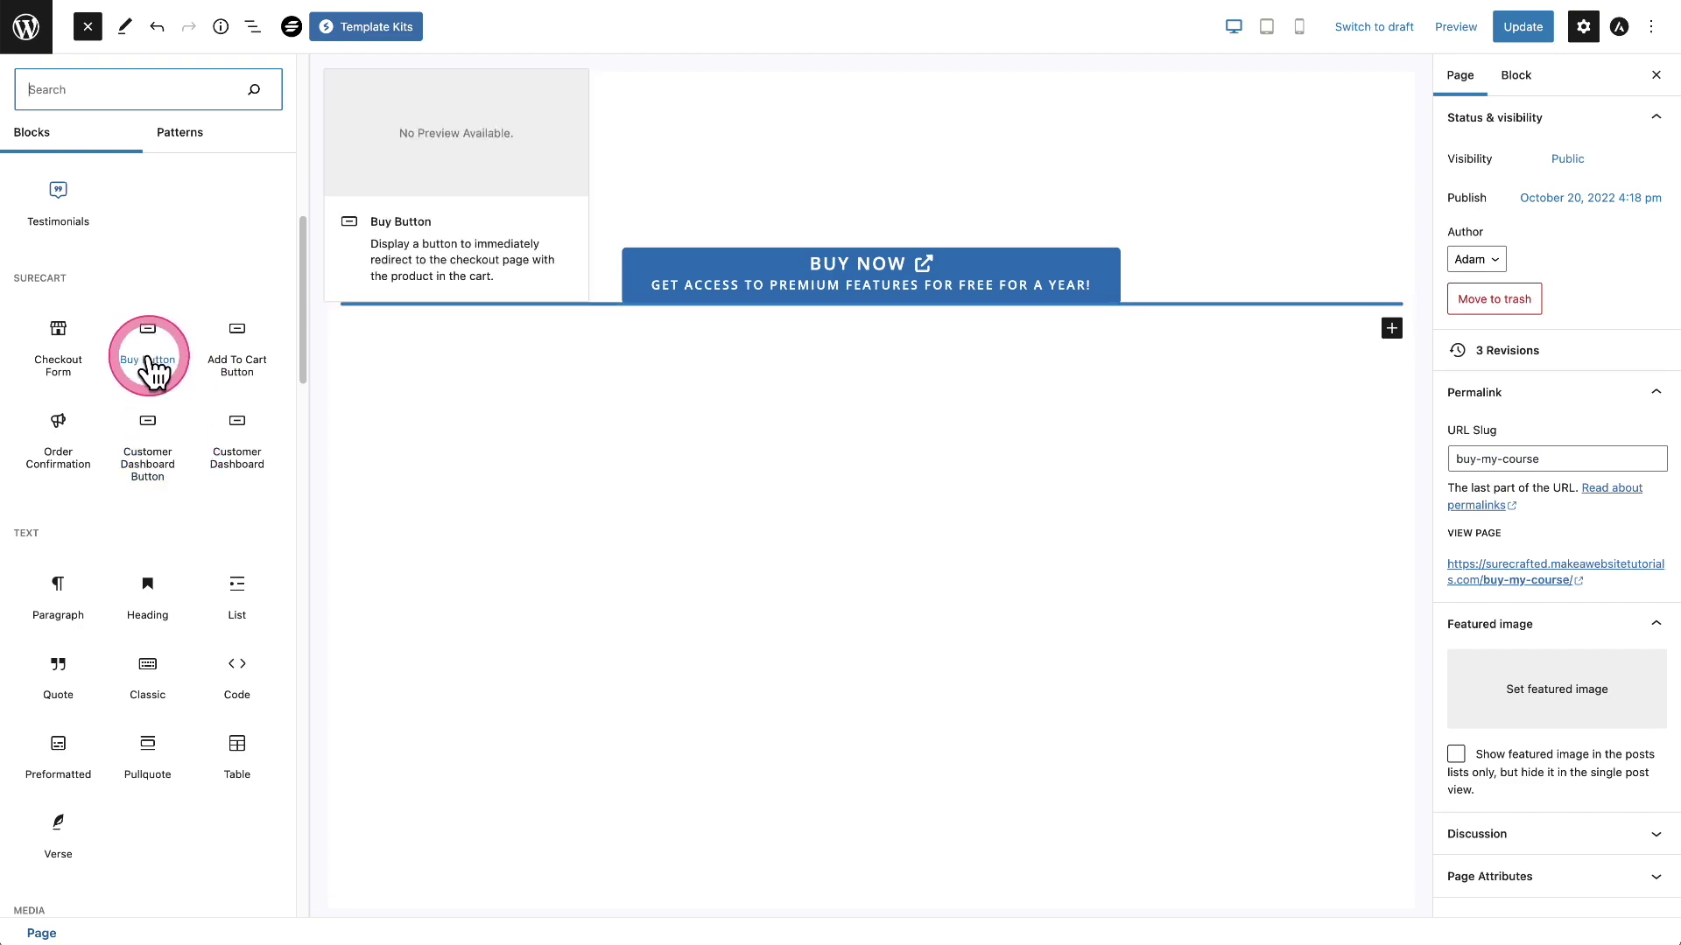
left_click_drag(261, 379, 254, 376)
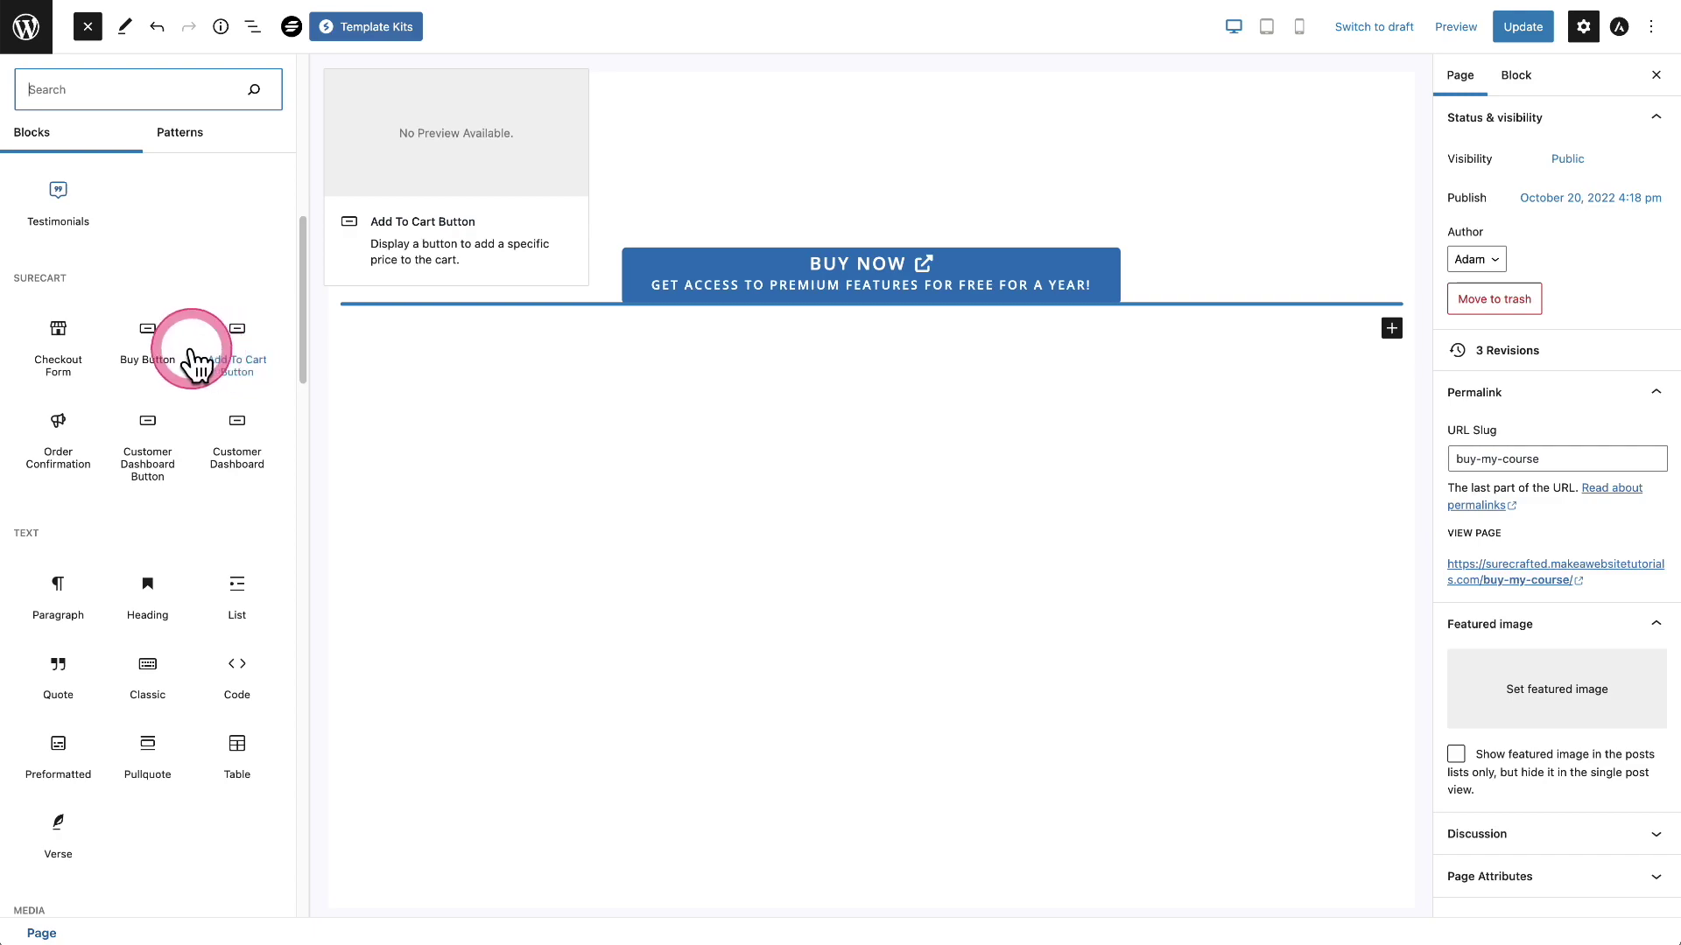
left_click(150, 340)
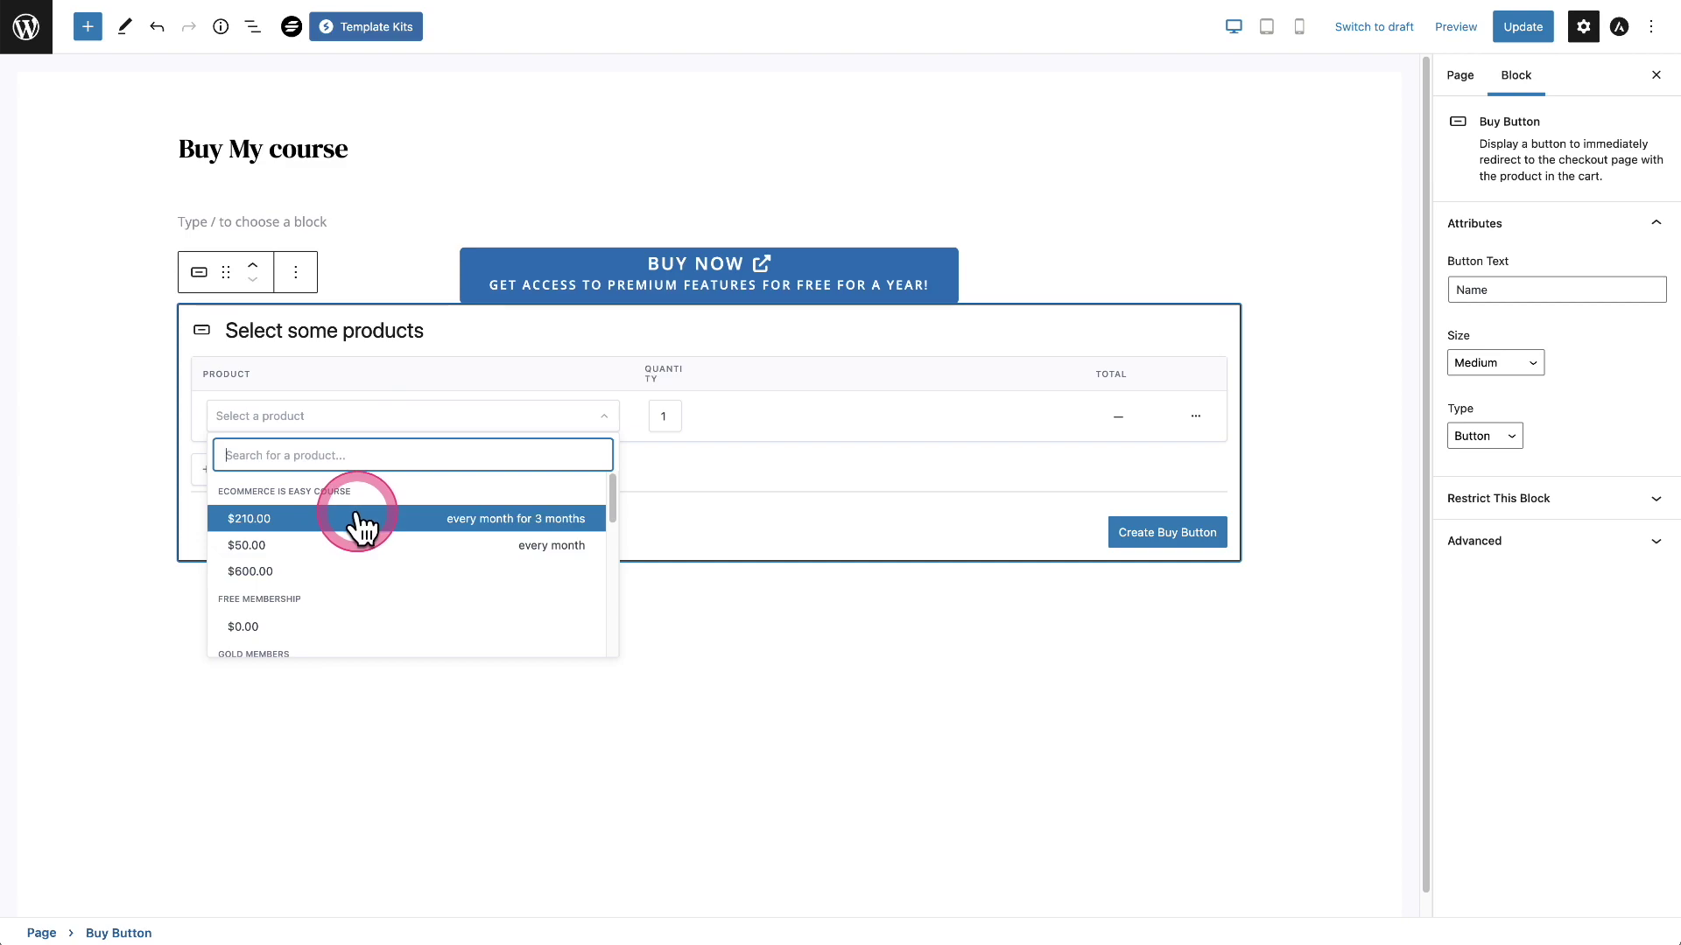
- Create the Buy Button with the $99.00 monthly Website Care Plan and the $500.00 Setup Fee as its products
scroll(359, 526, "down", 3)
left_click(330, 647)
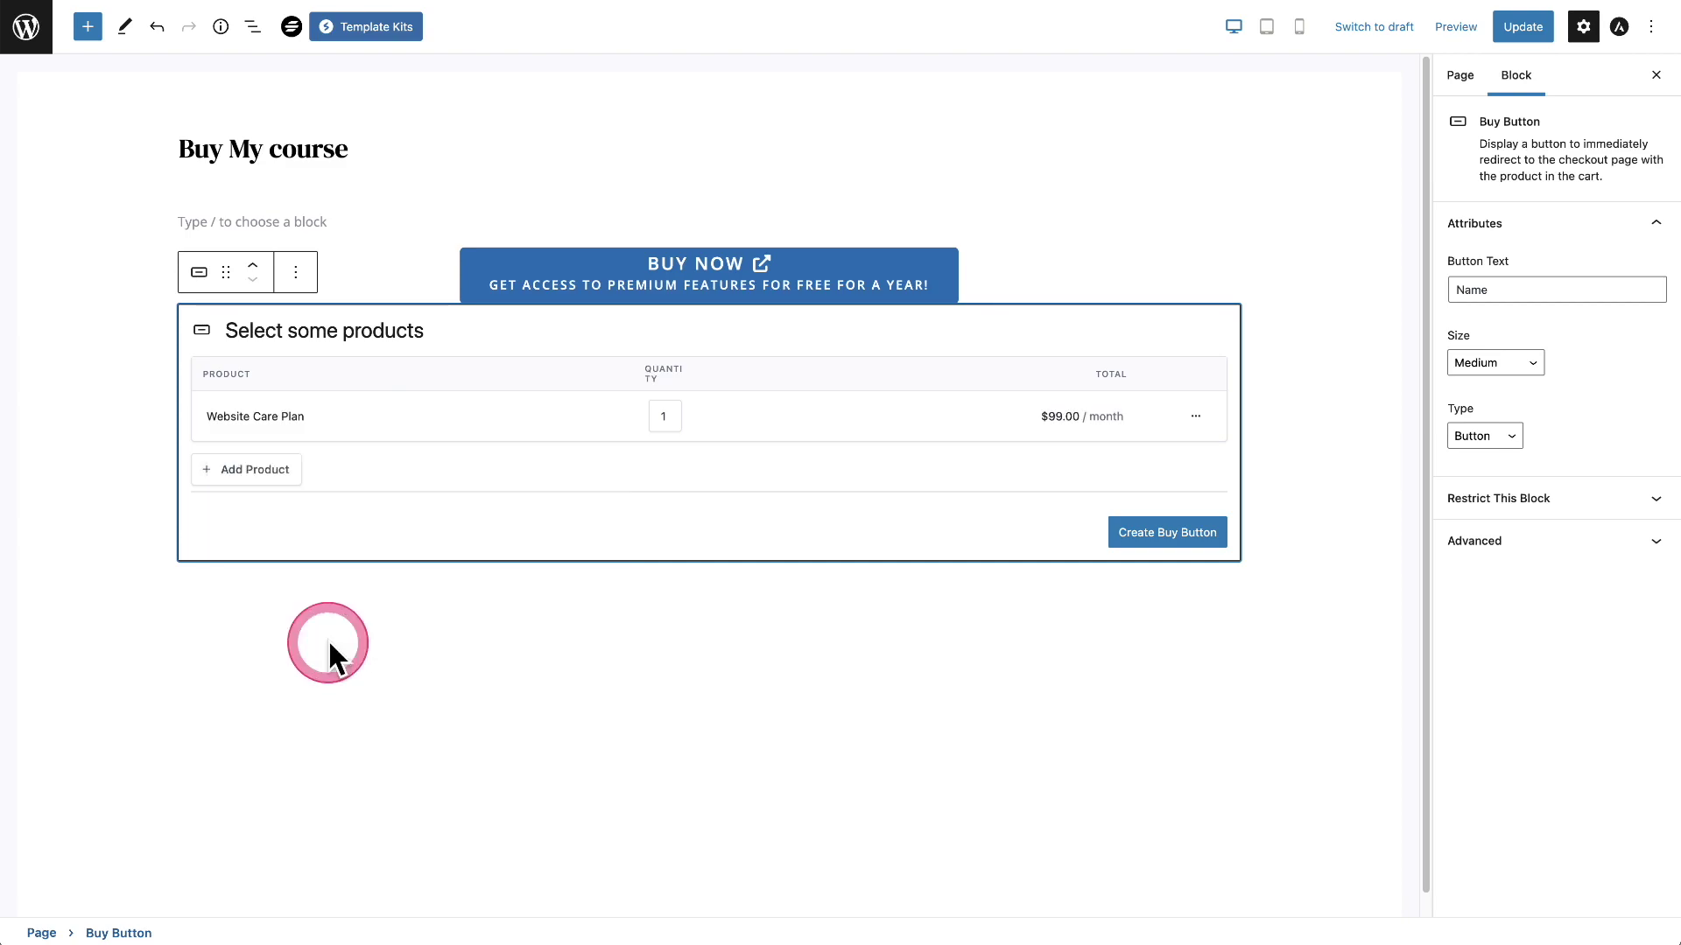
scroll(385, 595, "down", 5)
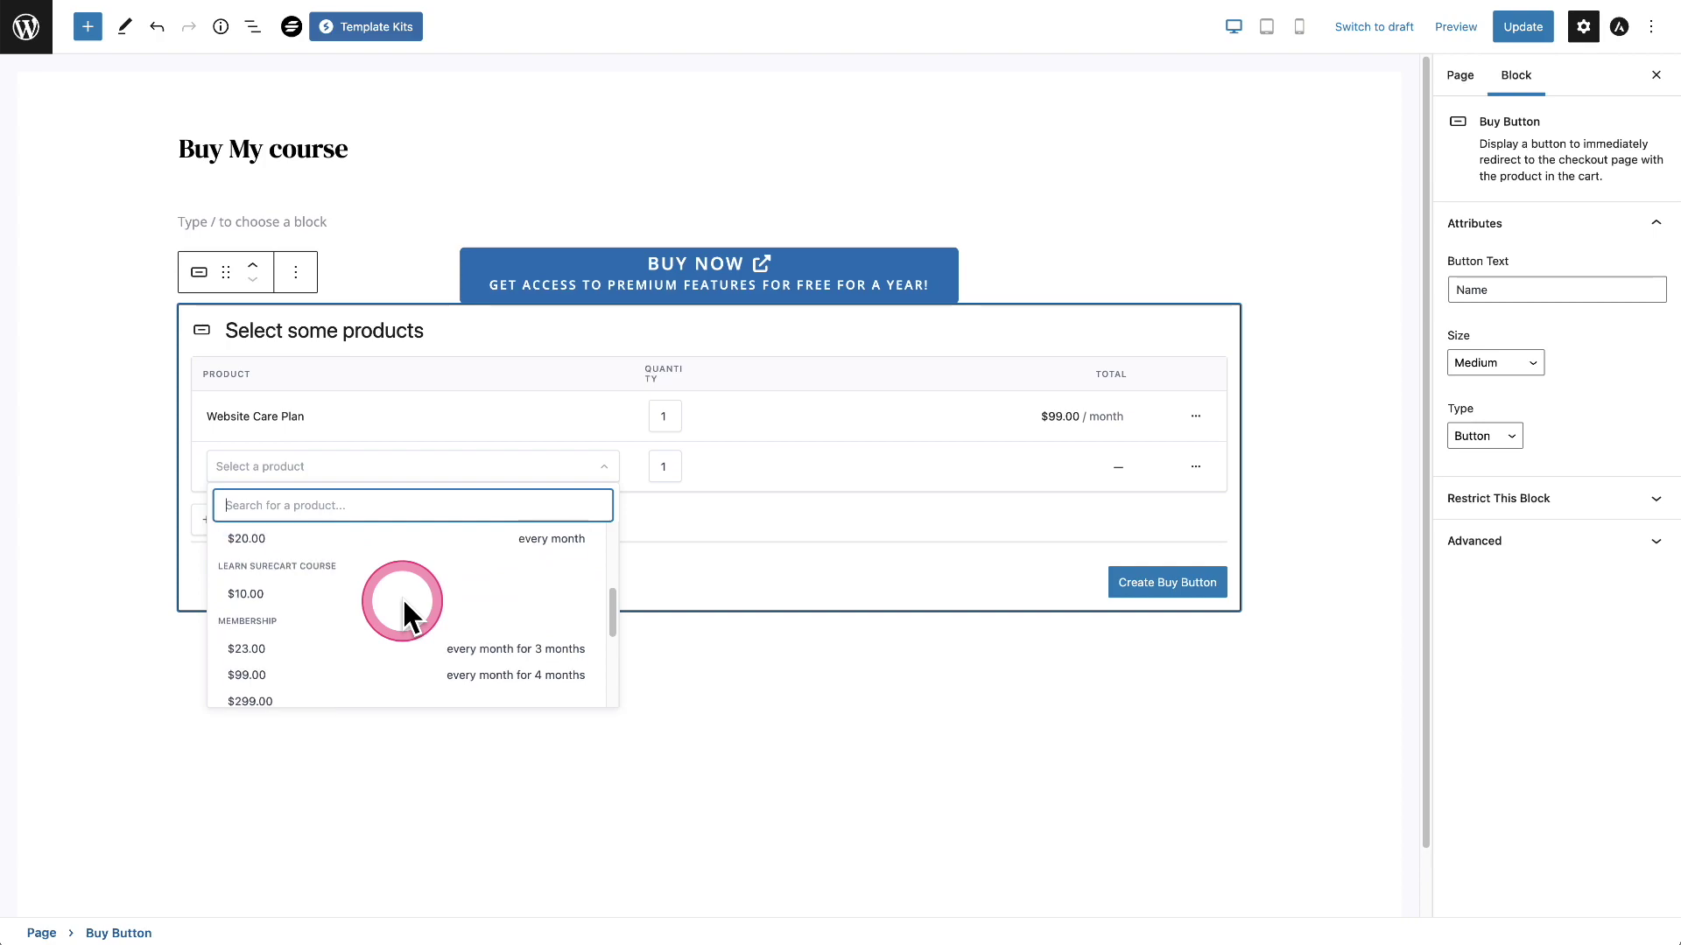
scroll(404, 602, "down", 5)
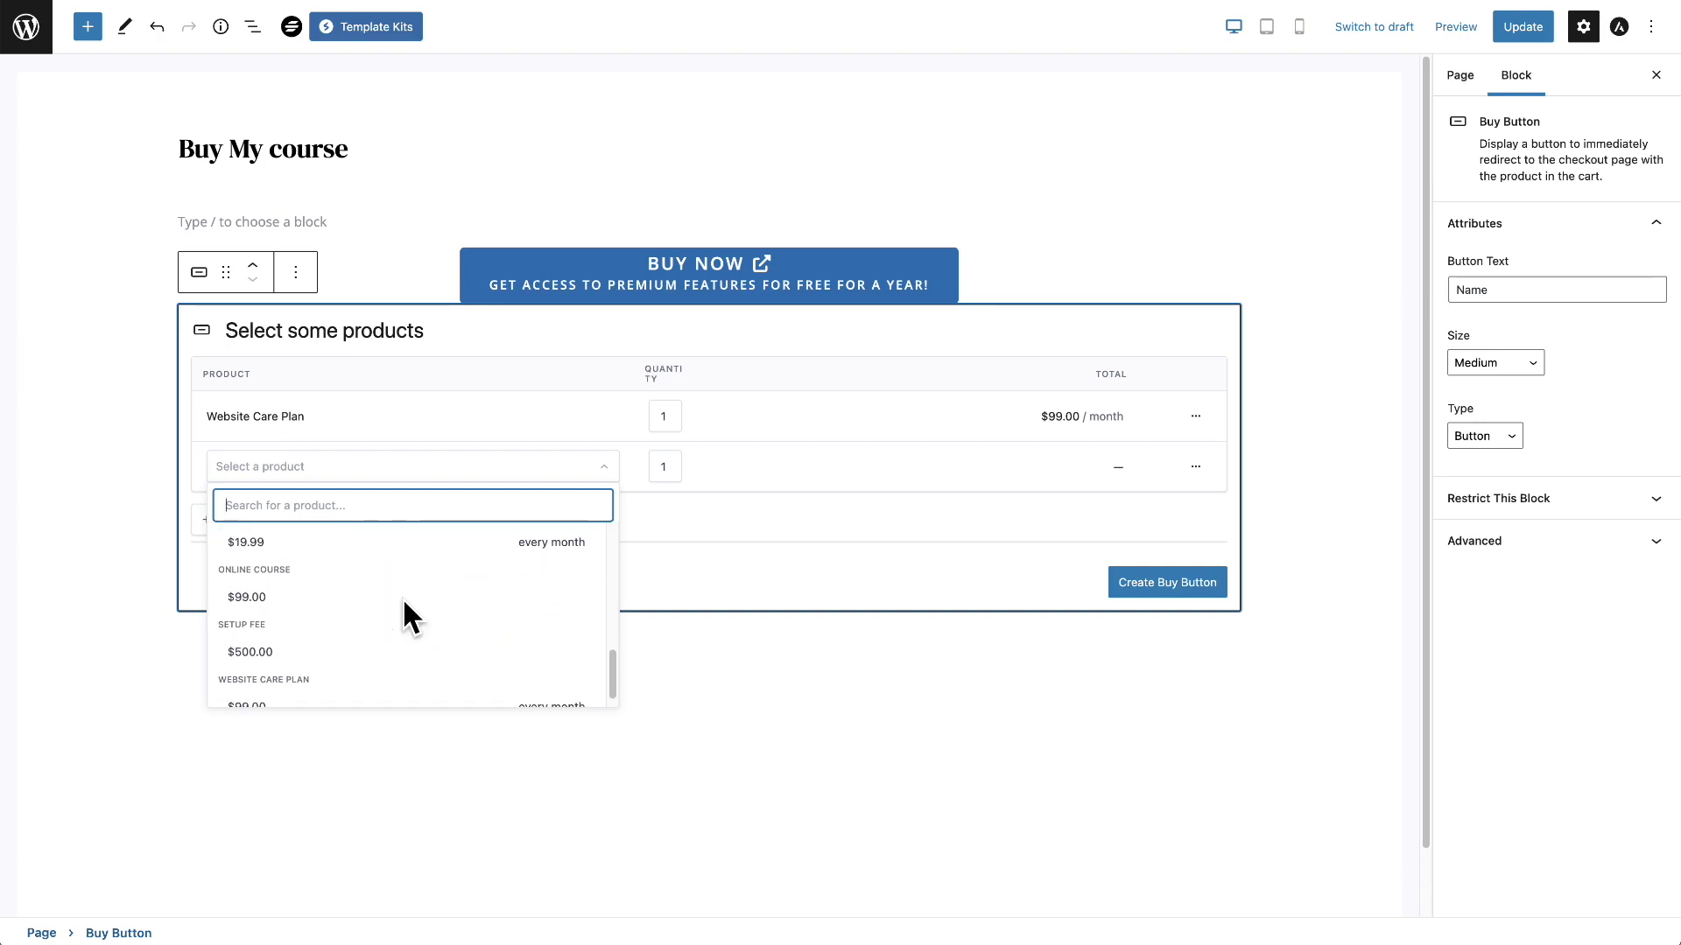
left_click(300, 636)
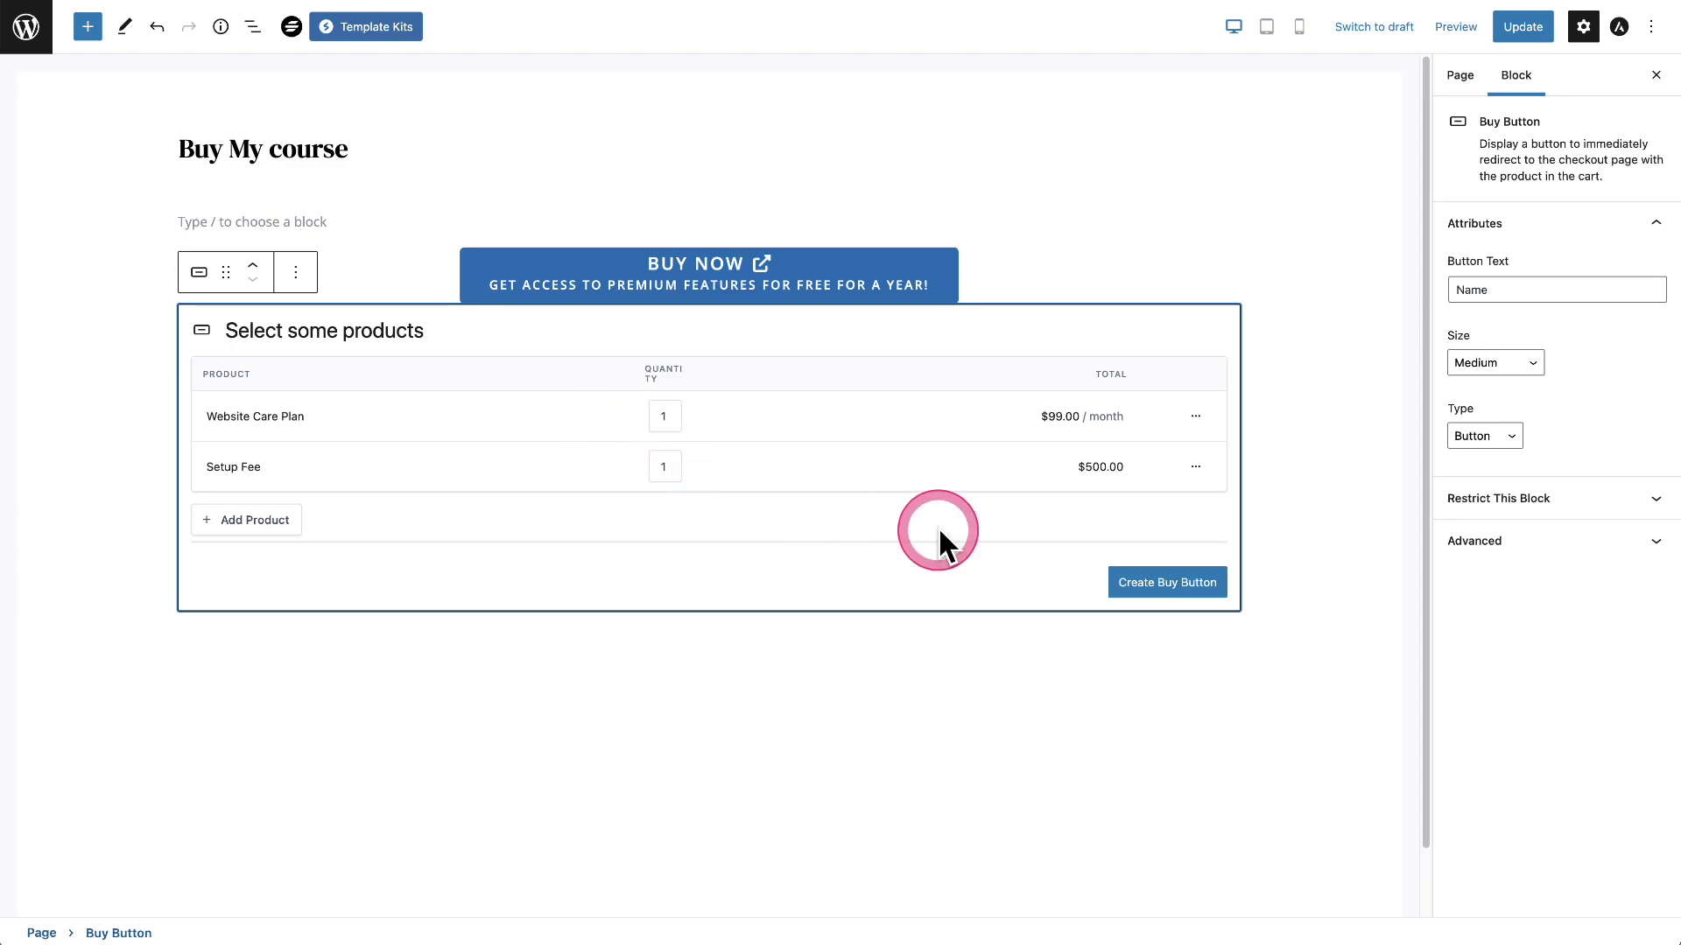
left_click(1154, 594)
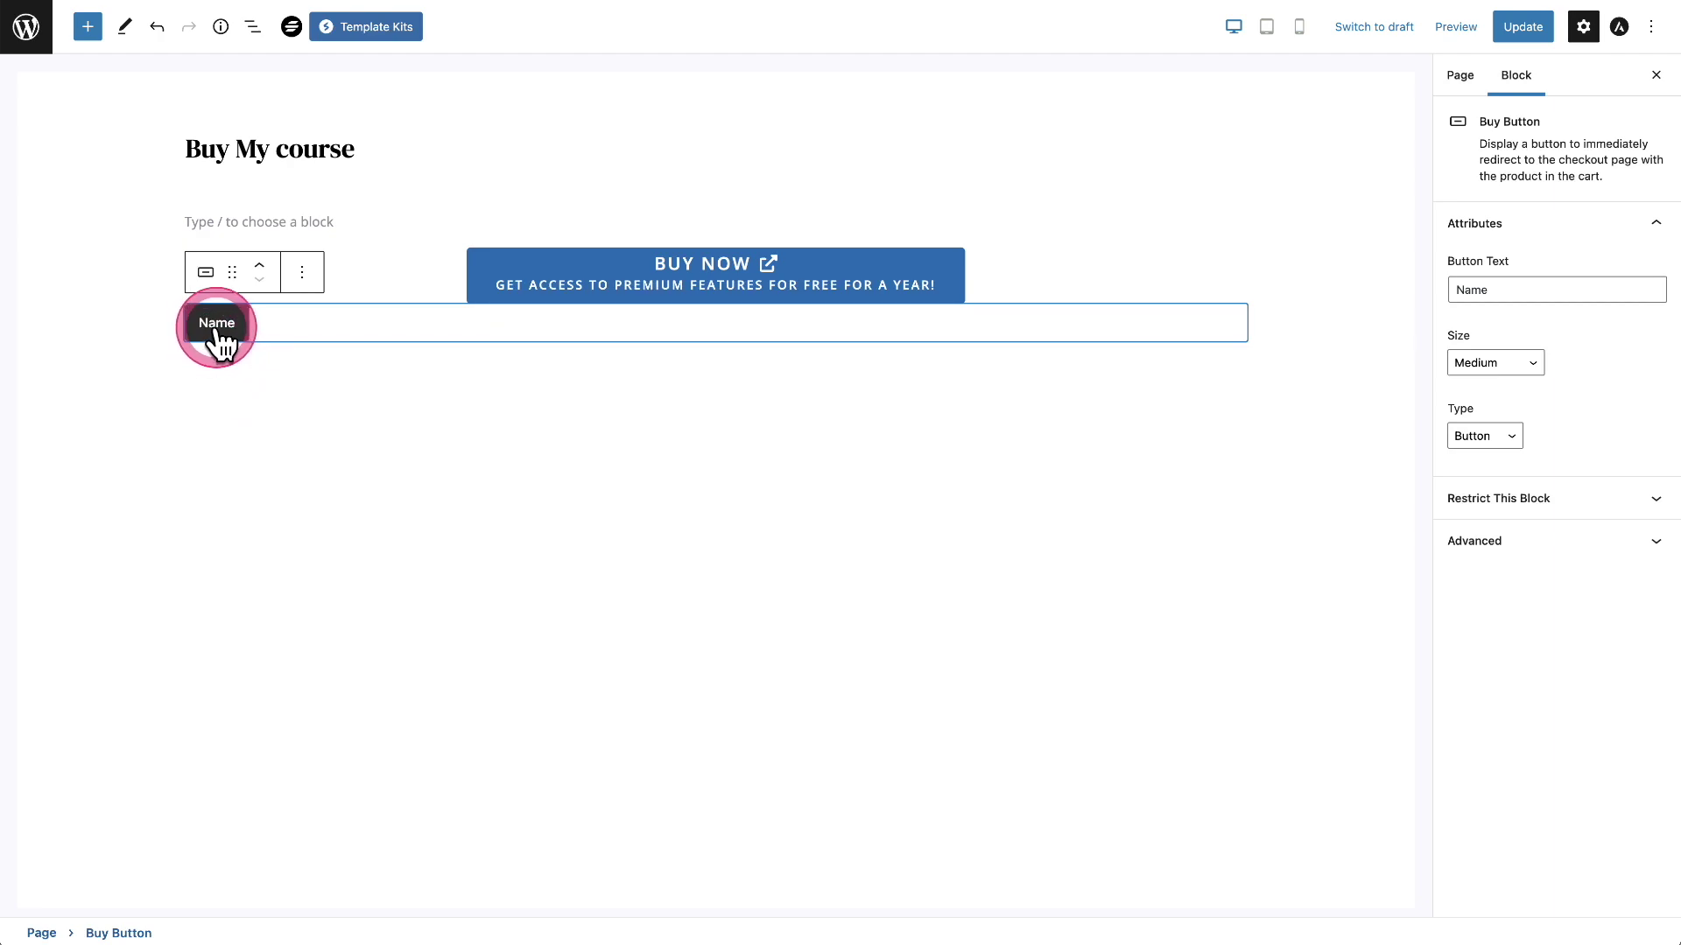
- Set the Buy Button's text to "Buy This Plan"
double_click(1502, 289)
type("Buy This Plan")
left_click(497, 396)
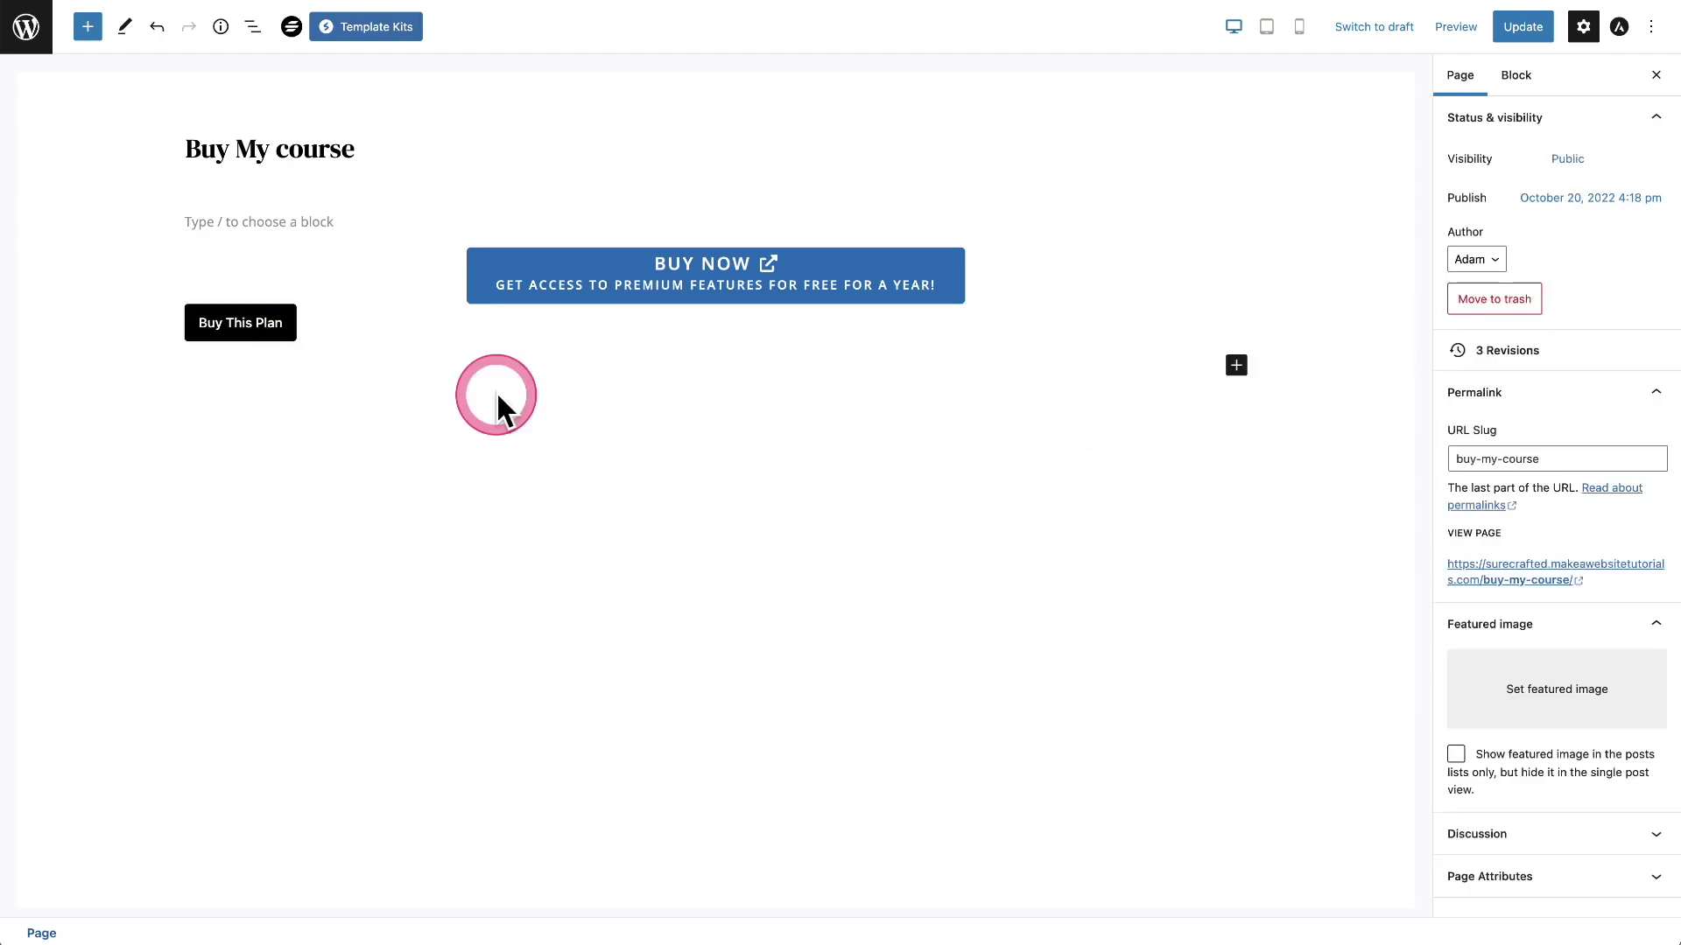
- Update the Buy My course page and test the Buy This Plan button on the live page
left_click(1523, 26)
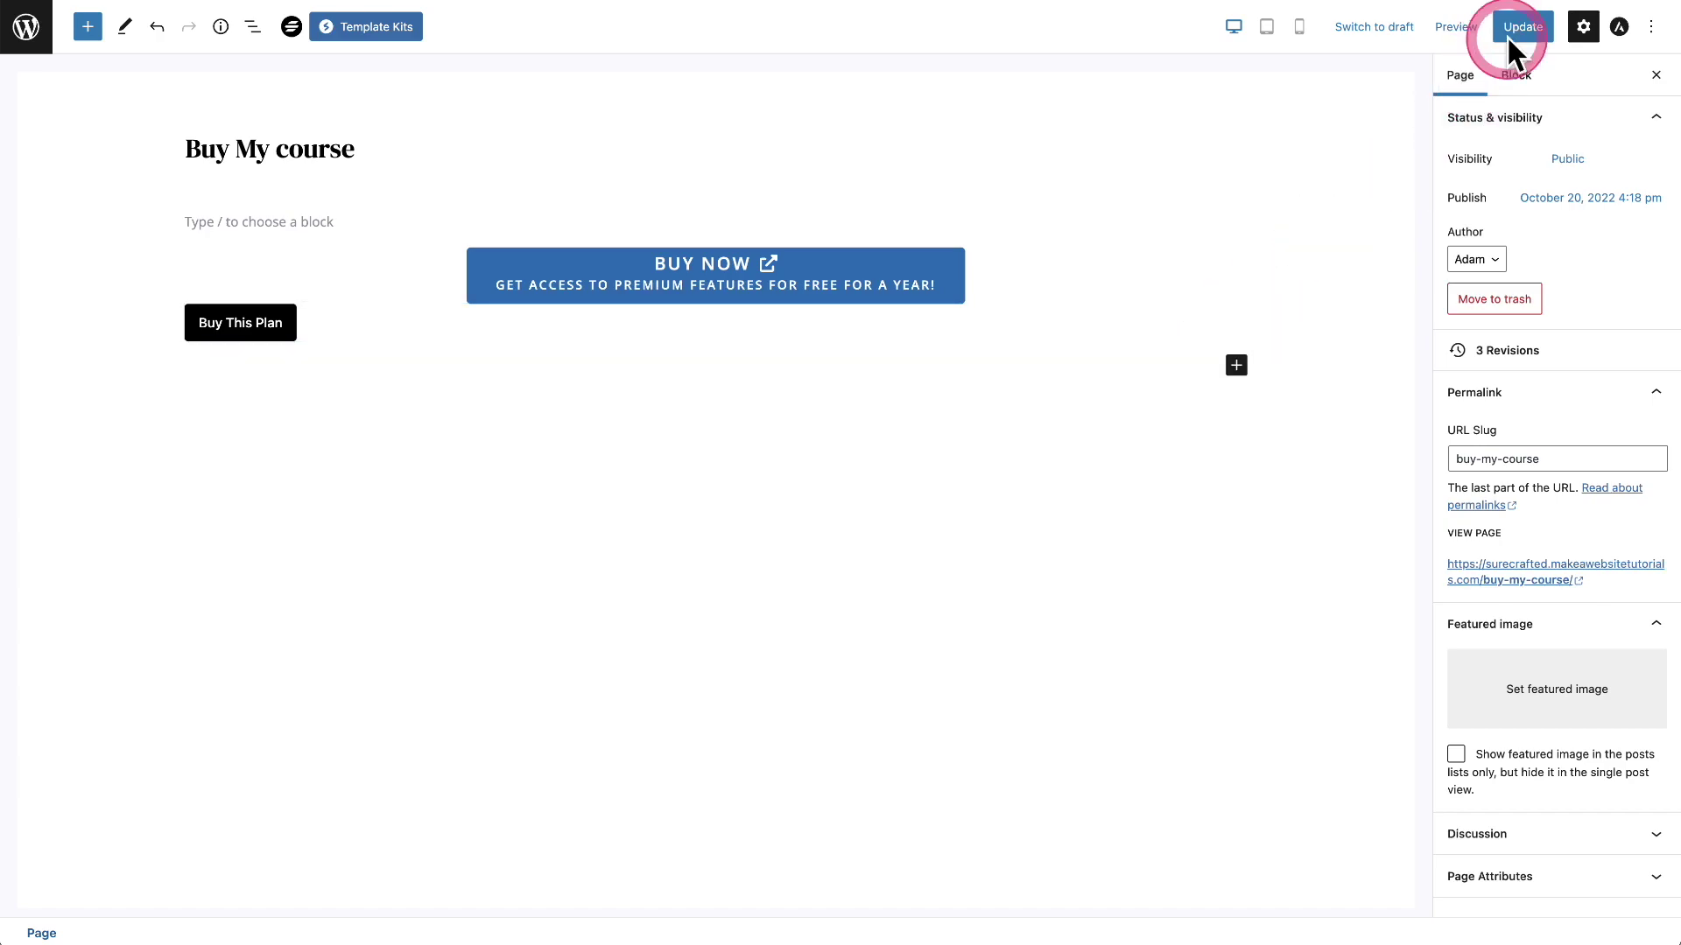
left_click(159, 891)
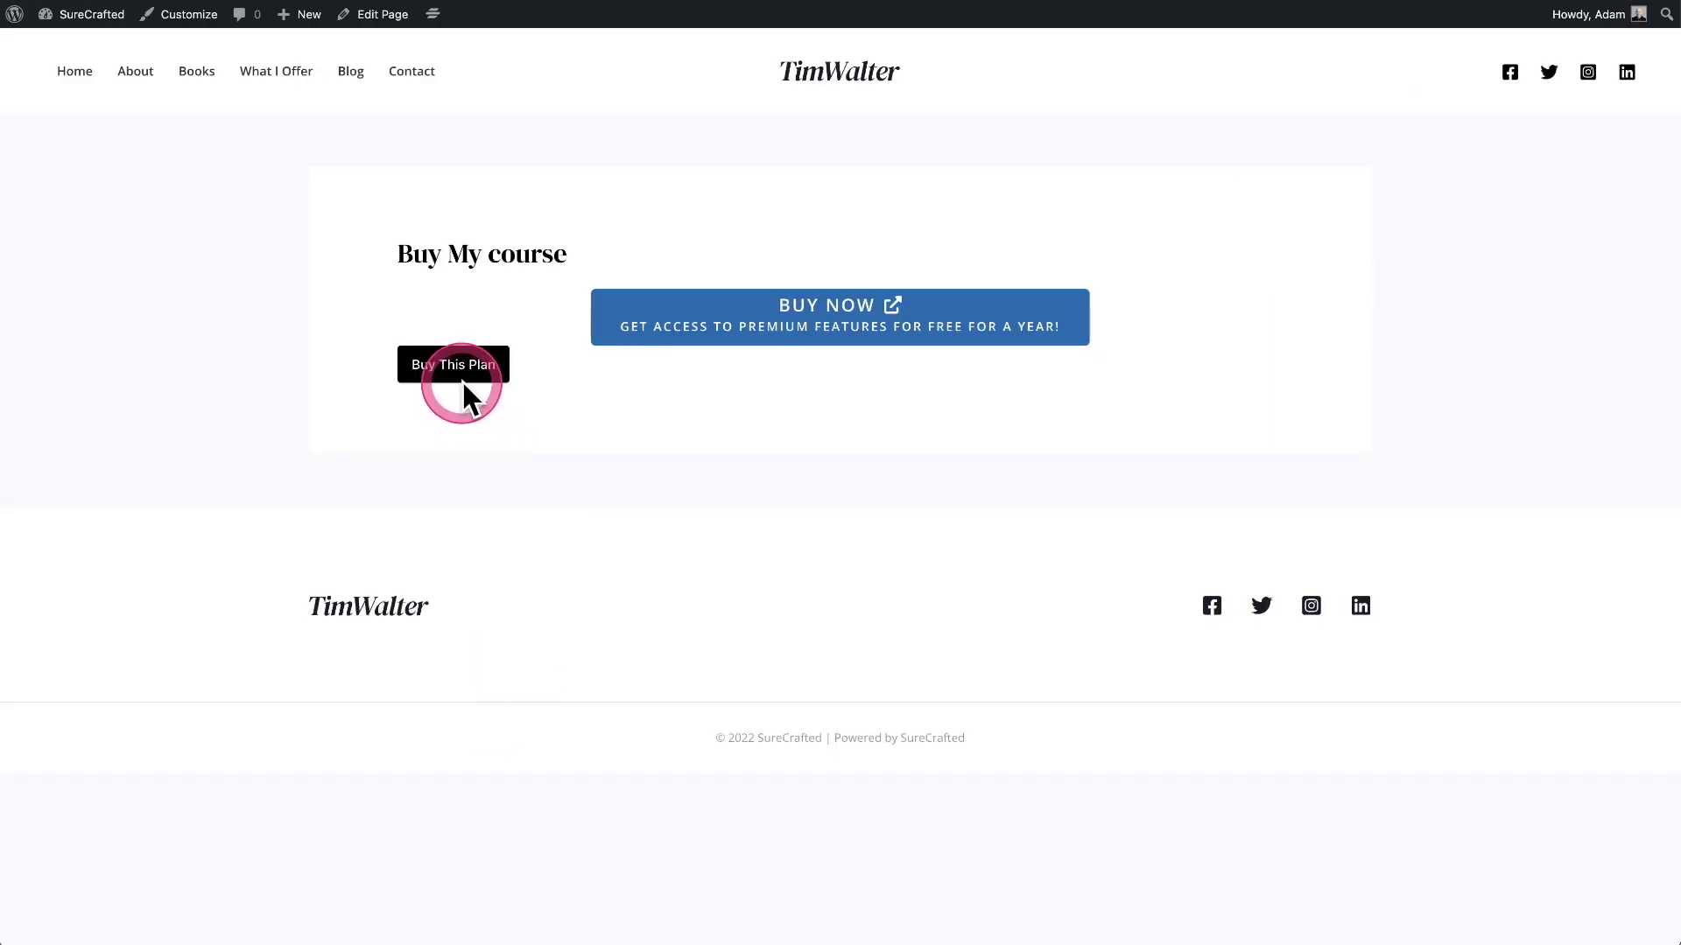
left_click(454, 378)
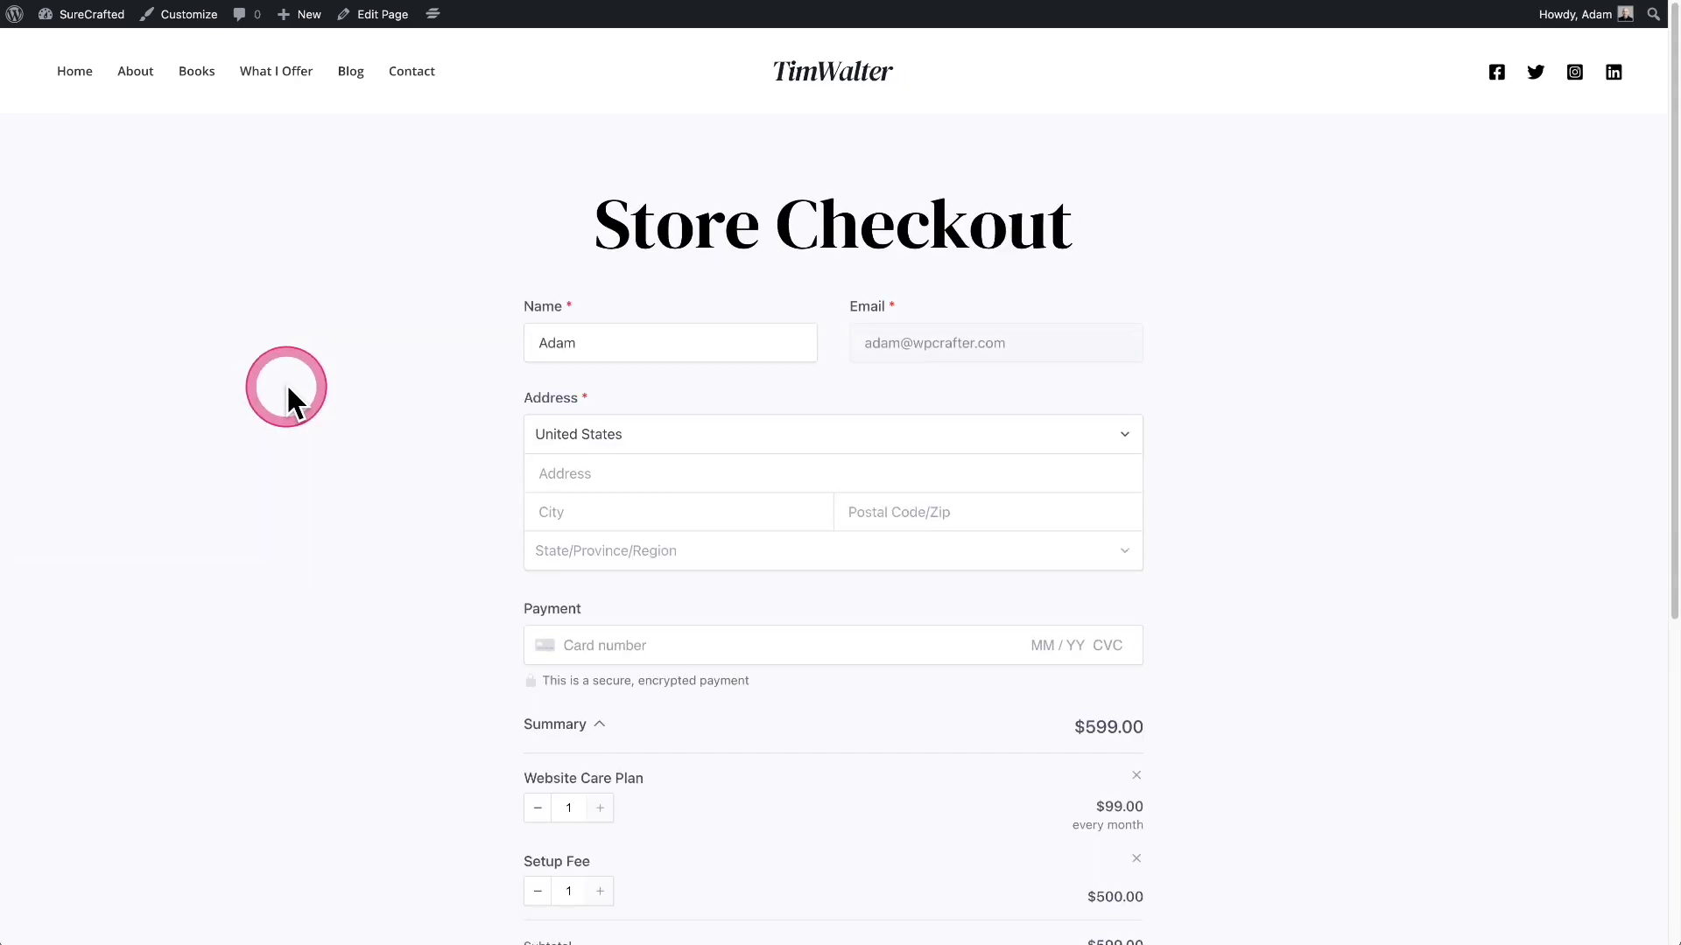
- Review the order summary on the Store Checkout page for the Website Care Plan and Setup Fee
scroll(287, 383, "down", 1)
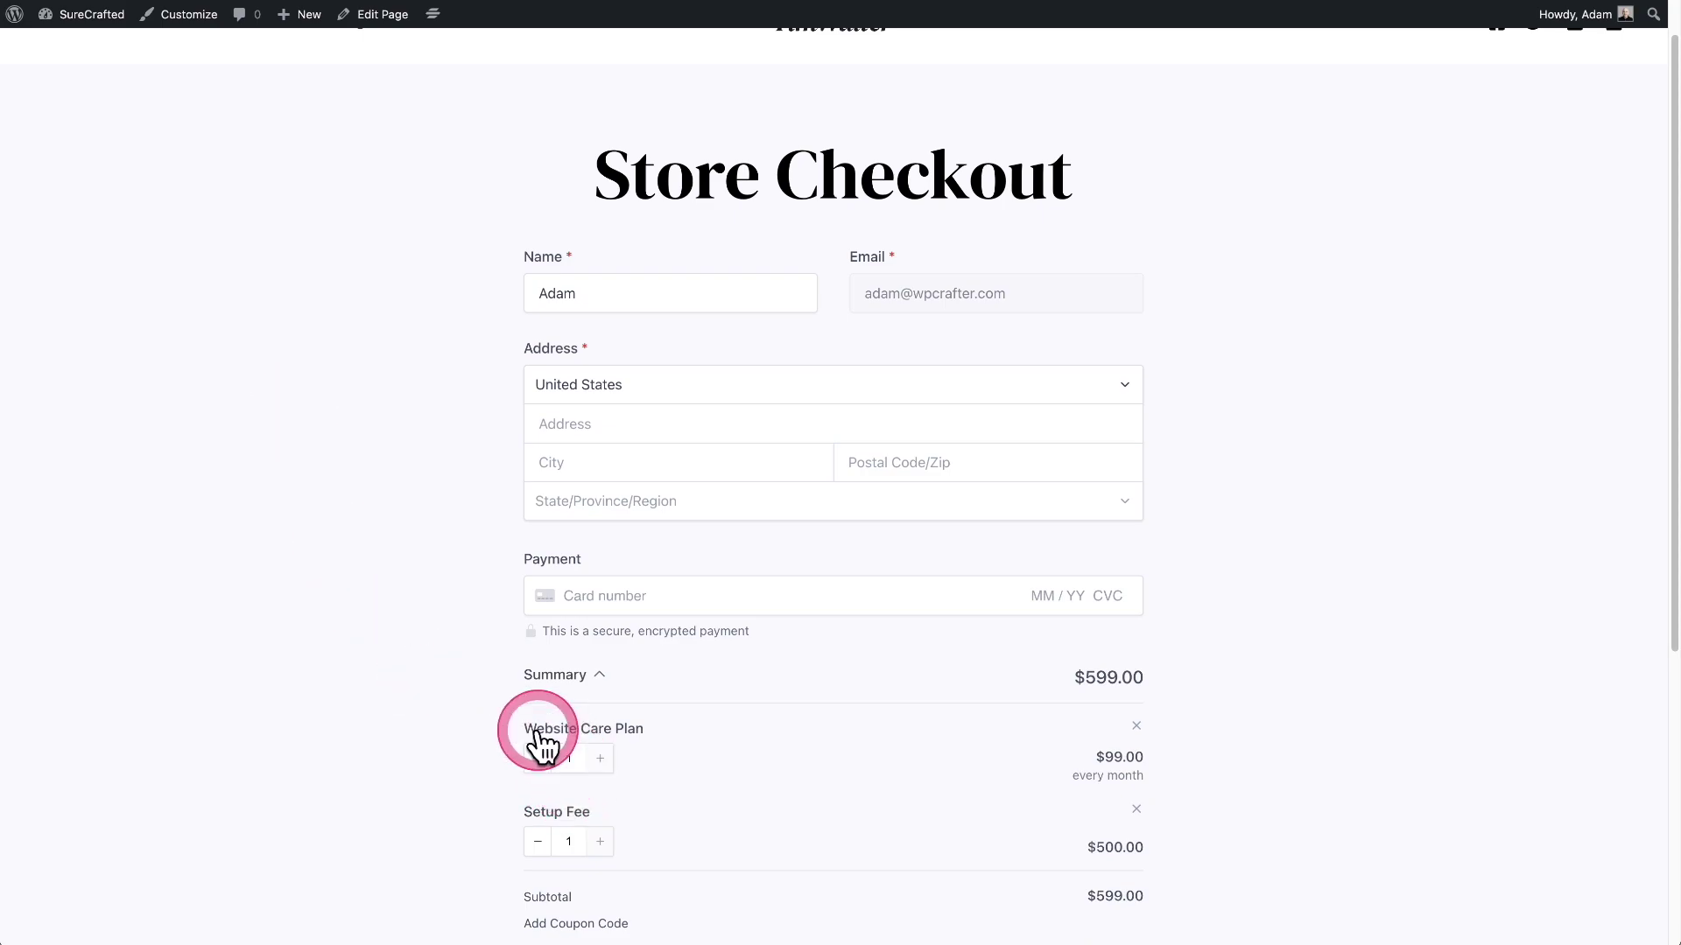
scroll(884, 744, "down", 5)
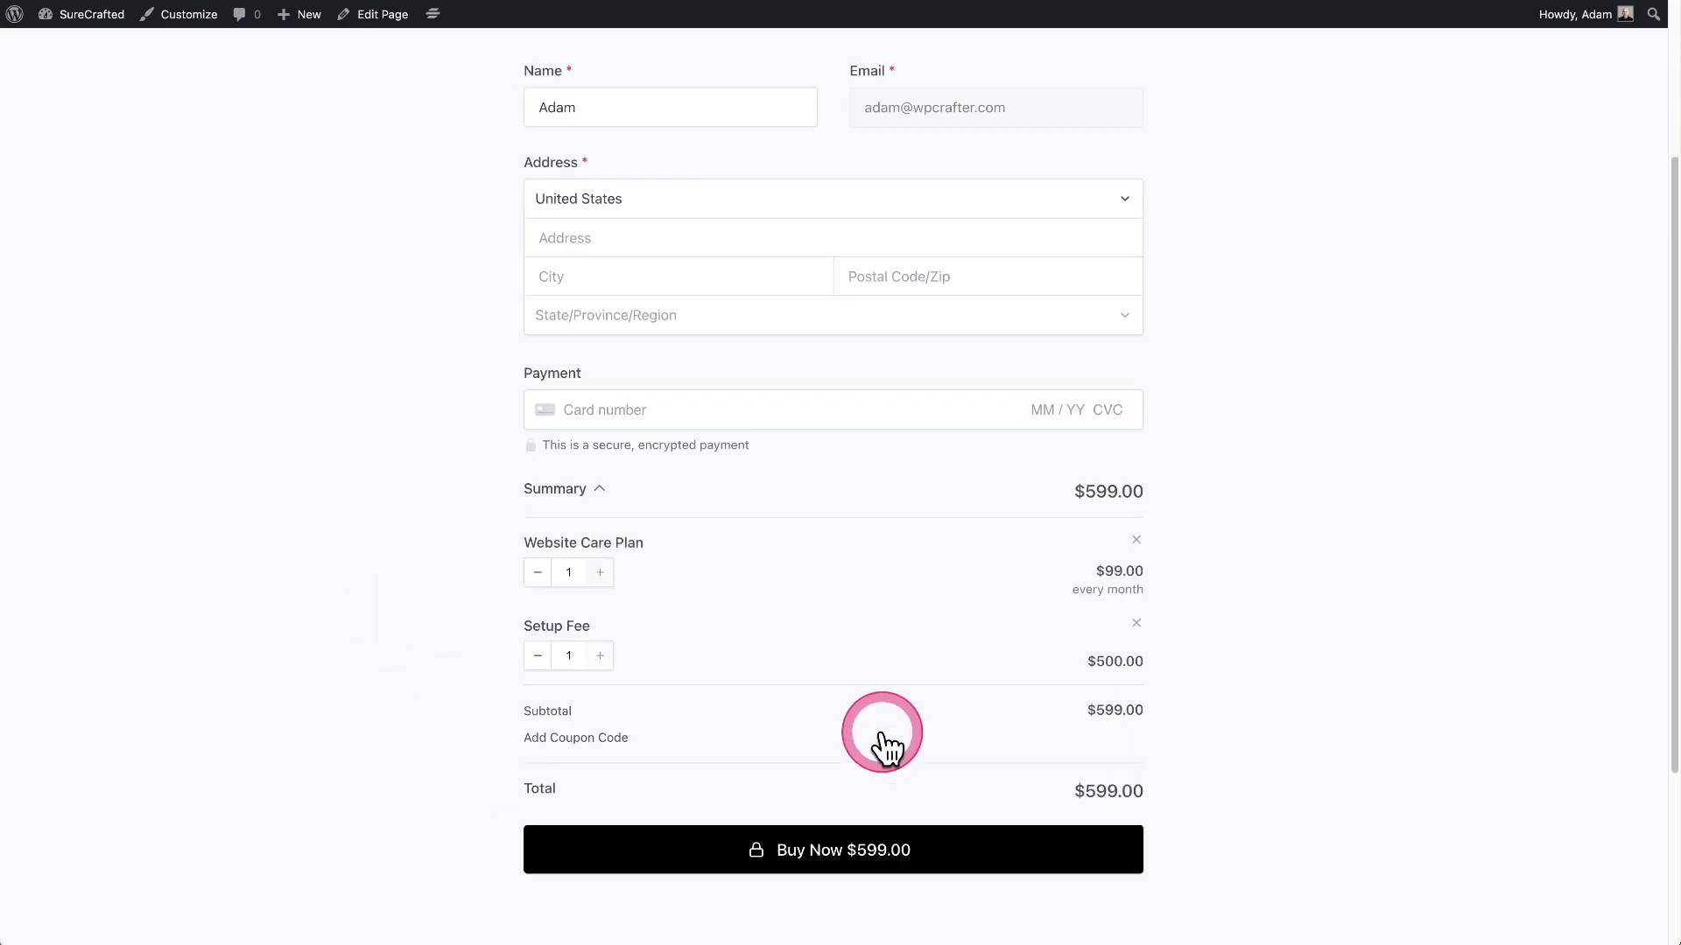
scroll(884, 736, "up", 5)
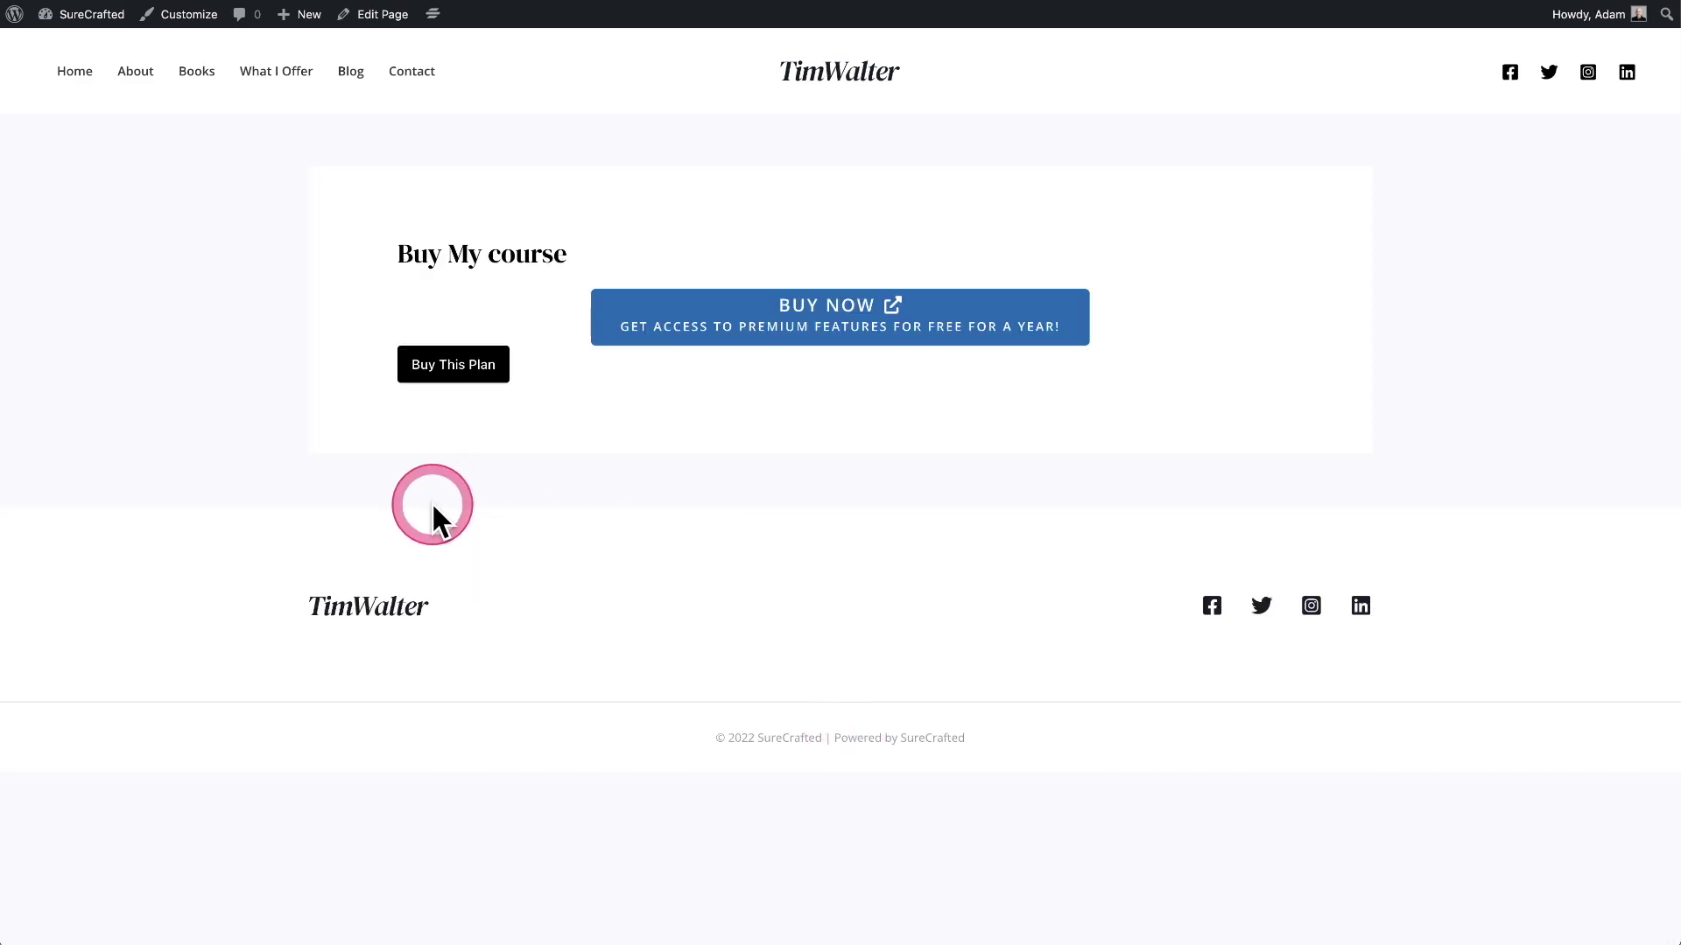
- Reopen the Buy My course page for editing and insert a SureCart Add To Cart Button block below the Buy This Plan button
left_click(383, 15)
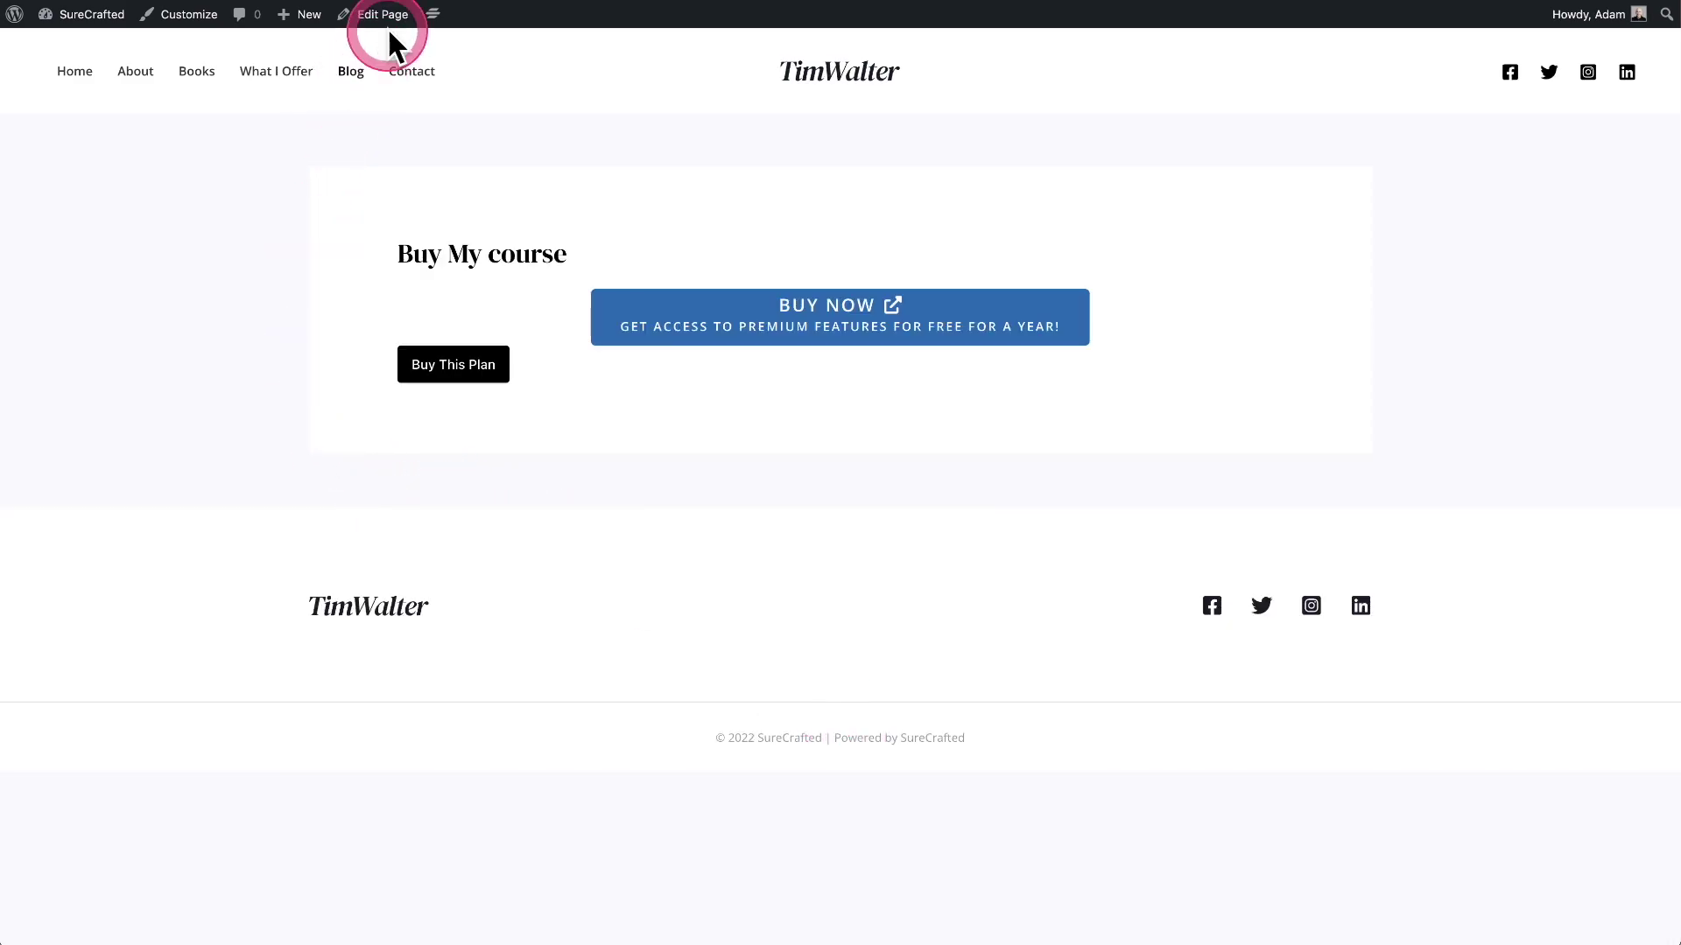
left_click(412, 420)
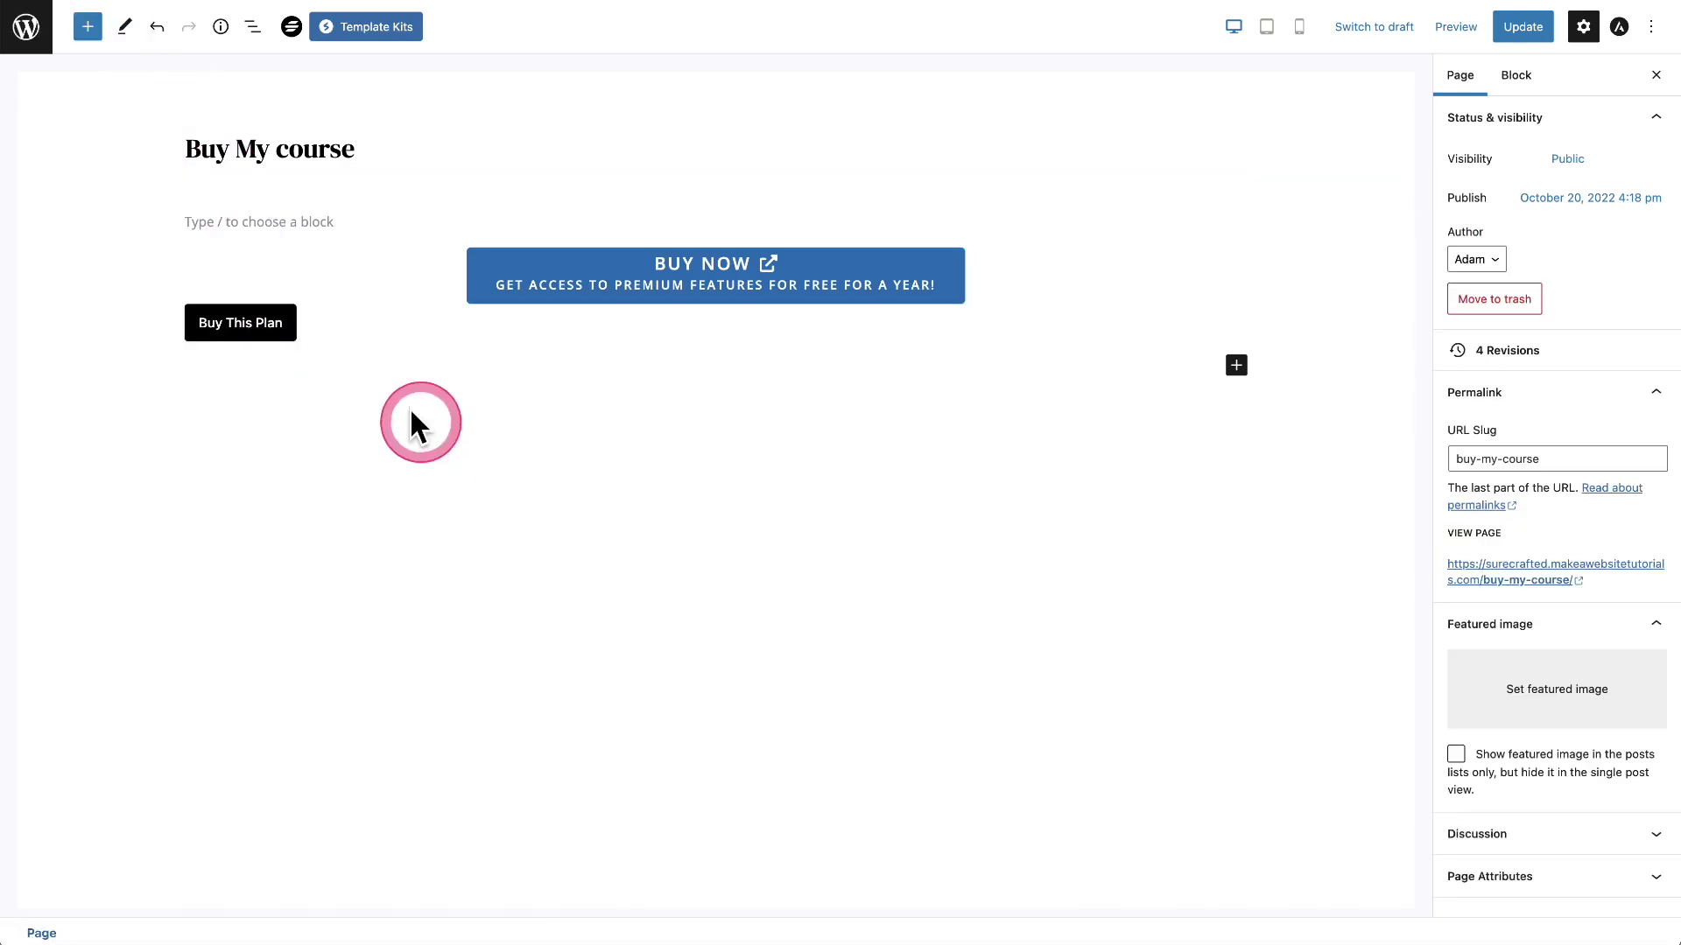
left_click(88, 26)
scroll(149, 350, "down", 3)
left_click(167, 425)
scroll(154, 438, "down", 5)
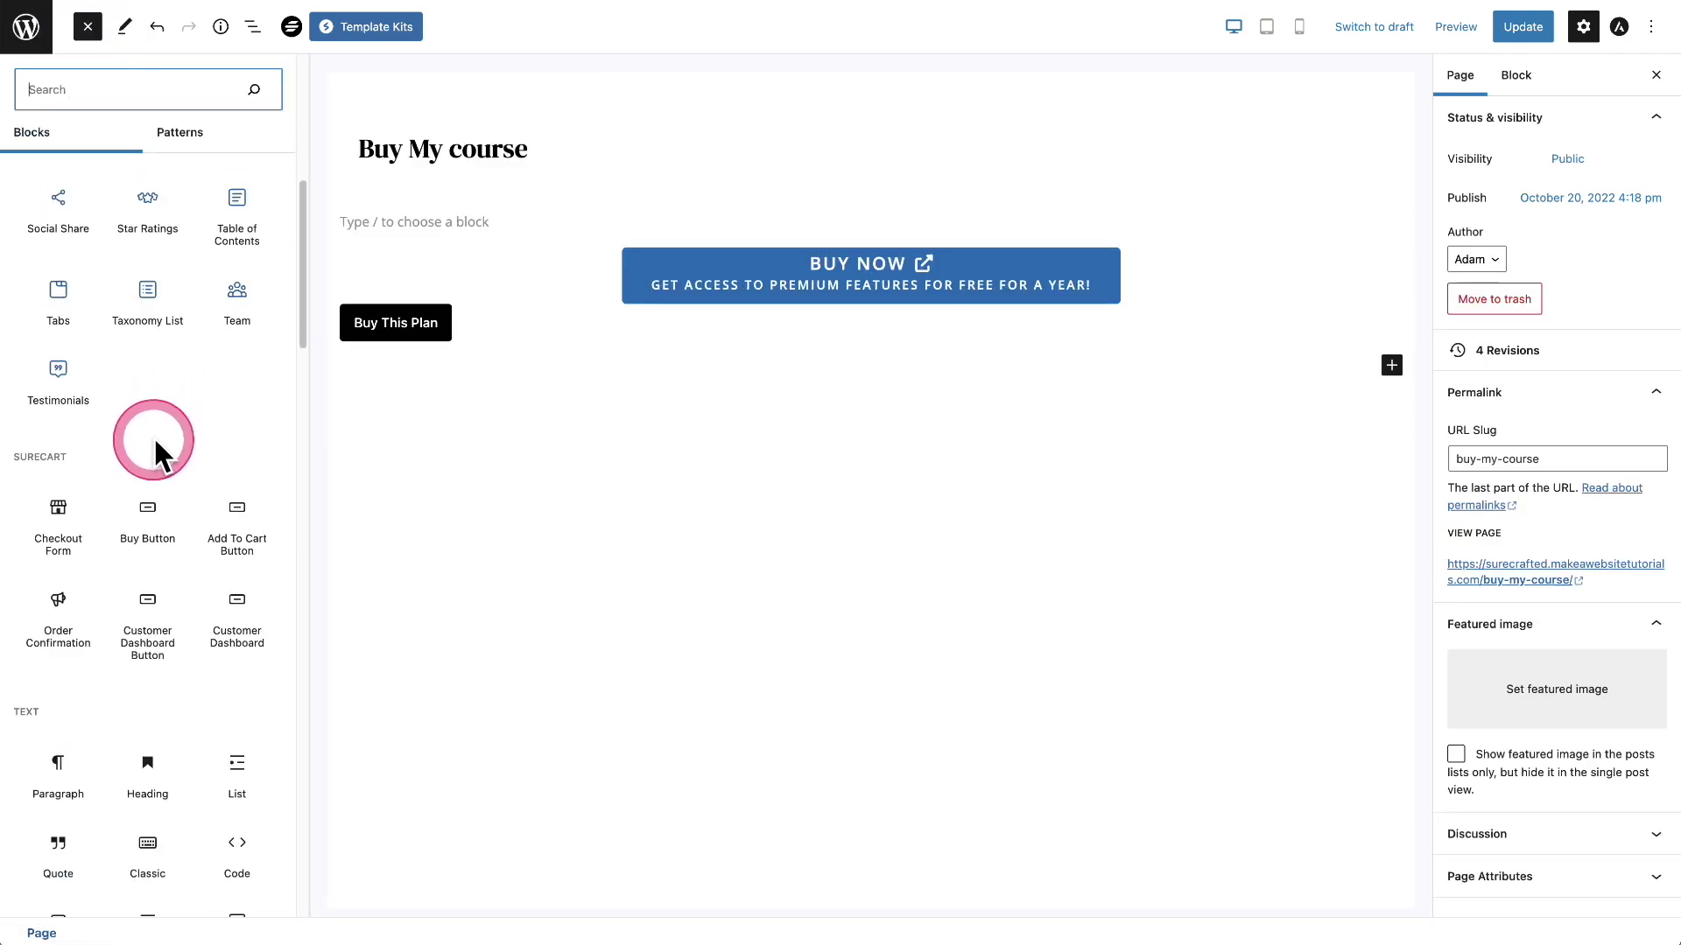
left_click(237, 456)
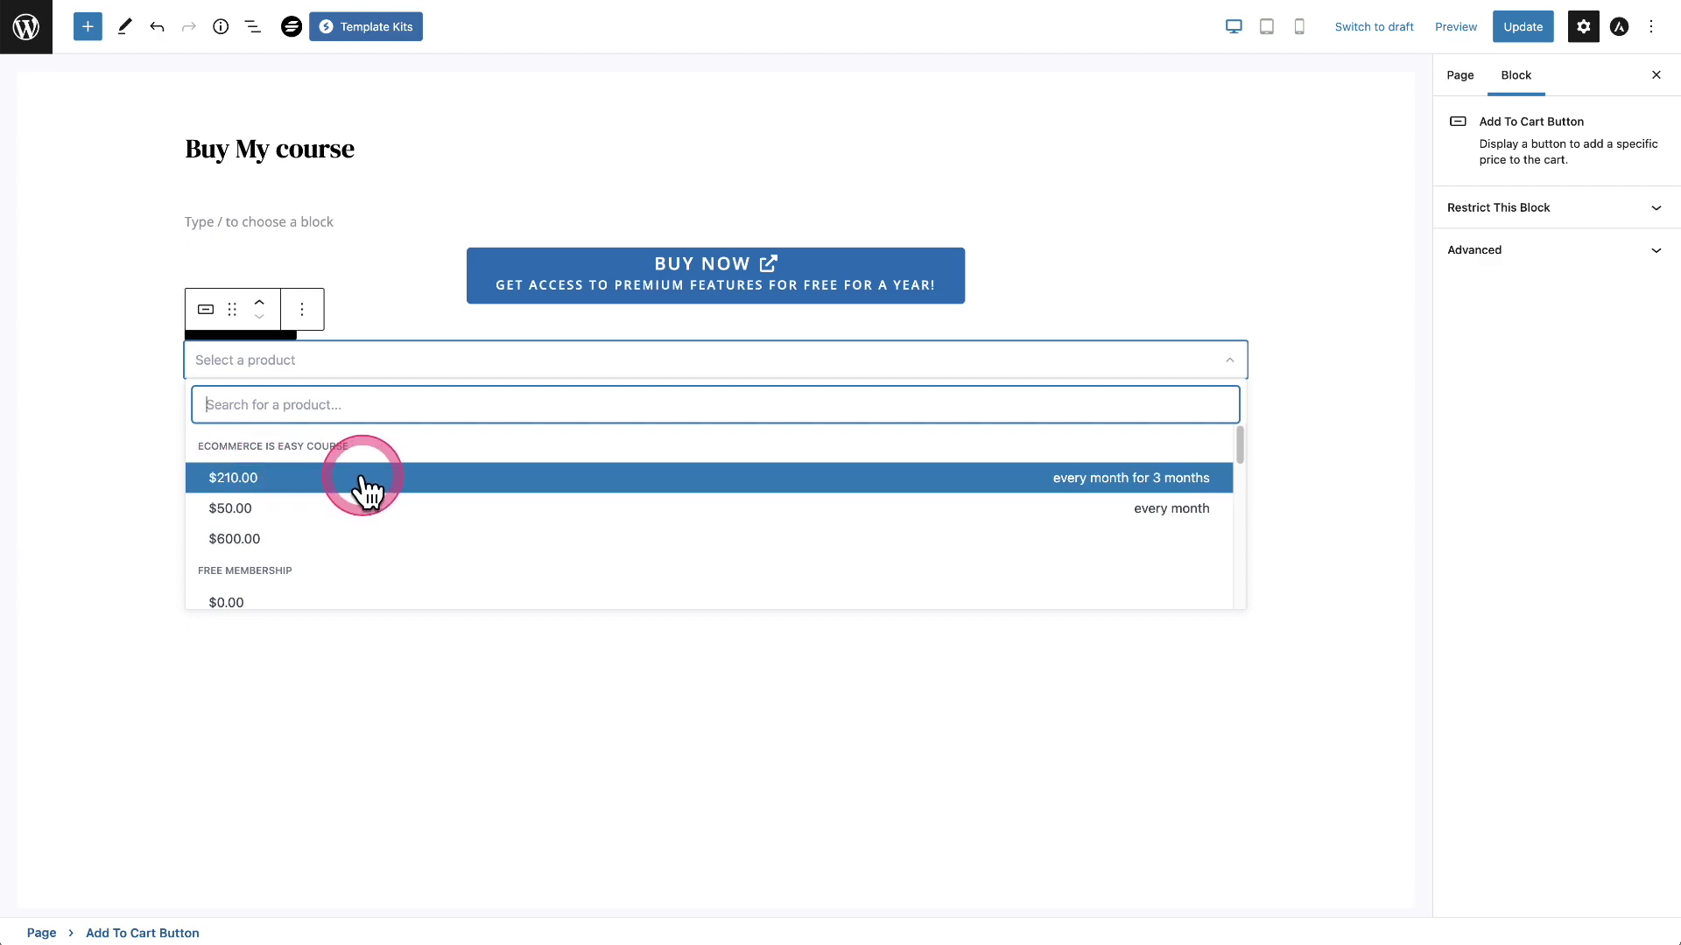
- Assign the Gold Members $200.00 yearly price to the Add To Cart Button and set its text to "Add To Bag"
scroll(367, 490, "down", 3)
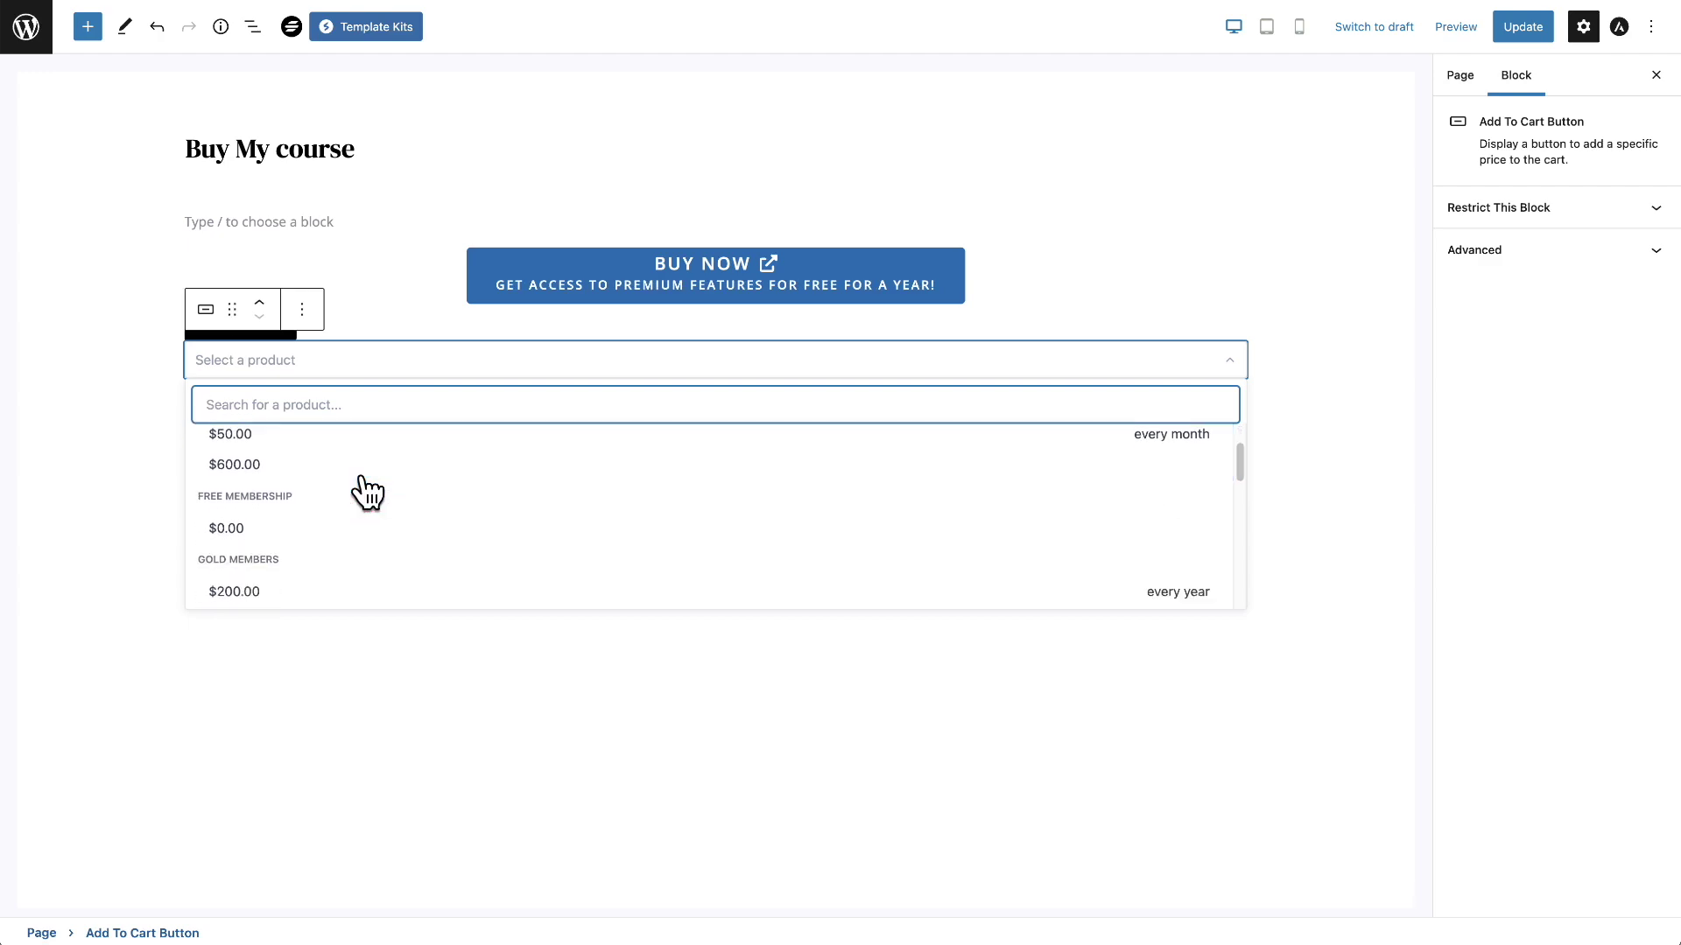
left_click(349, 510)
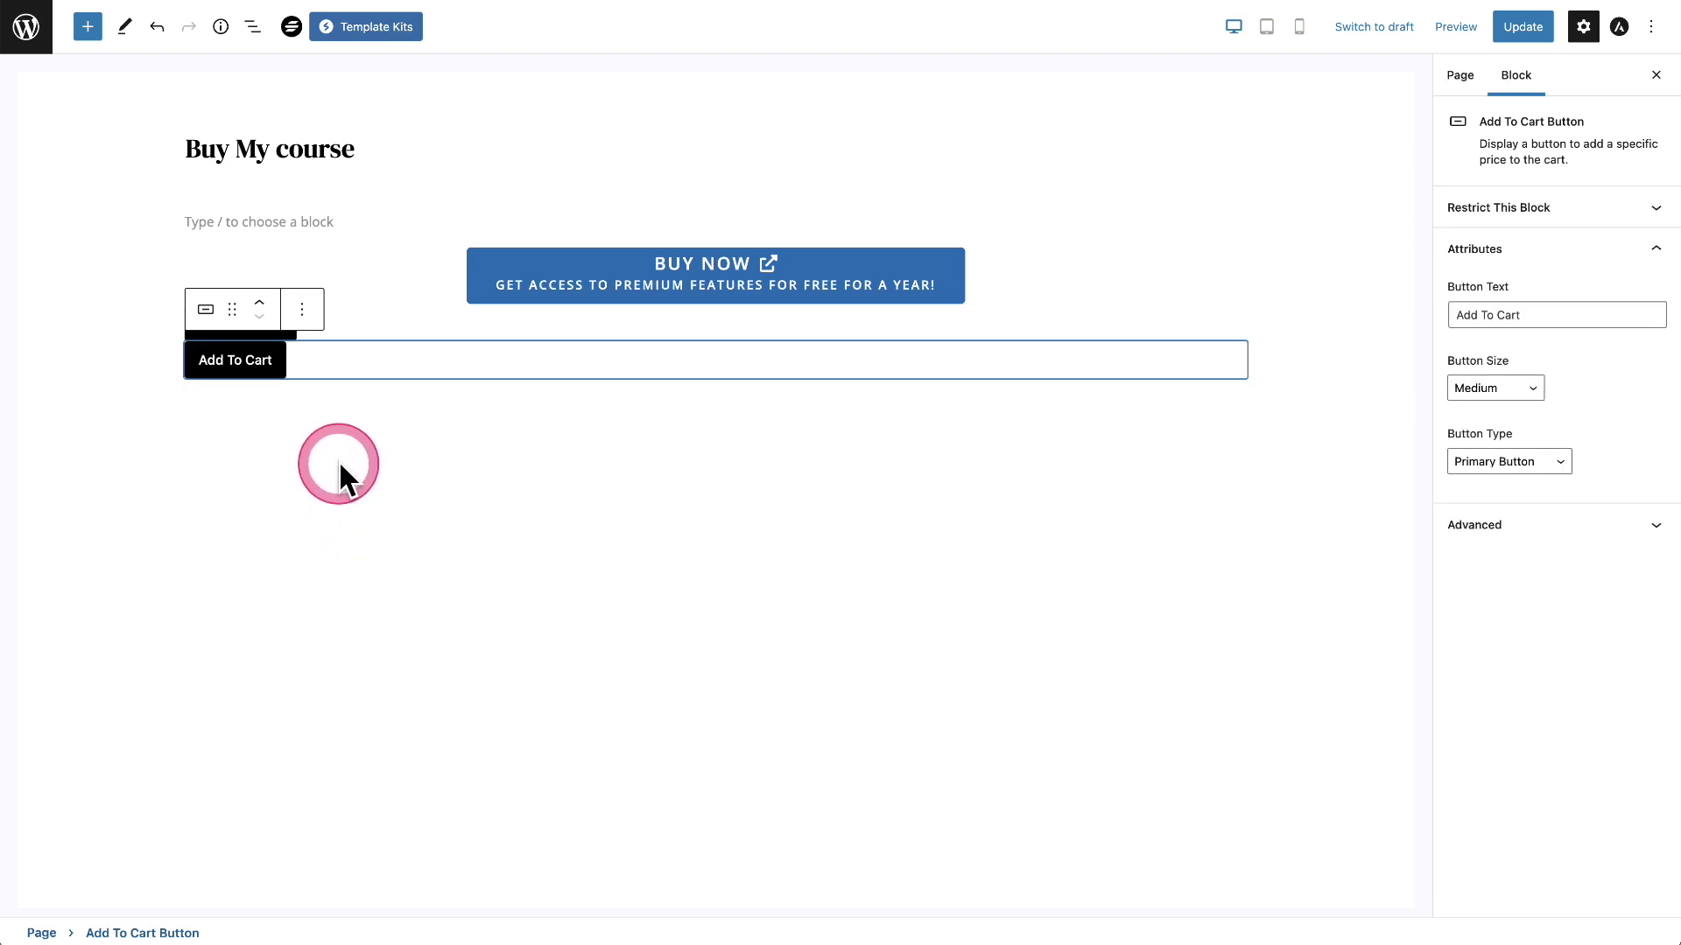
double_click(1503, 324)
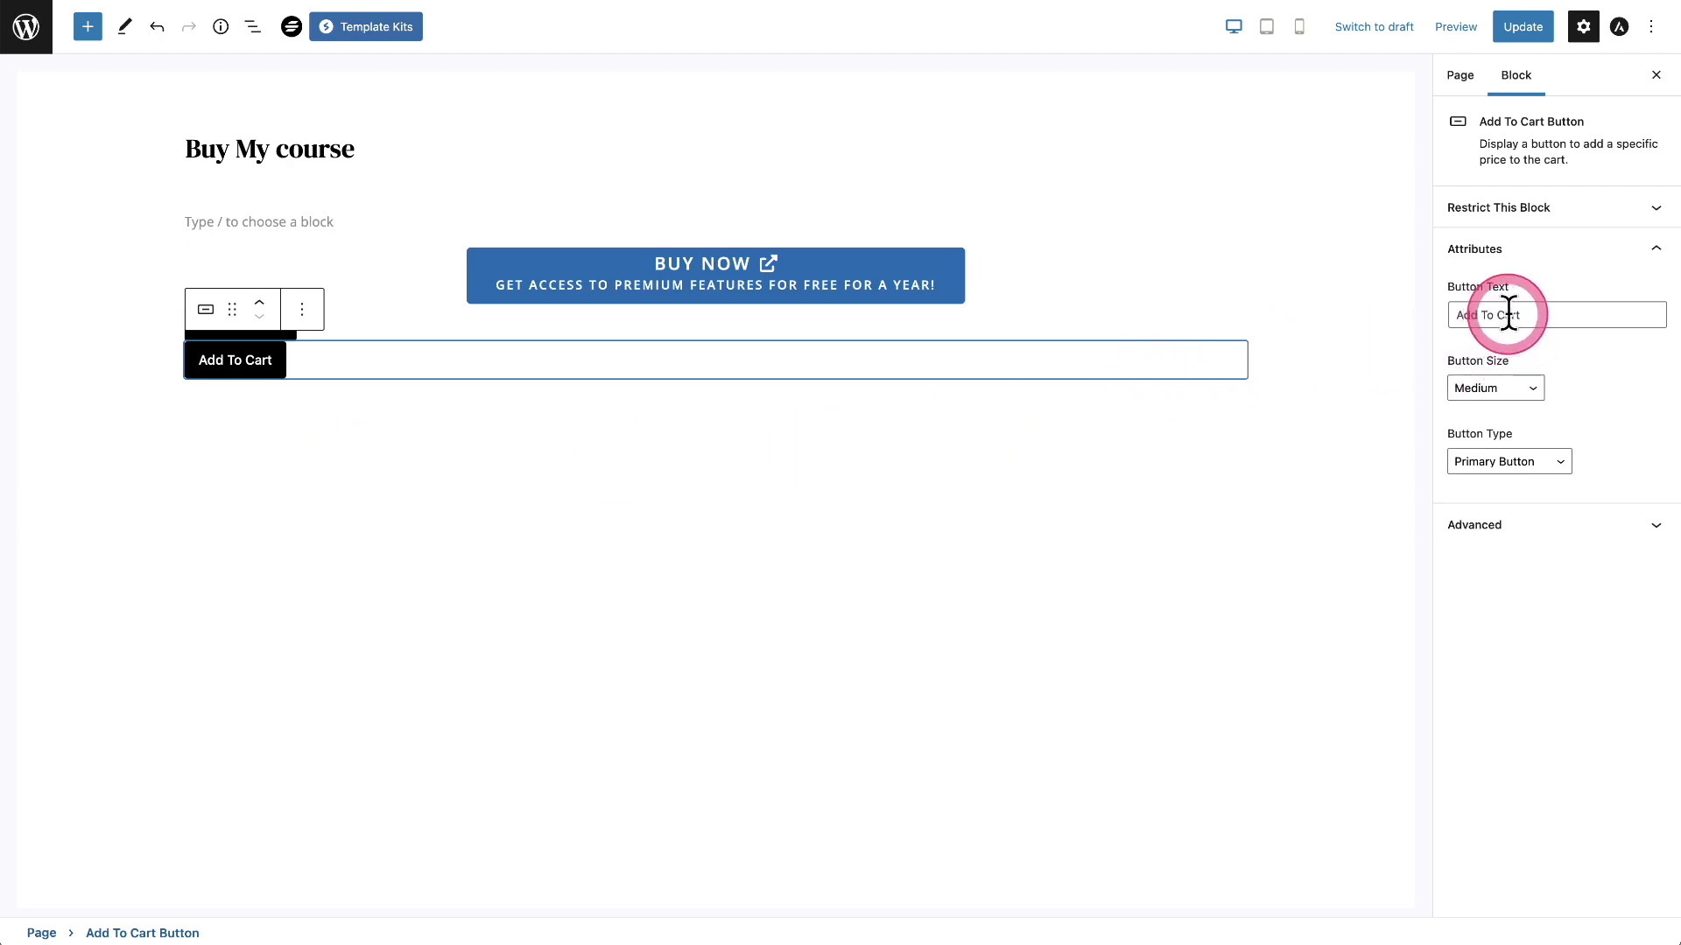
type("Bag")
left_click(1573, 140)
- Update the Buy My course page and test the Add To Bag button on the live page, continuing from the cart to the checkout
left_click(1526, 42)
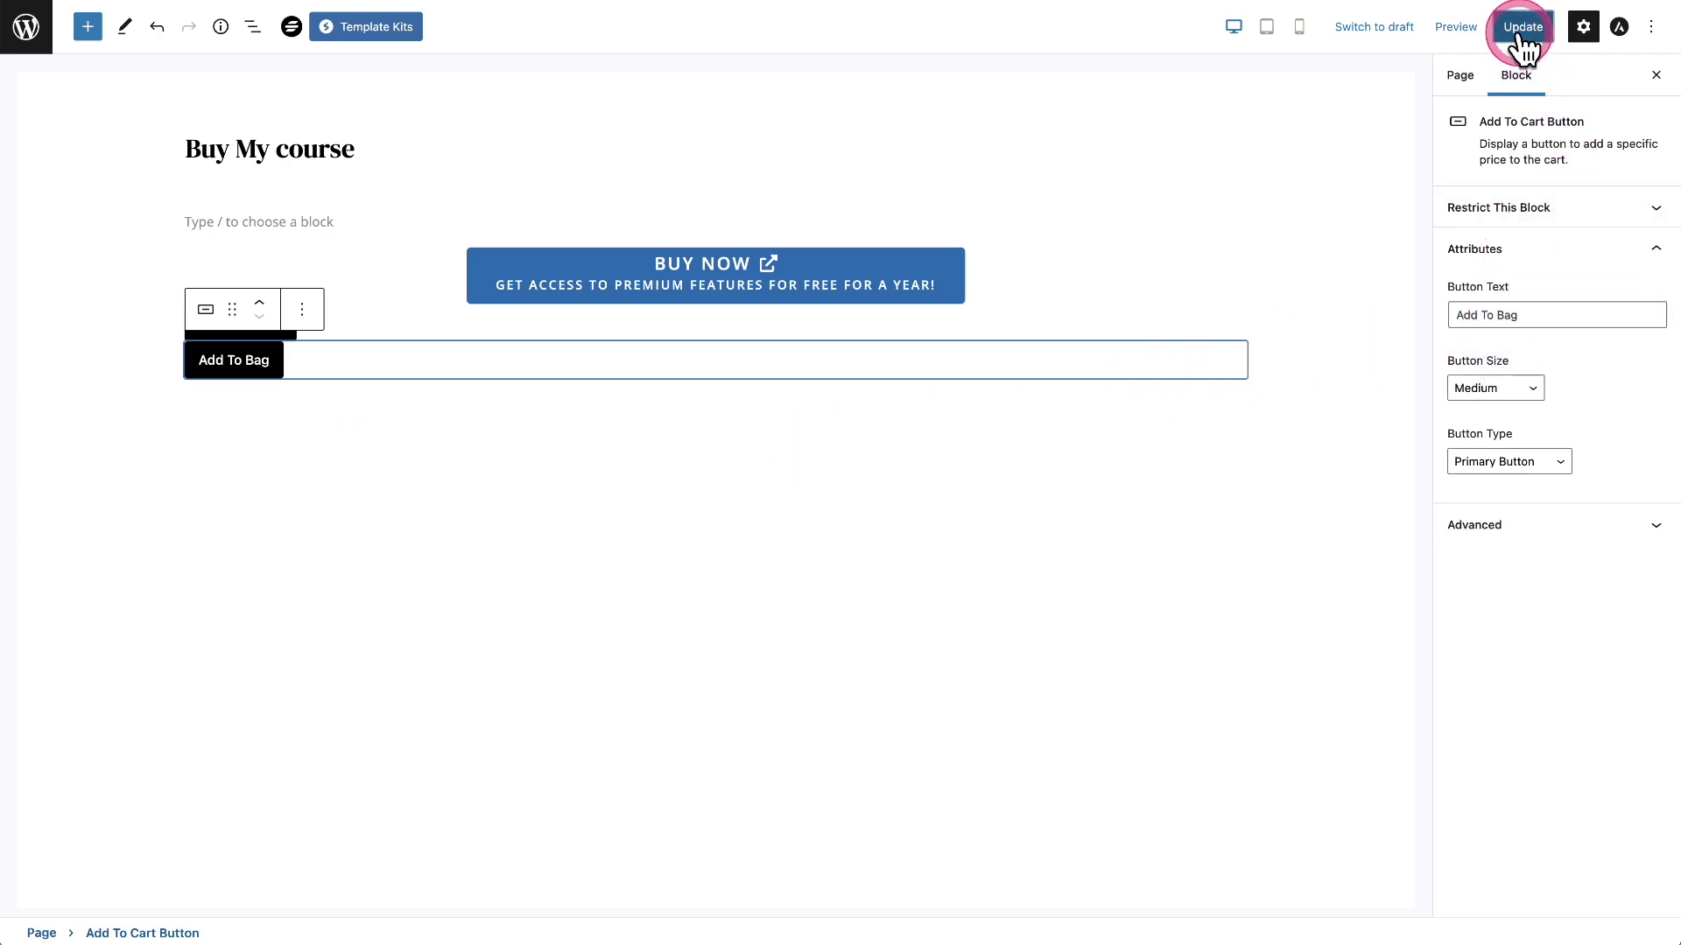
left_click(172, 891)
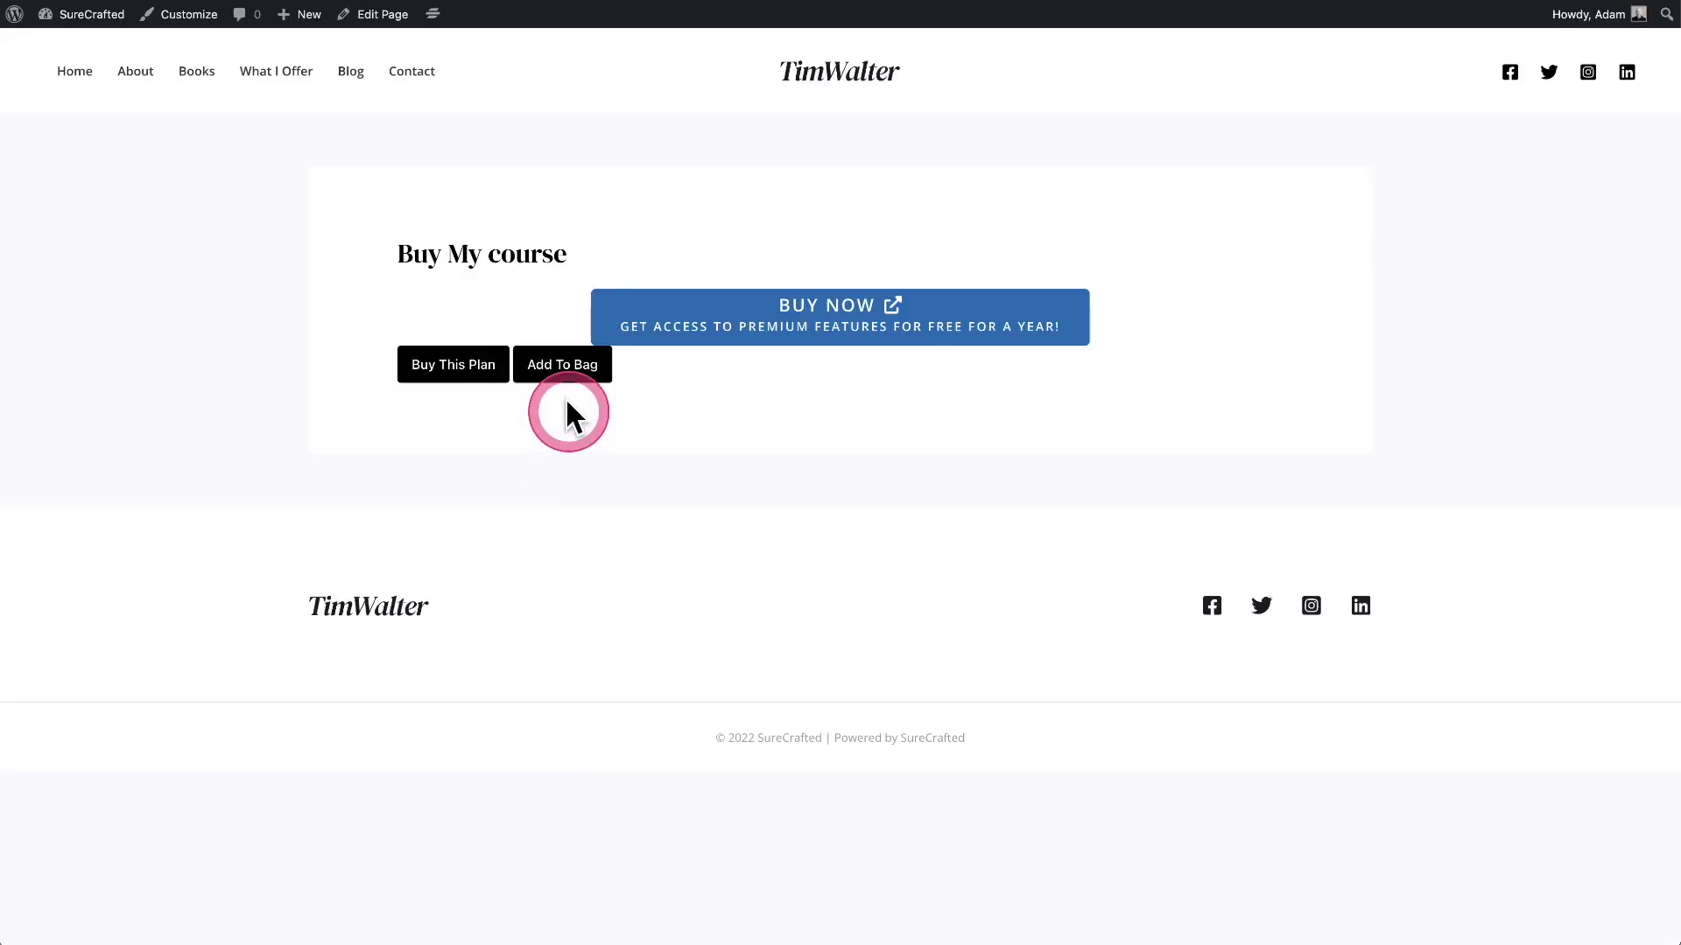
left_click(553, 372)
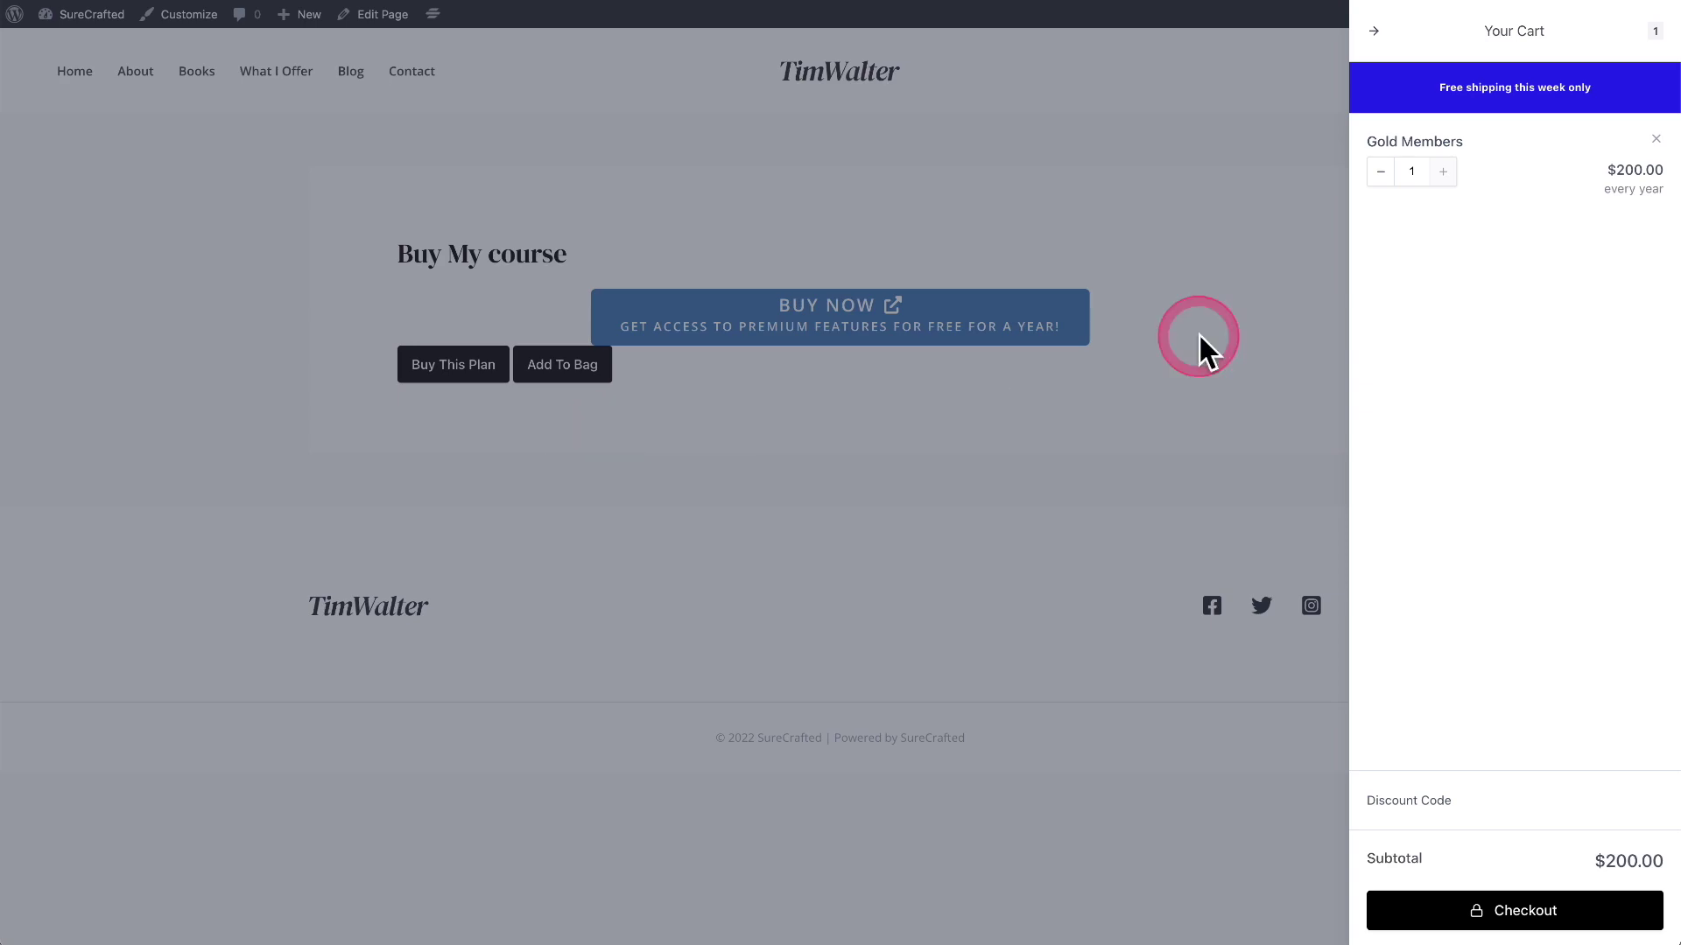
left_click(1528, 911)
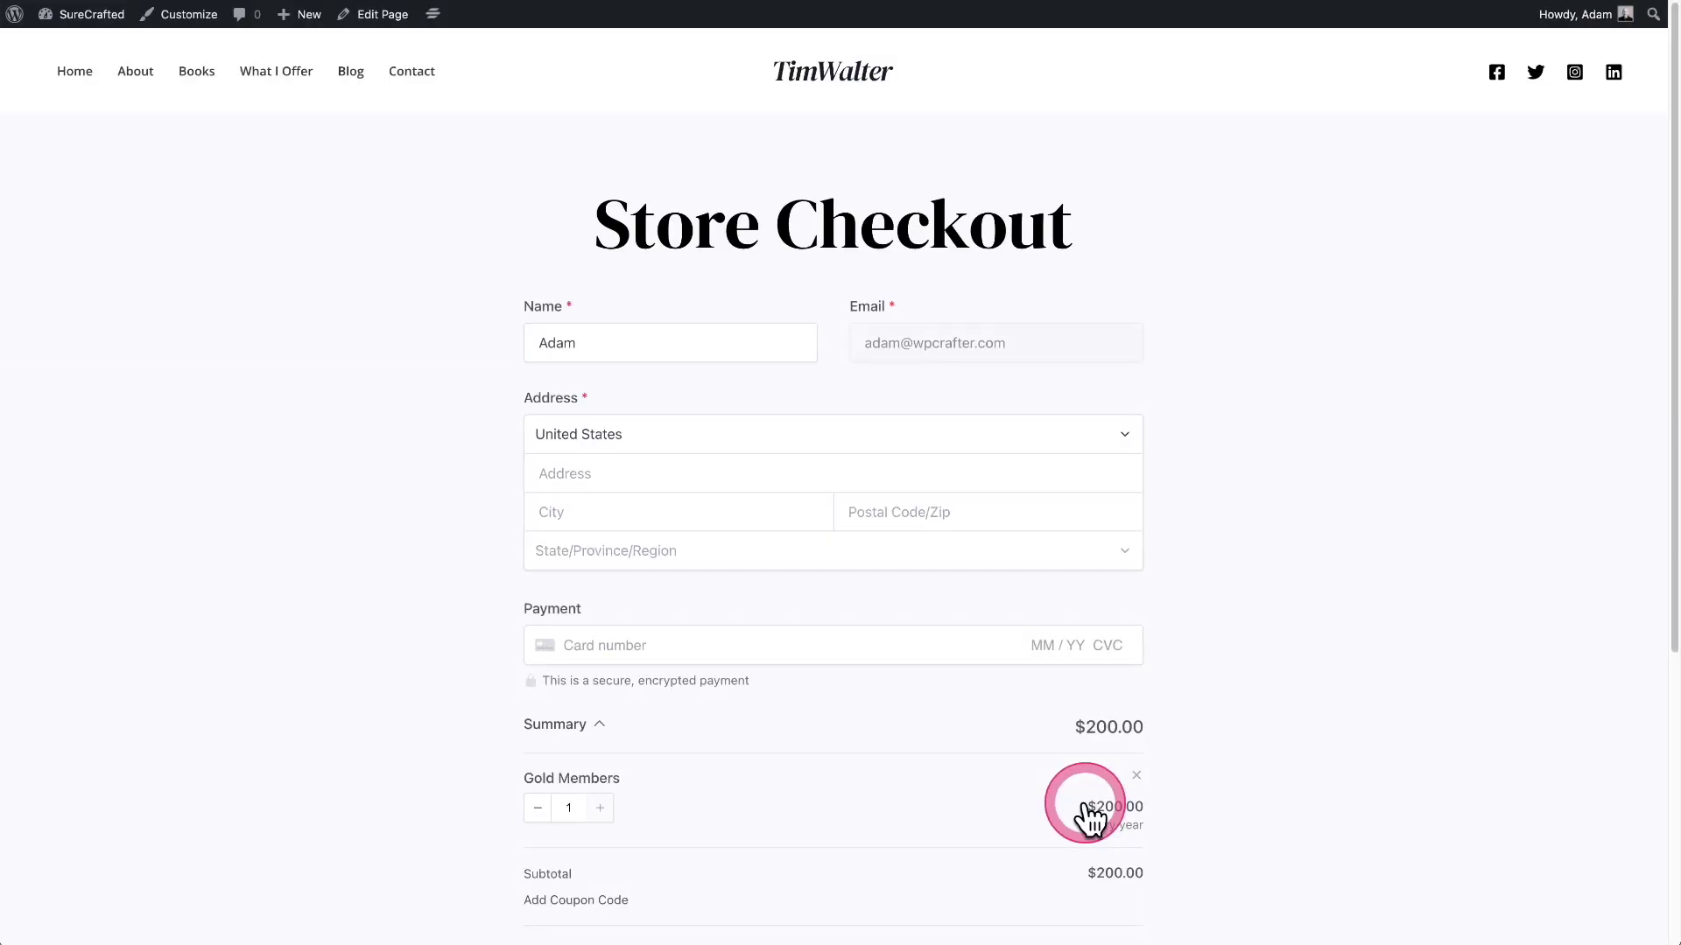
scroll(1085, 810, "down", 2)
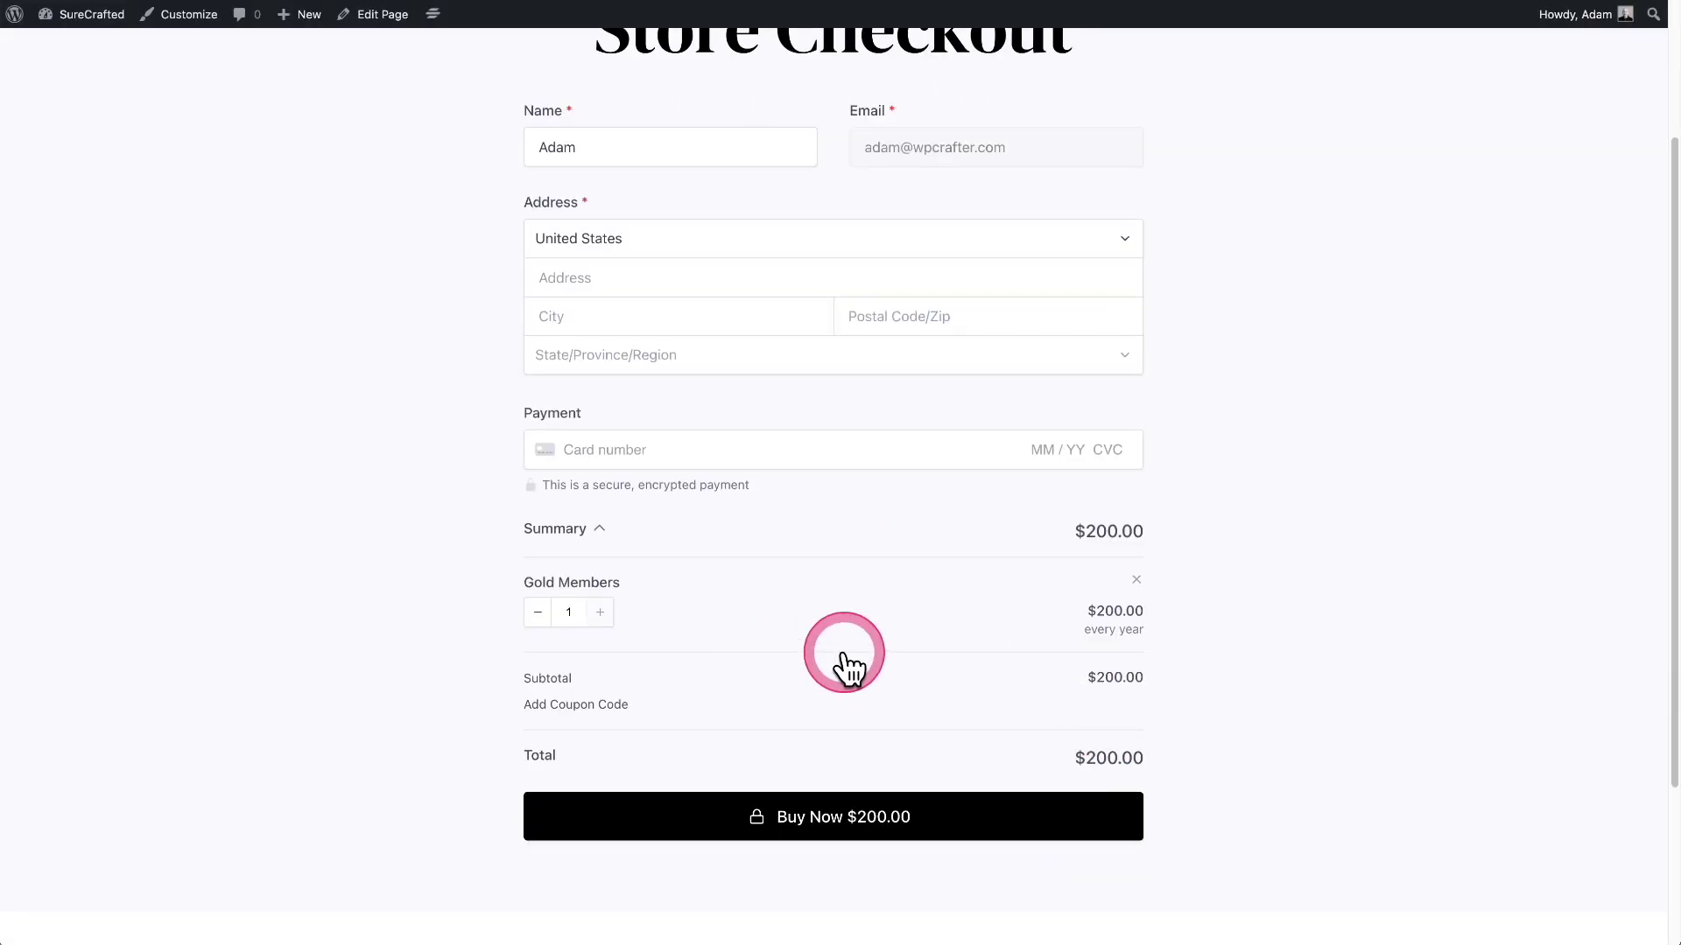